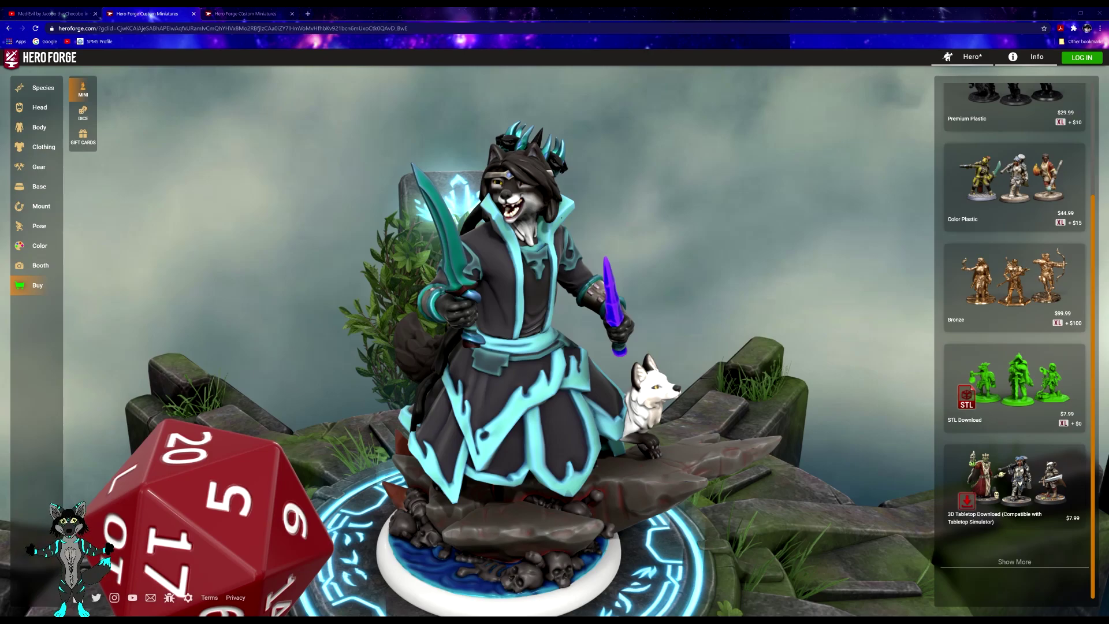
- Orbit the wolf miniature to inspect it from several angles, including from behind
left_click_drag(463, 427, 497, 370)
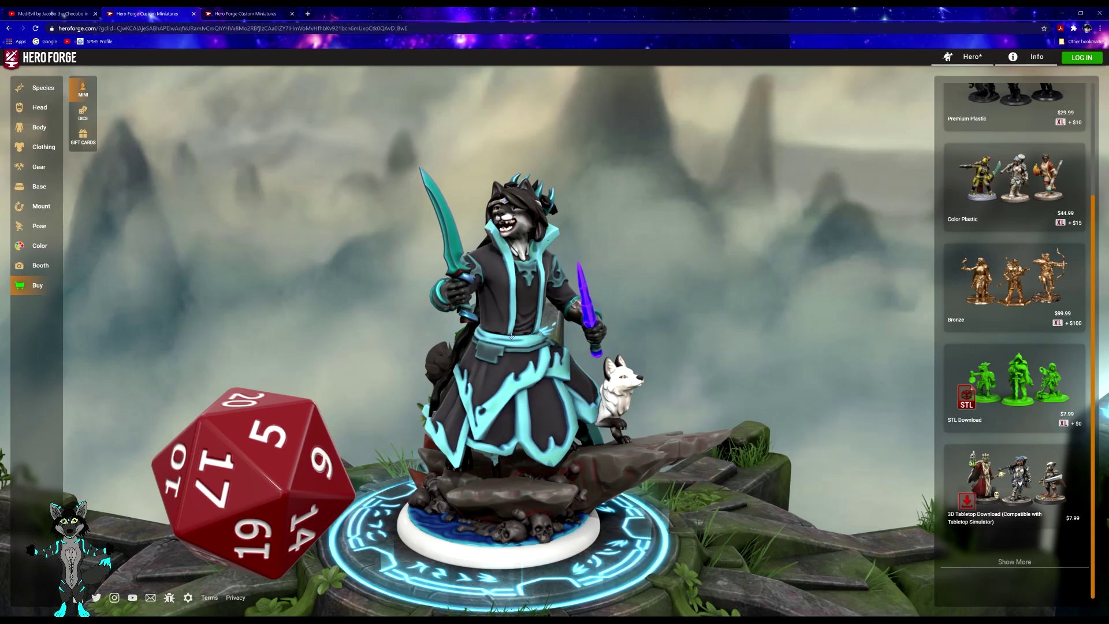
left_click_drag(545, 336, 394, 334)
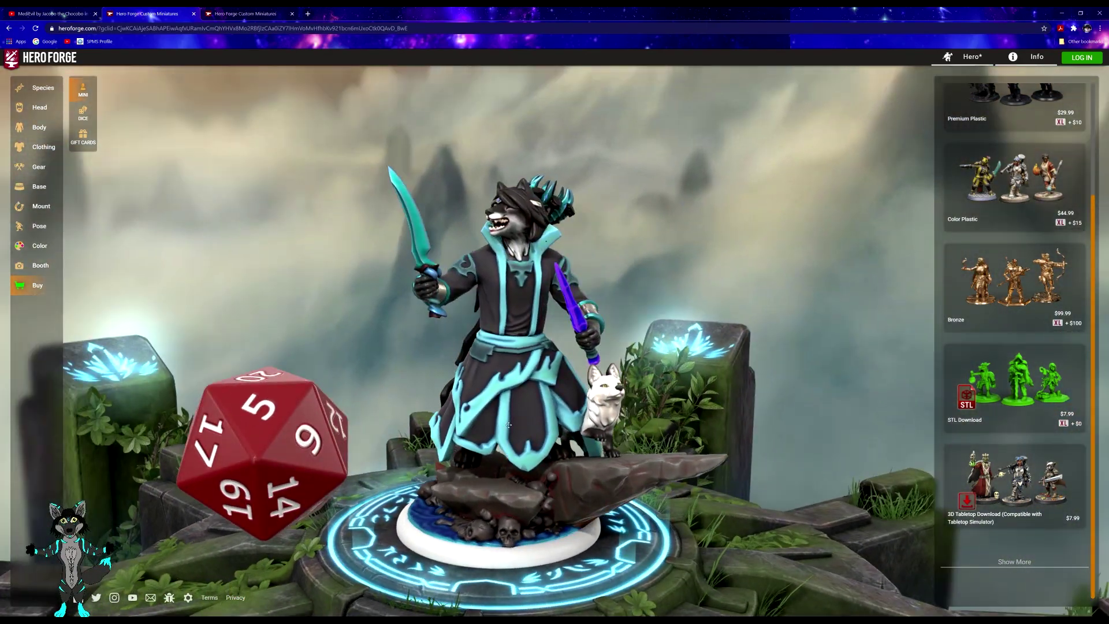
left_click_drag(508, 425, 597, 374)
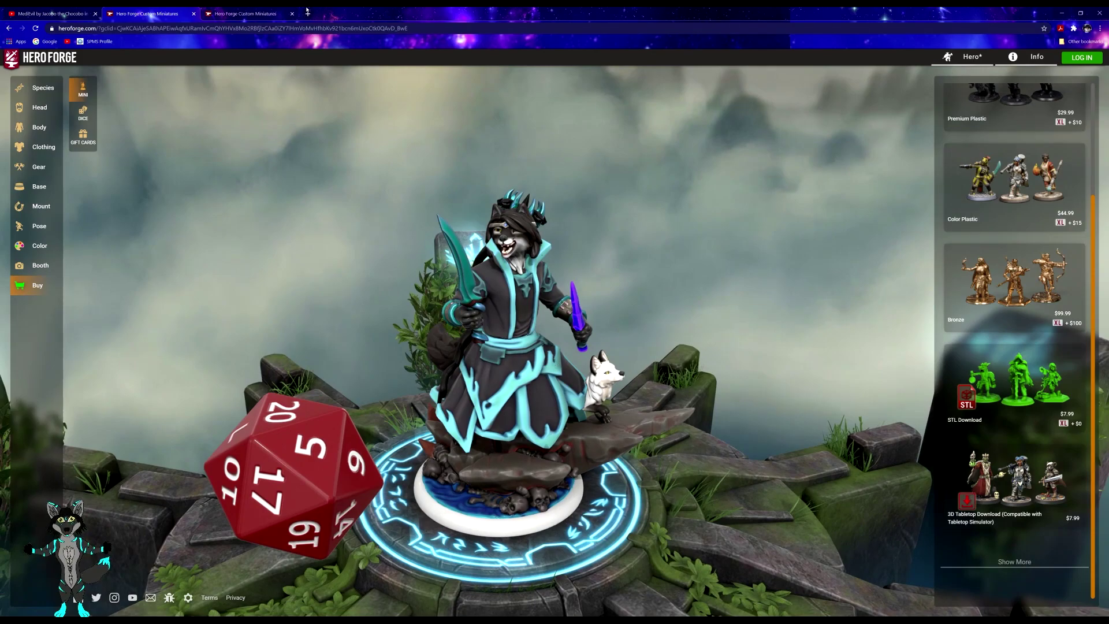
- Switch to the blank new miniature in the third tab and browse the species list
left_click(260, 14)
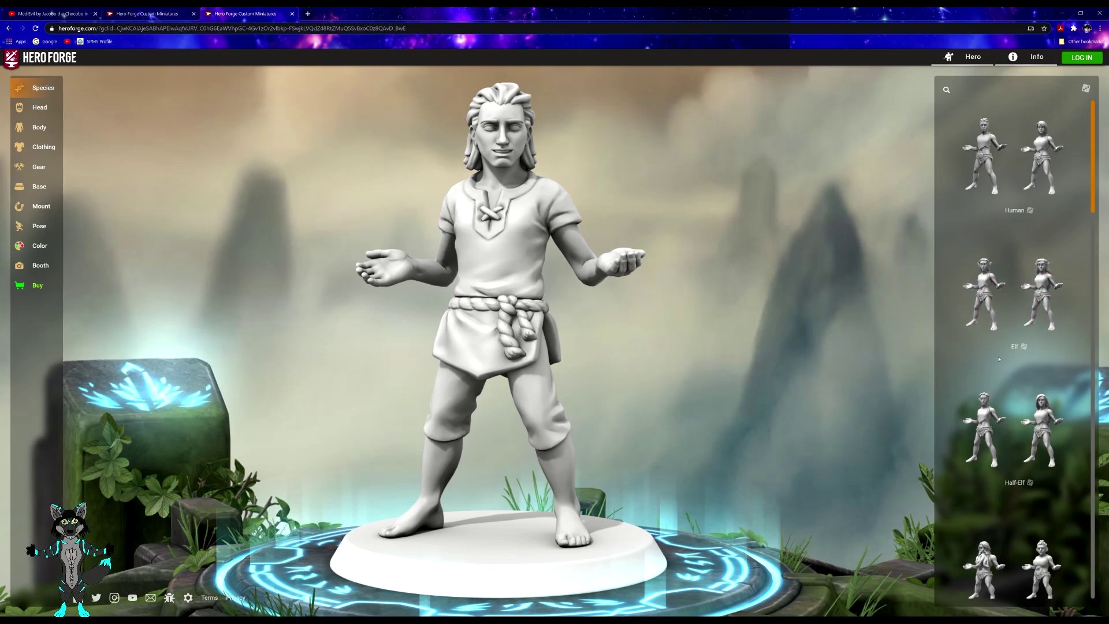
scroll(1005, 347, "down", 2)
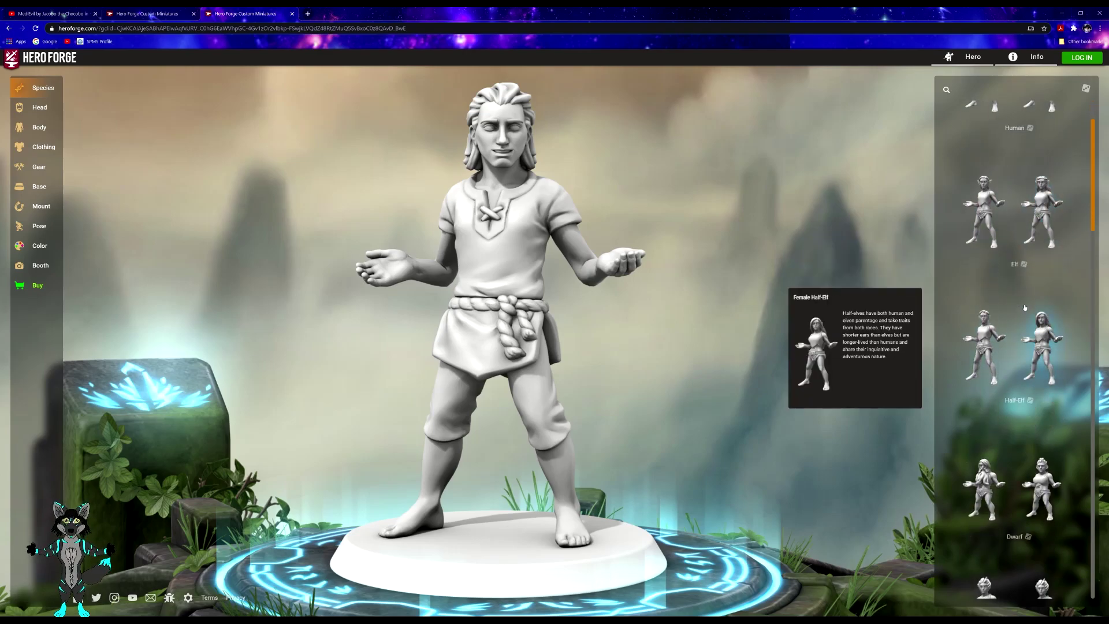
mouse_move(1014, 307)
scroll(1014, 307, "down", 2)
scroll(1005, 309, "up", 3)
scroll(986, 308, "down", 3)
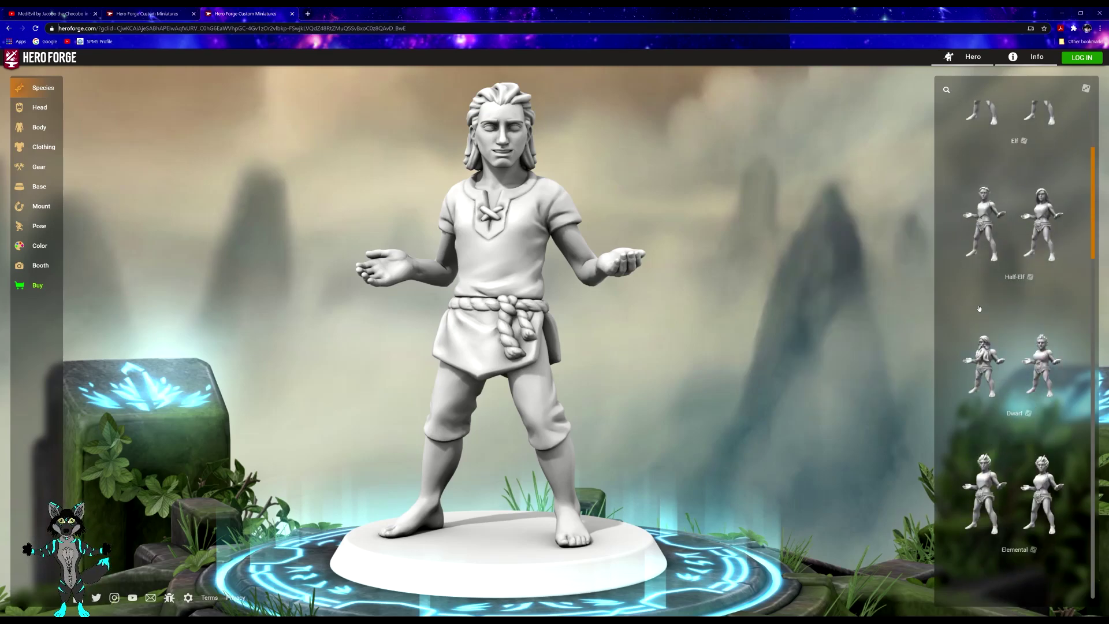
scroll(979, 308, "down", 9)
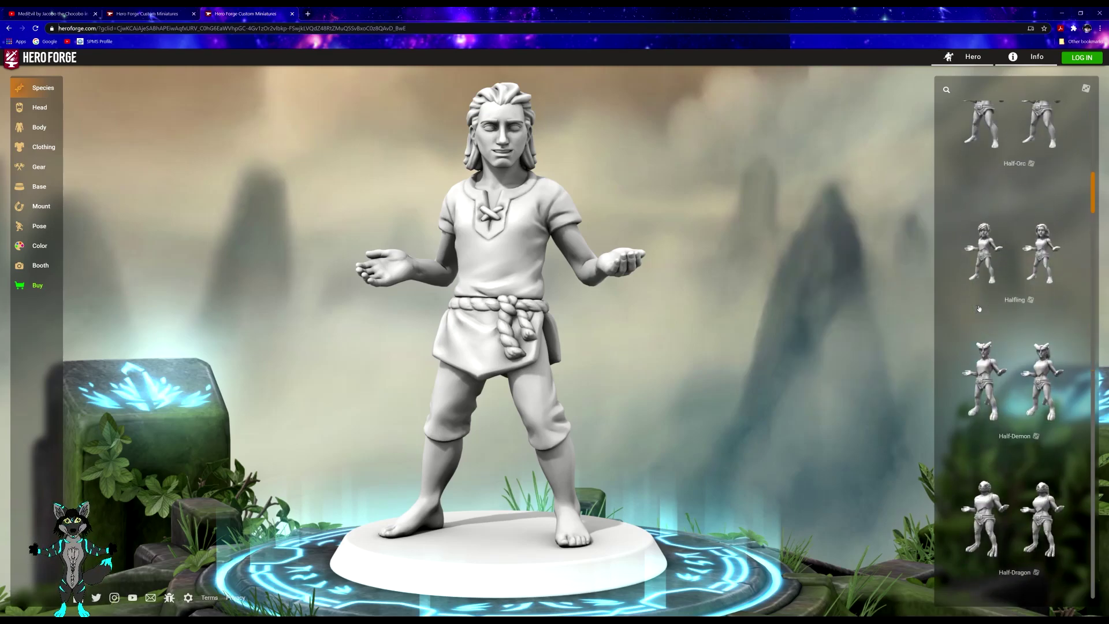
scroll(979, 308, "down", 7)
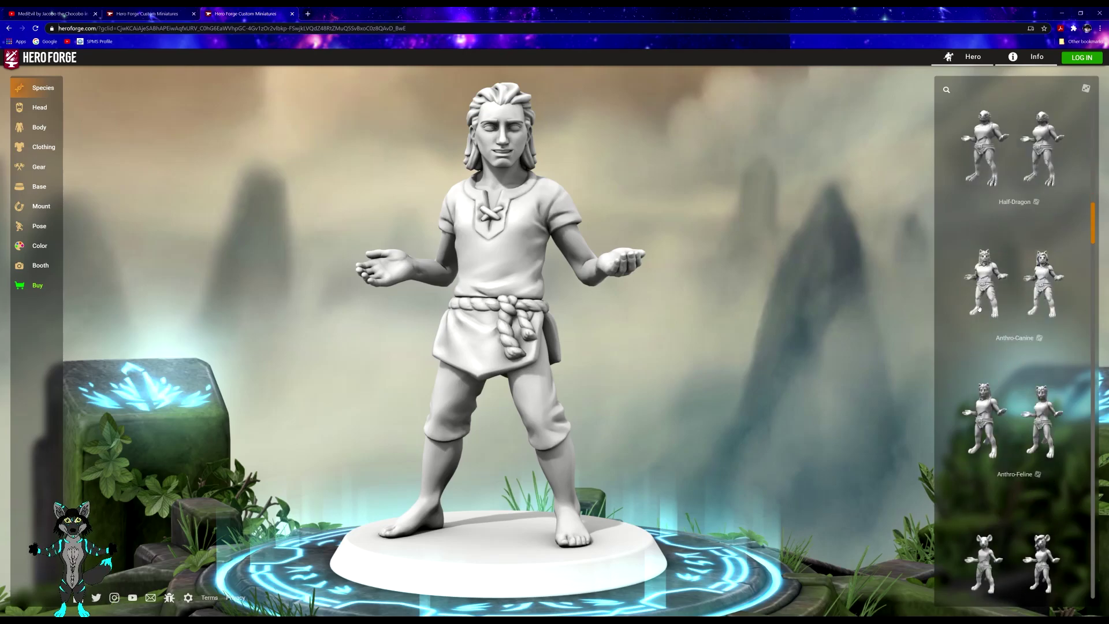
scroll(981, 318, "down", 10)
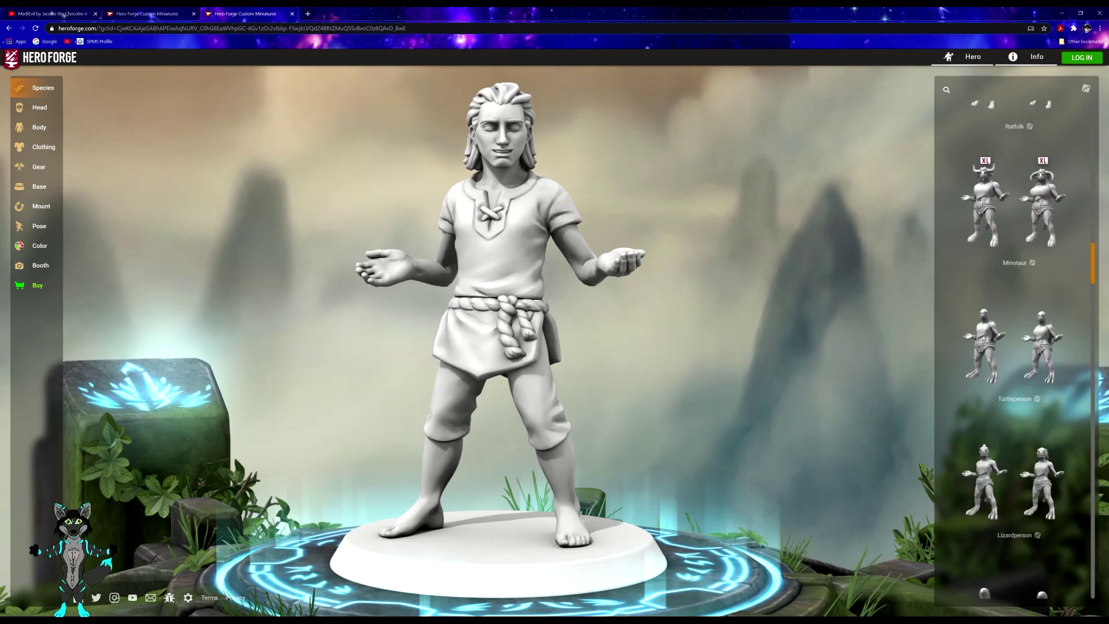
scroll(983, 338, "down", 10)
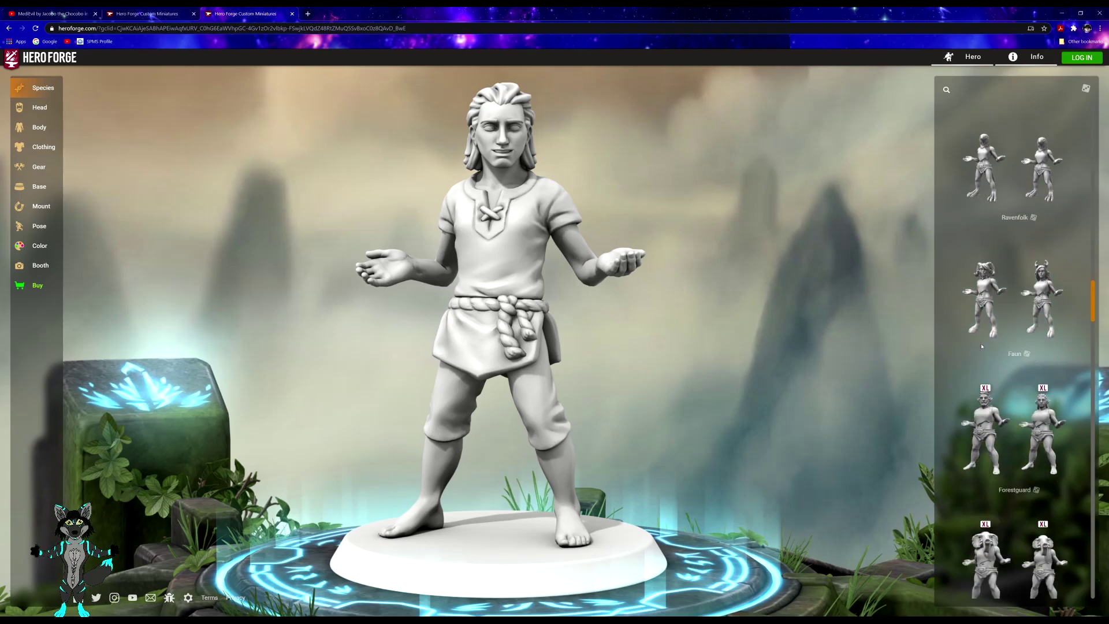
scroll(982, 347, "down", 10)
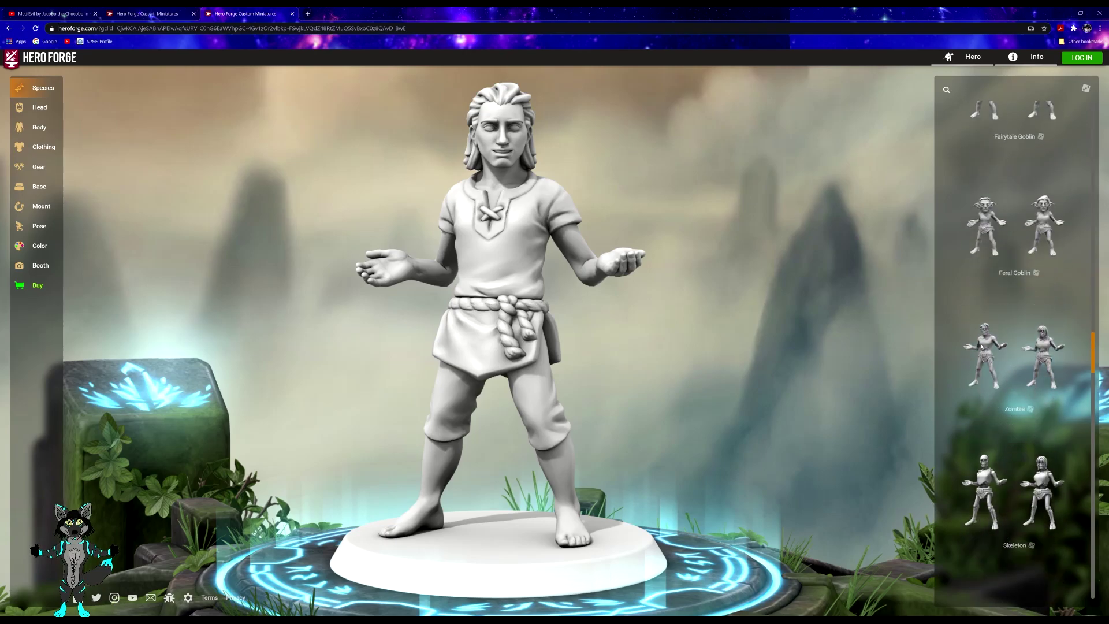
scroll(982, 345, "down", 10)
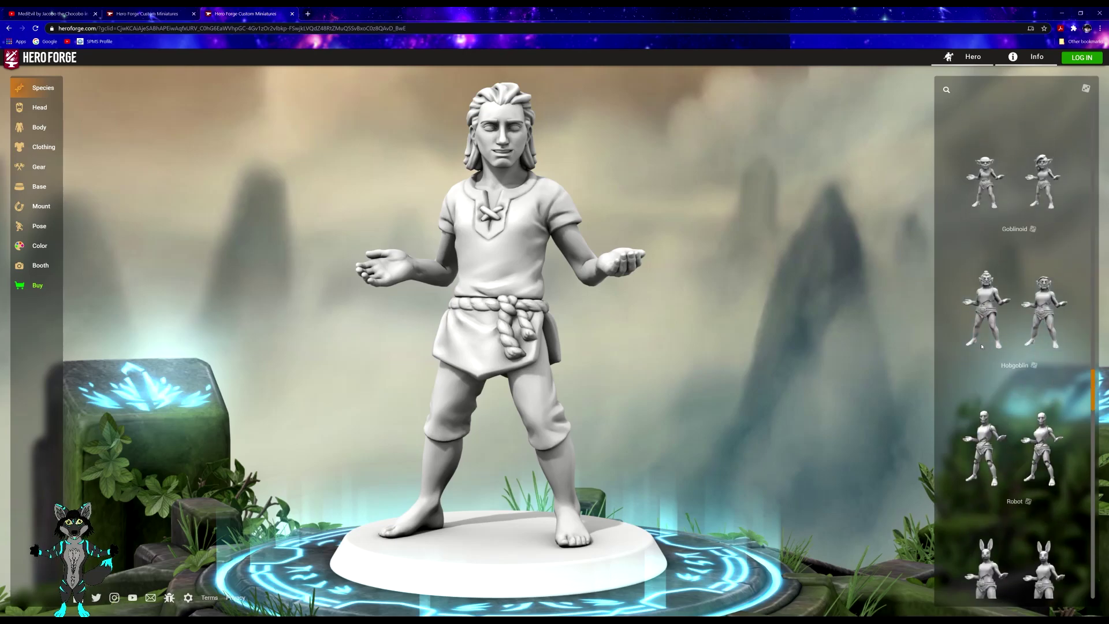
scroll(981, 346, "down", 2)
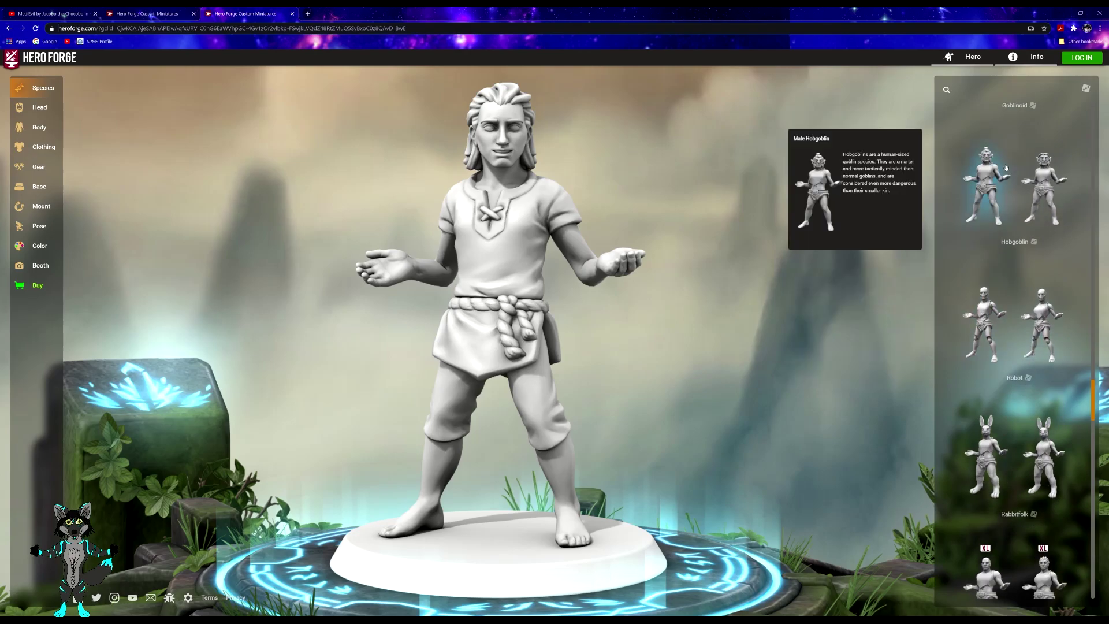
- Search species for 'Dragon' and choose the male Half-Dragon
left_click(954, 92)
type("Dra")
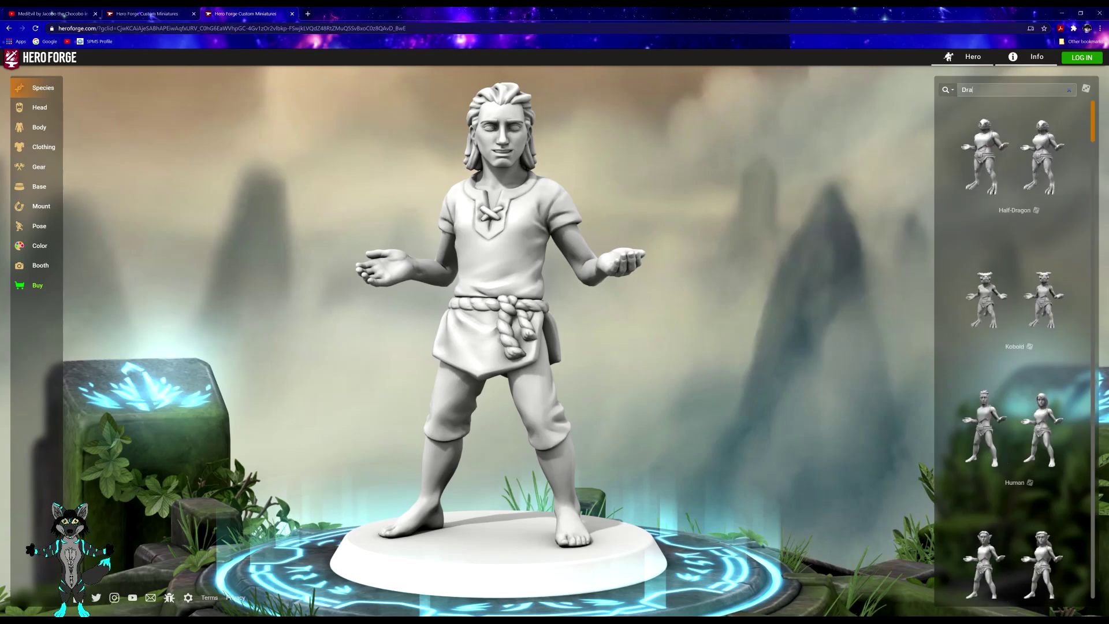
type("gon")
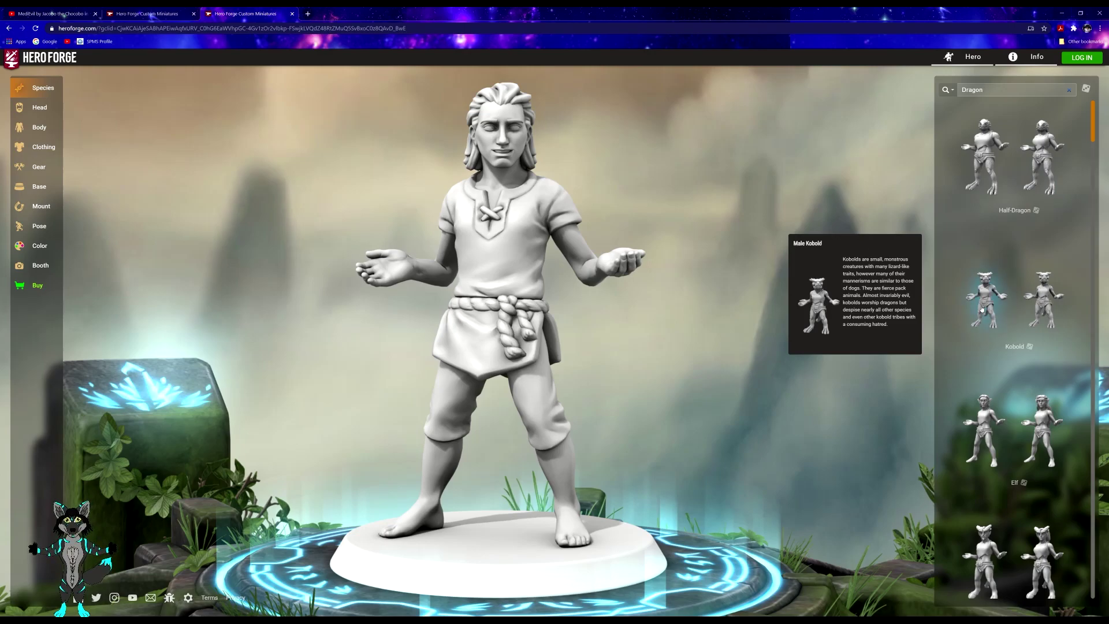
mouse_move(1015, 393)
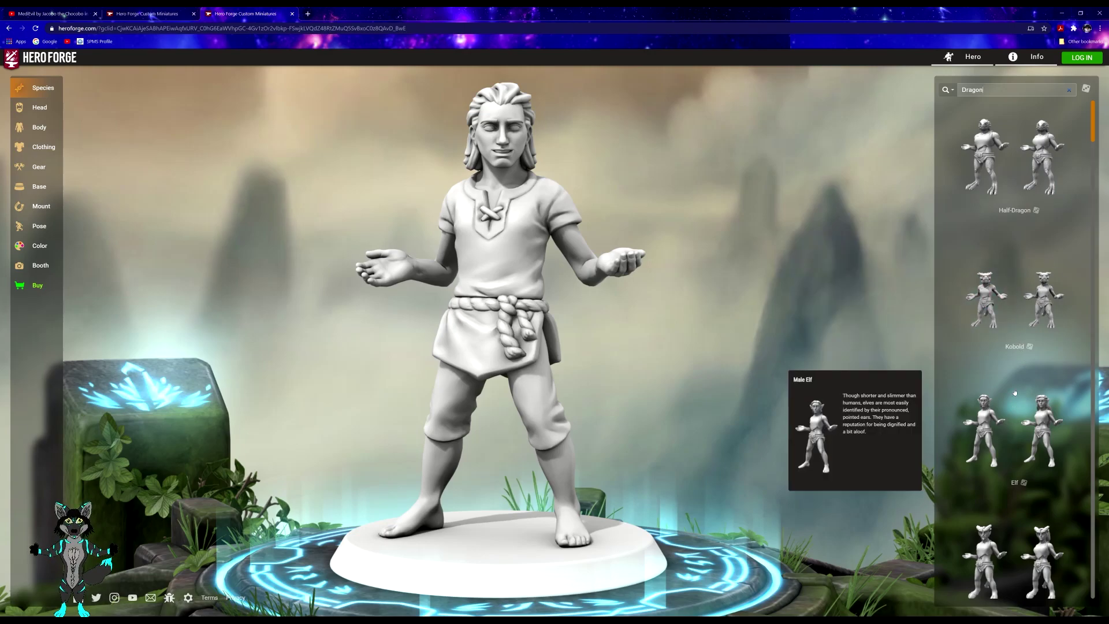
scroll(1015, 393, "down", 4)
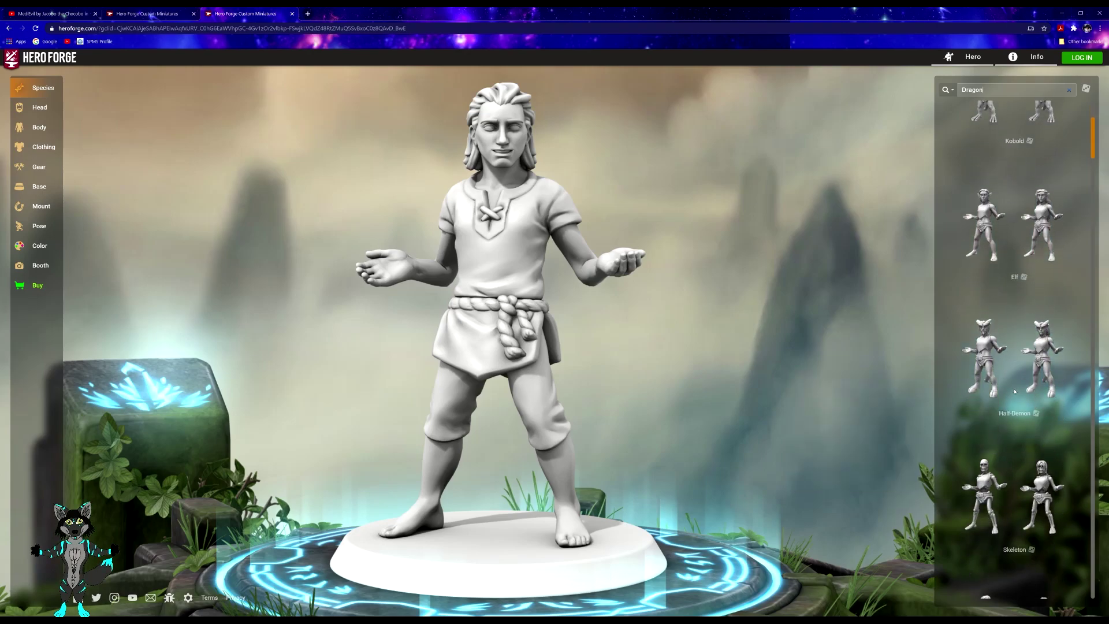
scroll(1015, 393, "down", 1)
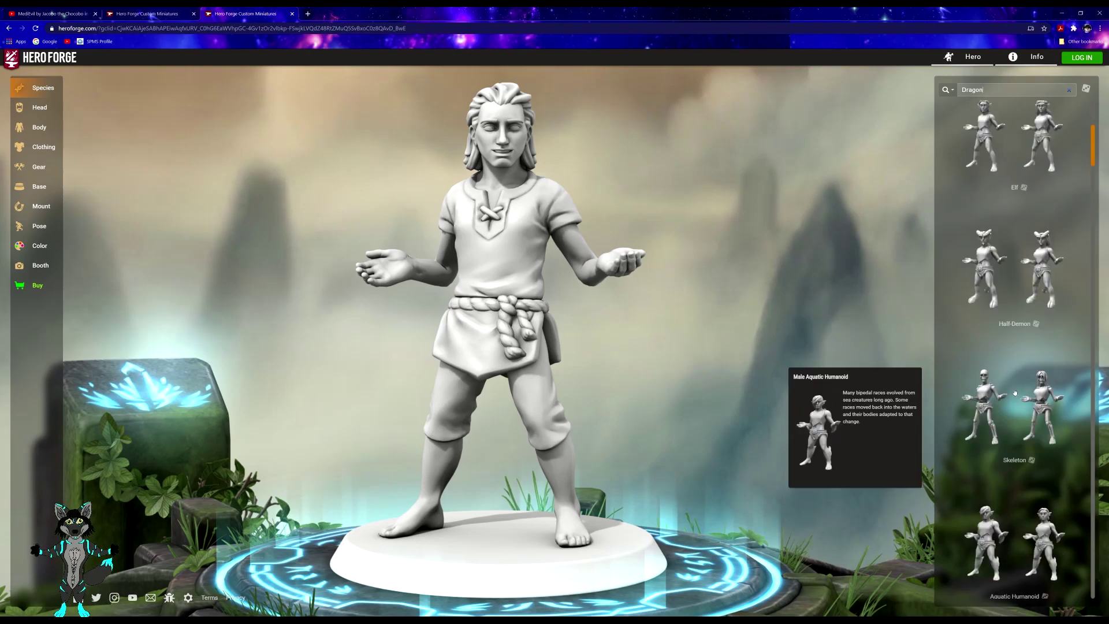
scroll(1015, 393, "up", 5)
left_click(986, 156)
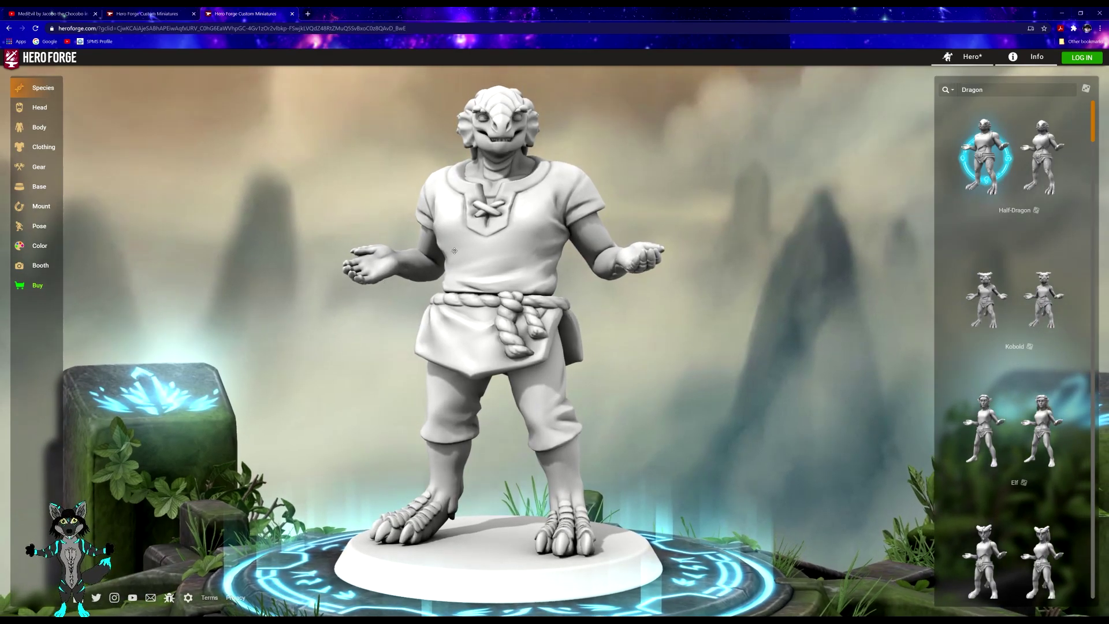
left_click_drag(390, 264, 567, 337)
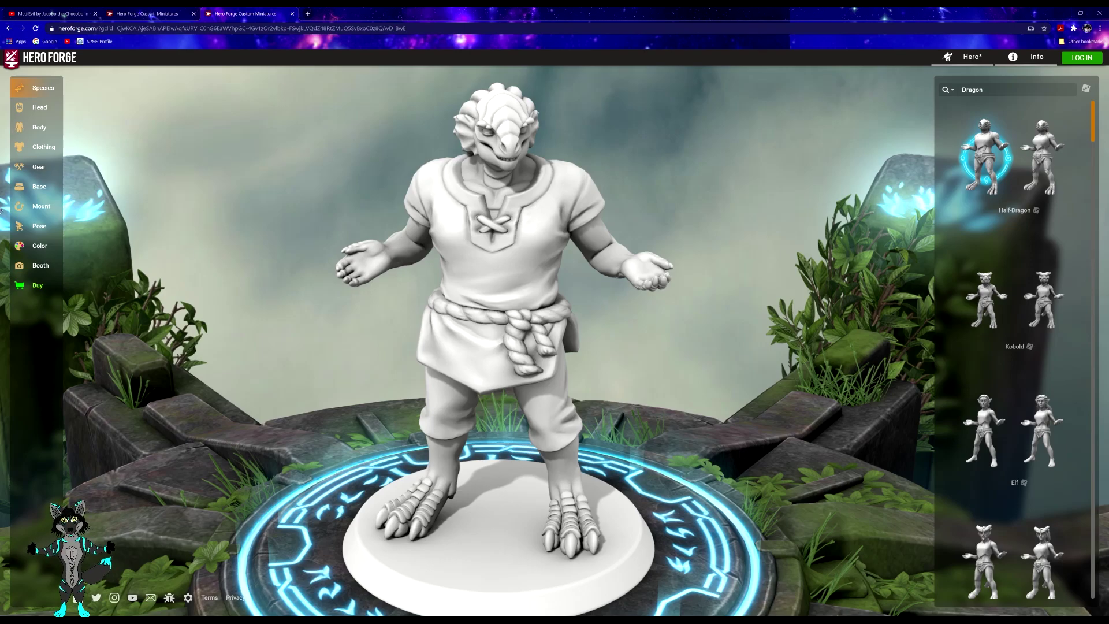
- Try large Fox Ears on the Half-Dragon from the Head ear shapes
left_click(37, 107)
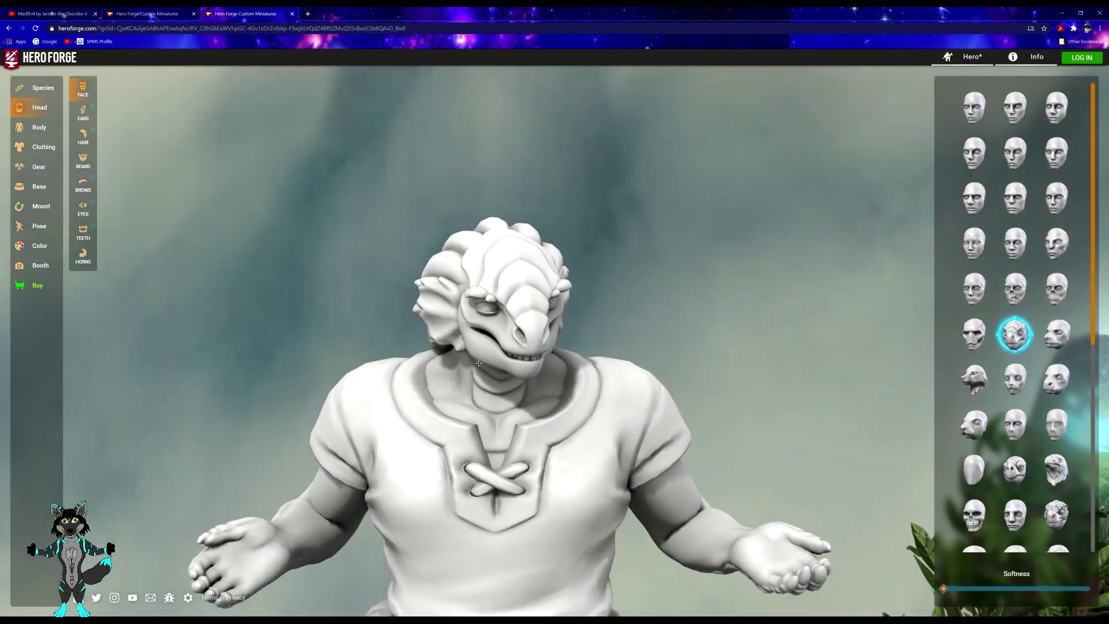
left_click_drag(478, 363, 402, 359)
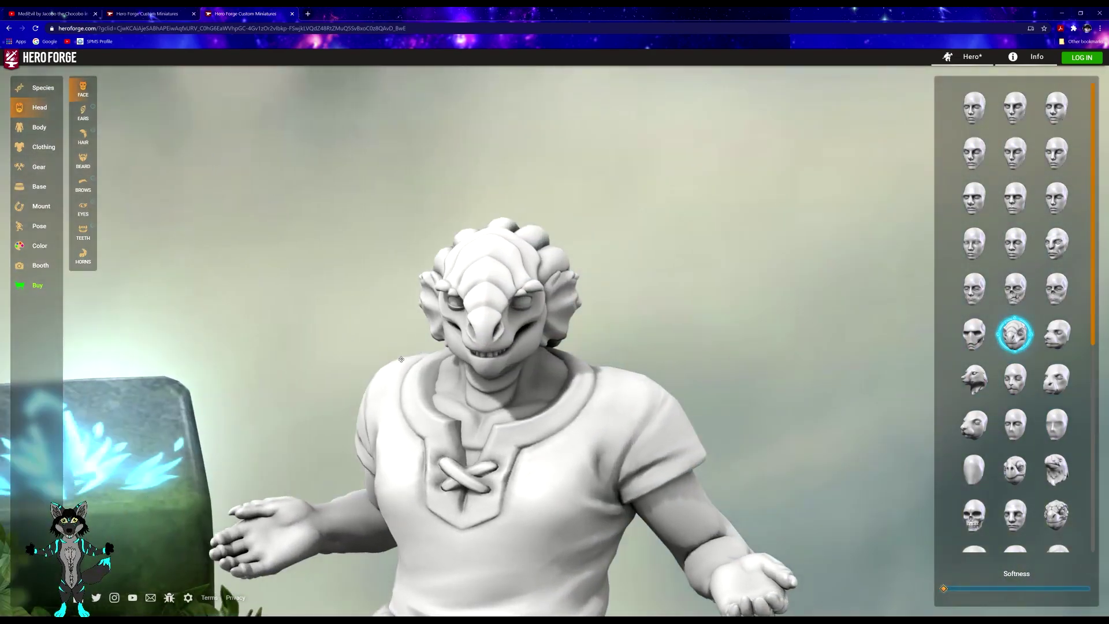
left_click(83, 112)
scroll(1035, 434, "down", 4)
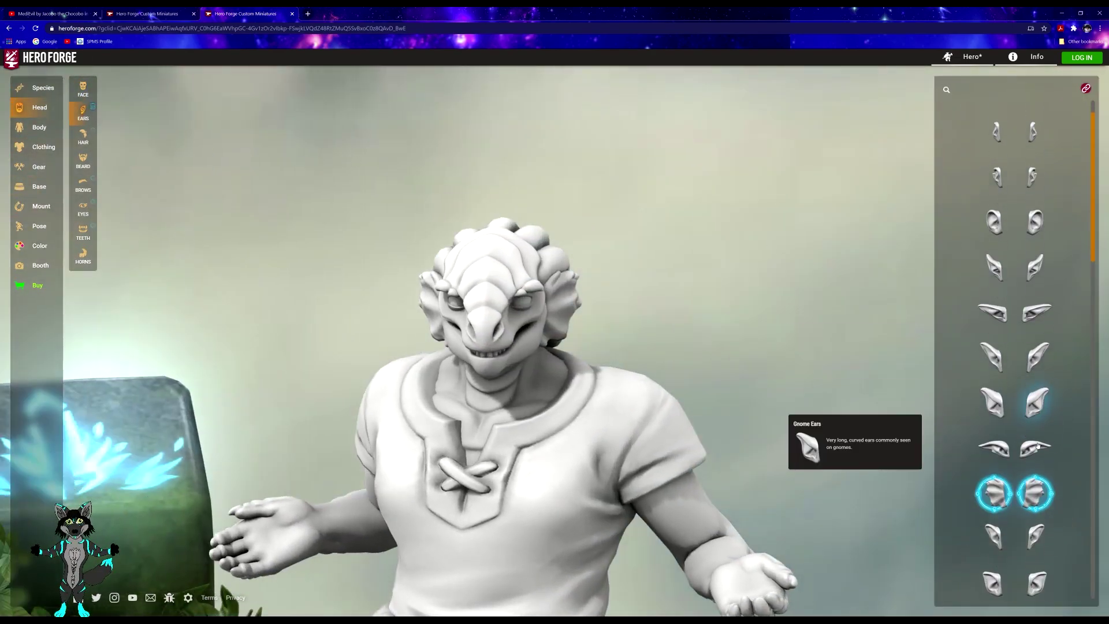
scroll(1033, 431, "up", 1)
scroll(1032, 431, "up", 2)
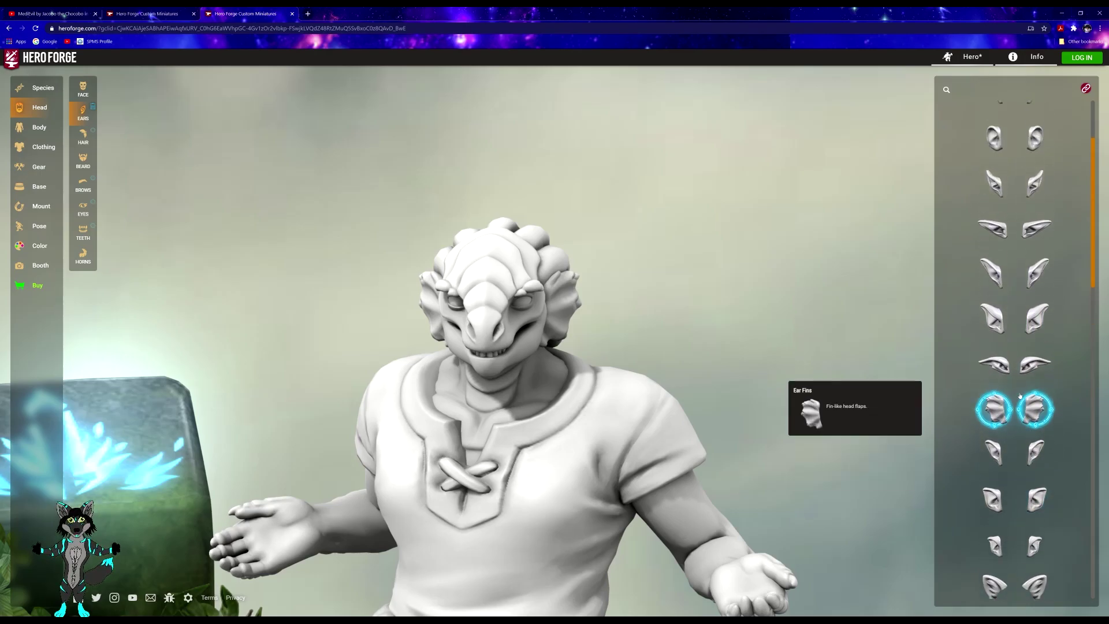
scroll(1009, 405, "down", 2)
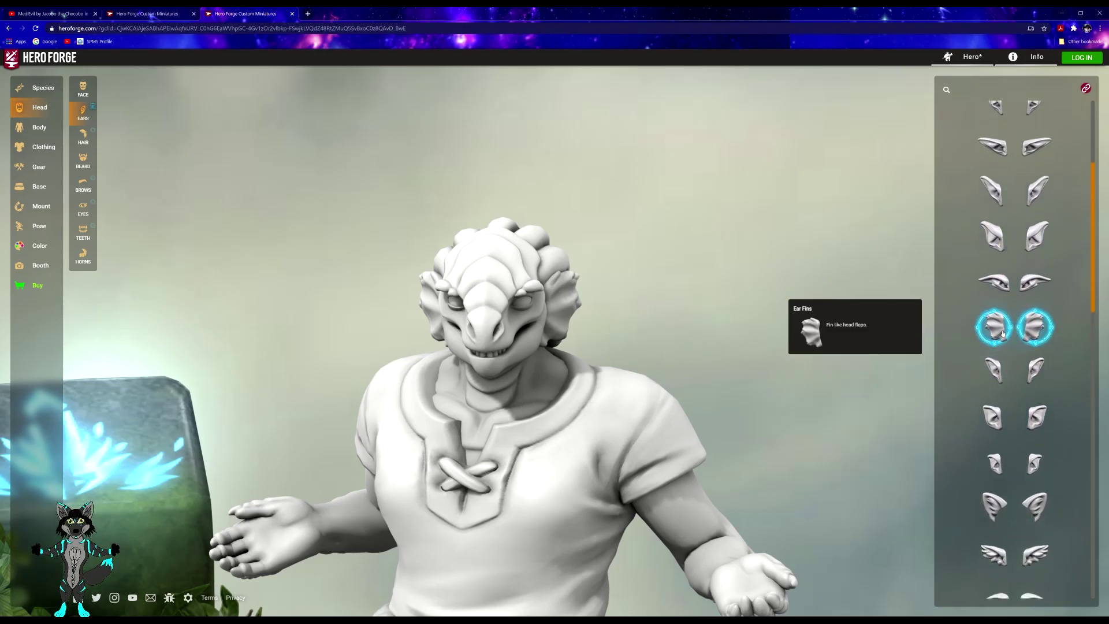
scroll(1003, 334, "down", 3)
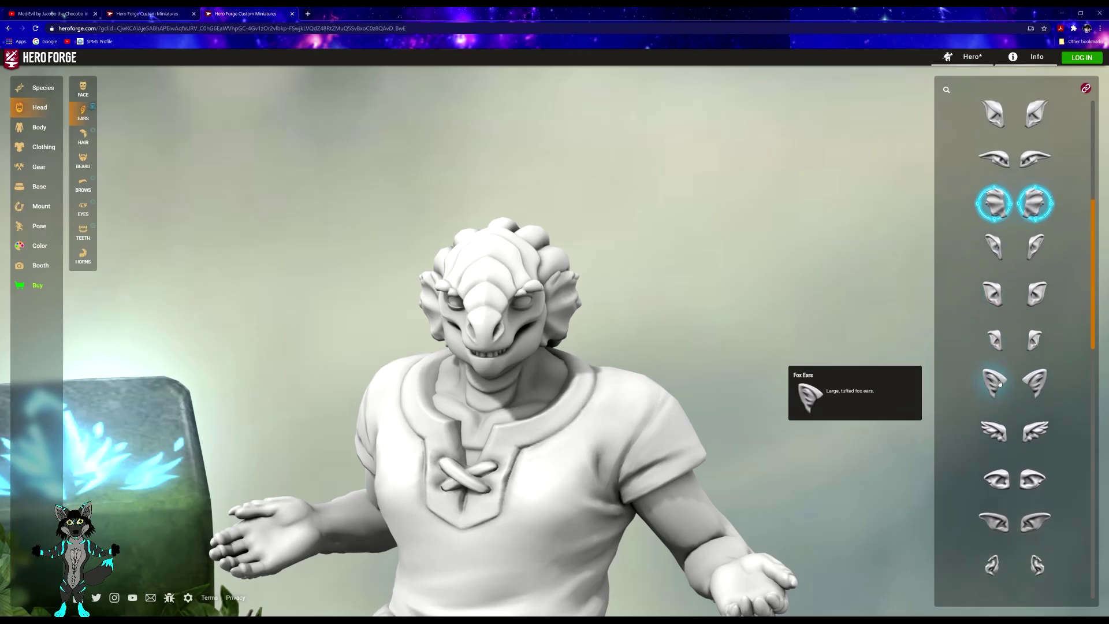
left_click(999, 382)
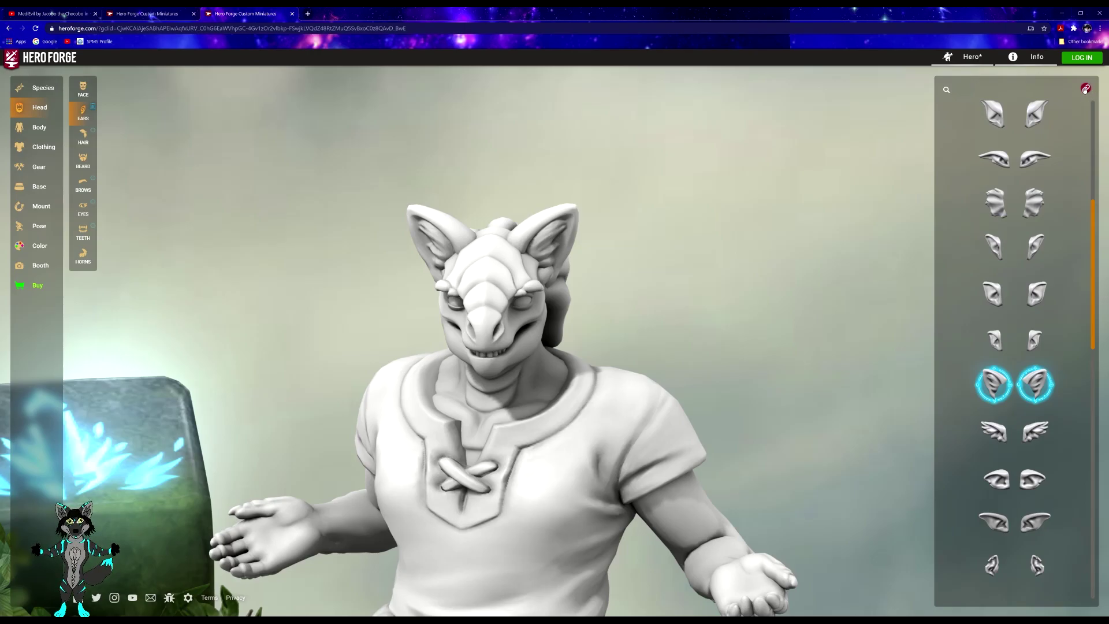
- Switch the ears to Feline Ears and check them from the side
scroll(1014, 460, "down", 5)
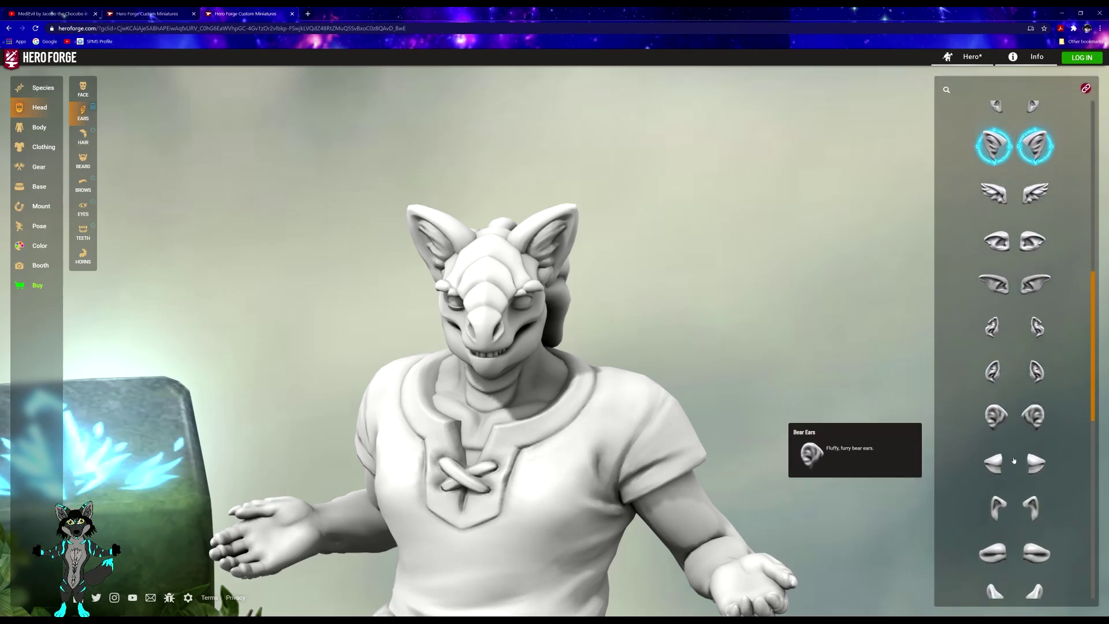
scroll(1011, 460, "down", 1)
left_click(1001, 457)
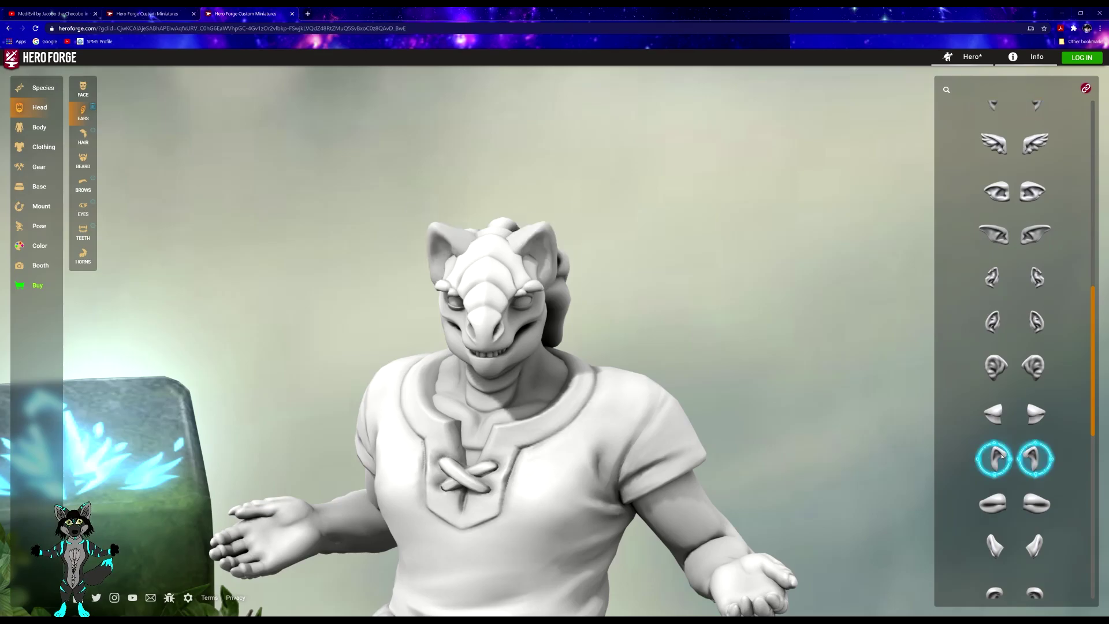
left_click_drag(486, 321, 566, 325)
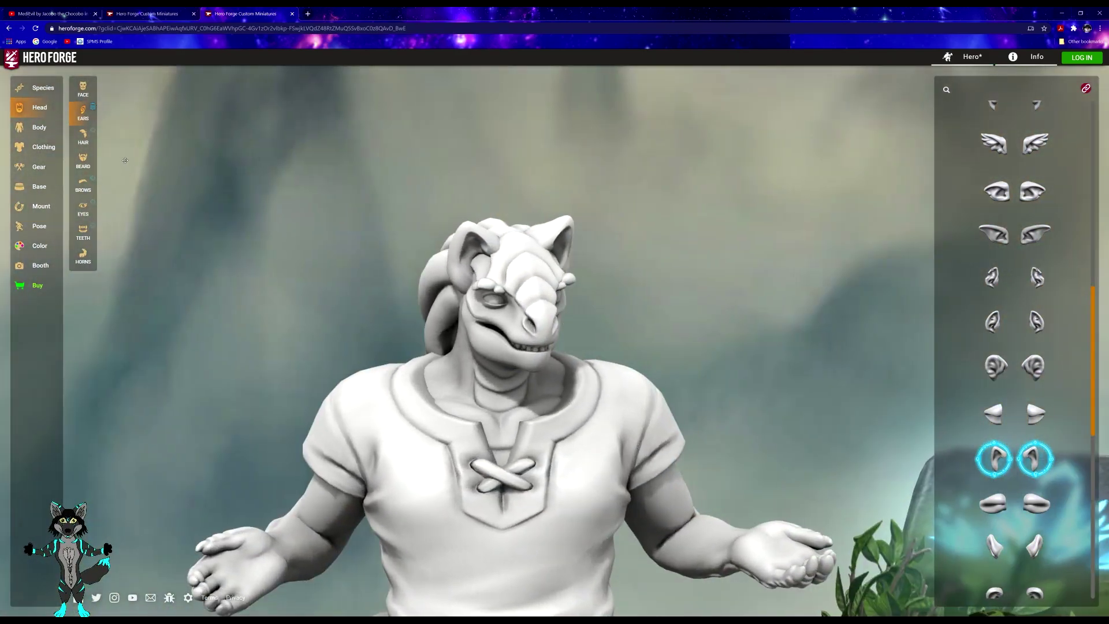
- Give the Half-Dragon Flamelike Hair and view it from the side
left_click(83, 136)
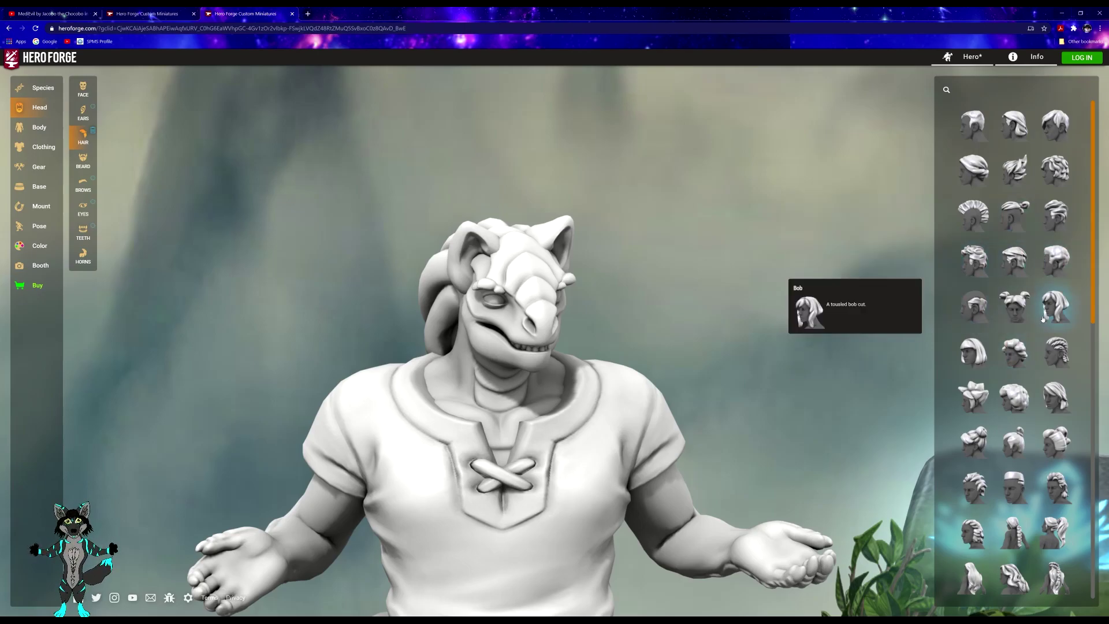
scroll(1017, 369, "down", 2)
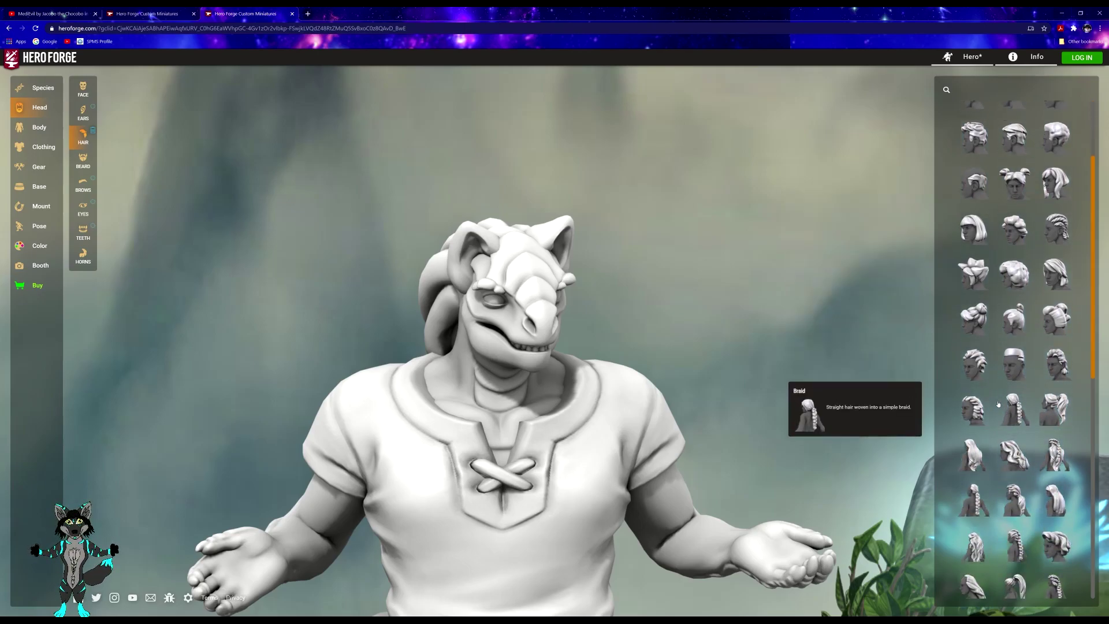
scroll(999, 405, "down", 5)
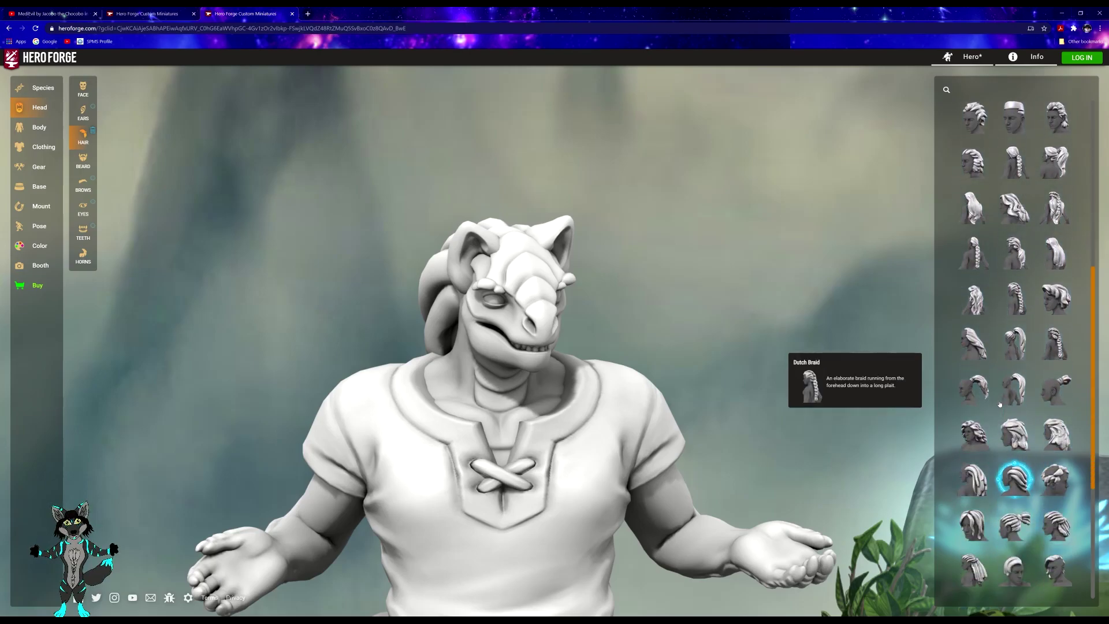
scroll(1000, 404, "down", 2)
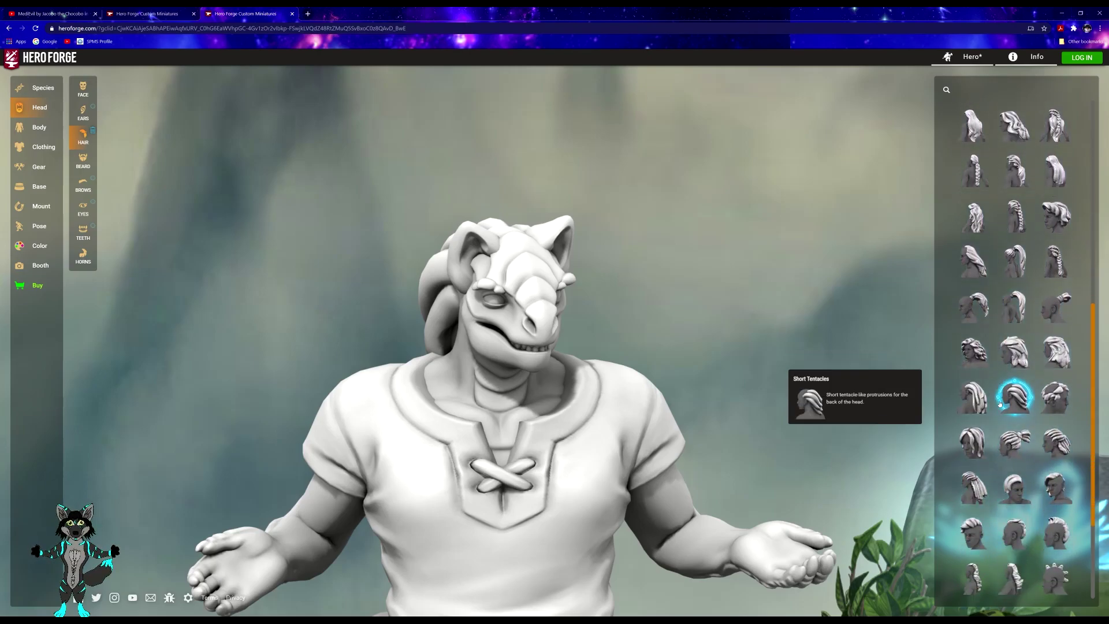
scroll(1000, 404, "down", 1)
scroll(1001, 404, "down", 3)
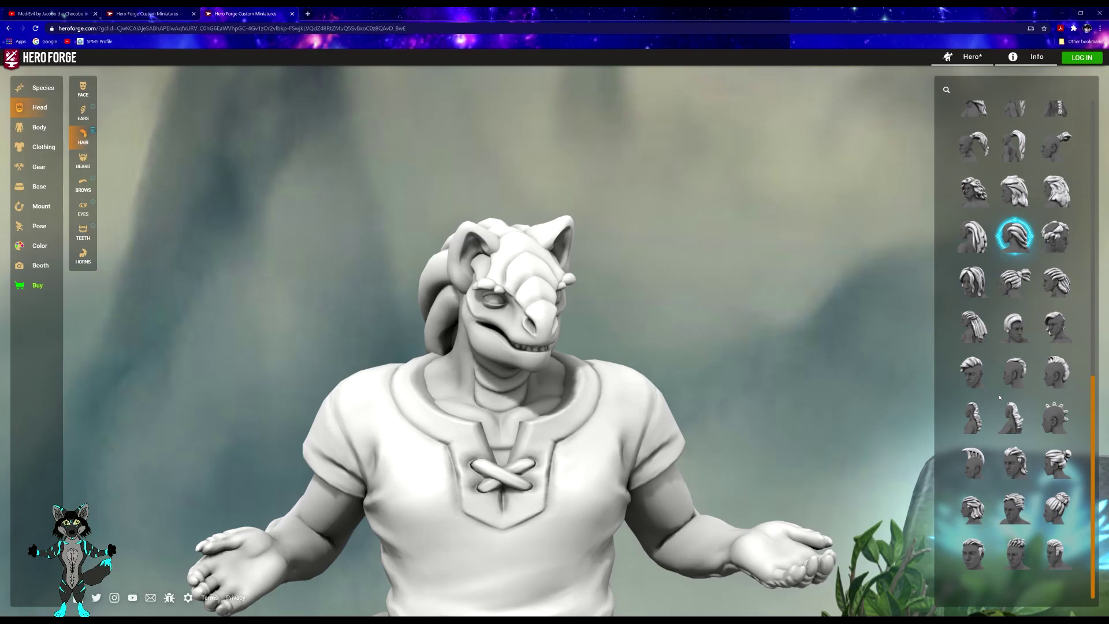
scroll(1000, 397, "up", 8)
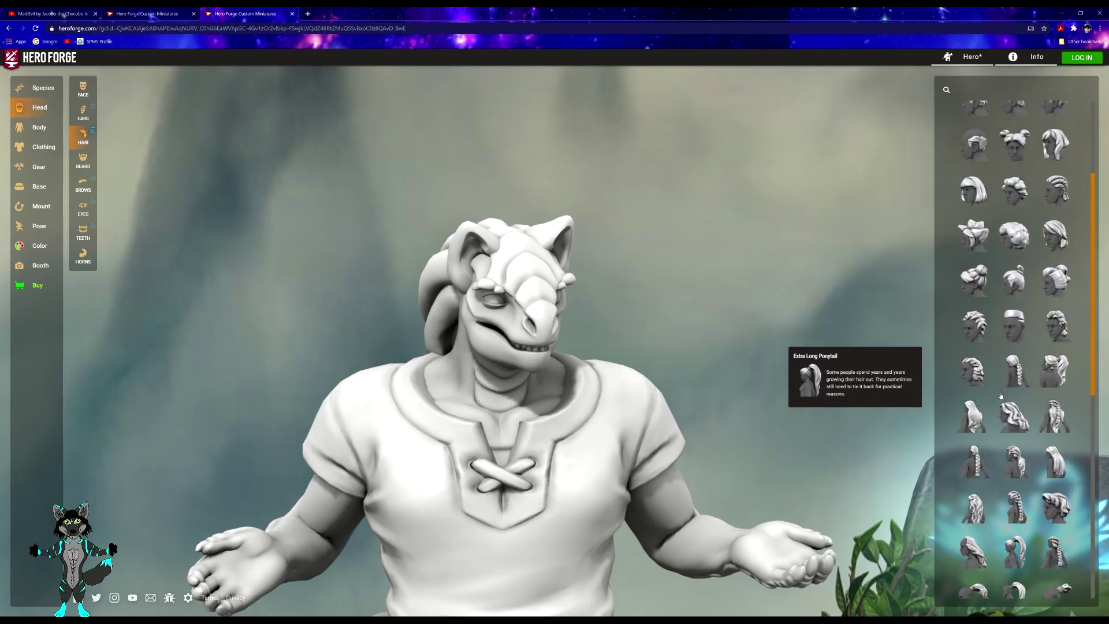
scroll(1002, 396, "up", 3)
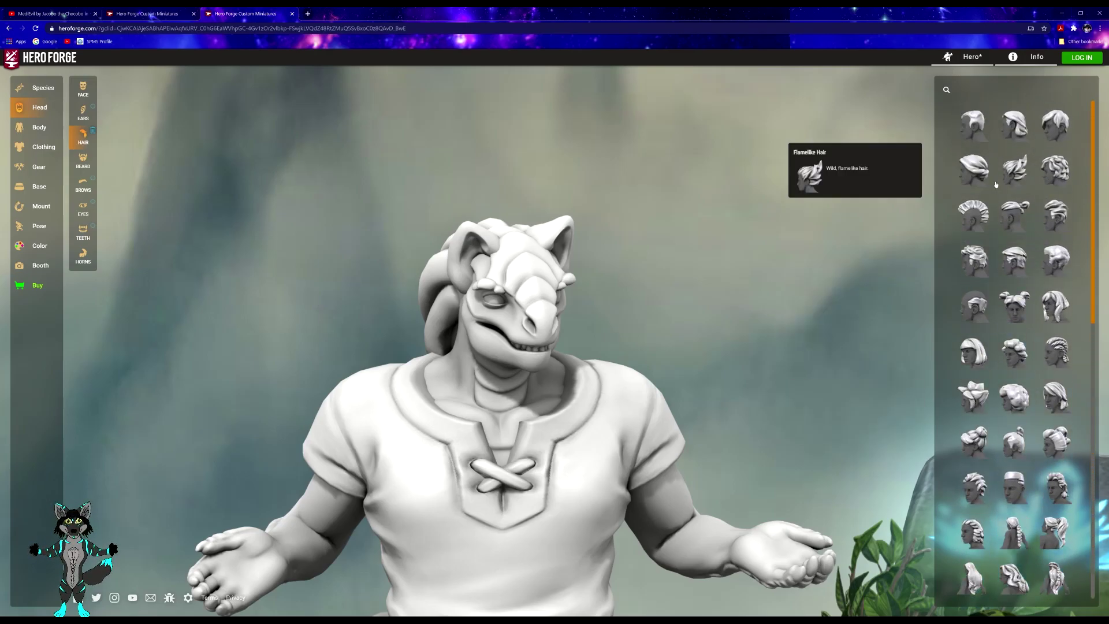
left_click(1005, 174)
left_click_drag(890, 231, 867, 248)
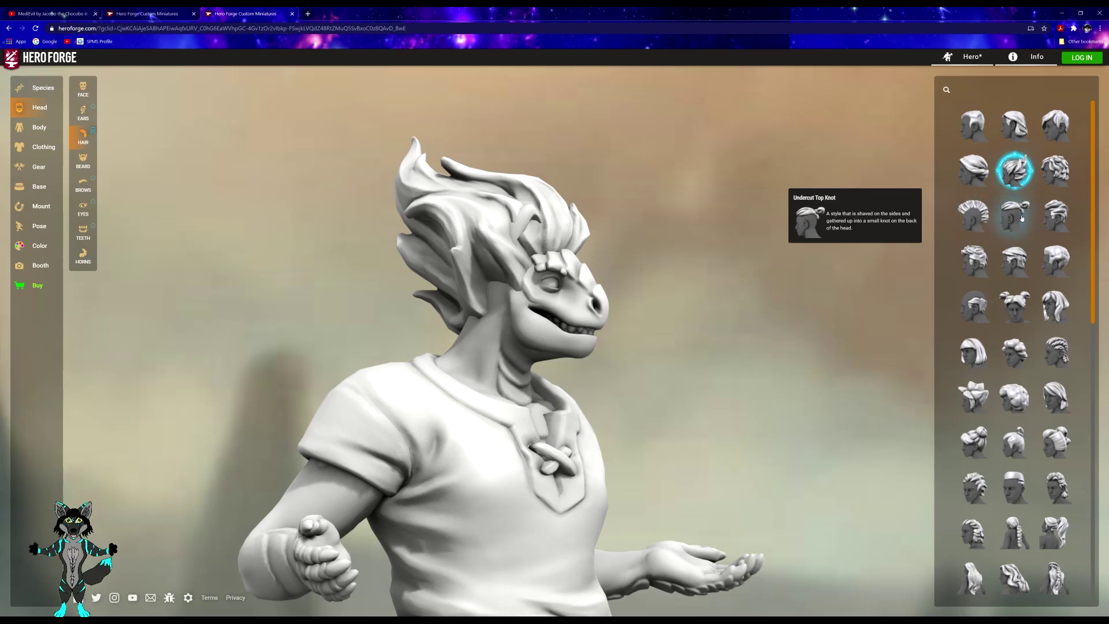
- Try a spiky hairstyle and view the model's other side
scroll(1000, 271, "down", 1)
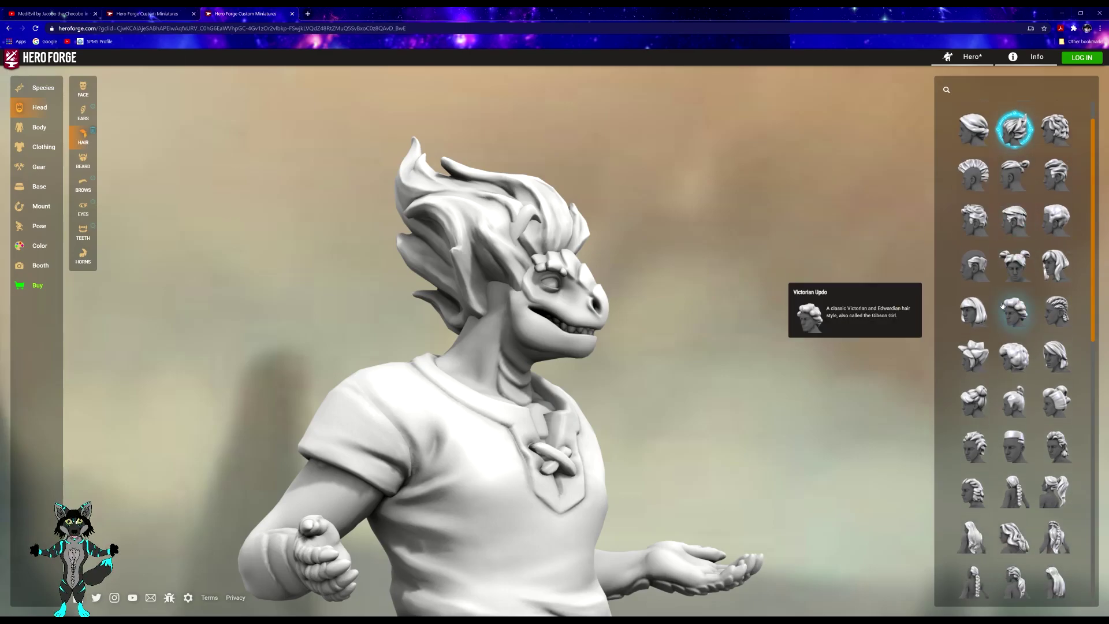
left_click(974, 355)
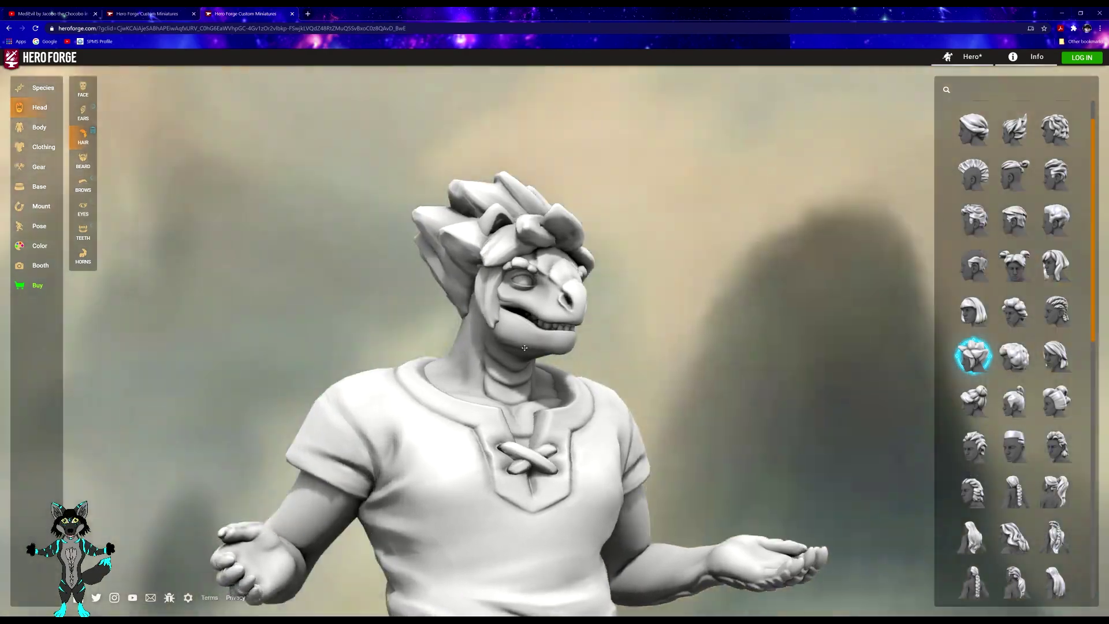
left_click_drag(525, 348, 881, 392)
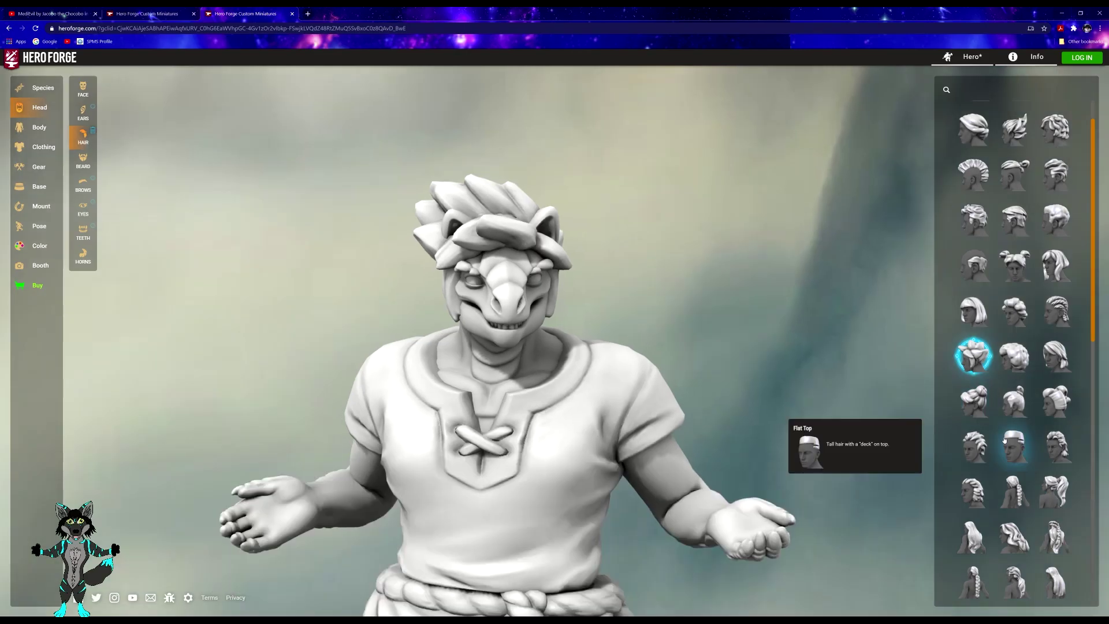
- Switch to the tousled curly hairstyle and inspect it
left_click(974, 446)
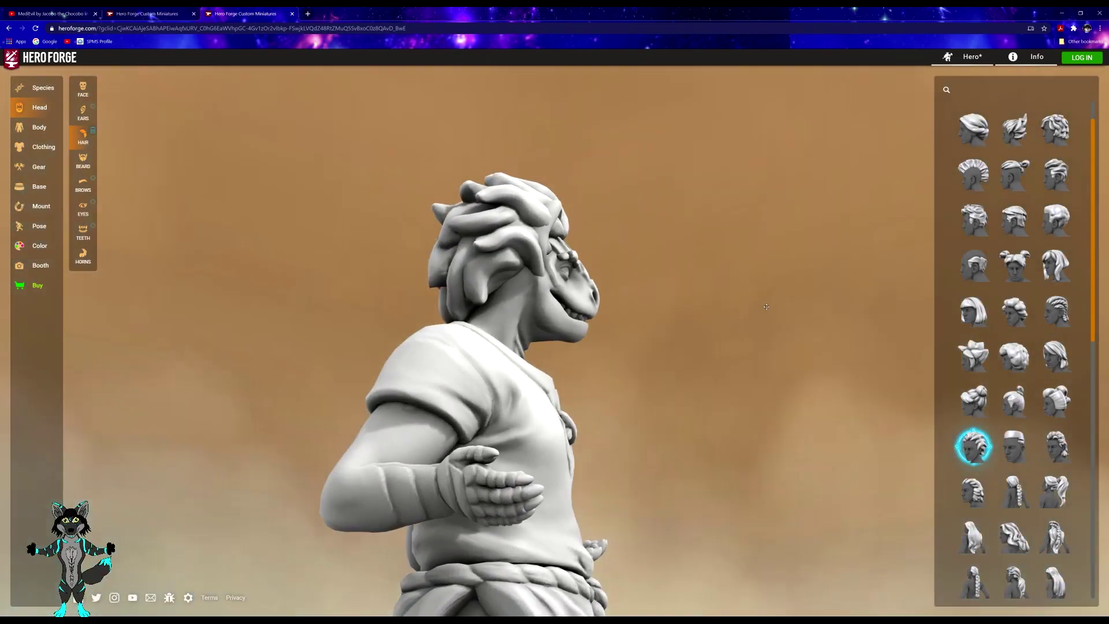
left_click_drag(767, 307, 618, 318)
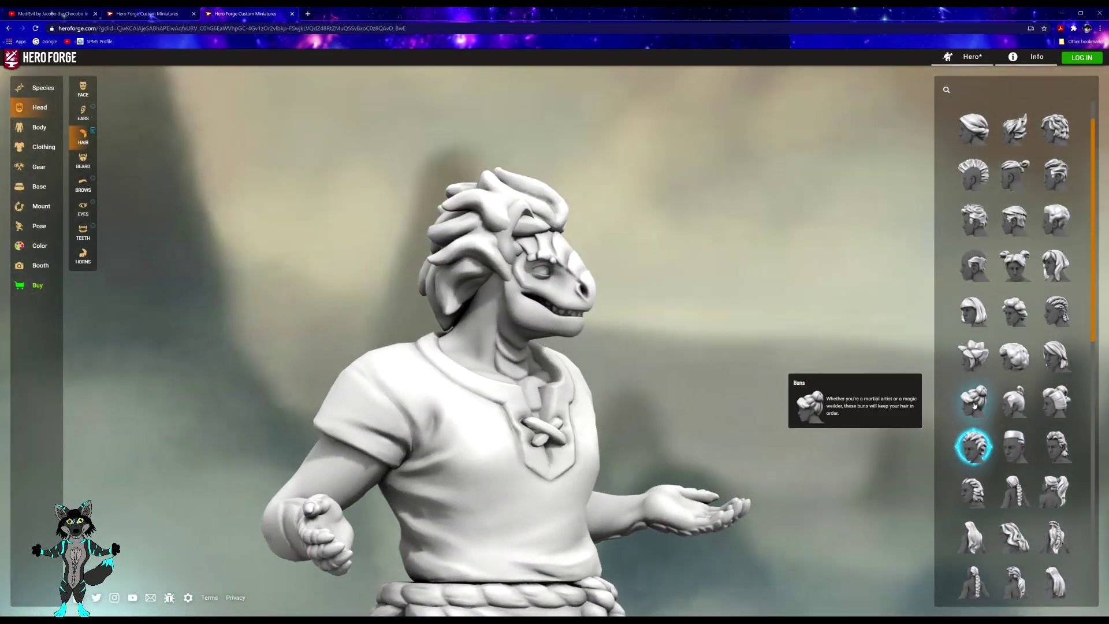
scroll(976, 412, "down", 5)
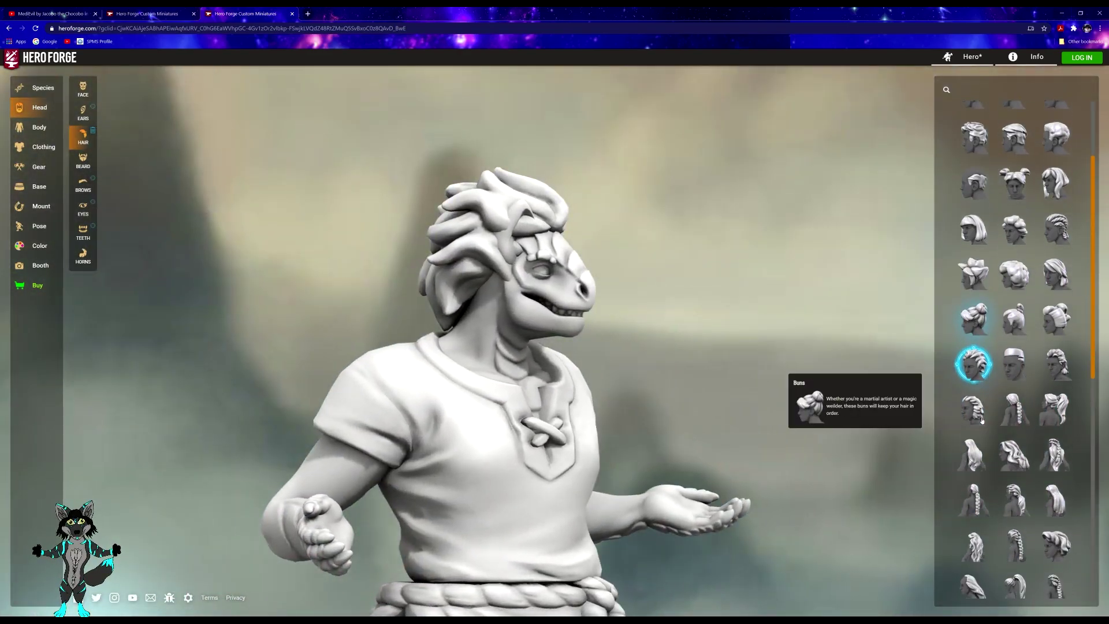
scroll(982, 421, "down", 3)
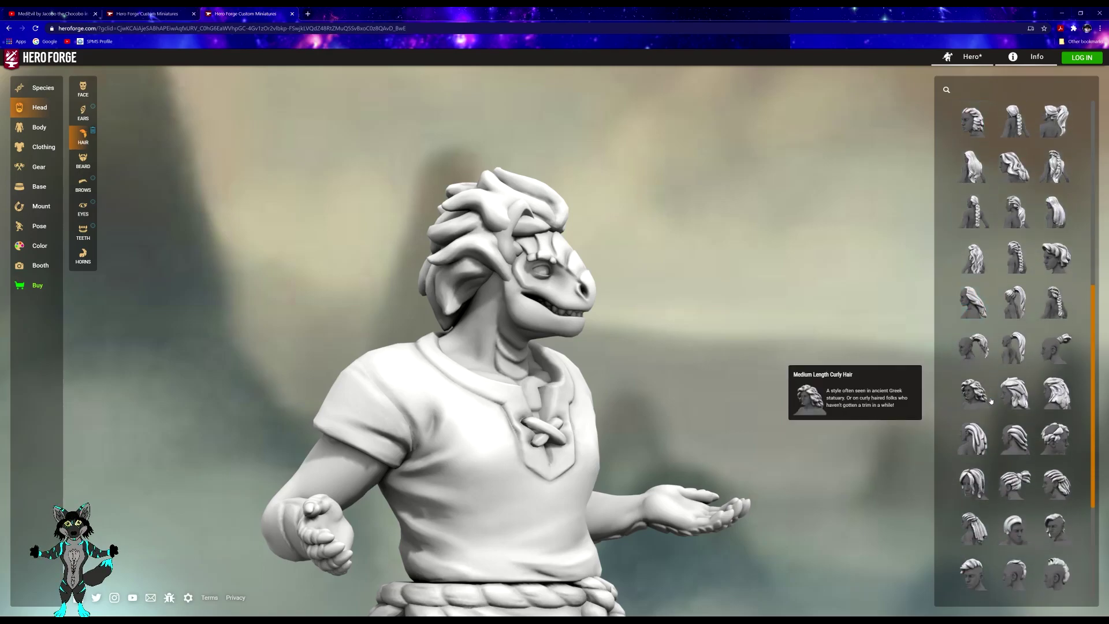
scroll(992, 401, "down", 4)
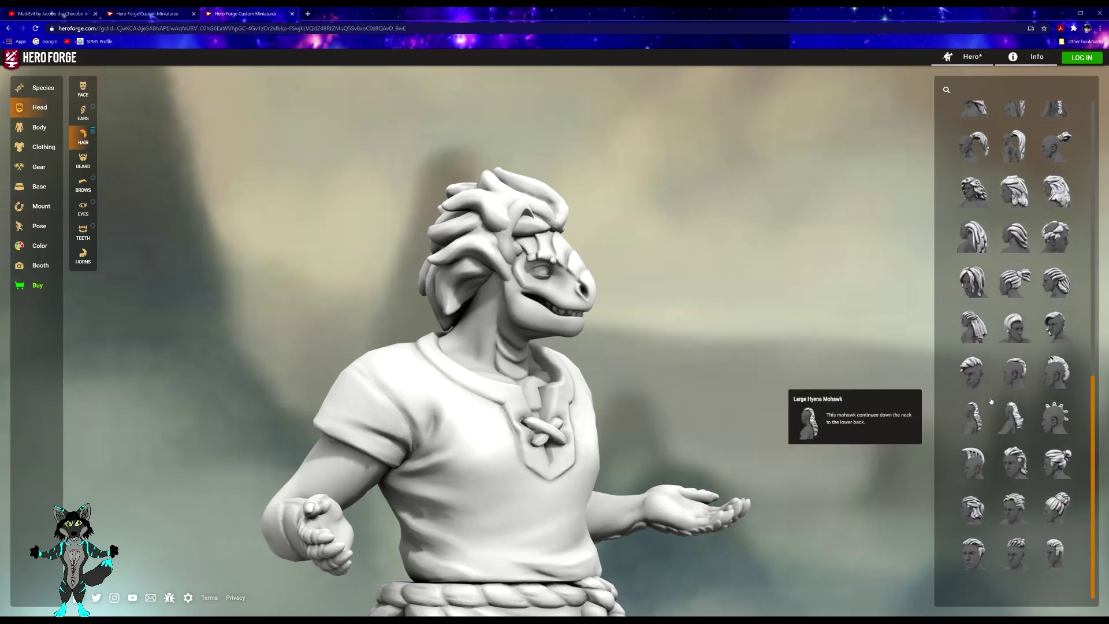
scroll(992, 401, "up", 7)
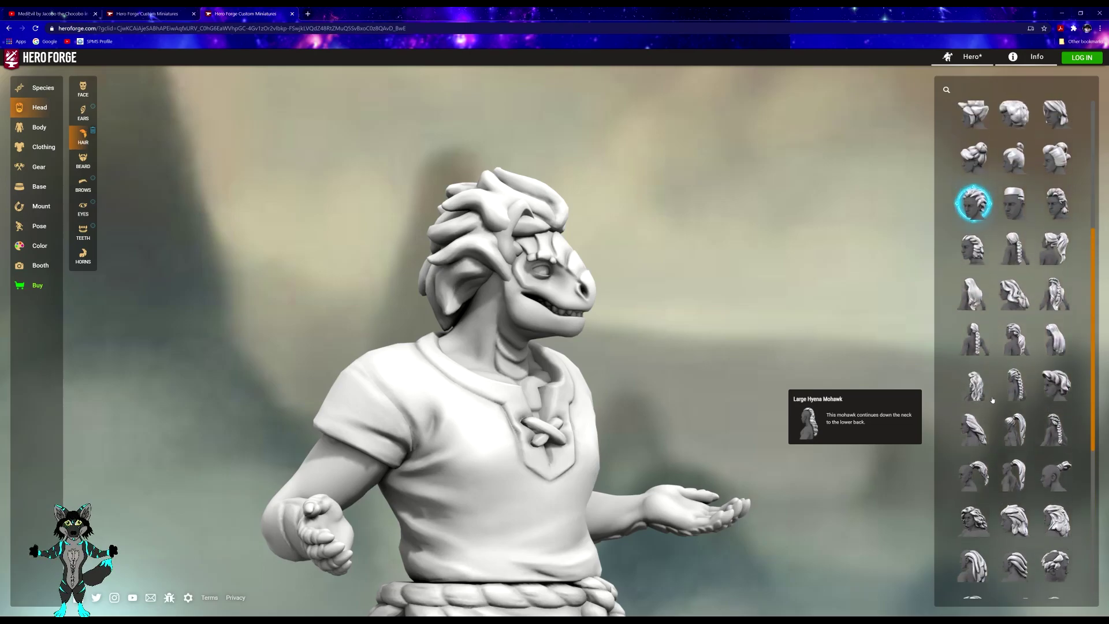
scroll(994, 400, "up", 5)
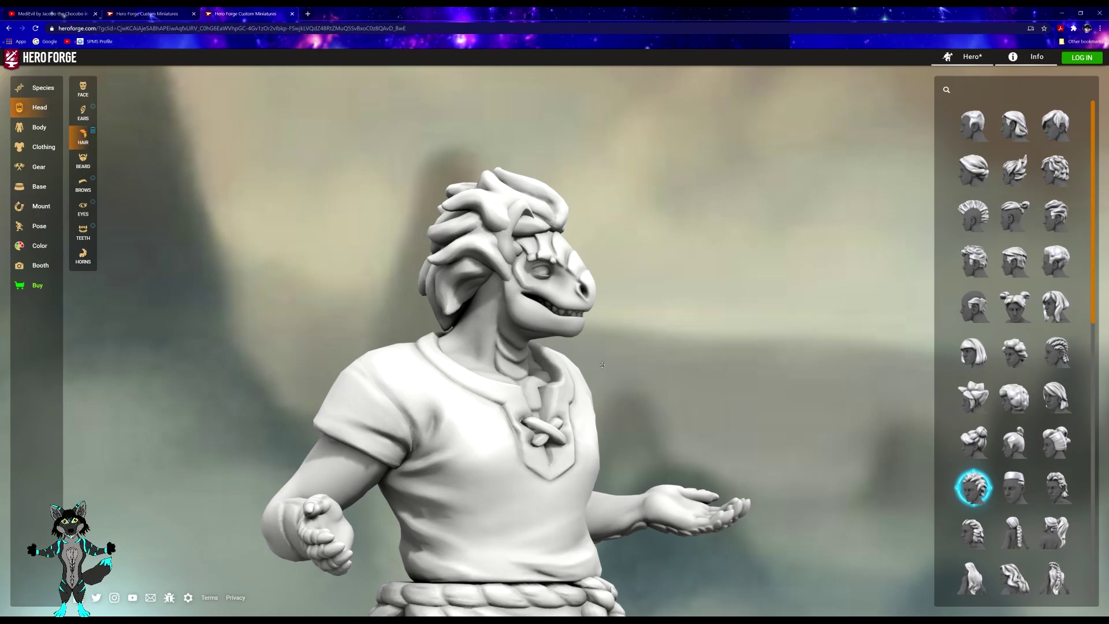
- Give the Half-Dragon the Chin Warmer beard
left_click(85, 162)
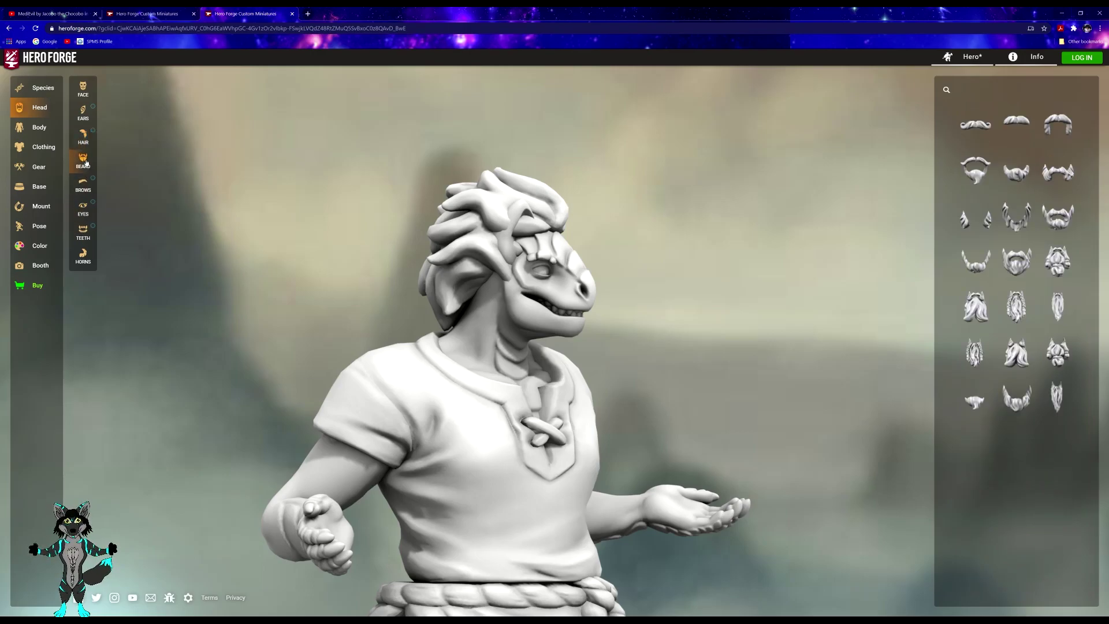
left_click(975, 399)
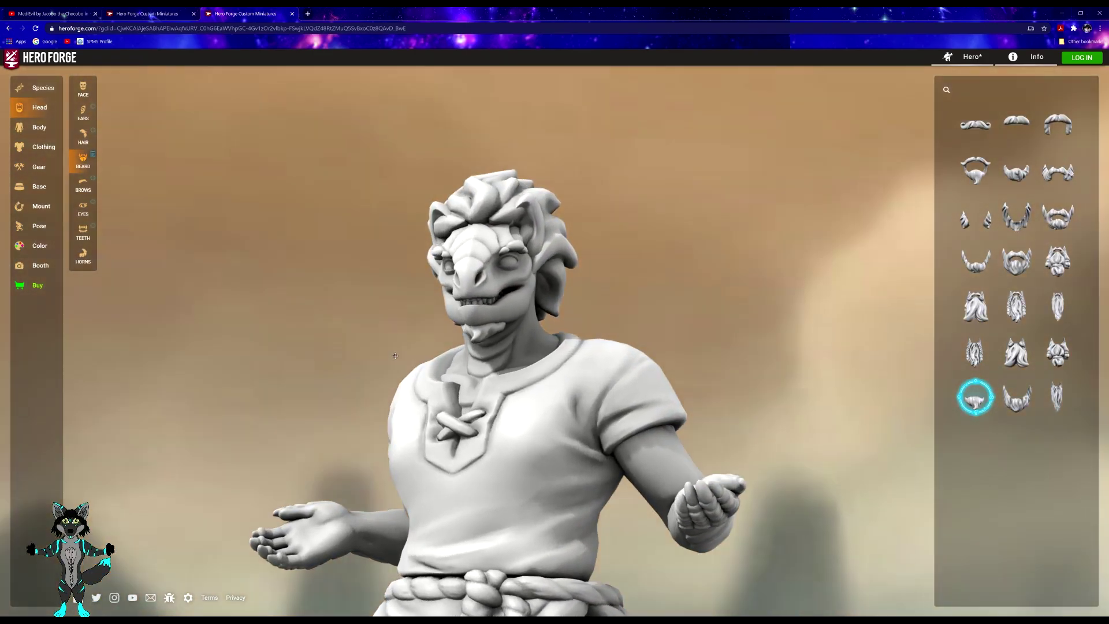
left_click_drag(395, 356, 491, 373)
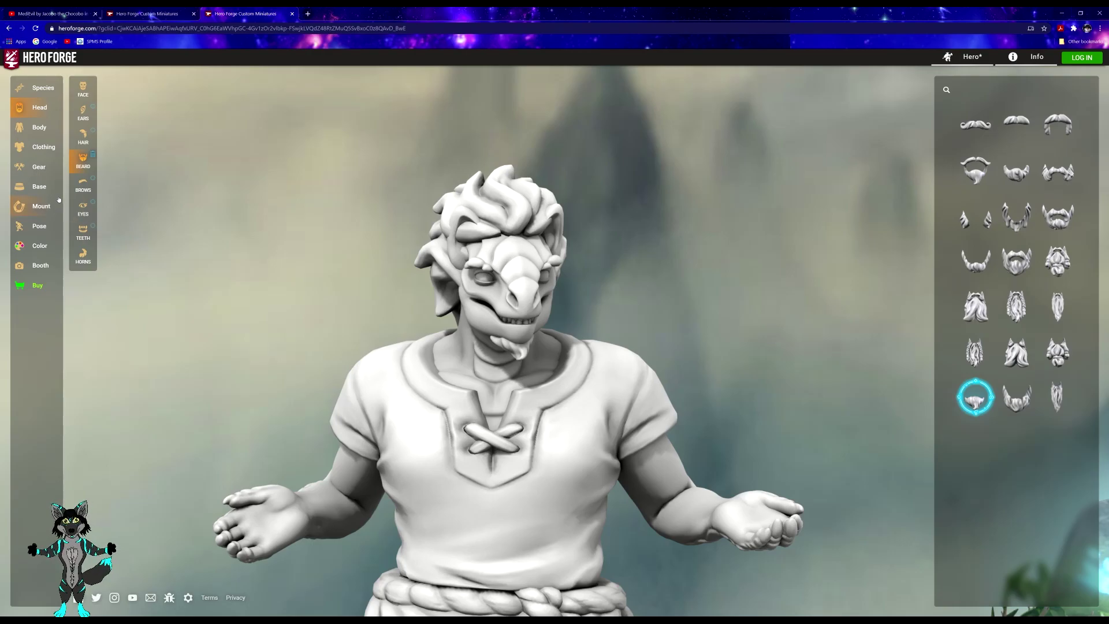
- Try Pierced and other eyebrow styles, settling on Plain Eyebrows
left_click(83, 185)
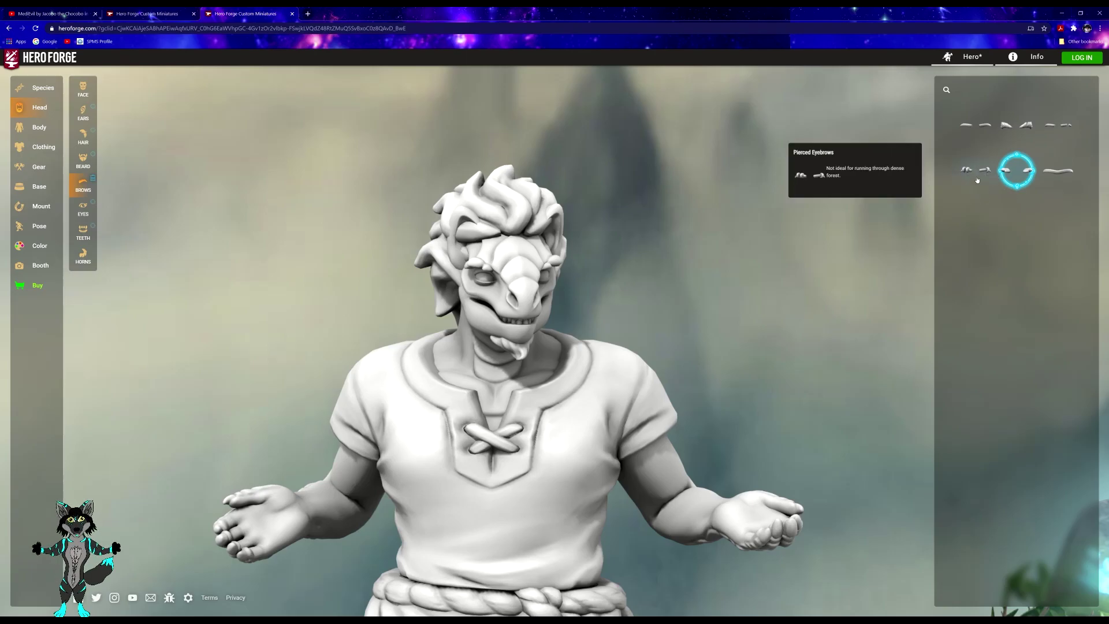
left_click(971, 171)
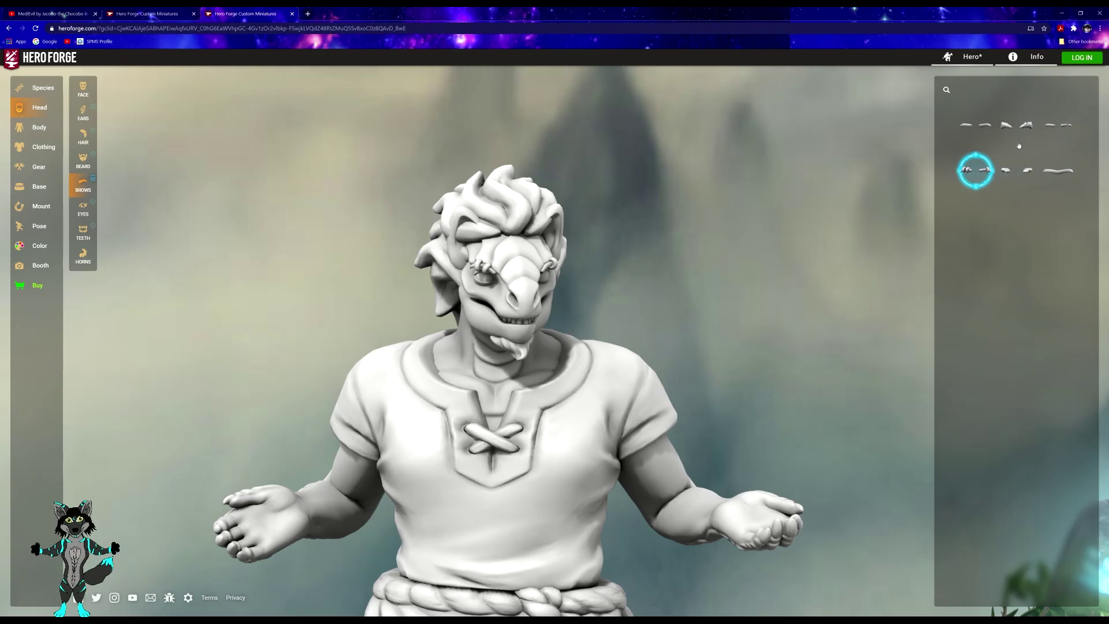
left_click(1058, 125)
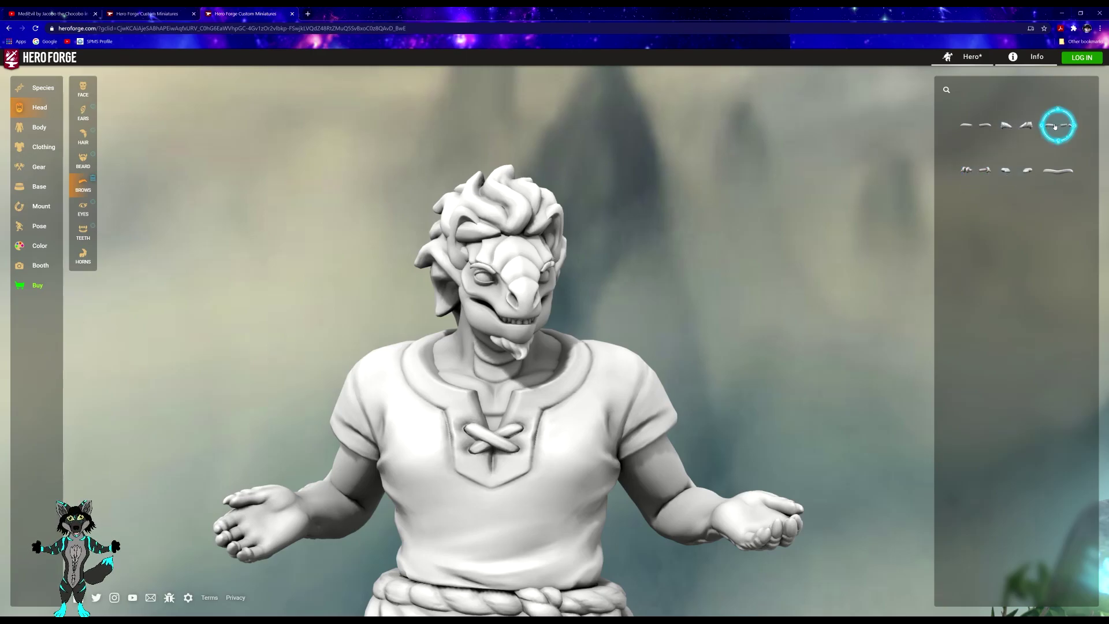
left_click_drag(672, 270, 715, 236)
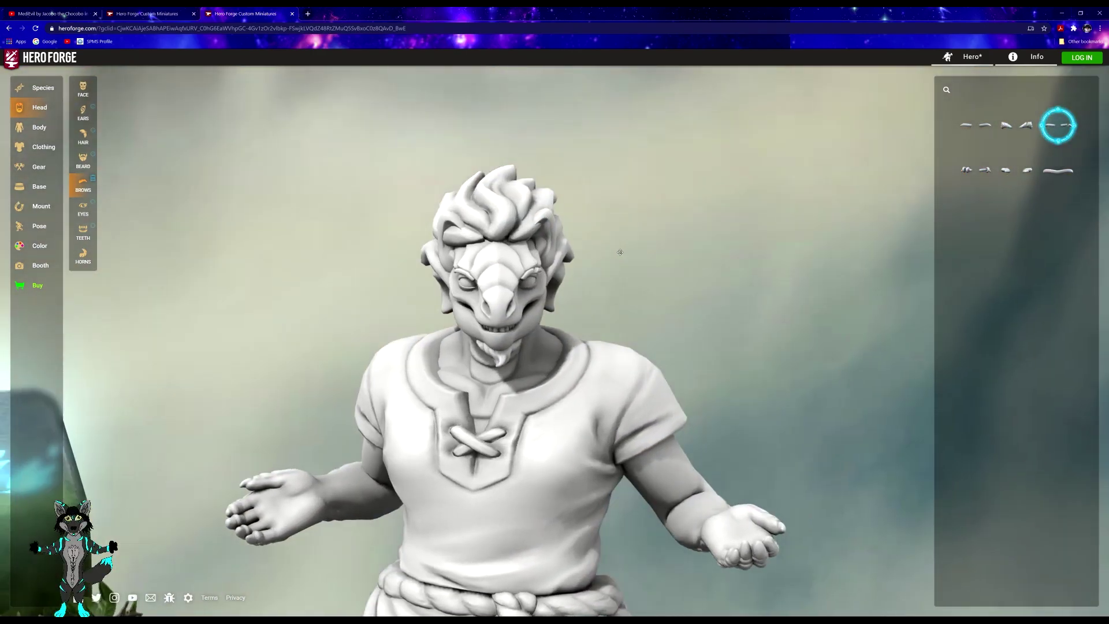
left_click(982, 125)
left_click_drag(440, 336, 621, 280)
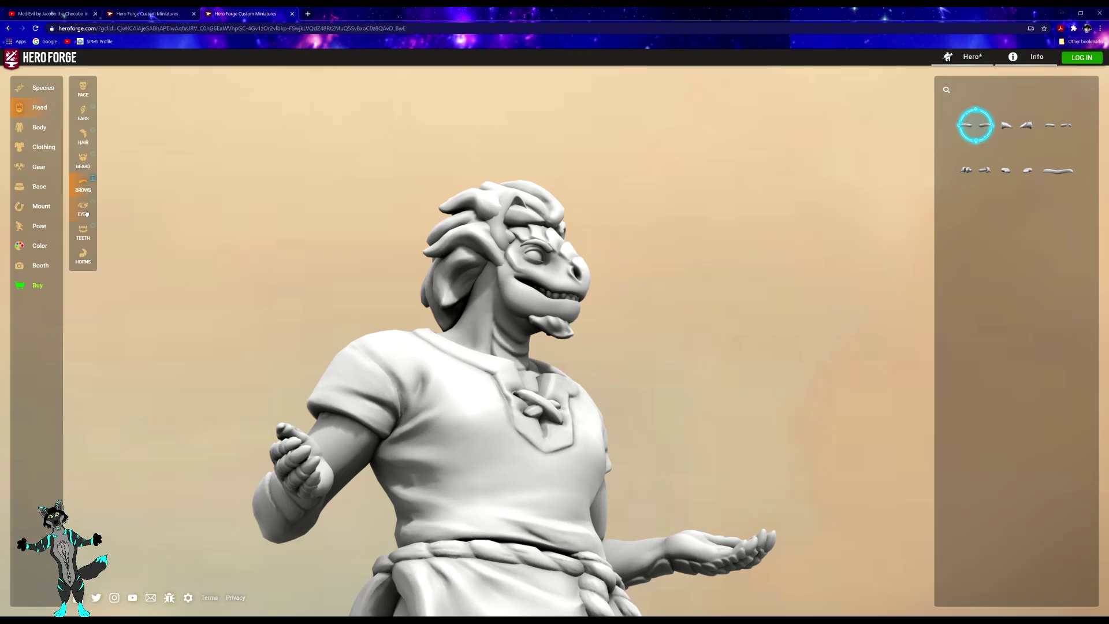
- Try Alien Eyes, then revert to round spherical eyes
left_click(89, 211)
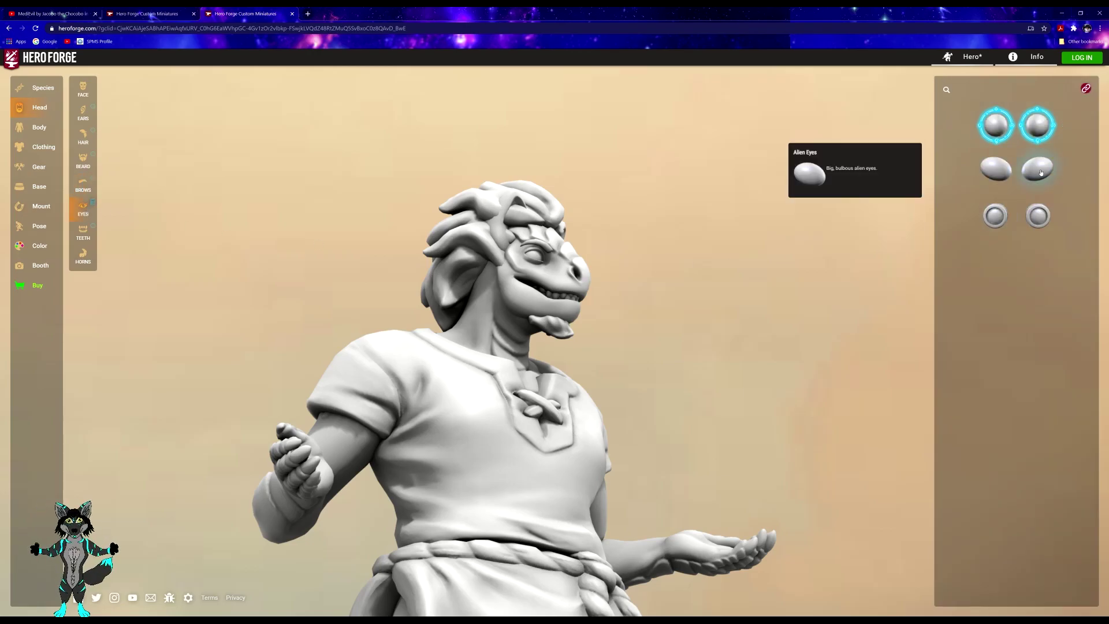
left_click(1000, 164)
left_click_drag(910, 185, 530, 271)
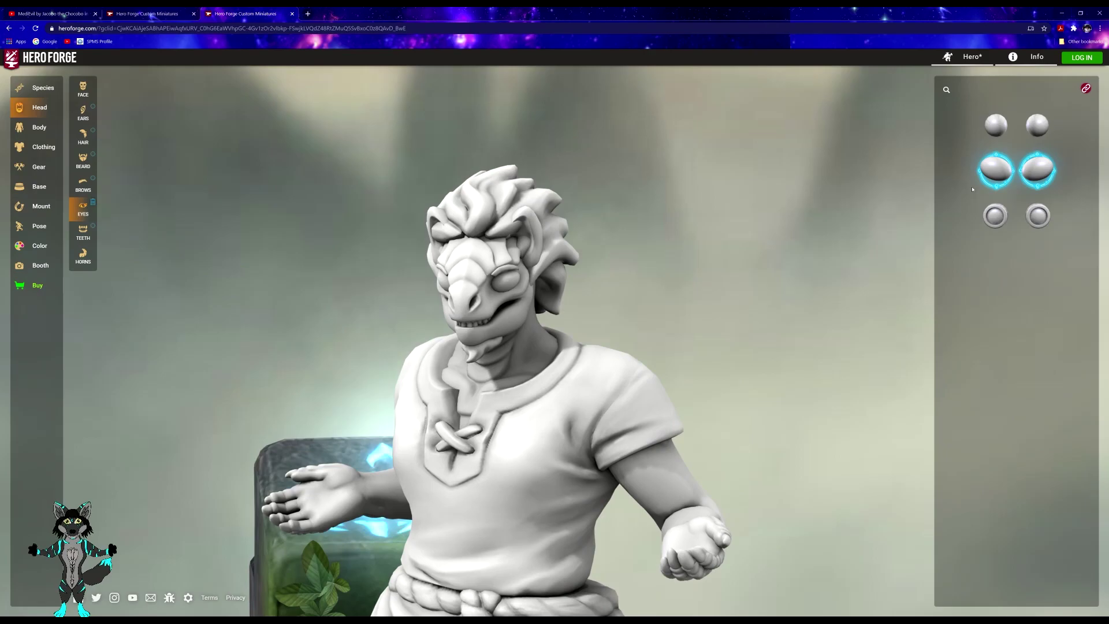
left_click(996, 129)
left_click_drag(636, 266, 346, 291)
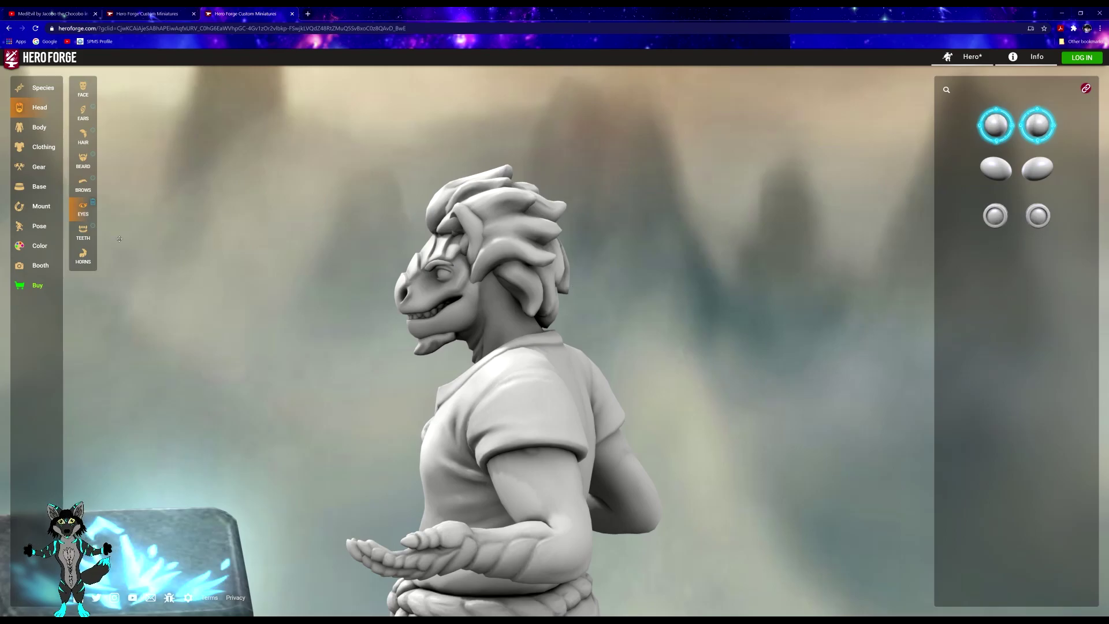
- Give the dragon's mouth Sharp Teeth and check it from the side
left_click(83, 231)
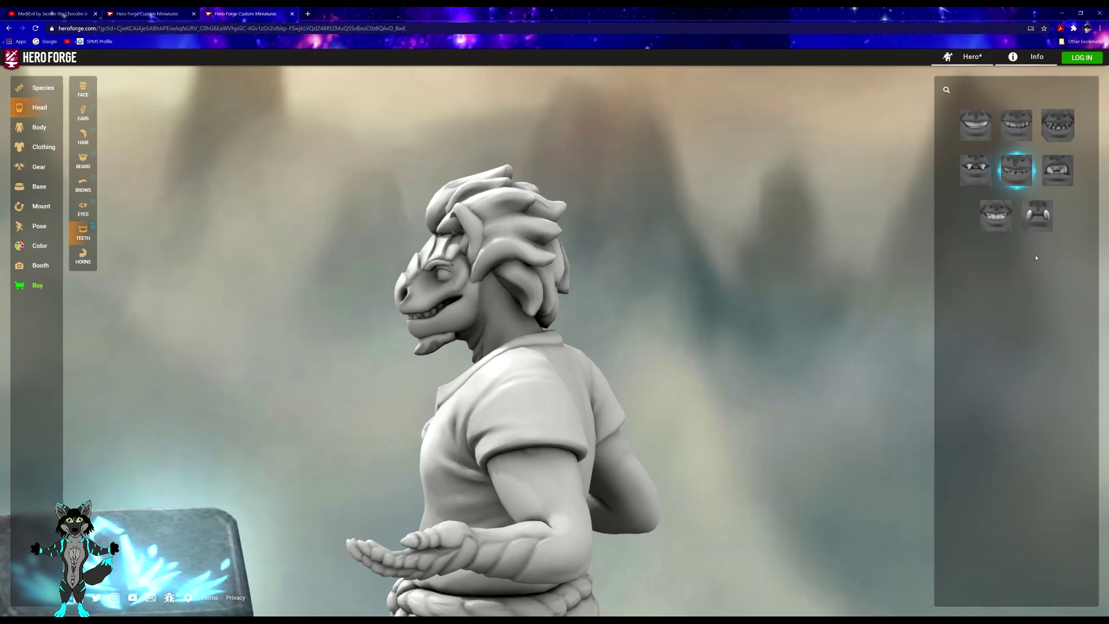
mouse_move(1064, 121)
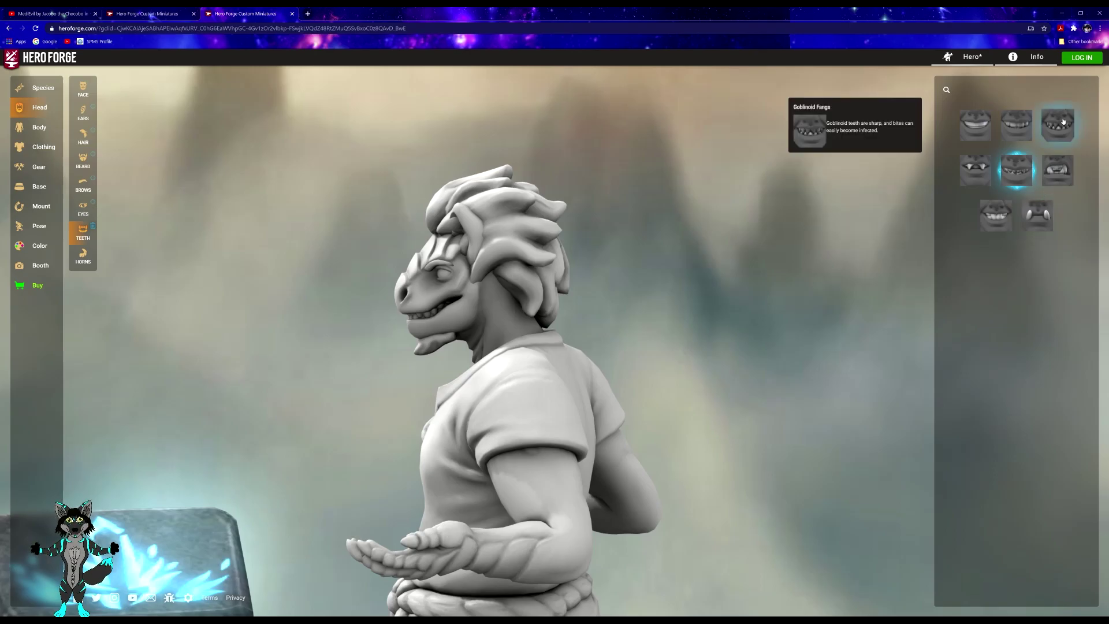
mouse_move(962, 184)
mouse_move(1002, 170)
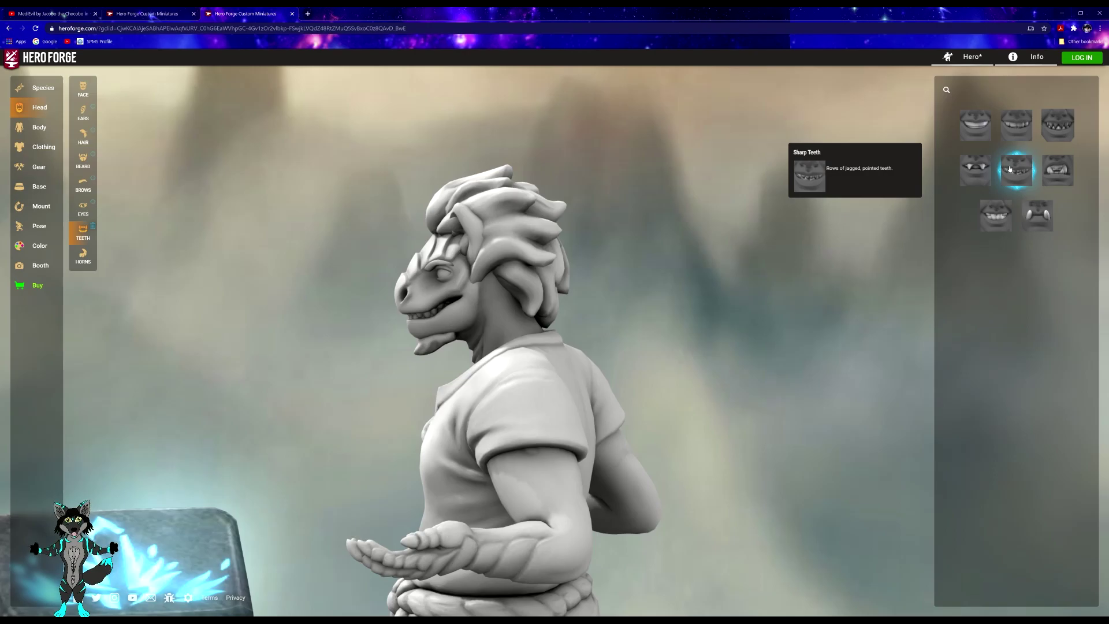
left_click(1010, 168)
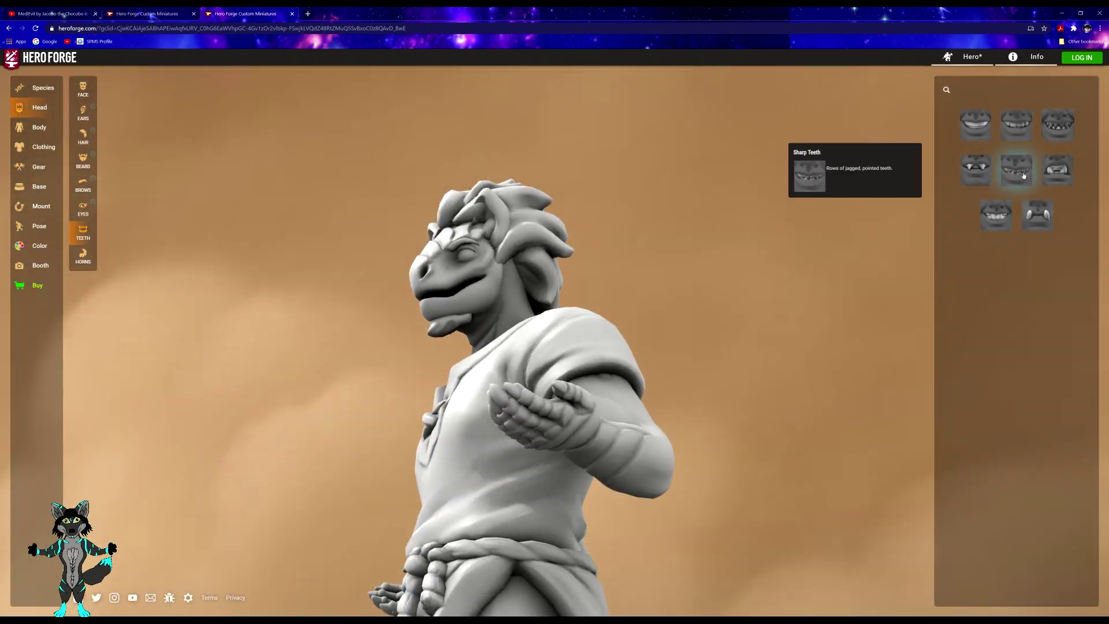
left_click_drag(820, 272, 705, 268)
mouse_move(978, 173)
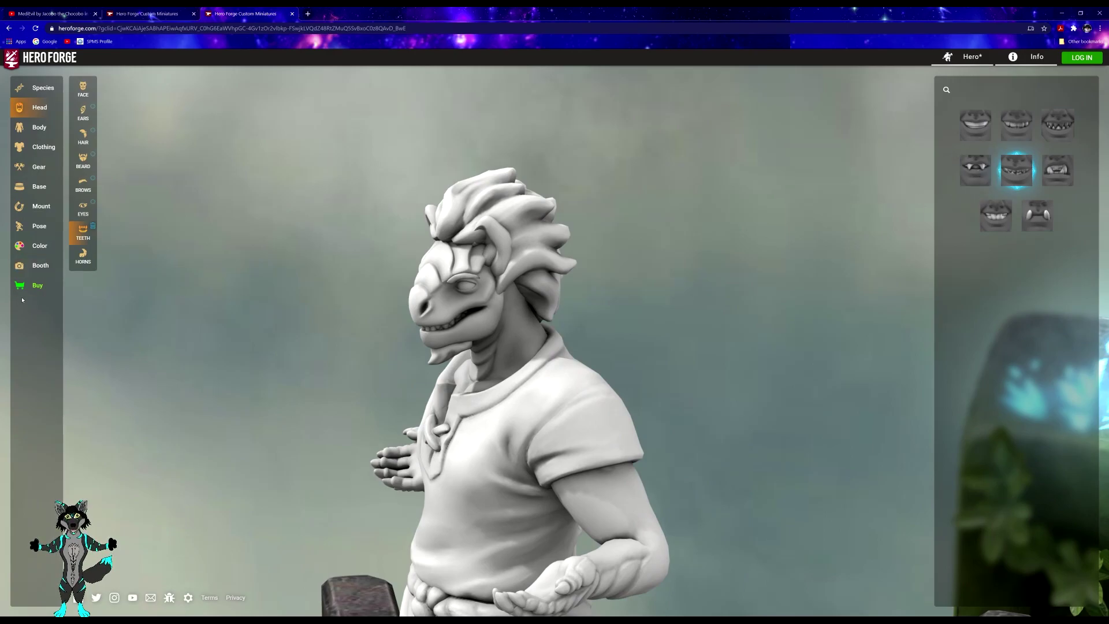
- Put tall upward-pointing Bone Horns on the dragon's head
left_click(82, 255)
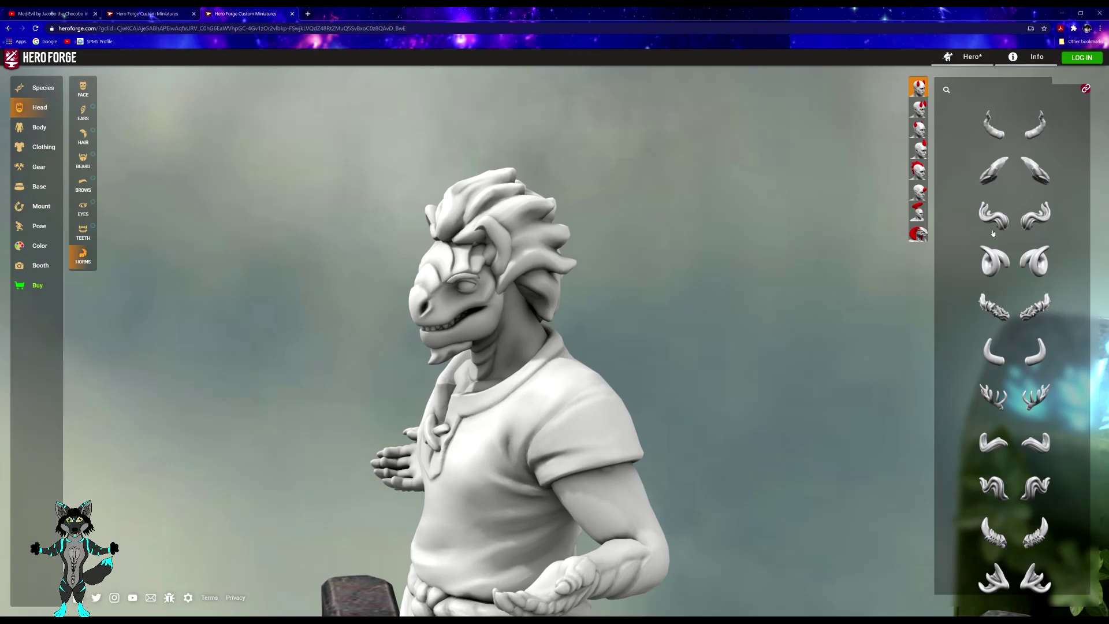
mouse_move(996, 176)
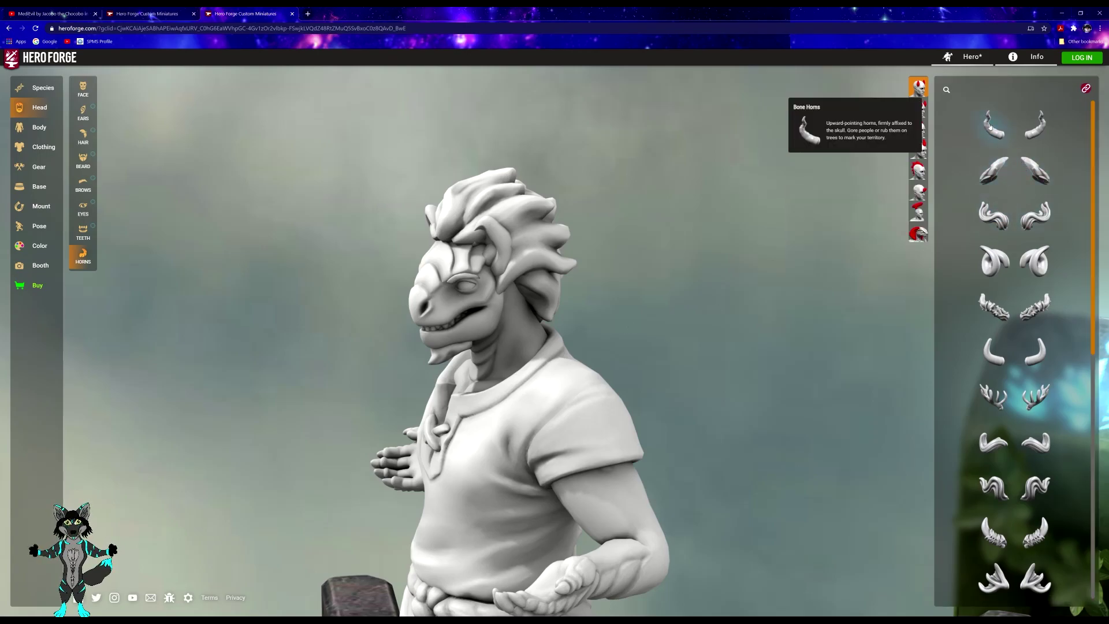
left_click(990, 133)
left_click_drag(535, 220, 726, 211)
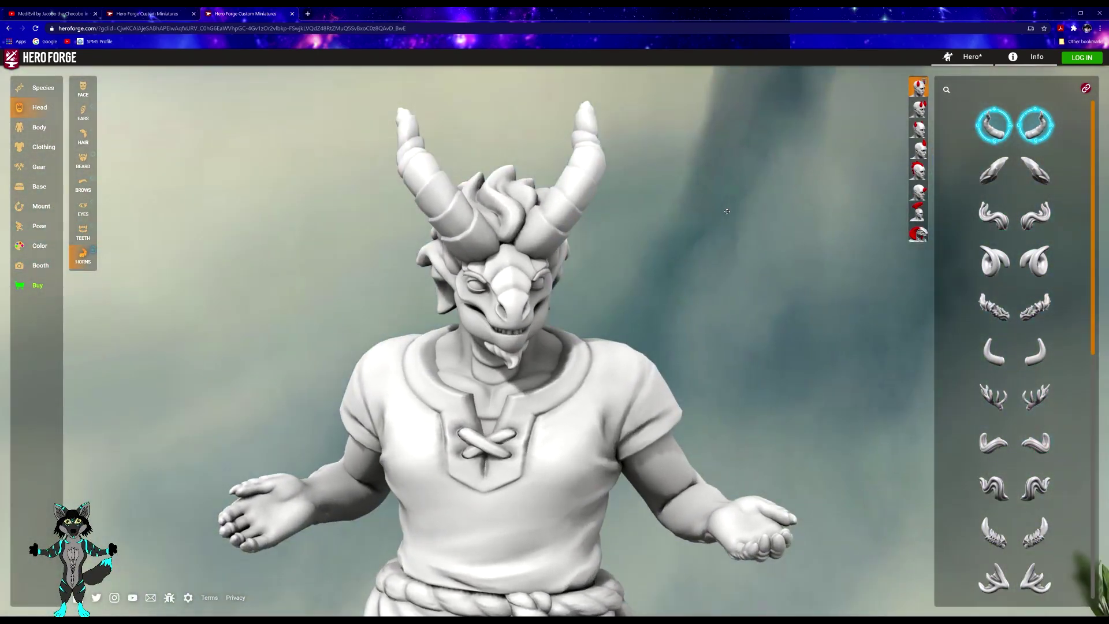
- Add the straight Spike Horn pair from the third horn category
left_click(919, 129)
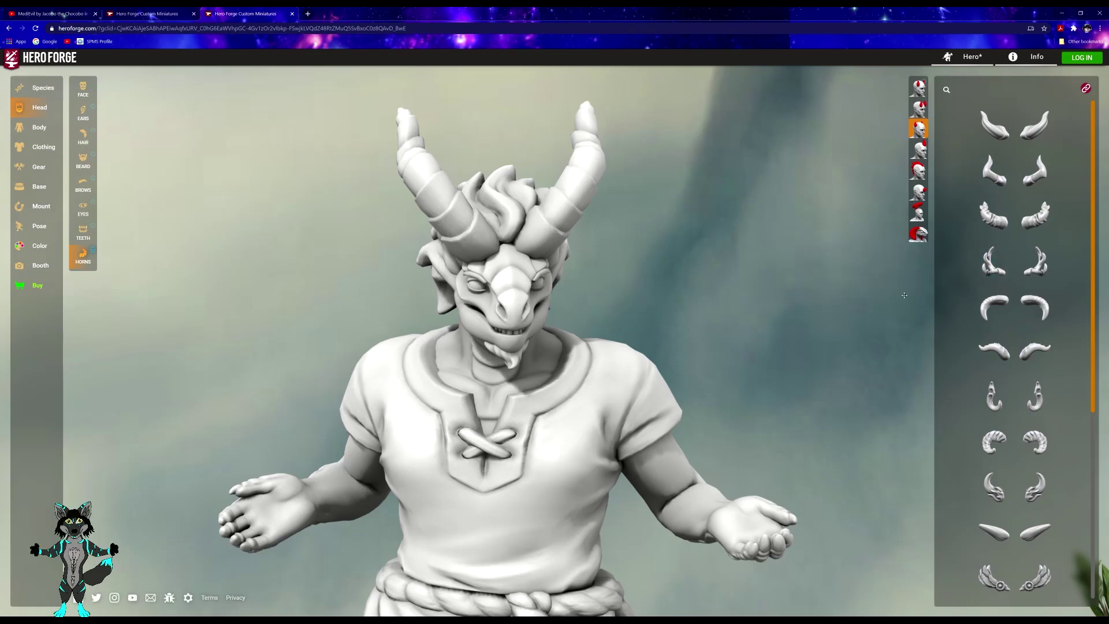
scroll(962, 394, "down", 3)
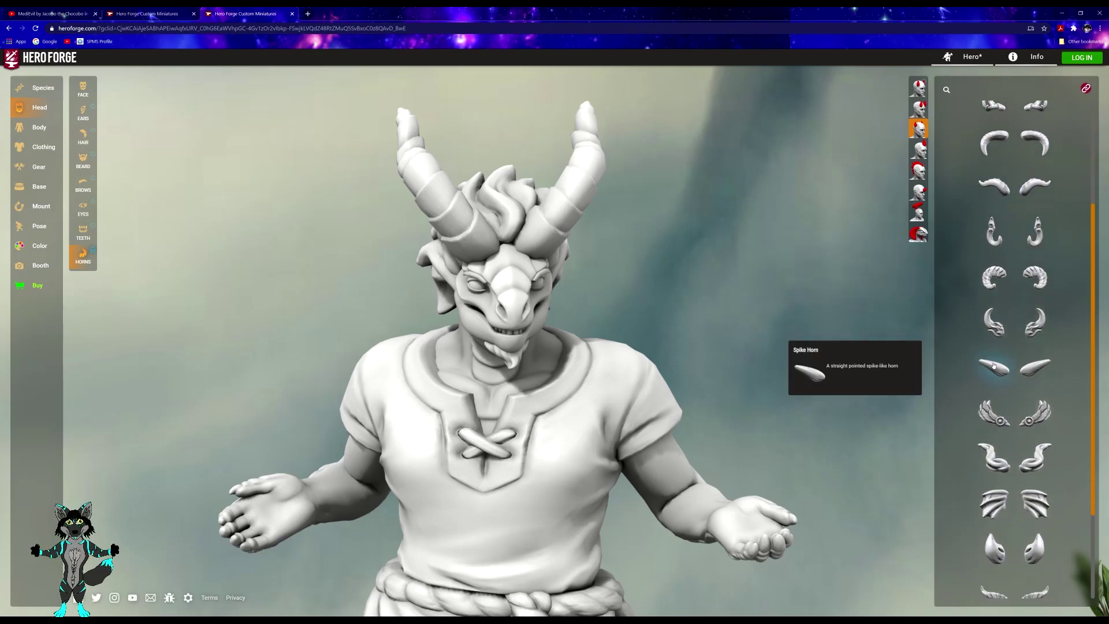
left_click(994, 365)
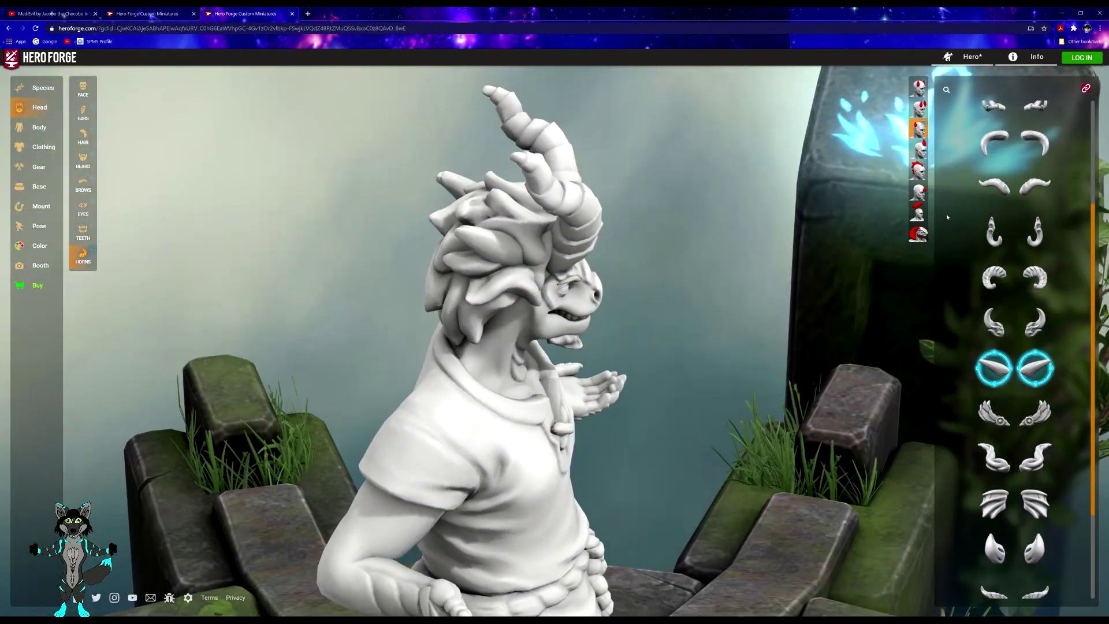
- Try a Spike Row along the head, then replace it with a Spike Horn
left_click(919, 170)
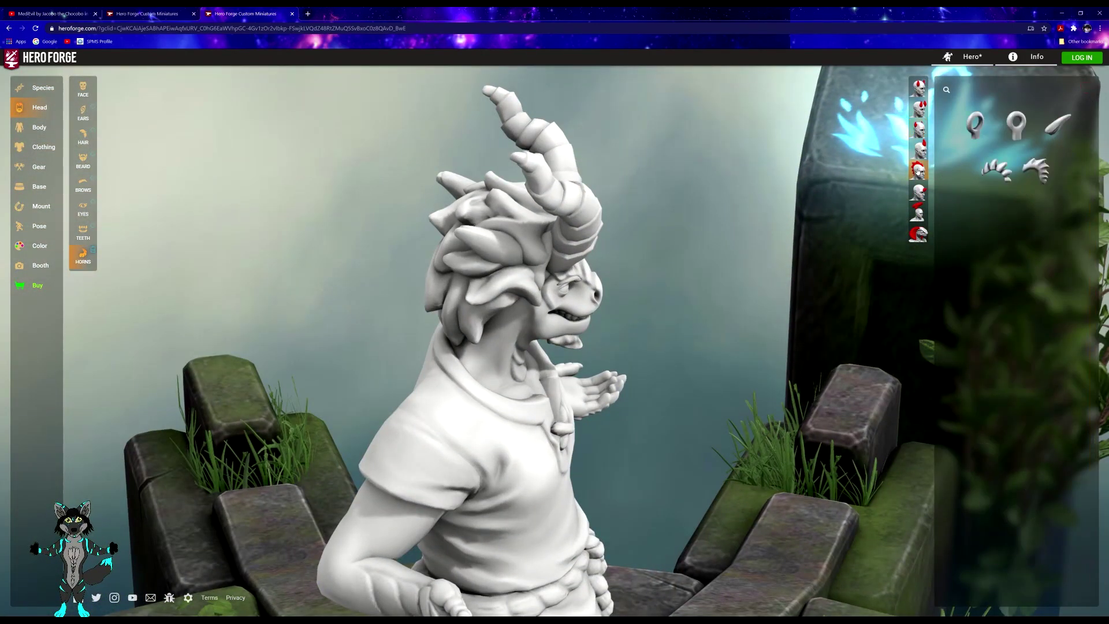
mouse_move(1045, 166)
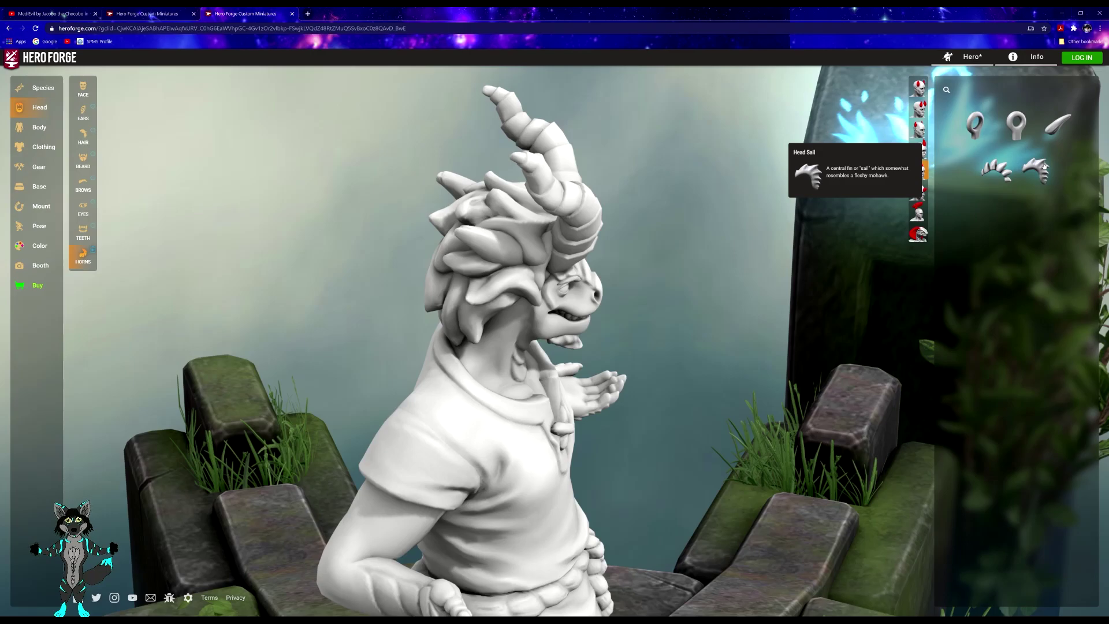
left_click(988, 168)
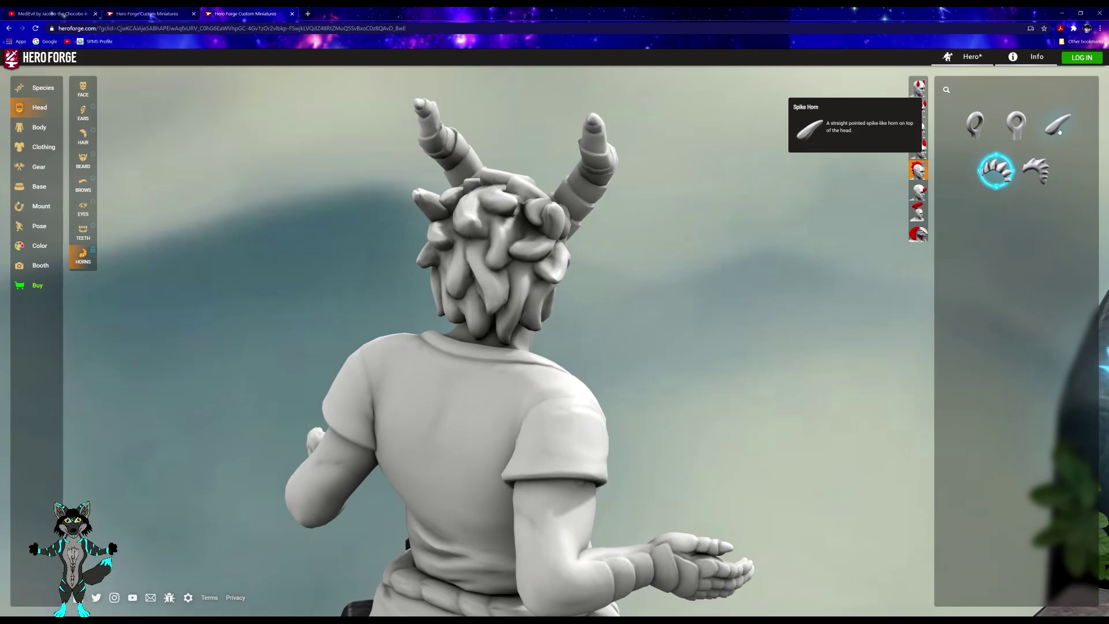
left_click(1059, 131)
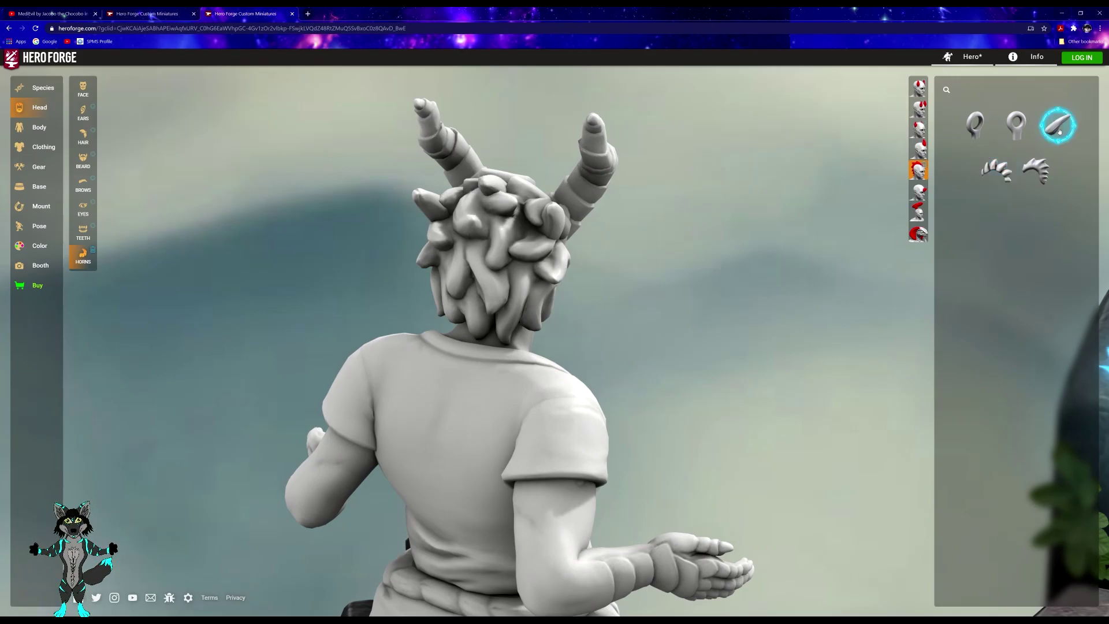
- Browse the remaining horn categories, including Snake Hood, and return to the first
left_click(921, 194)
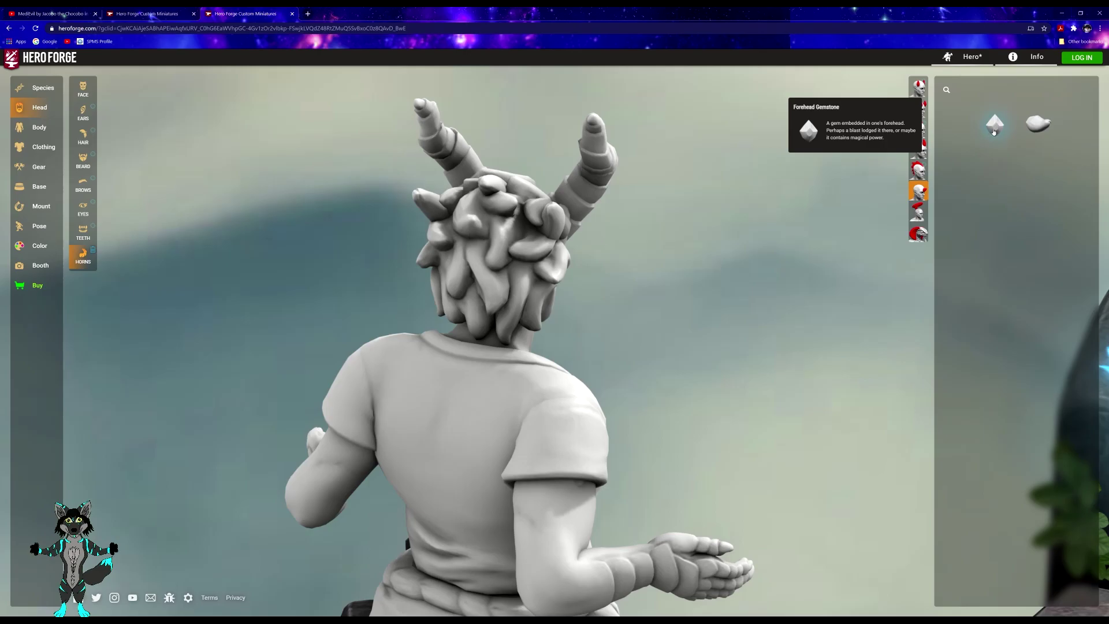
left_click(920, 233)
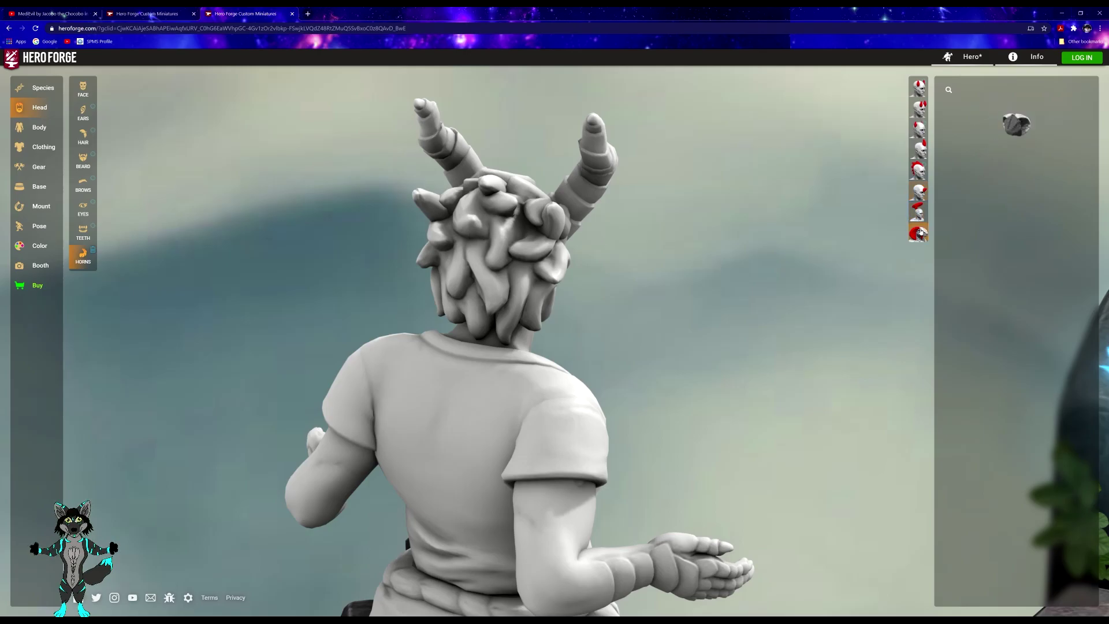
left_click(915, 88)
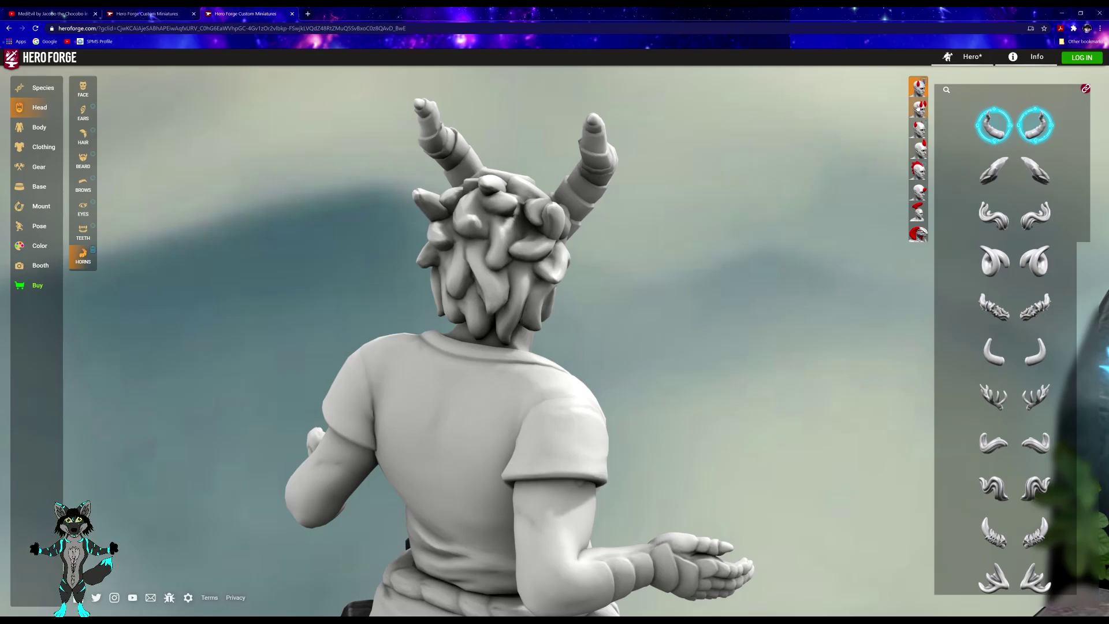
- Swap in the short curved horn pair from the first horn category
left_click(919, 107)
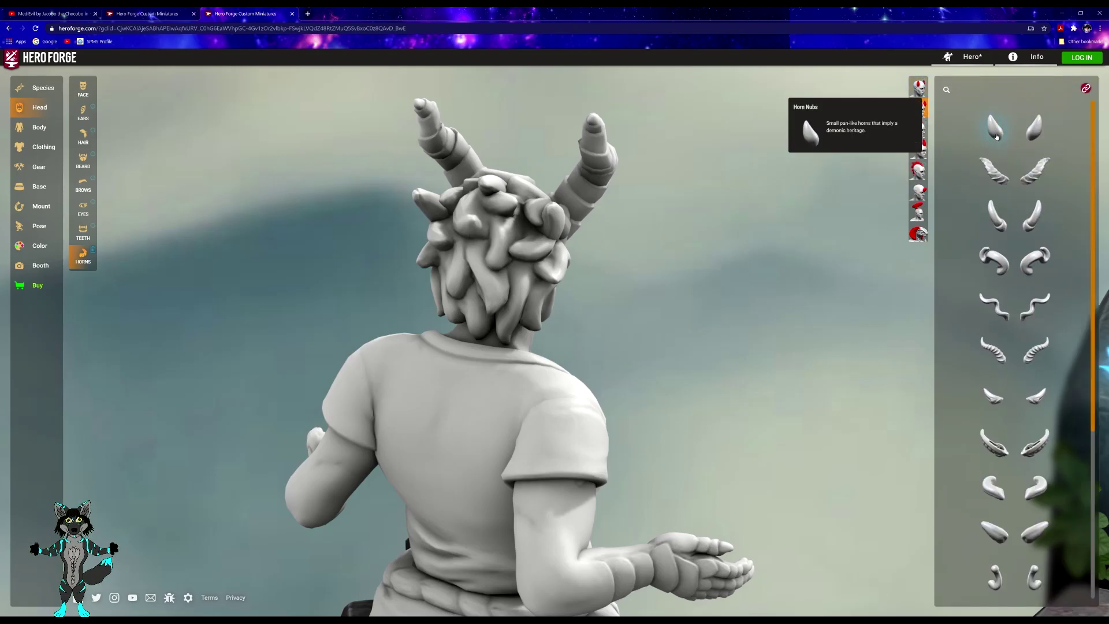
left_click(919, 88)
scroll(955, 220, "down", 3)
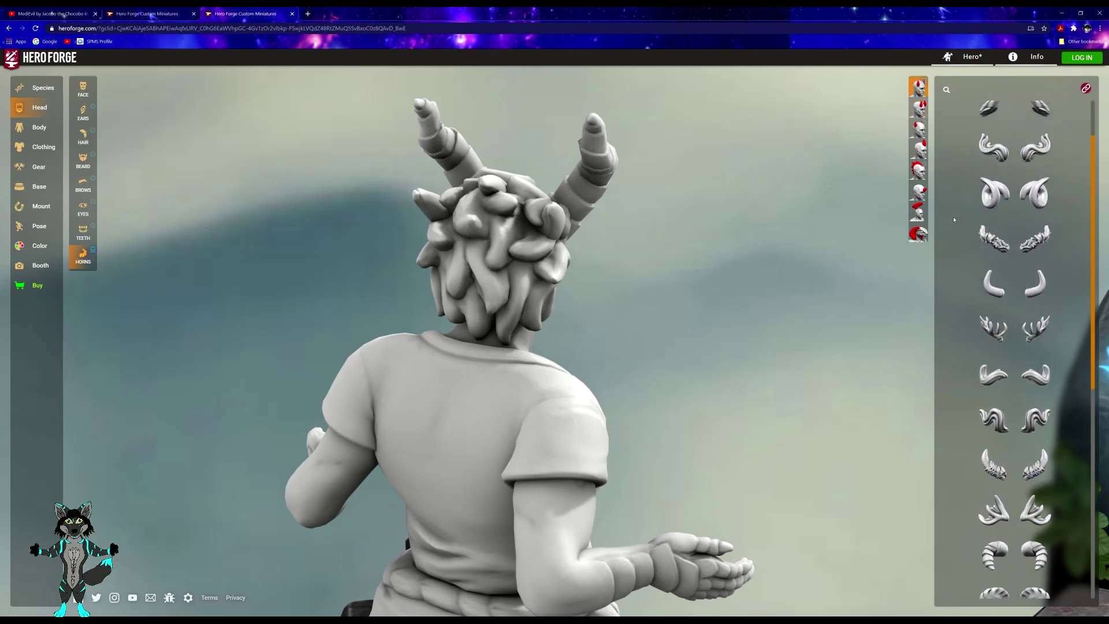
scroll(955, 289, "down", 4)
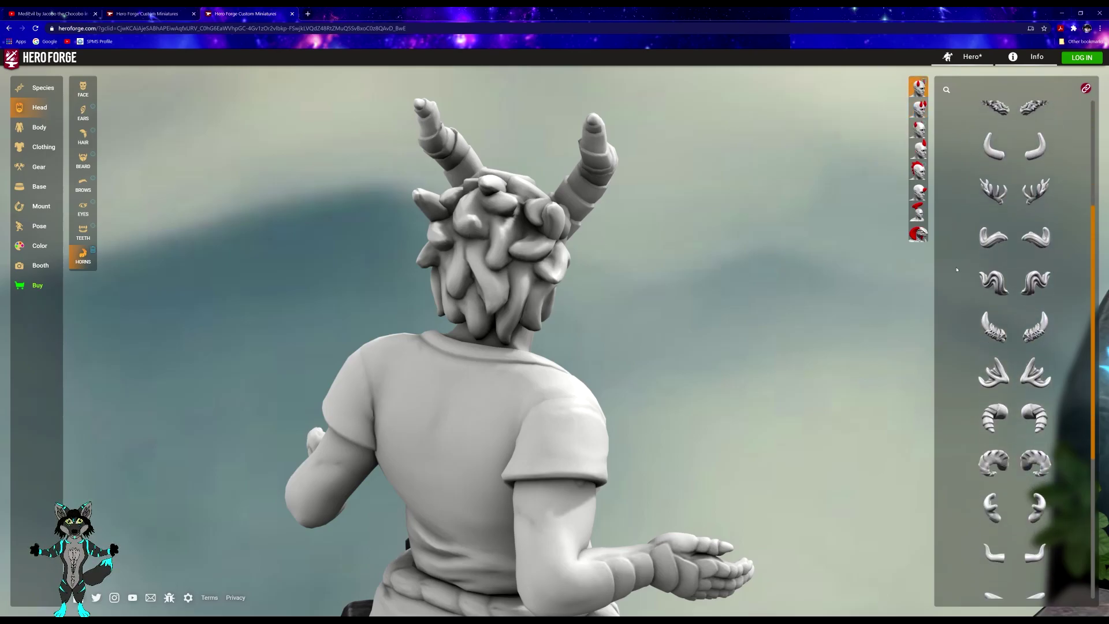
scroll(950, 318, "down", 2)
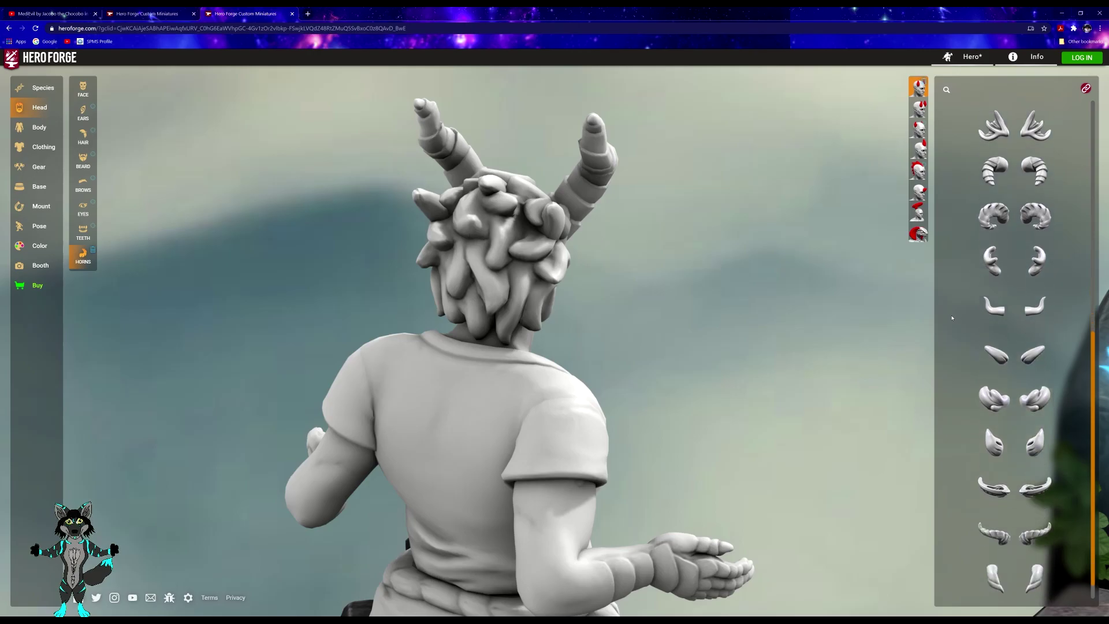
left_click(994, 352)
left_click_drag(766, 275, 665, 297)
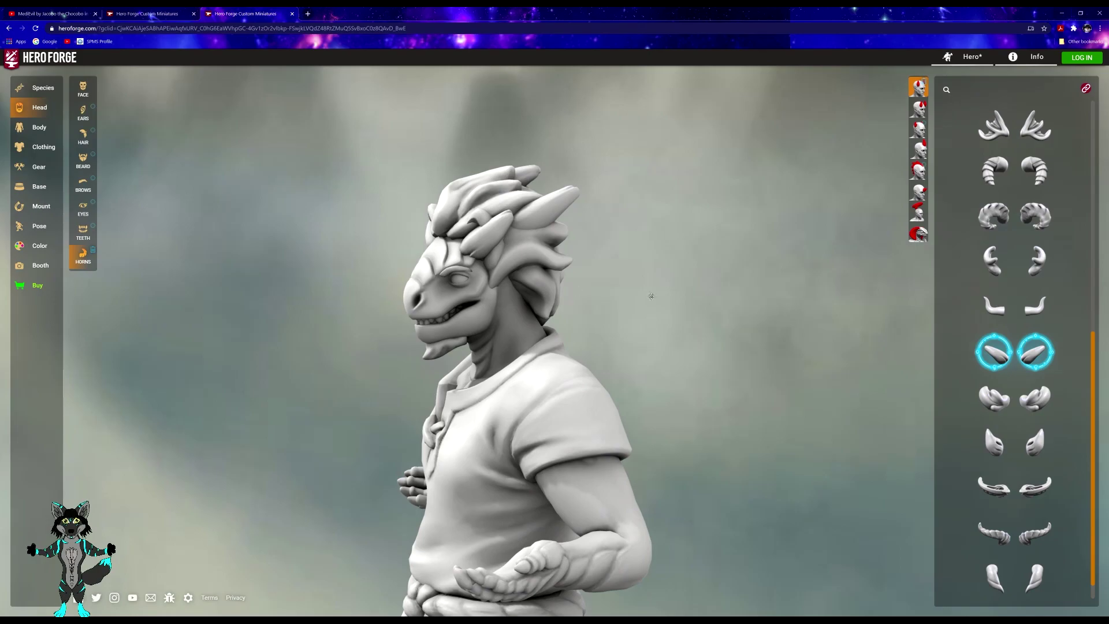
- Try the first horn pair, then long horns, checking from a three-quarter view
scroll(919, 87, "up", 3)
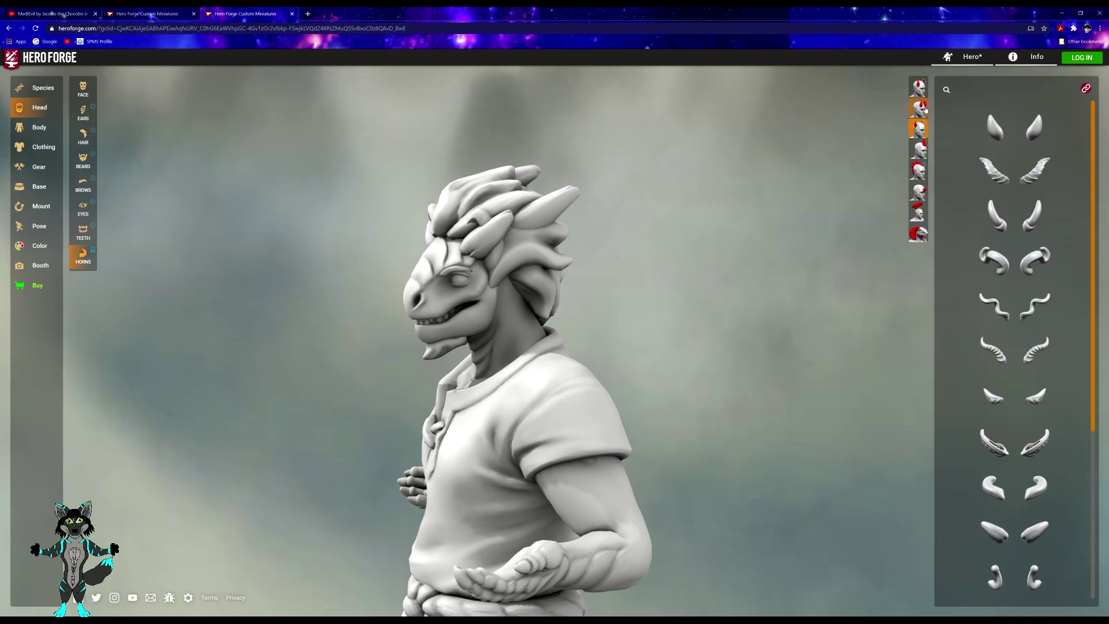
left_click(995, 126)
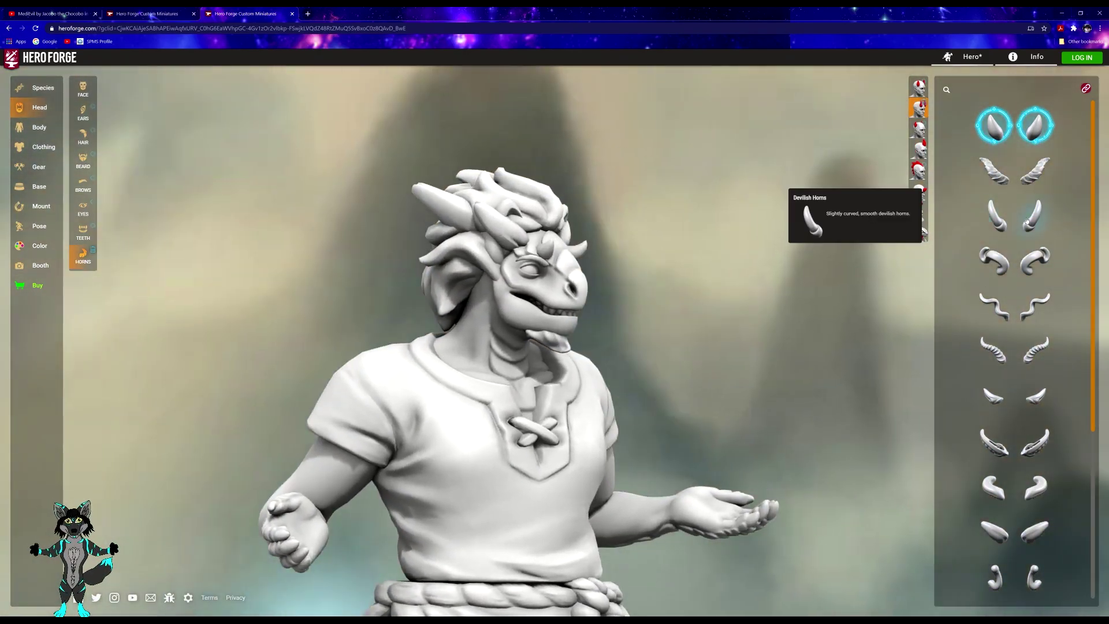
left_click(995, 217)
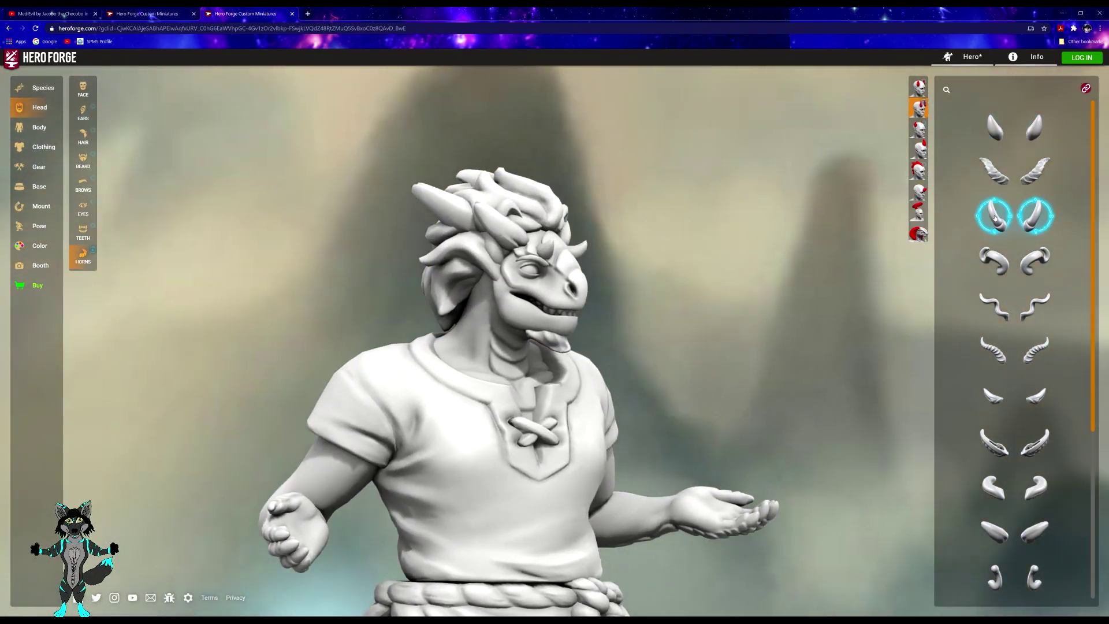
left_click_drag(636, 242, 862, 341)
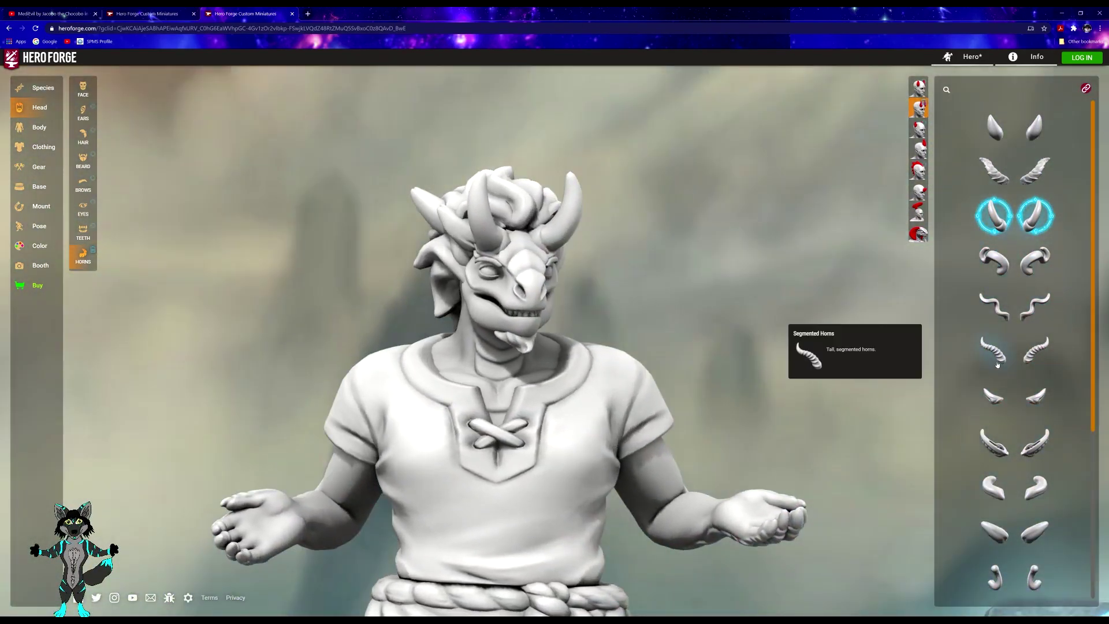
- Switch the horns to Ridged Dragon Horns
scroll(991, 358, "down", 3)
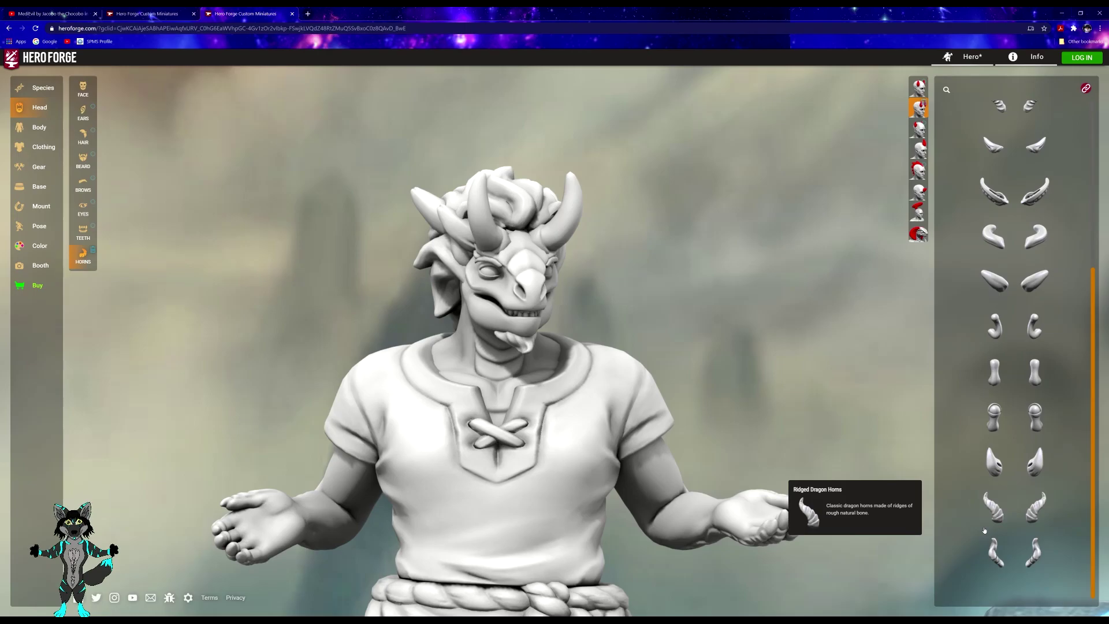
left_click(999, 515)
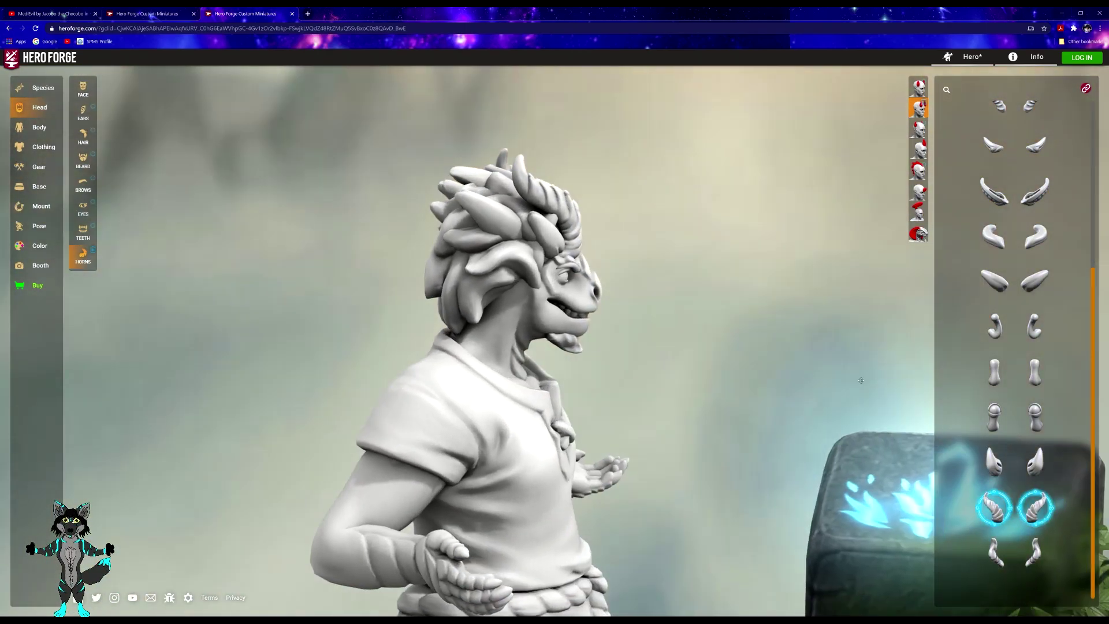
scroll(995, 324, "down", 3)
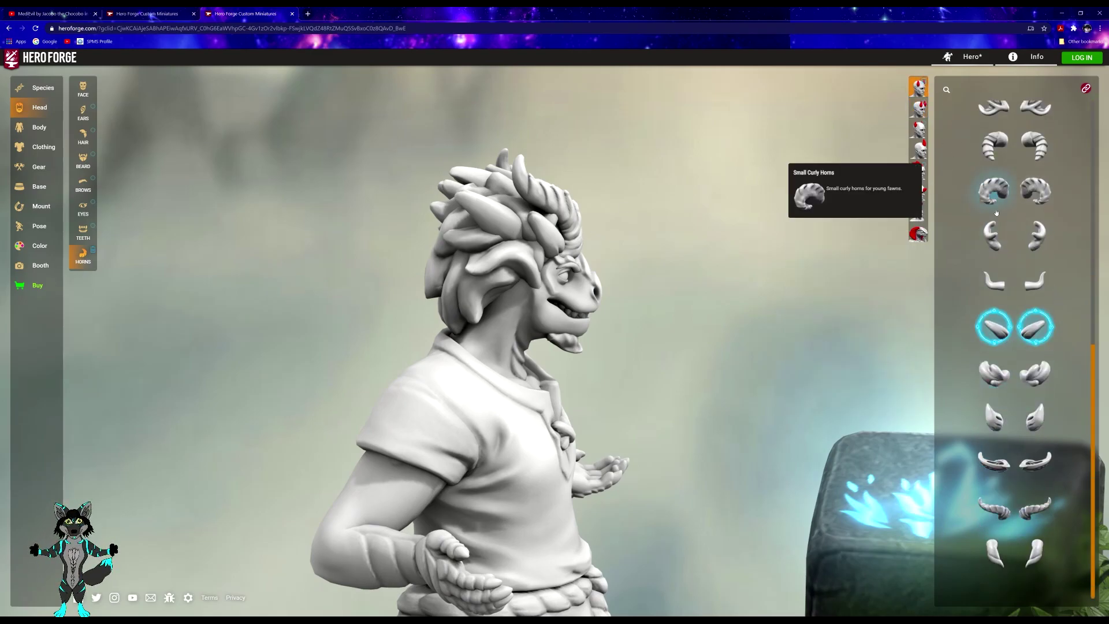
- Change the horns from Ridged Dragon Horns to the curled pair, then open Body torso choices
left_click(990, 510)
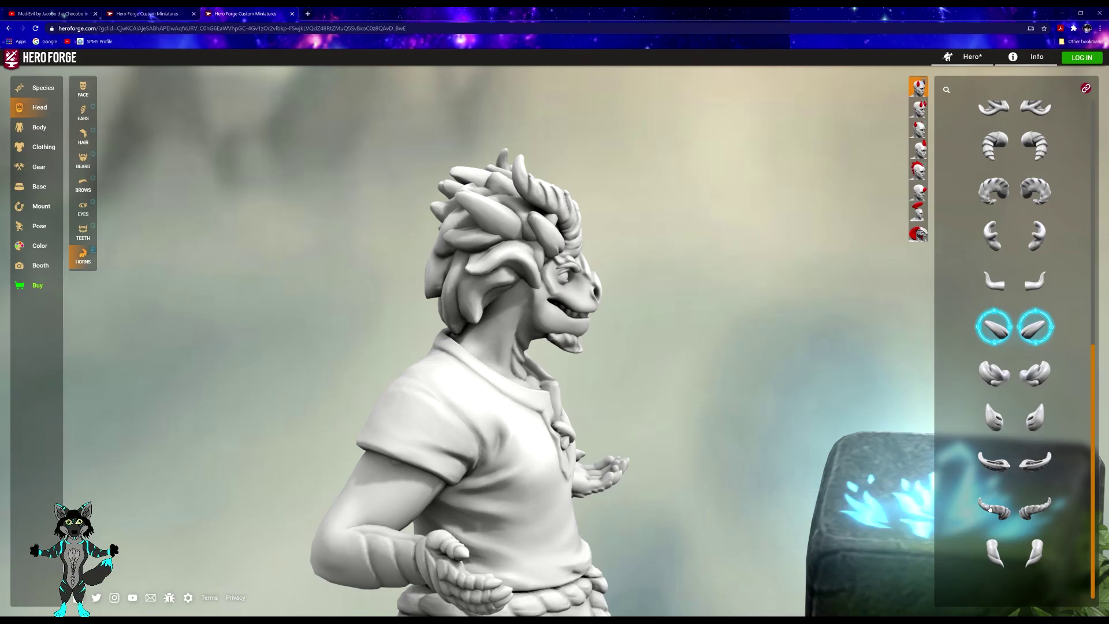
left_click_drag(738, 271, 695, 288)
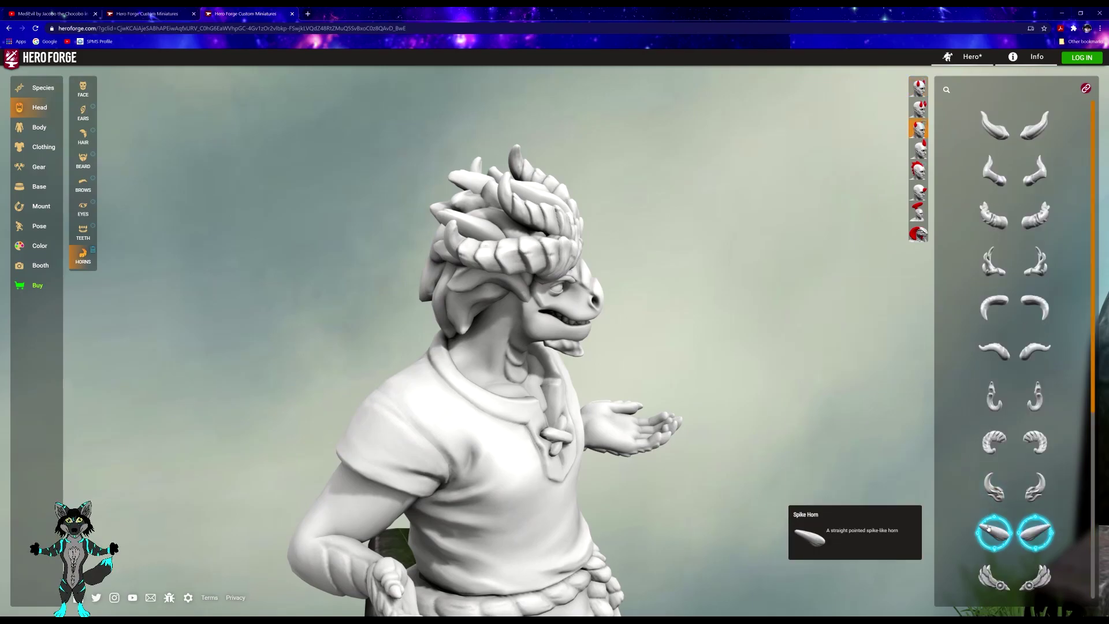
scroll(971, 486, "down", 5)
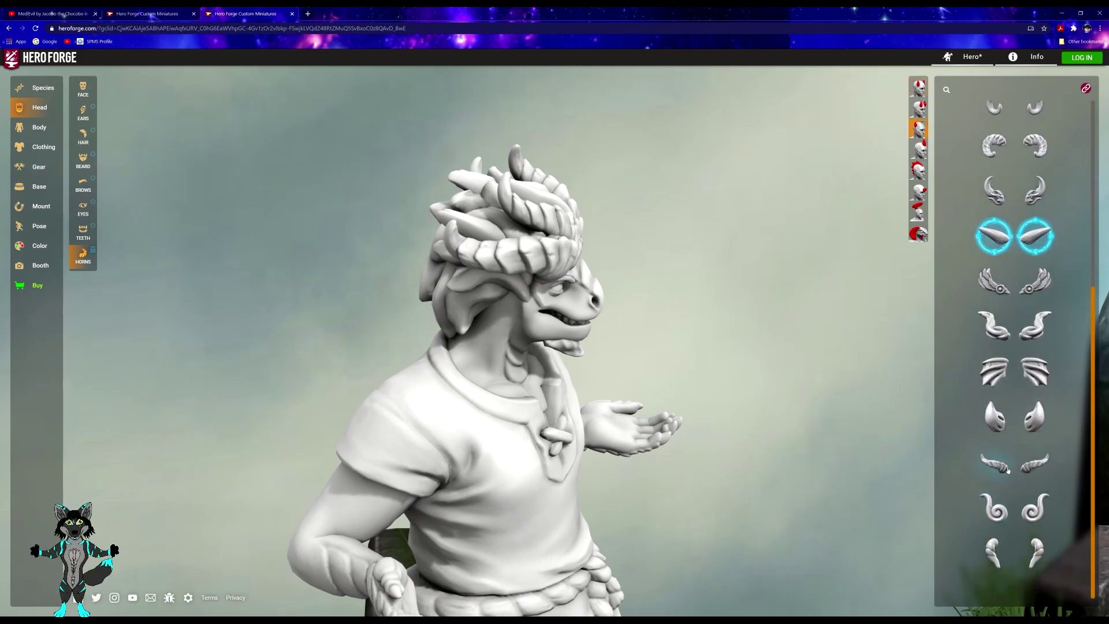
left_click(993, 462)
left_click_drag(890, 346, 394, 238)
left_click_drag(535, 243, 326, 302)
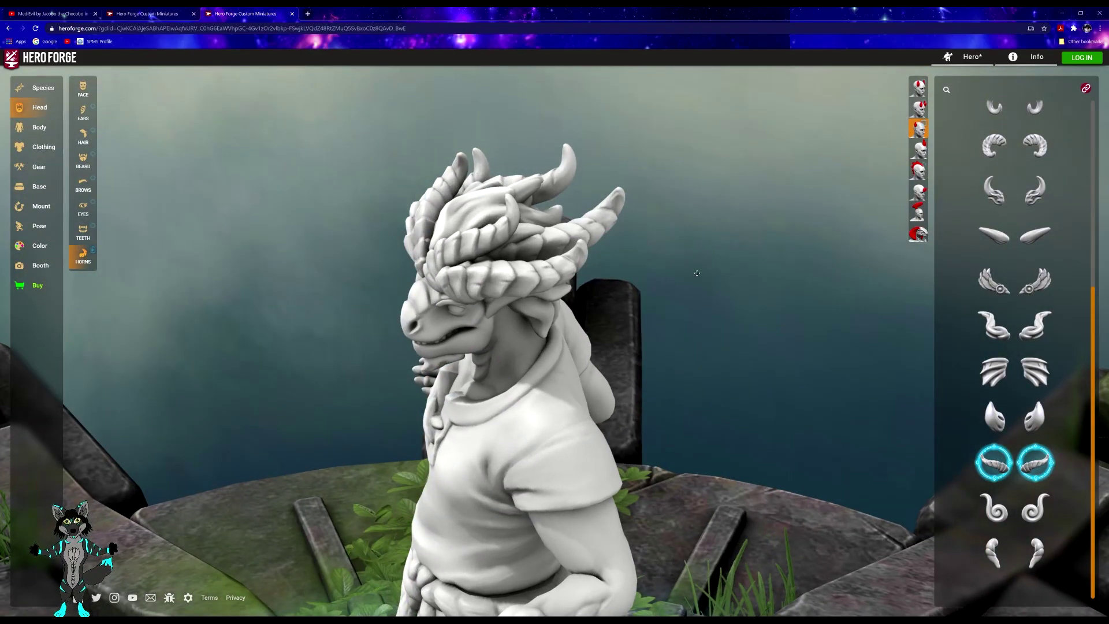
left_click_drag(483, 246, 376, 275)
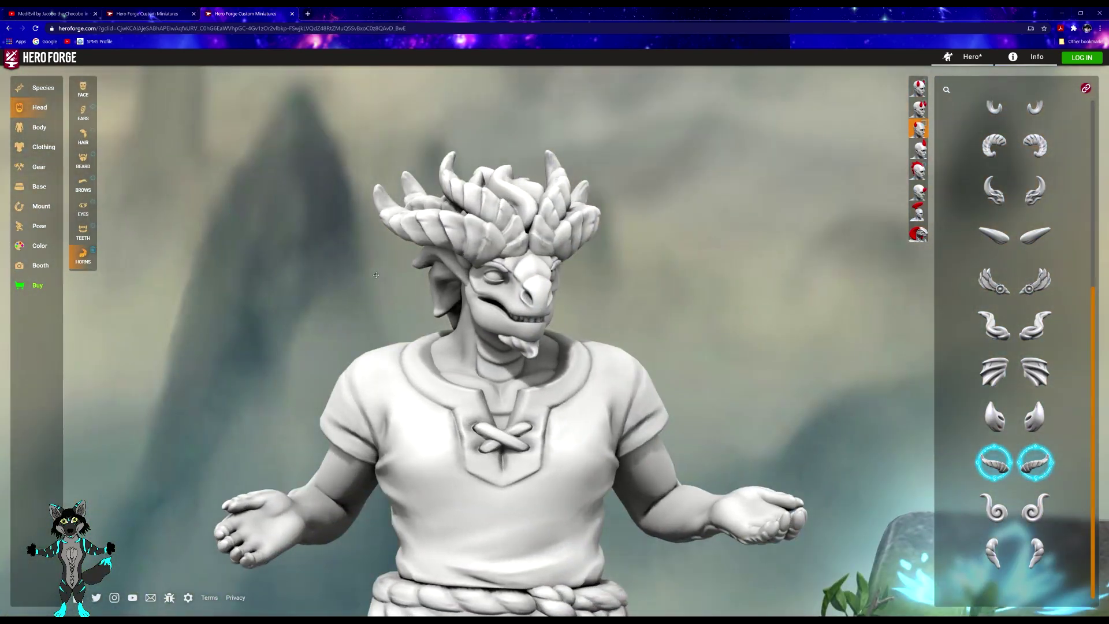
left_click(31, 128)
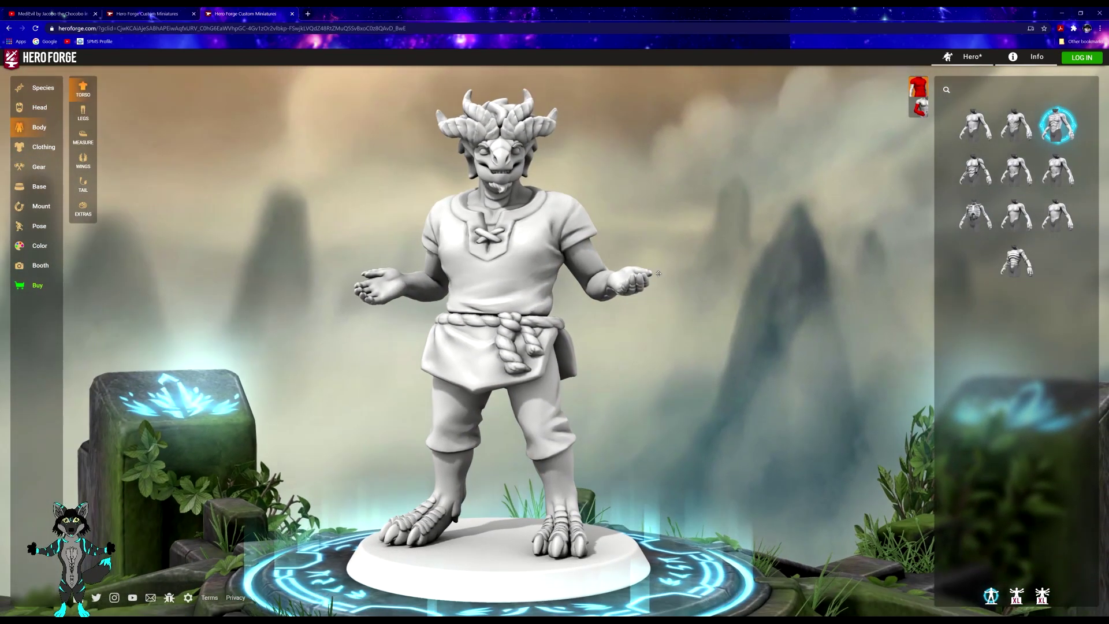
- Give the Half-Dragon the Animal-like Torso and bring up the Legs options
left_click(1059, 220)
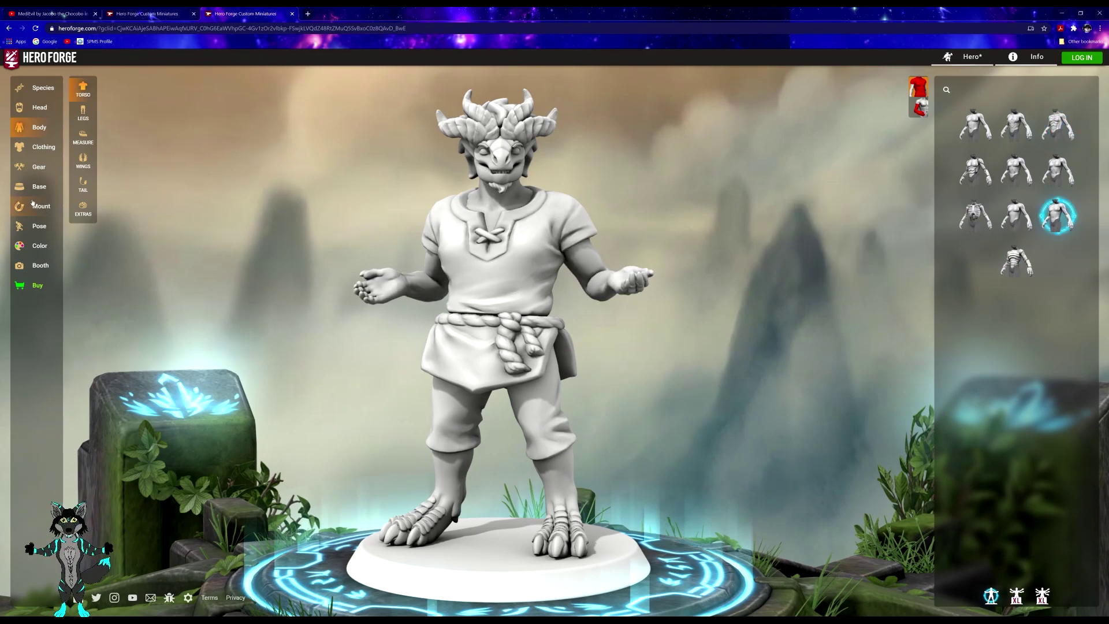
left_click(83, 113)
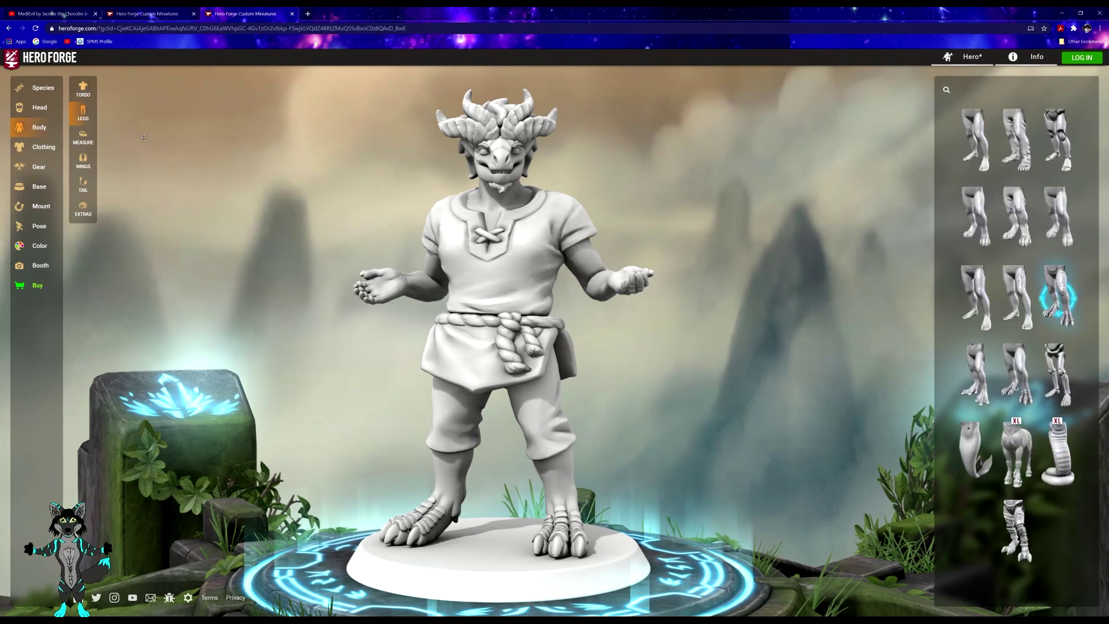
- Set XL height, head 0.52, lower body 0.62, posture 0.64, build 0.86, upper body 0.24
left_click(83, 138)
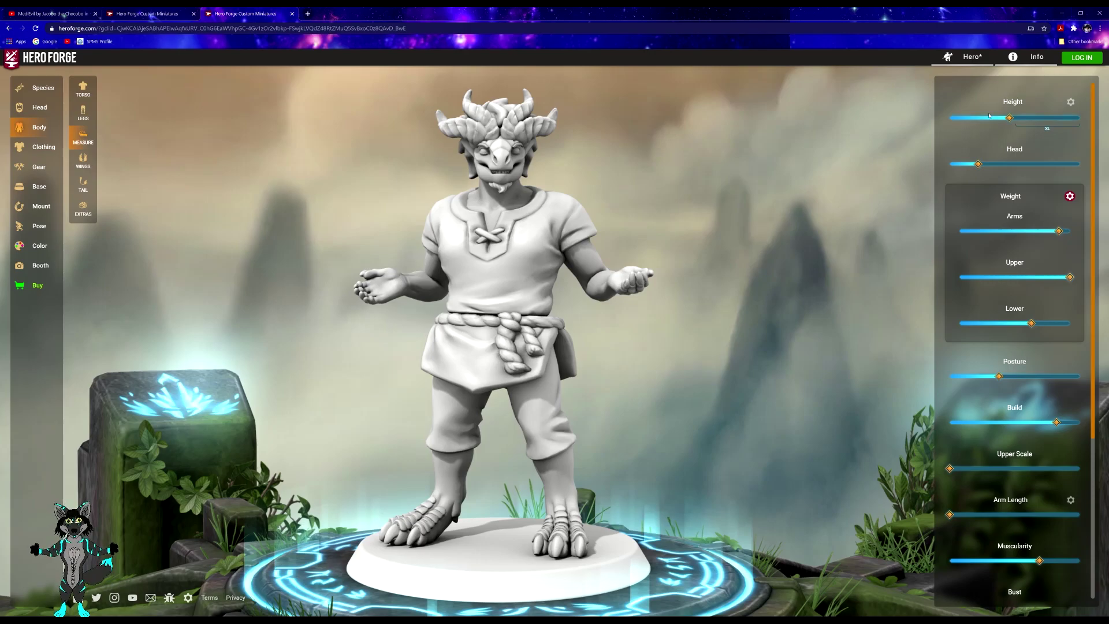
left_click_drag(1011, 119, 1050, 118)
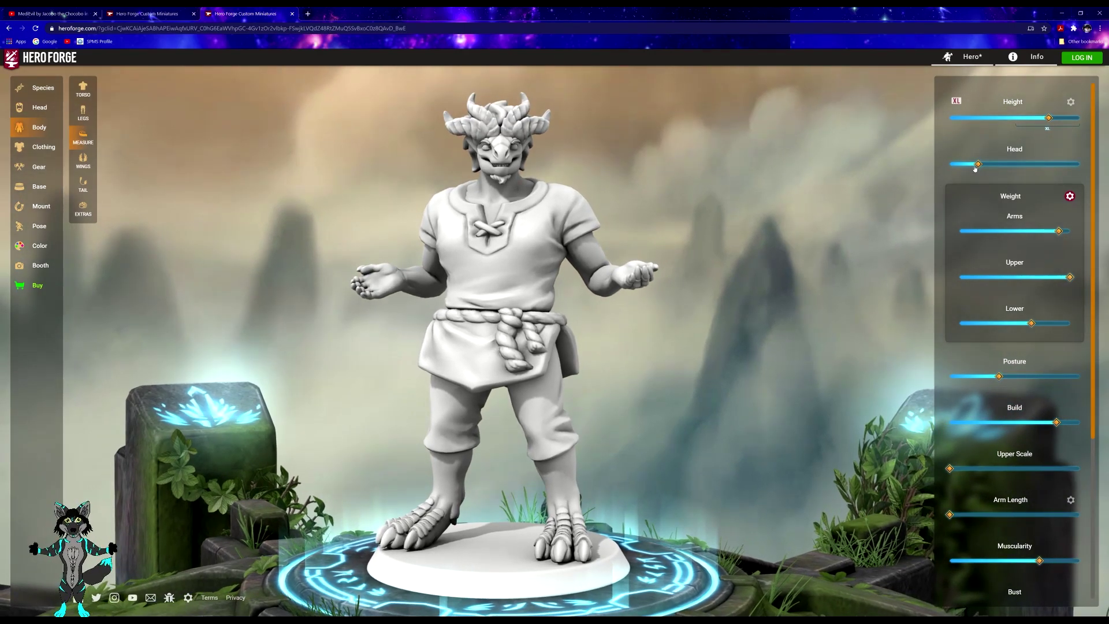
left_click_drag(975, 168, 1019, 172)
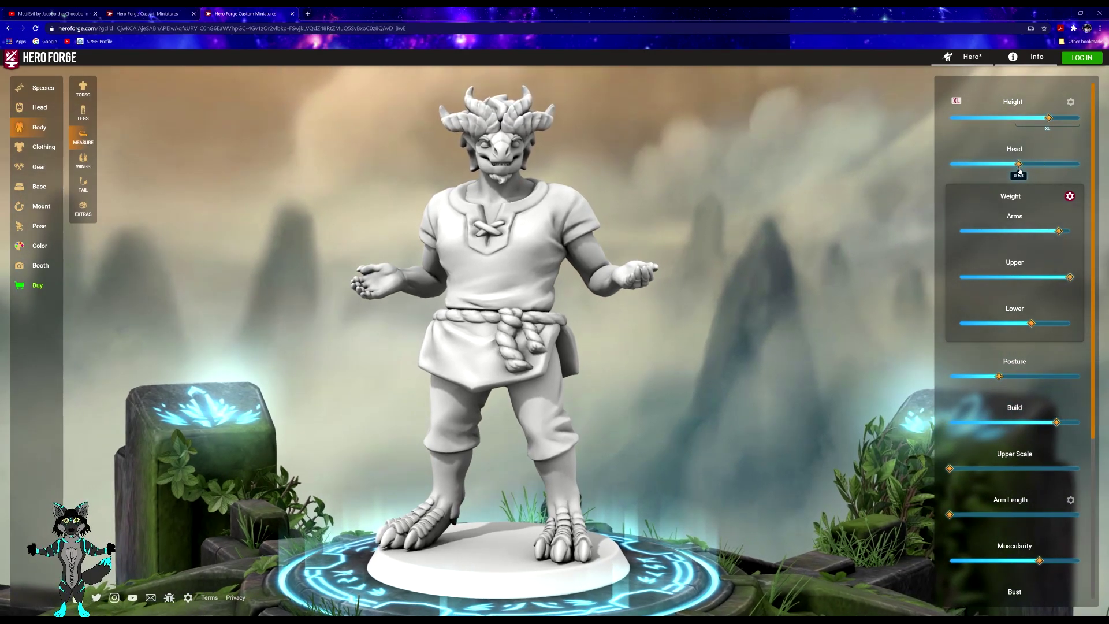
mouse_move(1060, 234)
left_mouse_down()
mouse_move(1010, 233)
mouse_move(1041, 232)
left_mouse_up()
left_click_drag(1070, 277, 1017, 283)
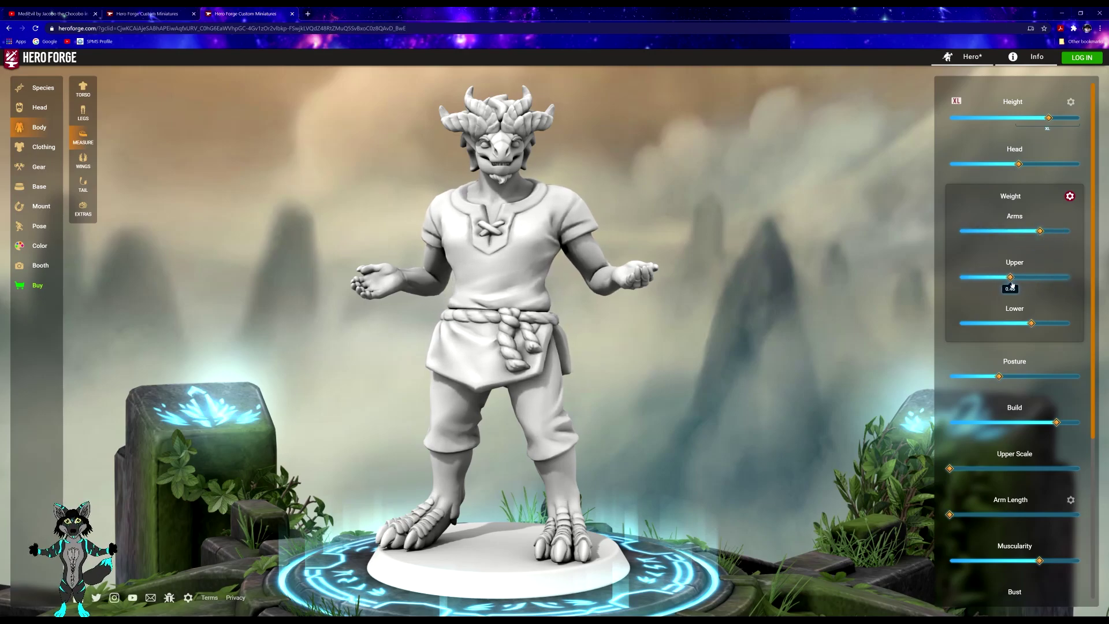
left_click_drag(1031, 324, 1005, 325)
left_click_drag(1005, 376, 1035, 376)
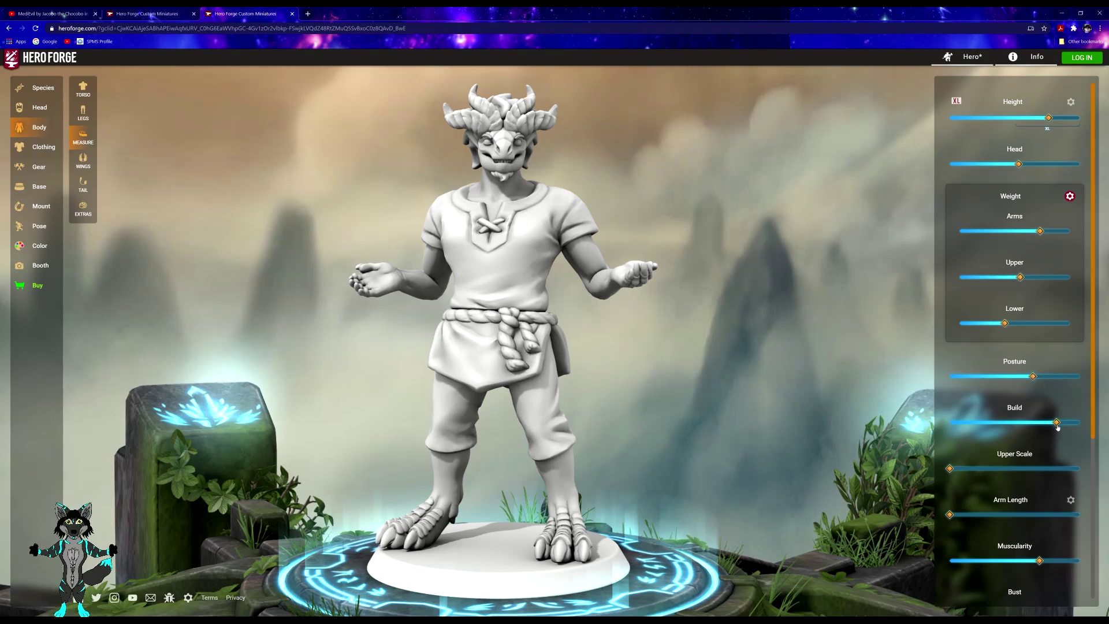
left_click_drag(1057, 423, 1062, 422)
left_click_drag(950, 469, 976, 469)
left_click_drag(950, 514, 971, 514)
- Set muscularity to 0.57, bust to 0.03, waist to 0.78 and belly to 0.84
scroll(1003, 528, "down", 2)
left_click_drag(1038, 438, 1025, 438)
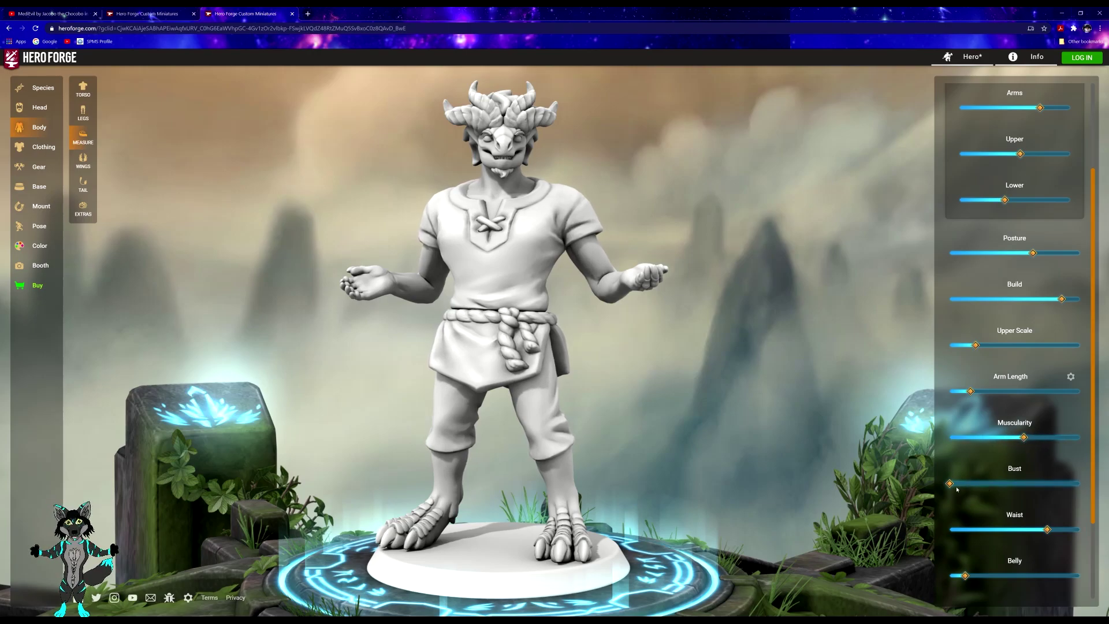
mouse_move(951, 485)
left_mouse_down()
mouse_move(985, 484)
mouse_move(943, 482)
left_mouse_up()
mouse_move(1047, 529)
left_mouse_down()
mouse_move(1007, 529)
mouse_move(1054, 528)
left_mouse_up()
scroll(1016, 524, "down", 2)
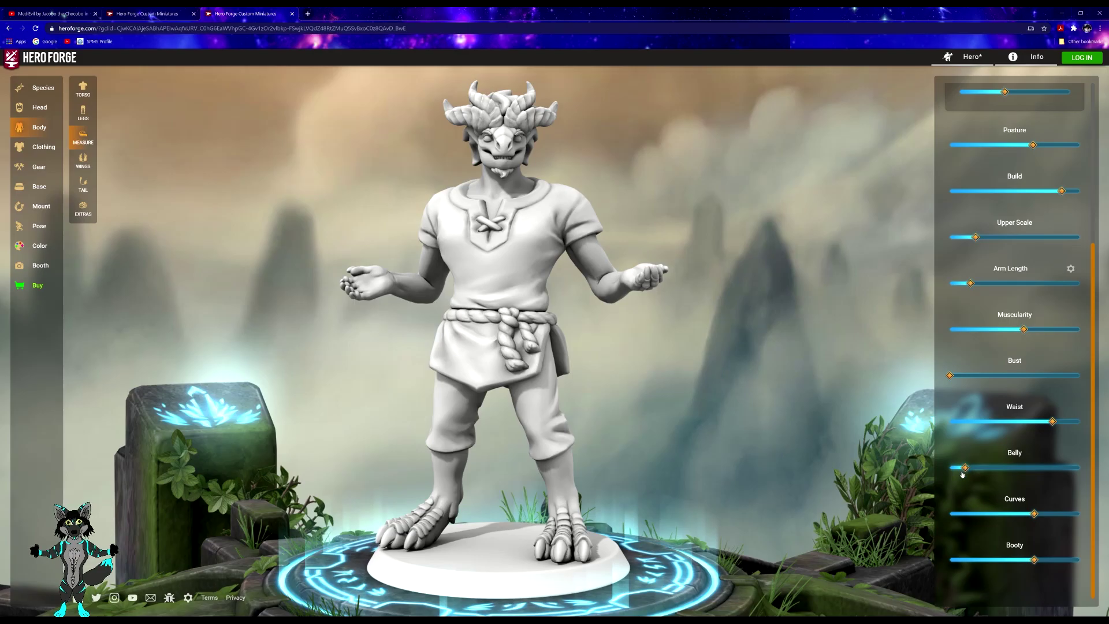
left_click_drag(964, 472, 1055, 468)
- Raise the belly to 0.98, max out curves and increase booty, checking from several angles
left_click_drag(505, 308, 319, 357)
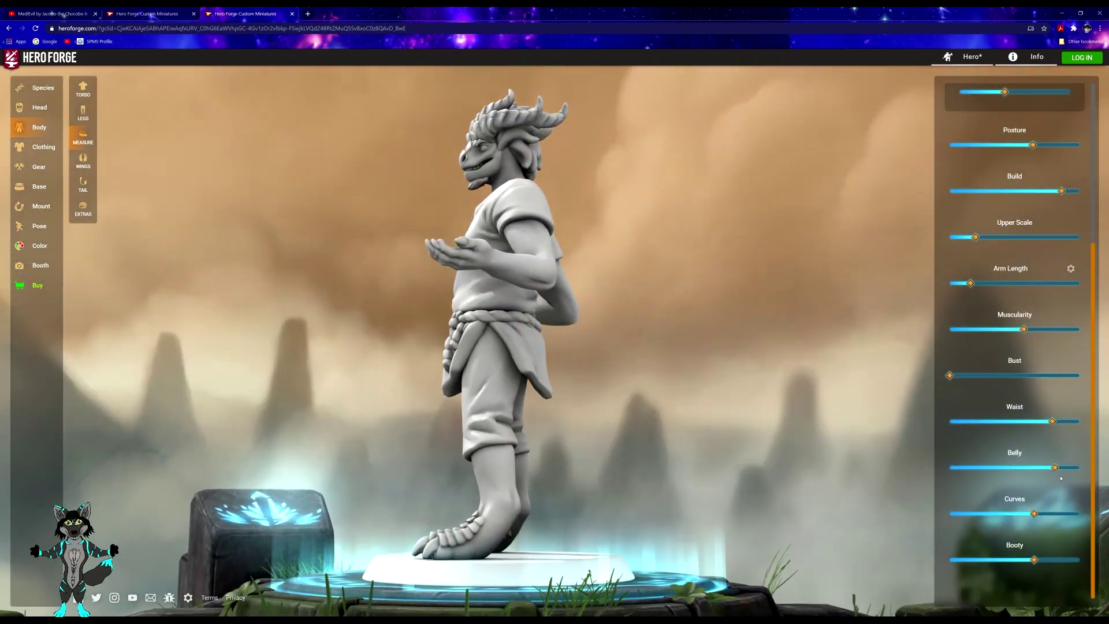
left_click_drag(1056, 468, 1077, 467)
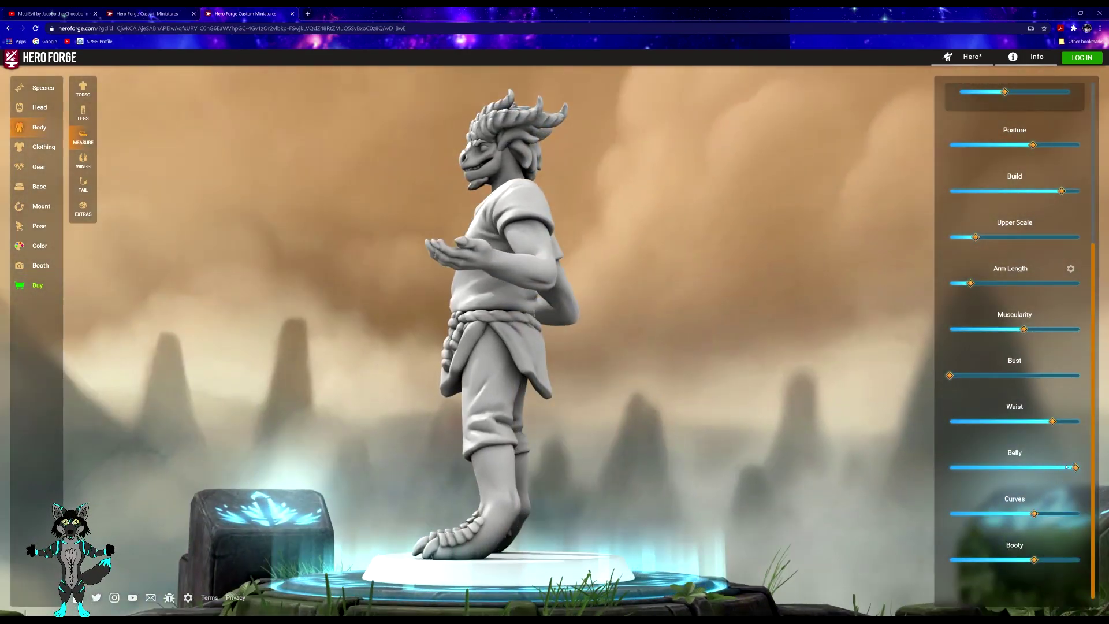
left_click_drag(1034, 514, 1099, 510)
left_click_drag(635, 393, 993, 498)
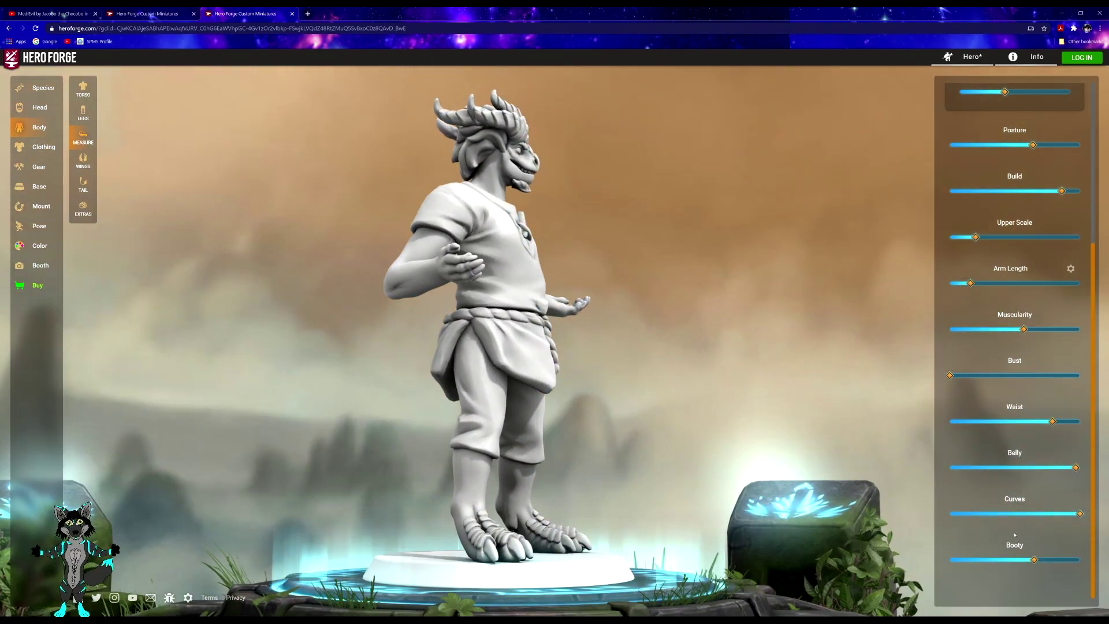
left_click_drag(1033, 564, 1069, 563)
left_click_drag(809, 390, 700, 391)
scroll(996, 335, "up", 1)
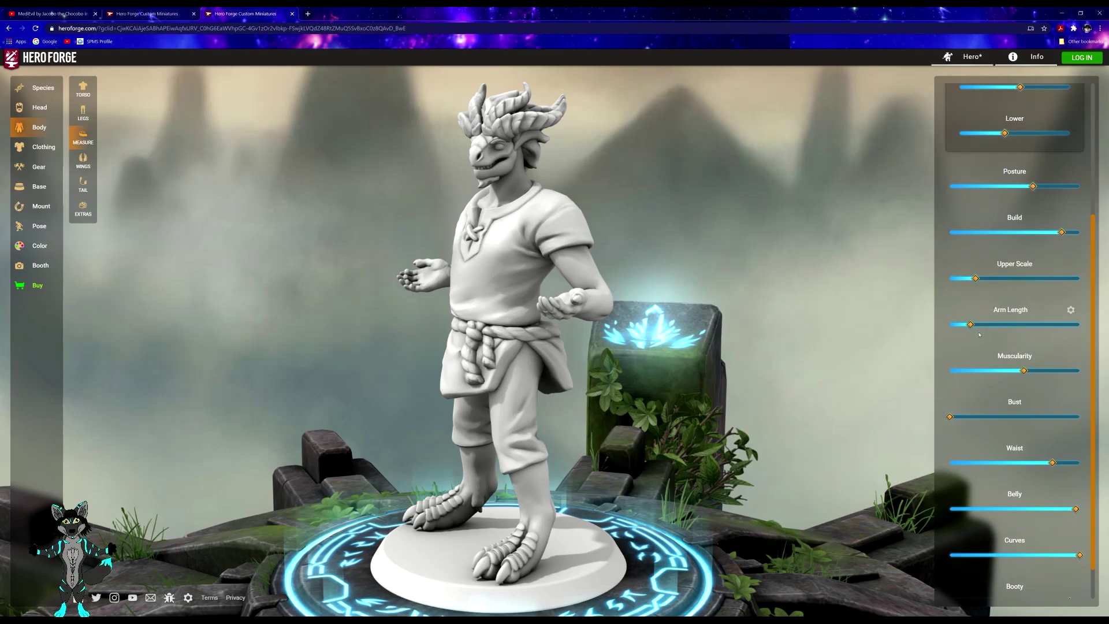
scroll(988, 345, "up", 3)
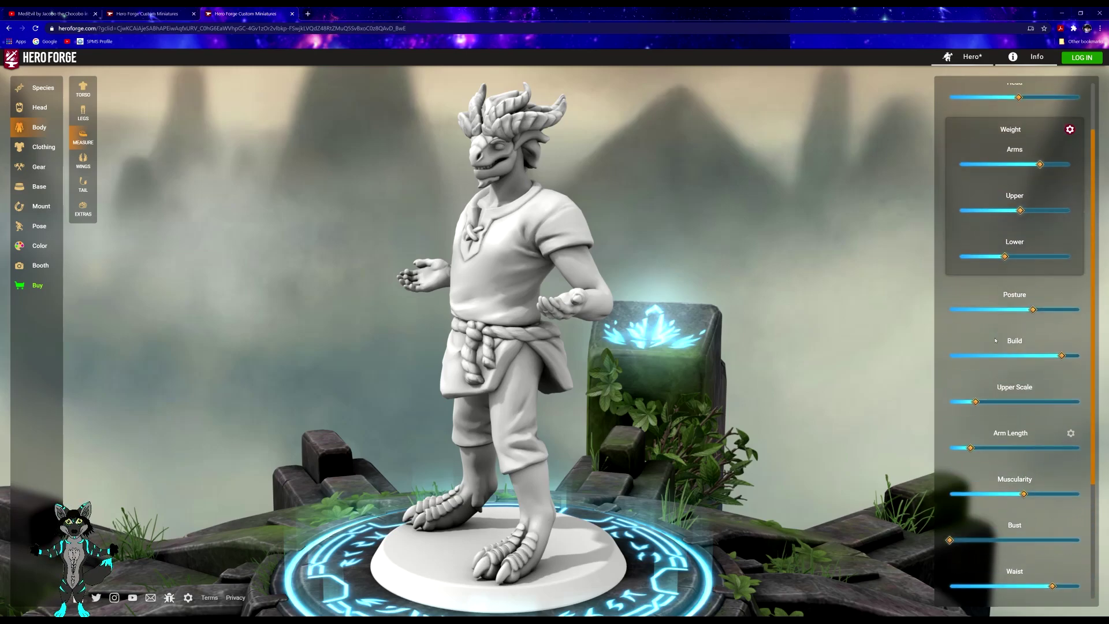
scroll(976, 338, "up", 1)
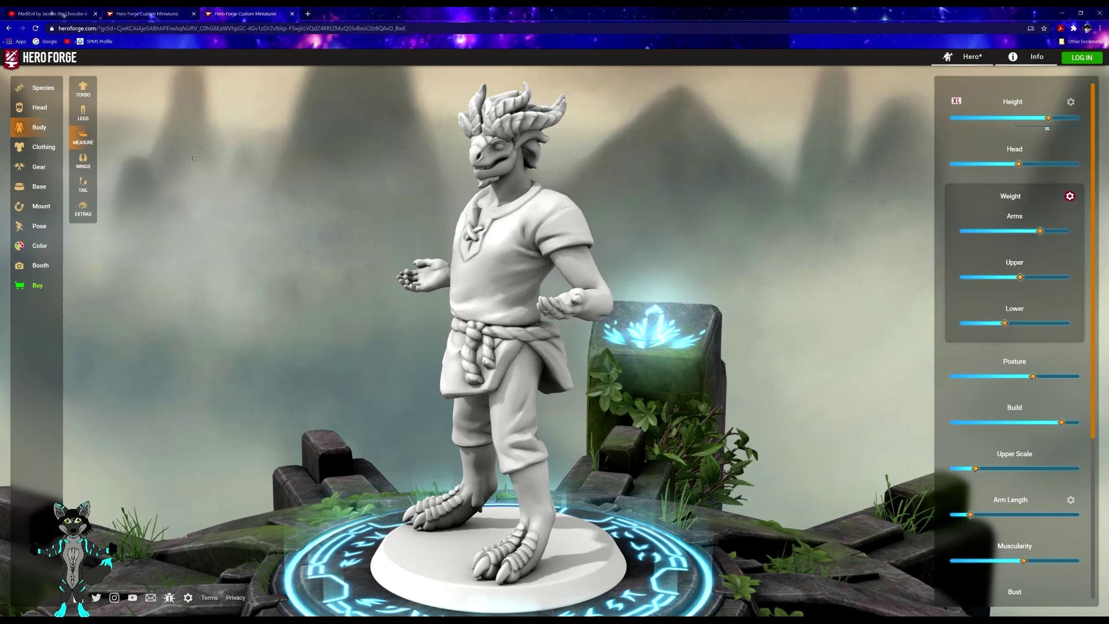
- Browse the wing list and add the Epic Dragon Wings, inspecting them from another angle
left_click(83, 160)
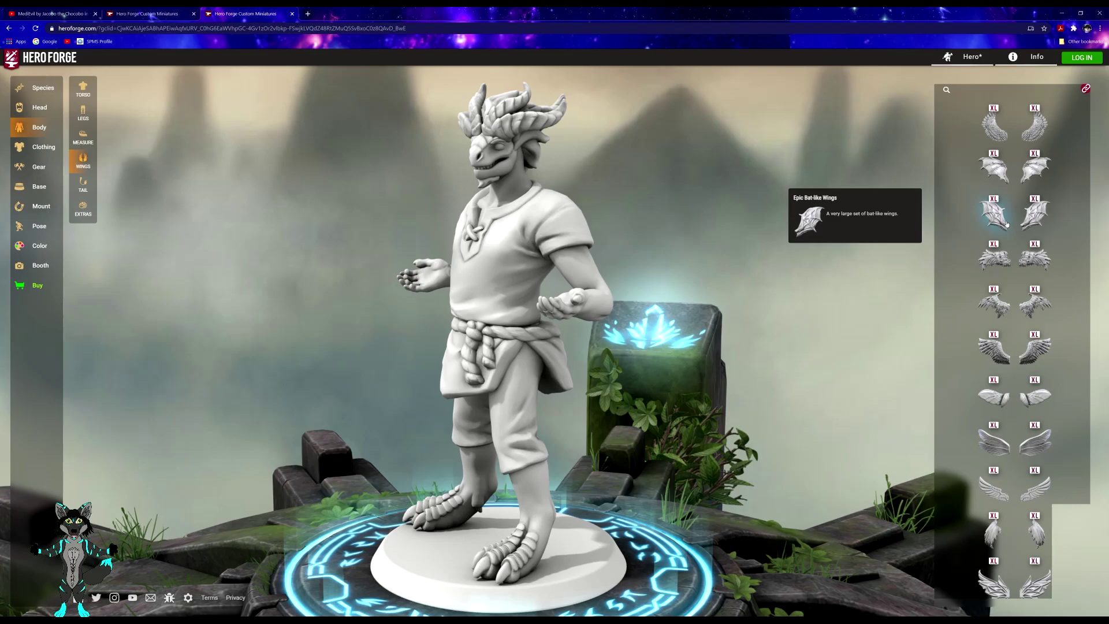
scroll(963, 358, "down", 1)
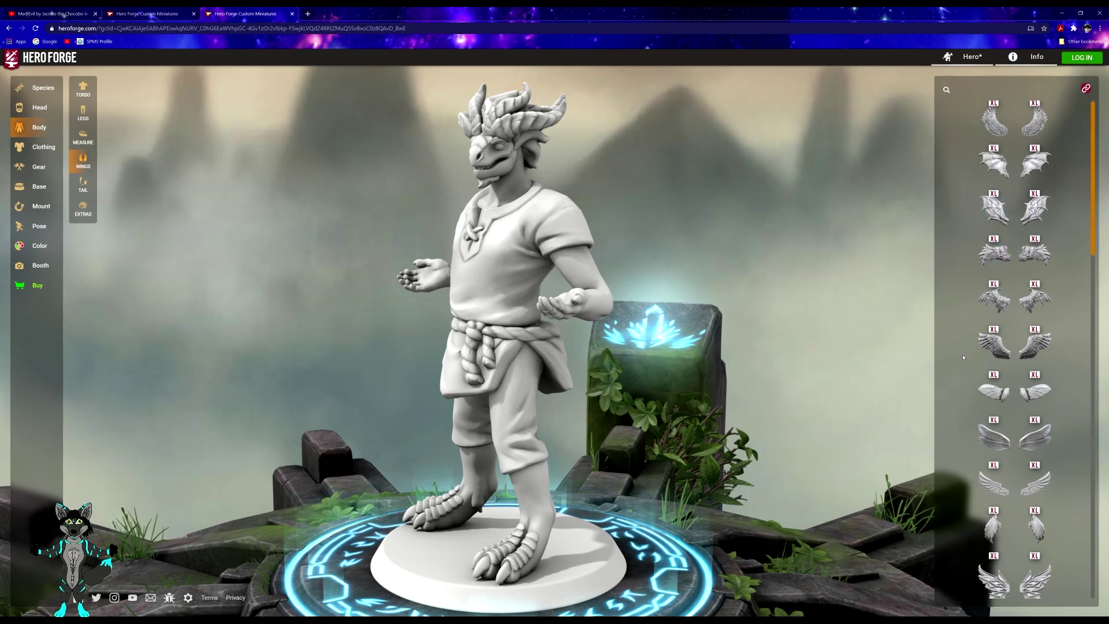
scroll(964, 358, "down", 4)
scroll(1003, 373, "down", 2)
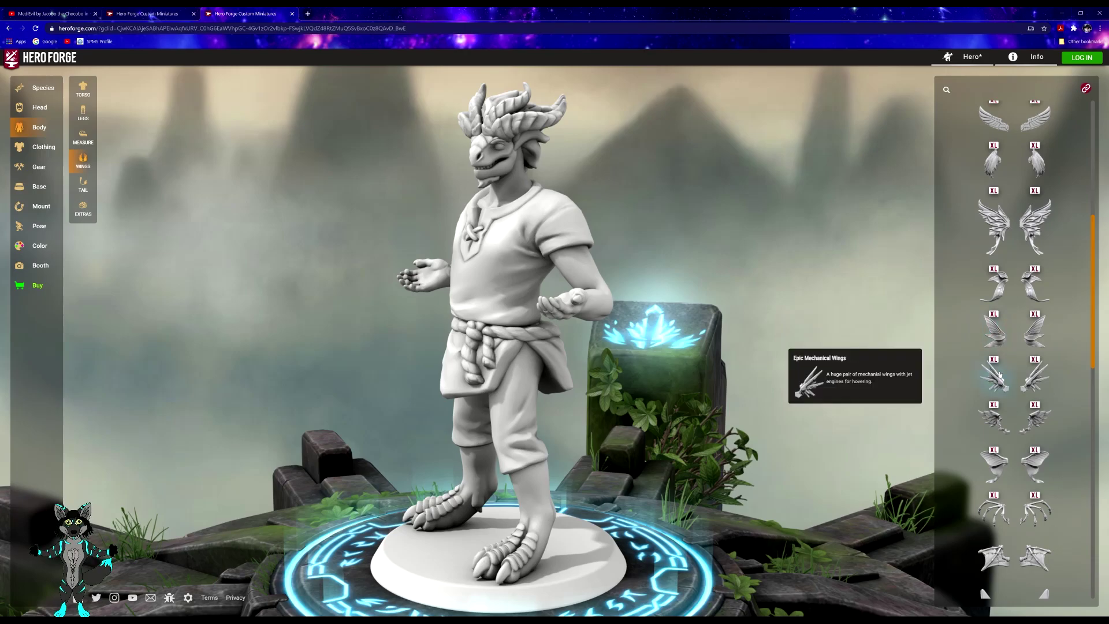
scroll(999, 370, "down", 1)
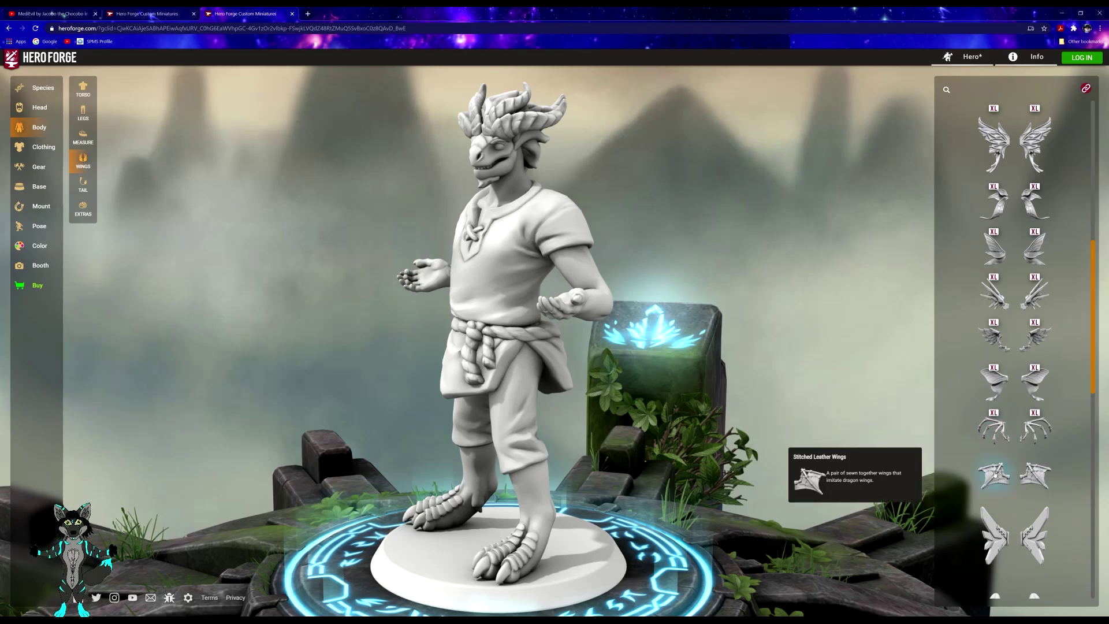
scroll(995, 475, "down", 6)
scroll(1000, 518, "down", 2)
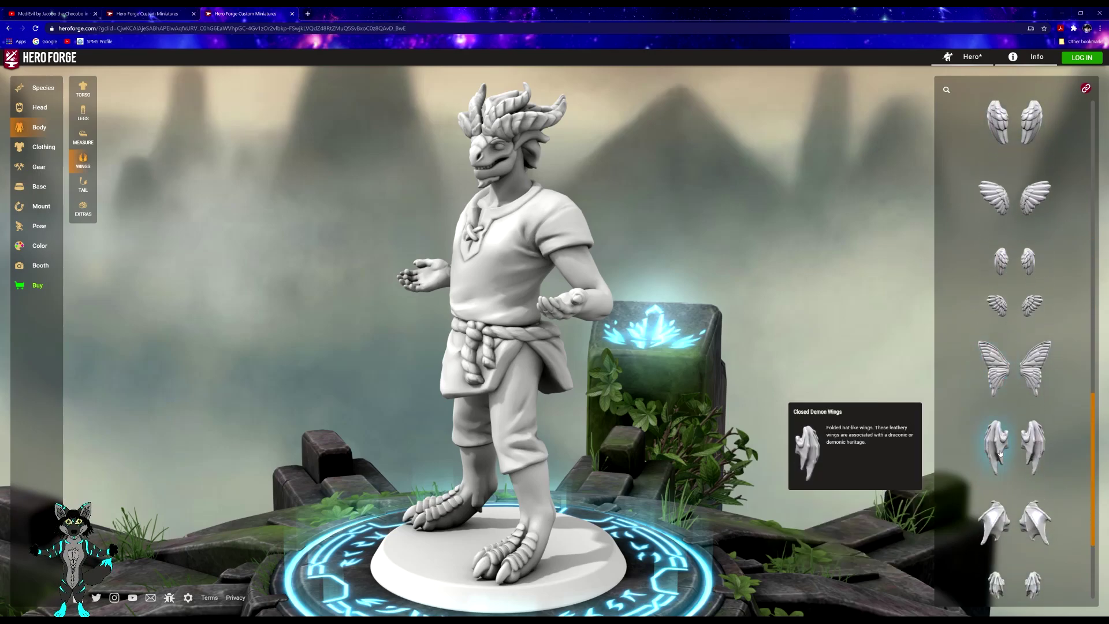
scroll(1000, 453, "down", 1)
scroll(999, 445, "down", 1)
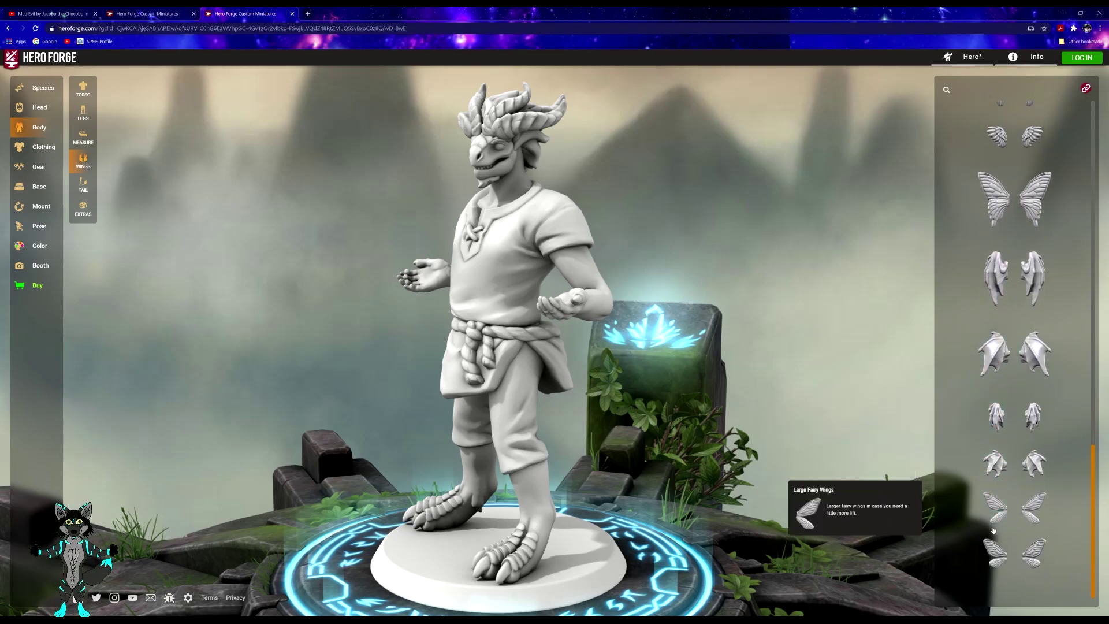
scroll(996, 462, "up", 3)
scroll(996, 462, "up", 10)
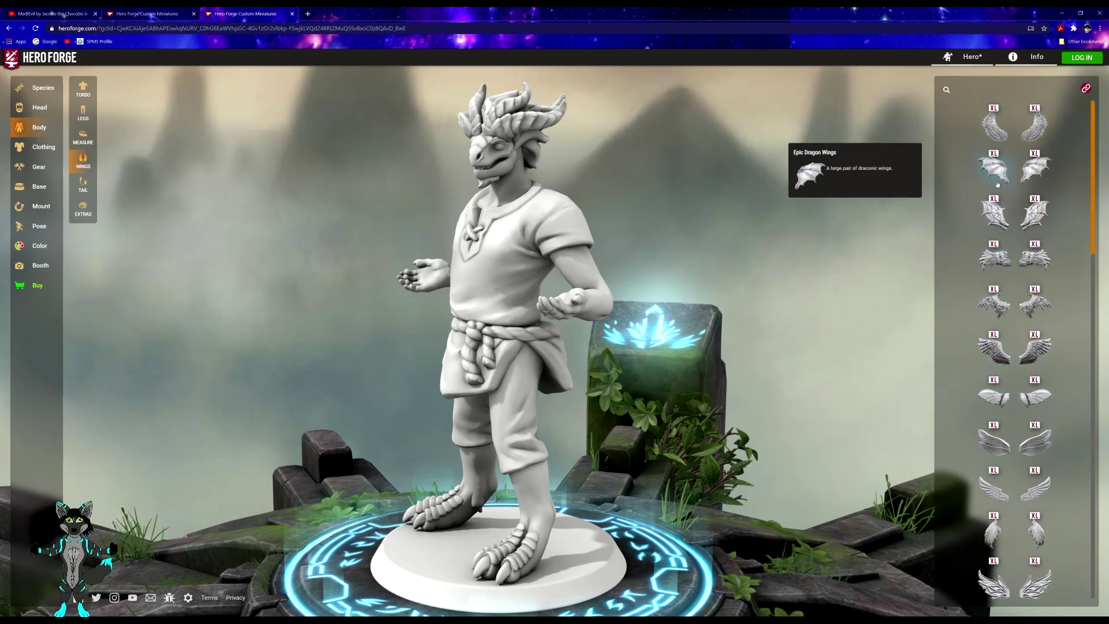
left_click(998, 186)
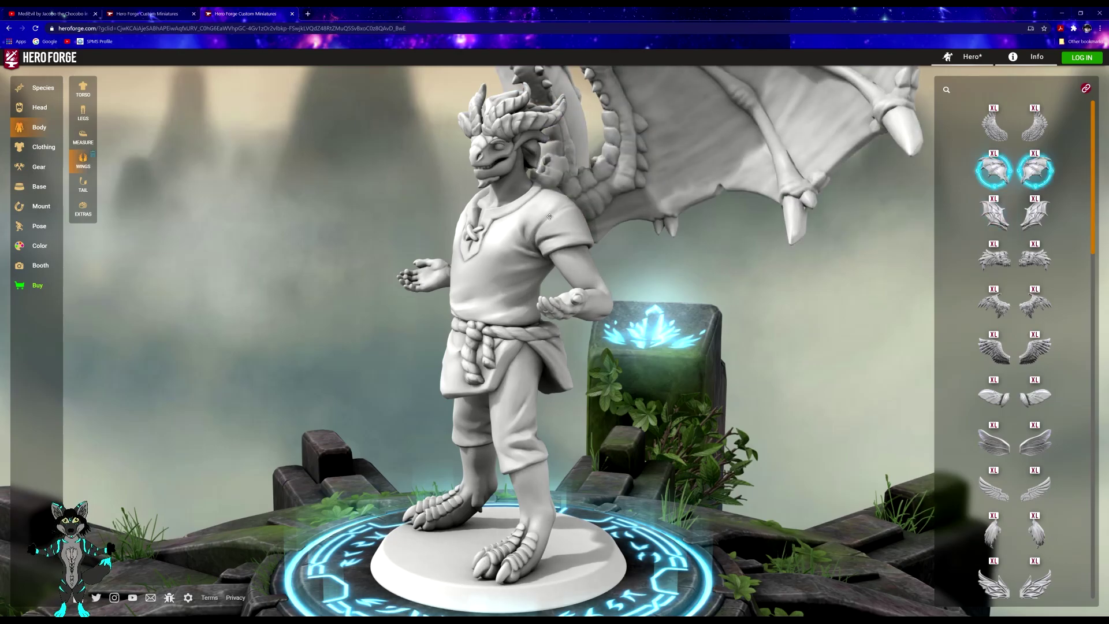
left_click_drag(571, 214, 512, 323)
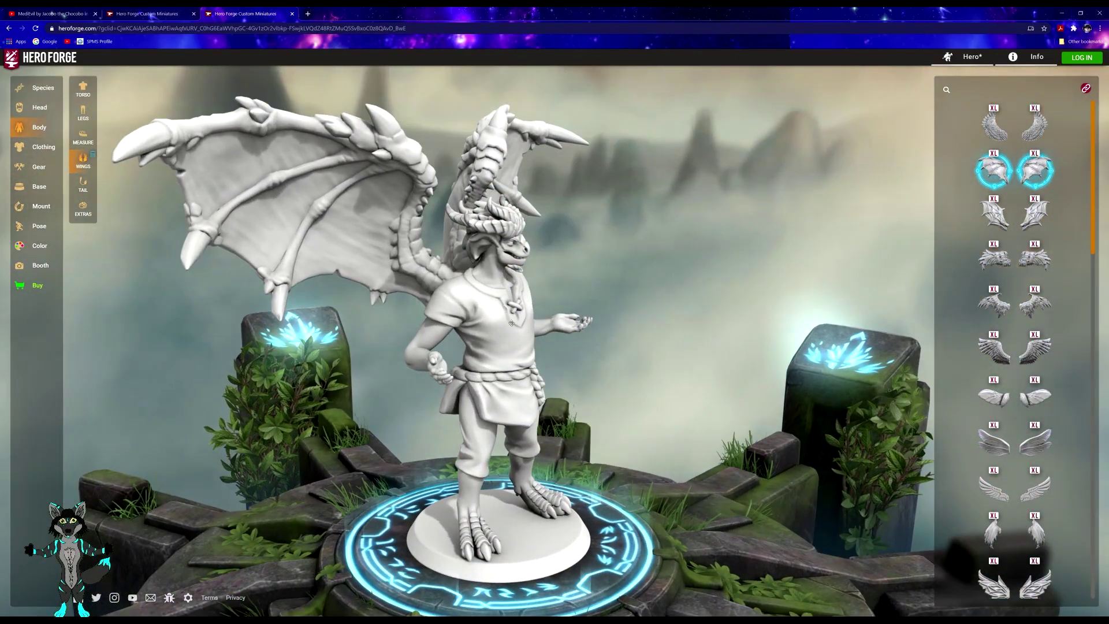
- Try the Lizard Tail on the figure, viewed from the side profile
left_click(90, 187)
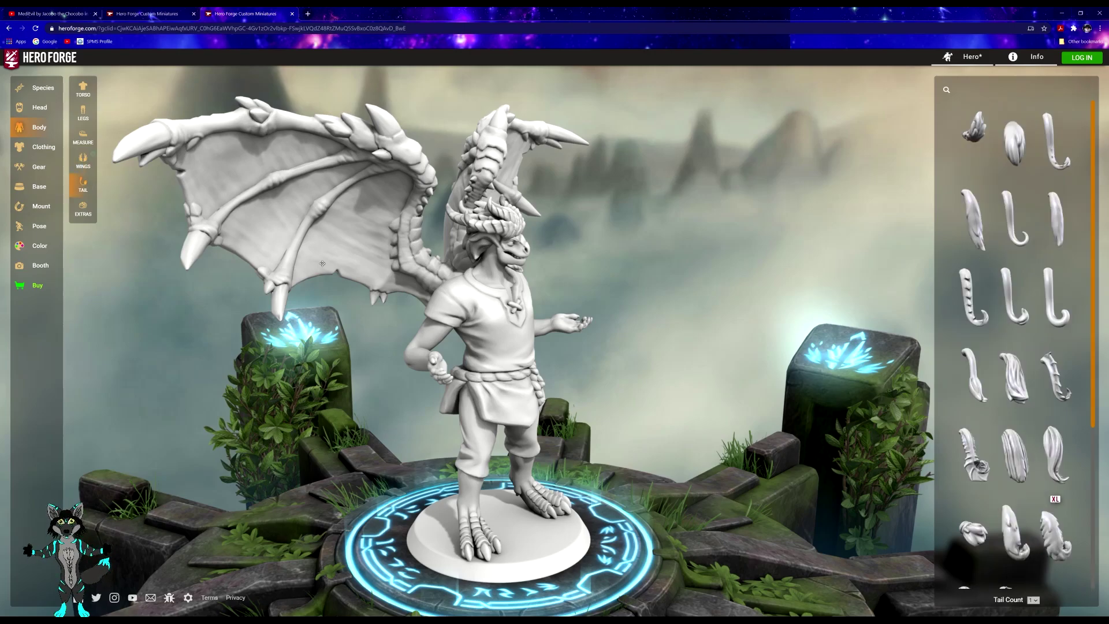
scroll(1014, 372, "down", 4)
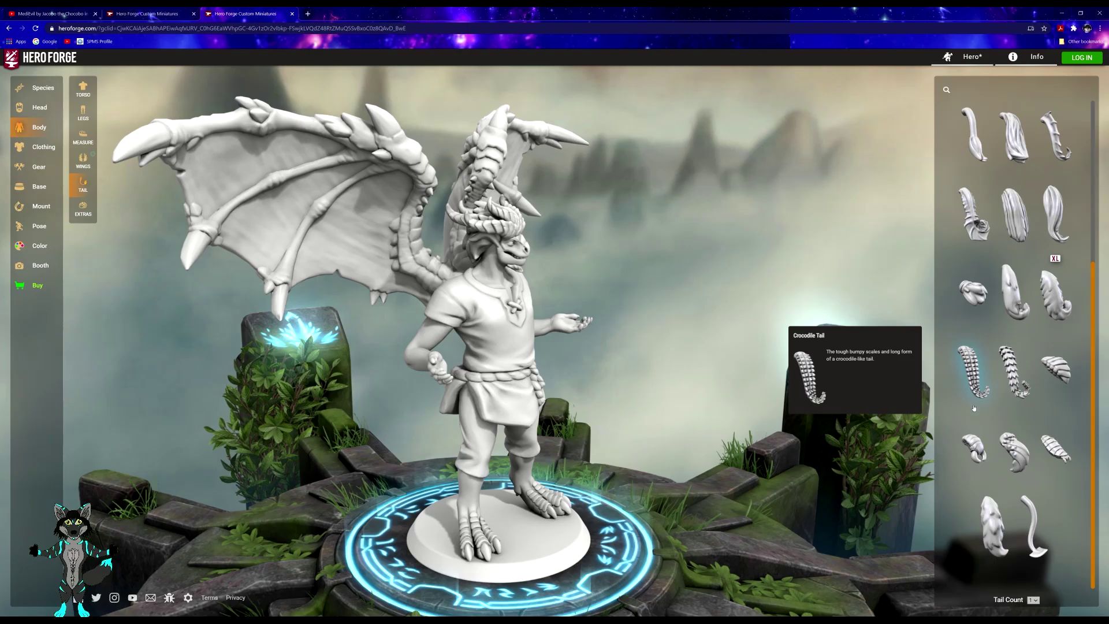
scroll(1017, 358, "up", 3)
left_click_drag(780, 375, 930, 400)
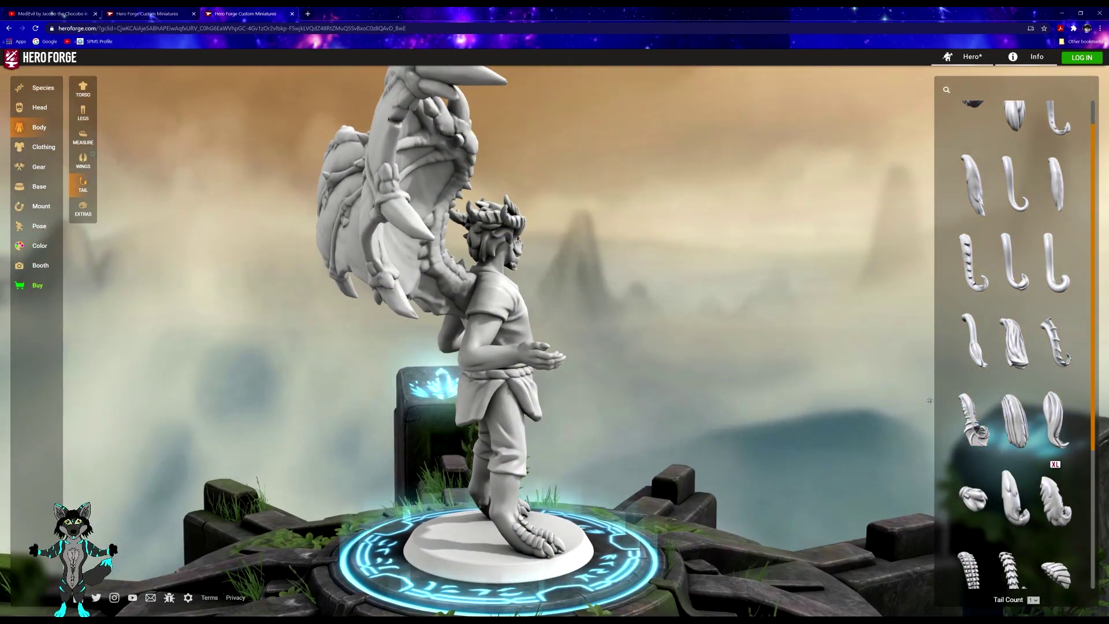
left_click(976, 275)
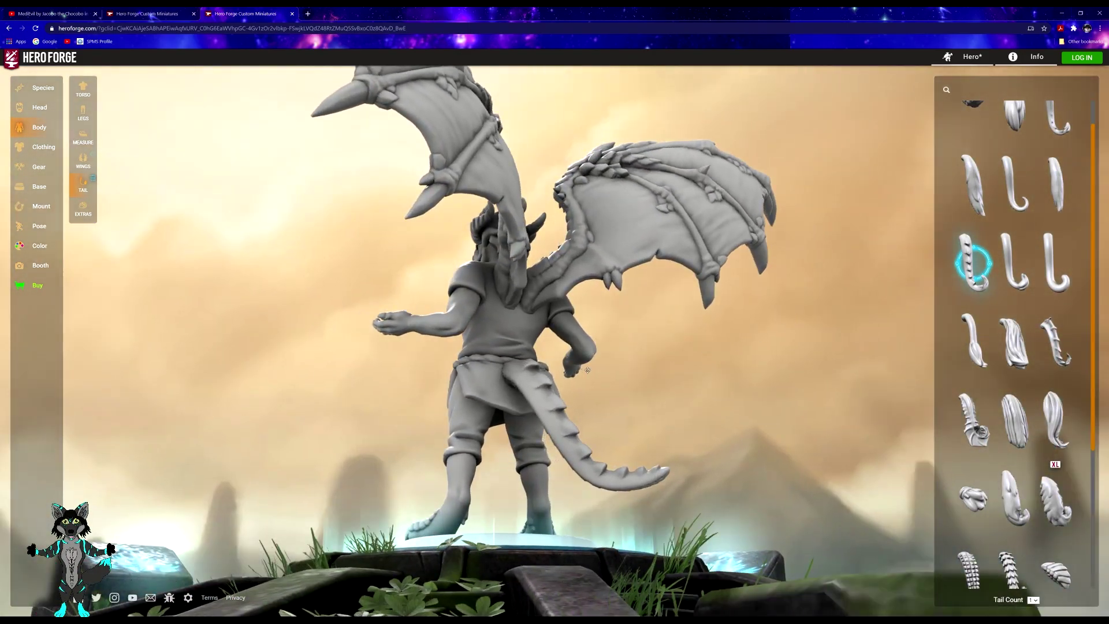
- Replace it with the Broad Finned Dragon Tail and spin the model to inspect it
scroll(1008, 464, "down", 1)
scroll(1008, 464, "down", 1)
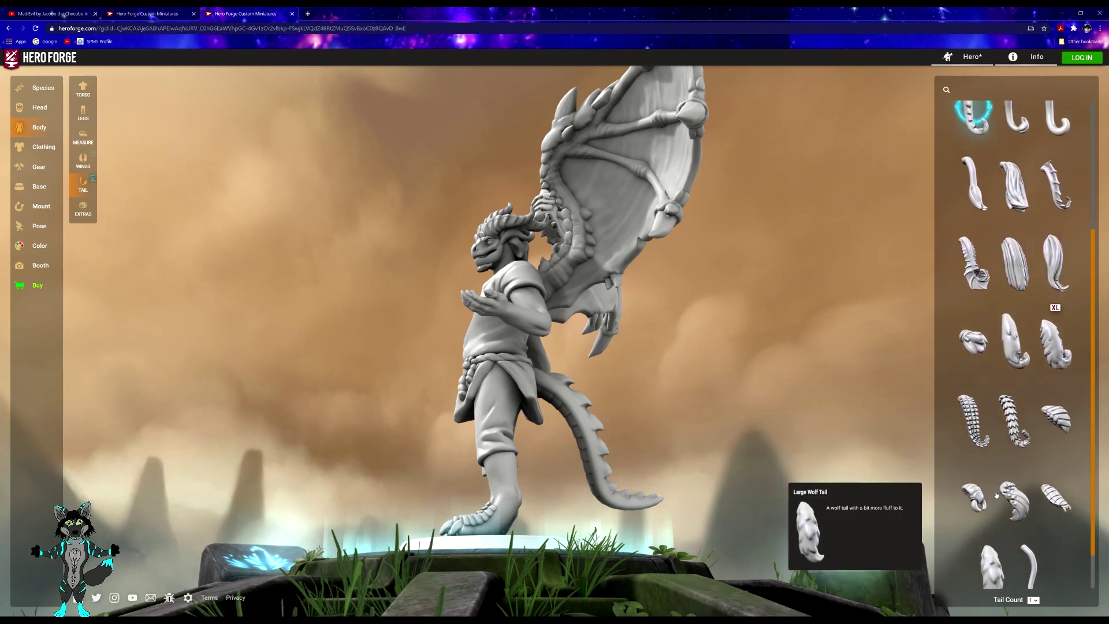
scroll(997, 496, "up", 3)
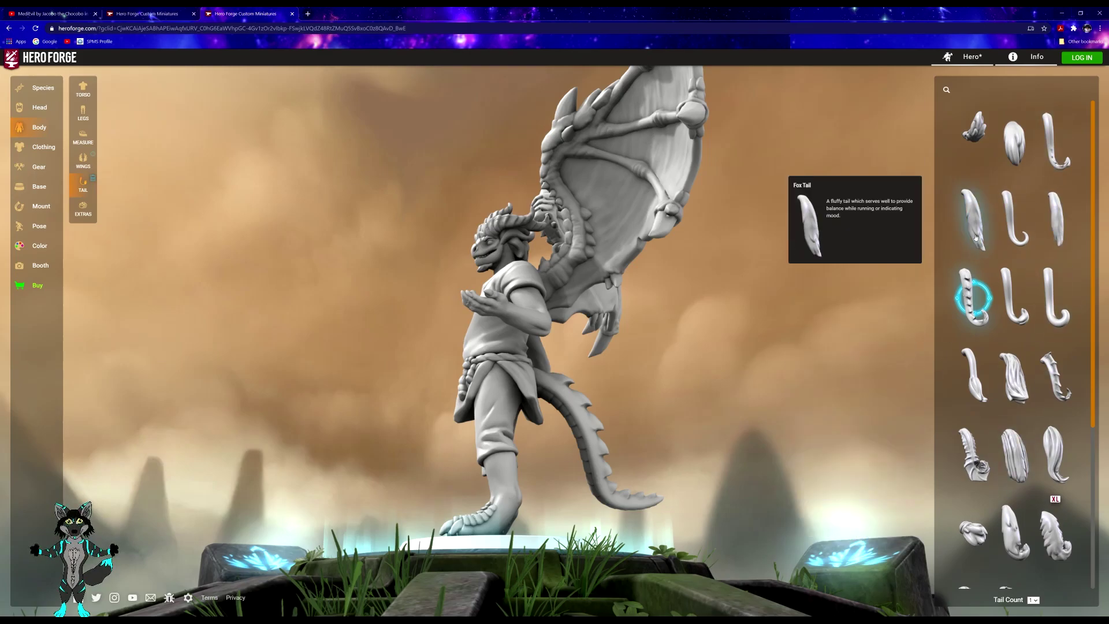
scroll(976, 383, "down", 1)
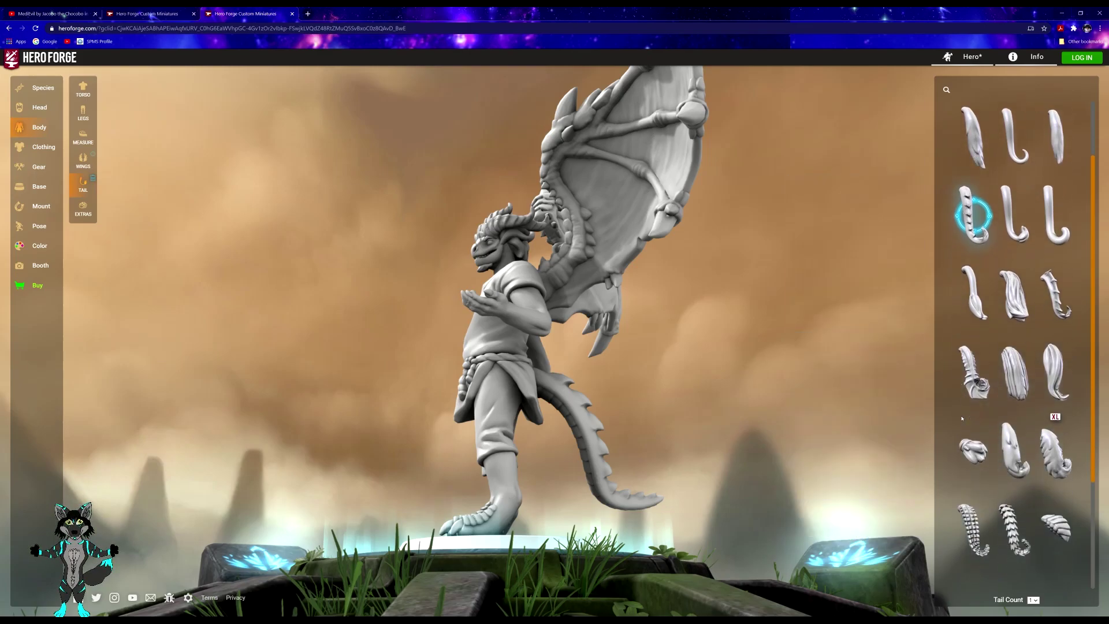
left_click(976, 383)
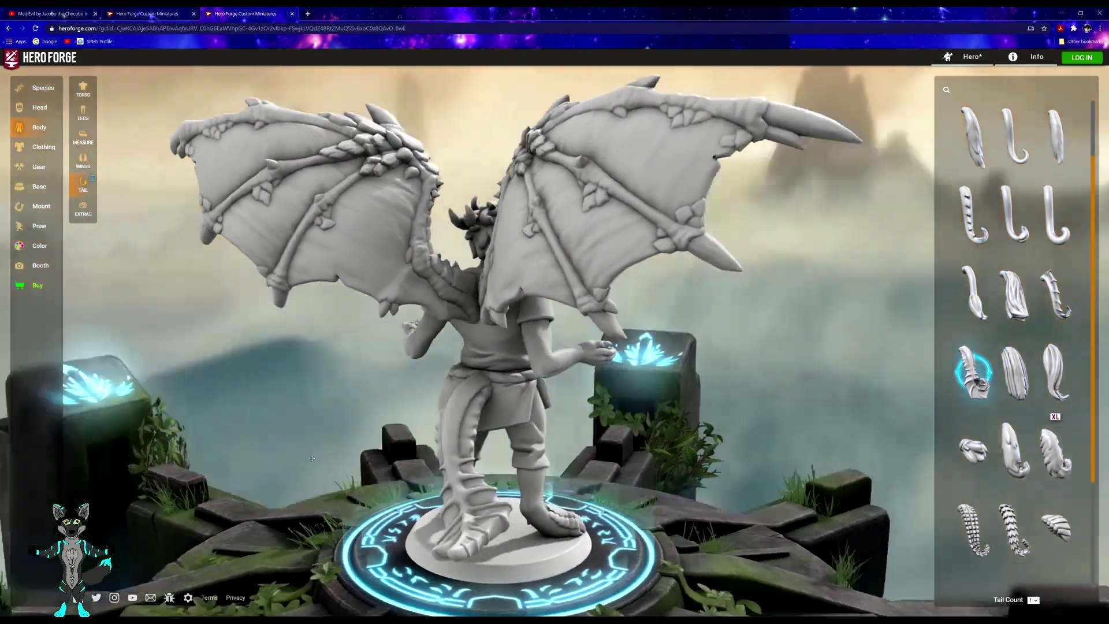
left_click_drag(312, 458, 539, 376)
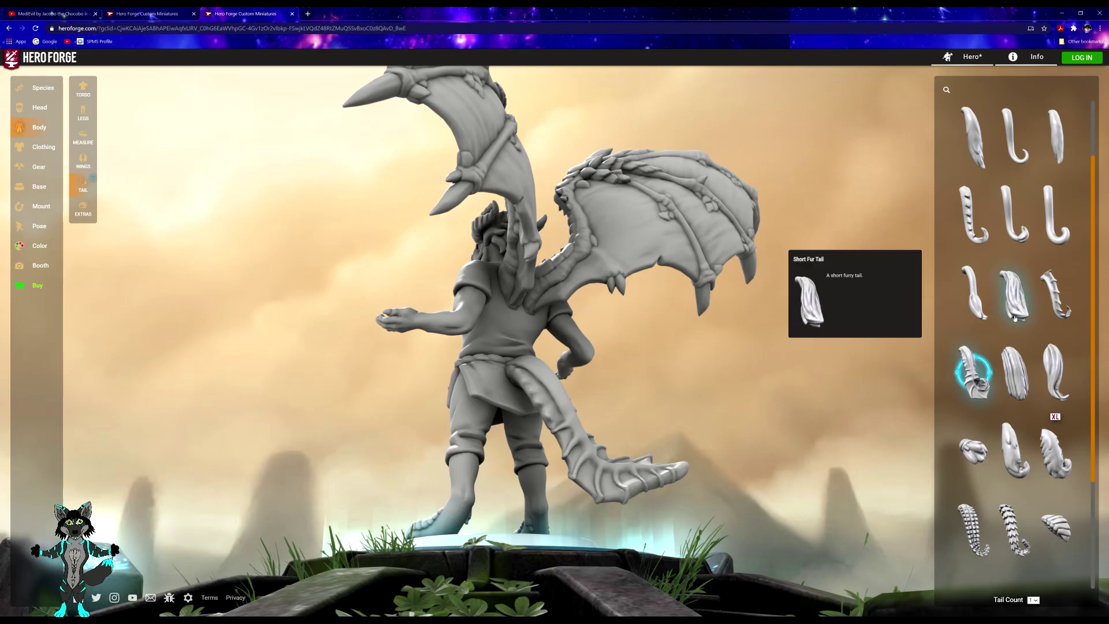
scroll(1011, 341, "down", 2)
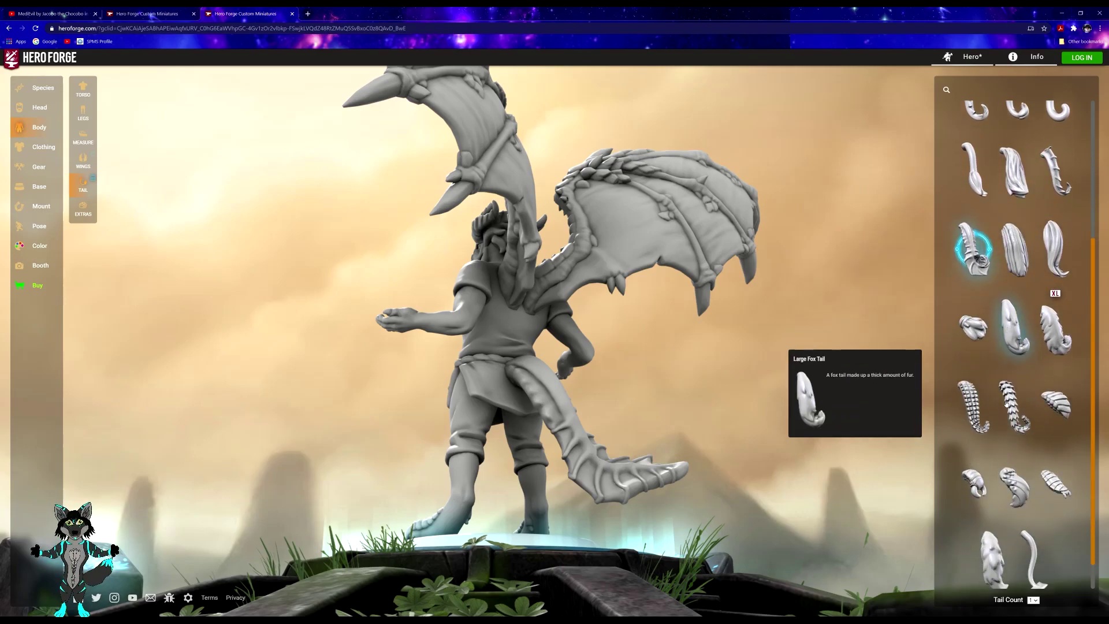
scroll(1006, 403, "down", 1)
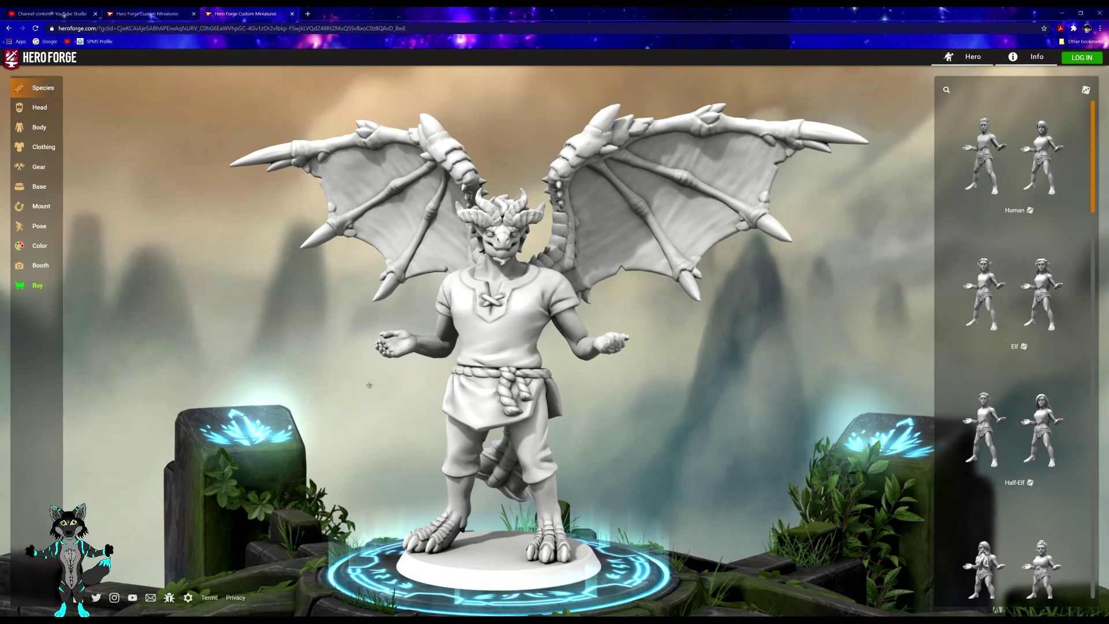
- Add Spine Spikes from the Body extras and check them along the back
left_click_drag(379, 386, 444, 376)
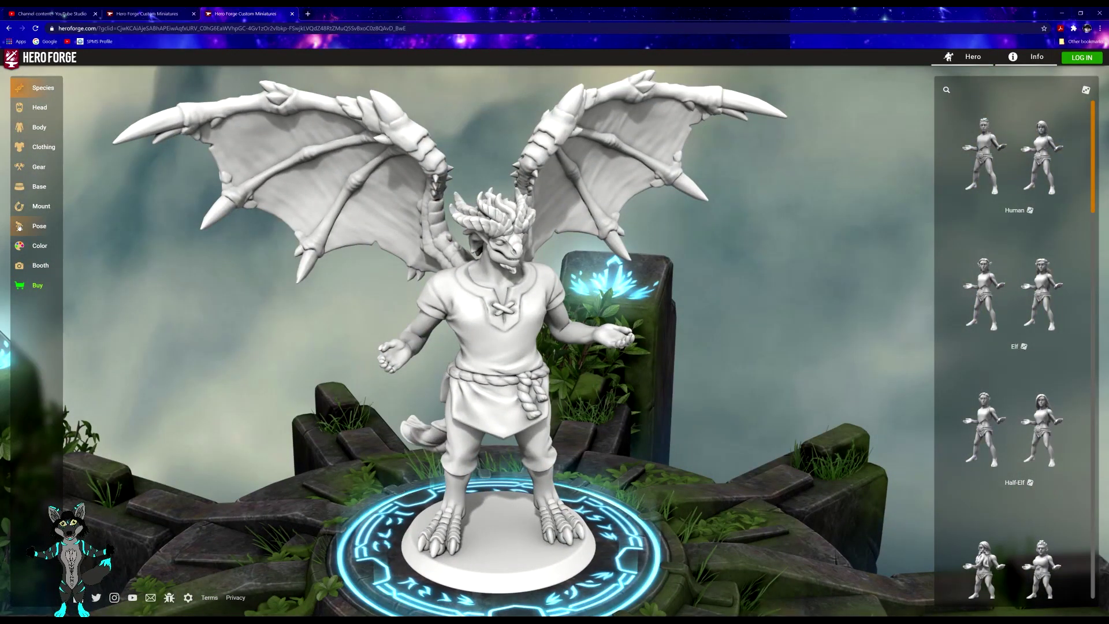
left_click(48, 123)
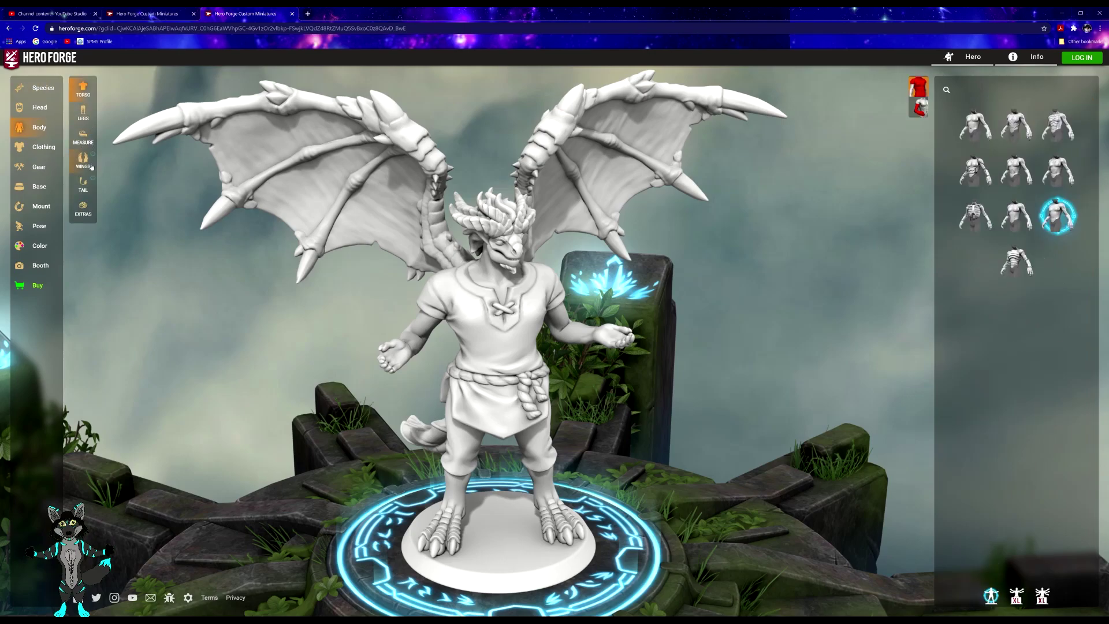
left_click(83, 191)
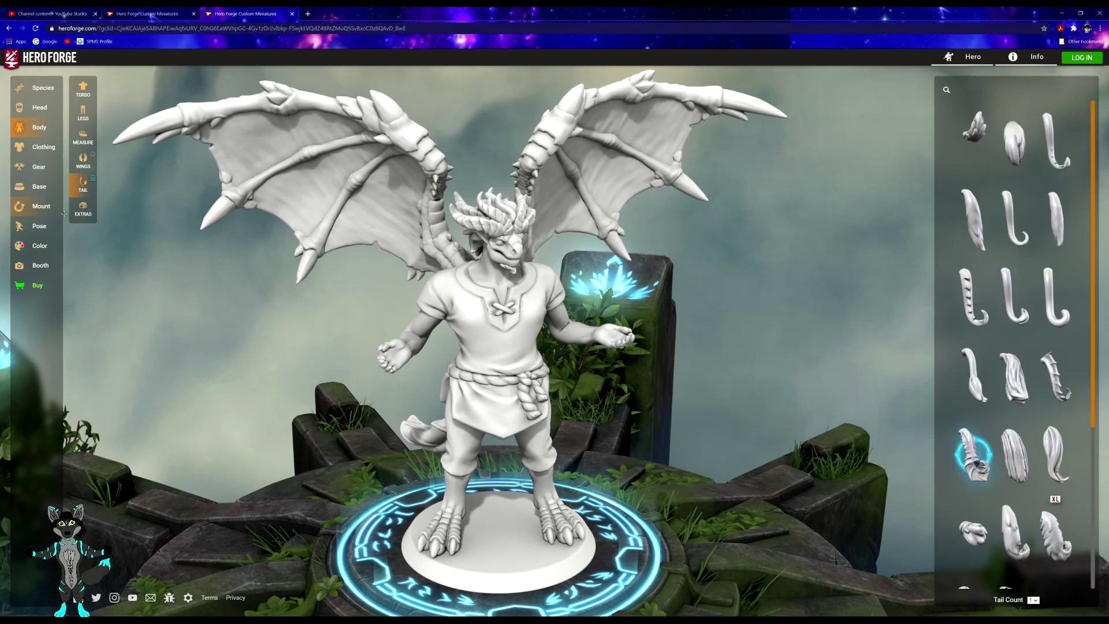
left_click(83, 209)
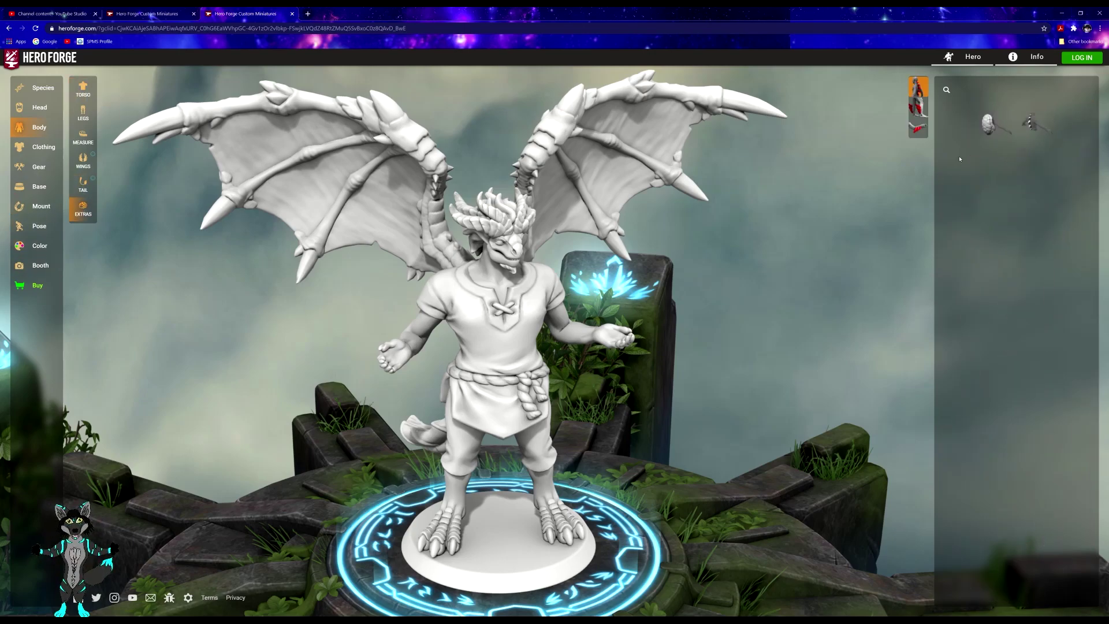
left_click(1029, 127)
left_click_drag(676, 237, 346, 274)
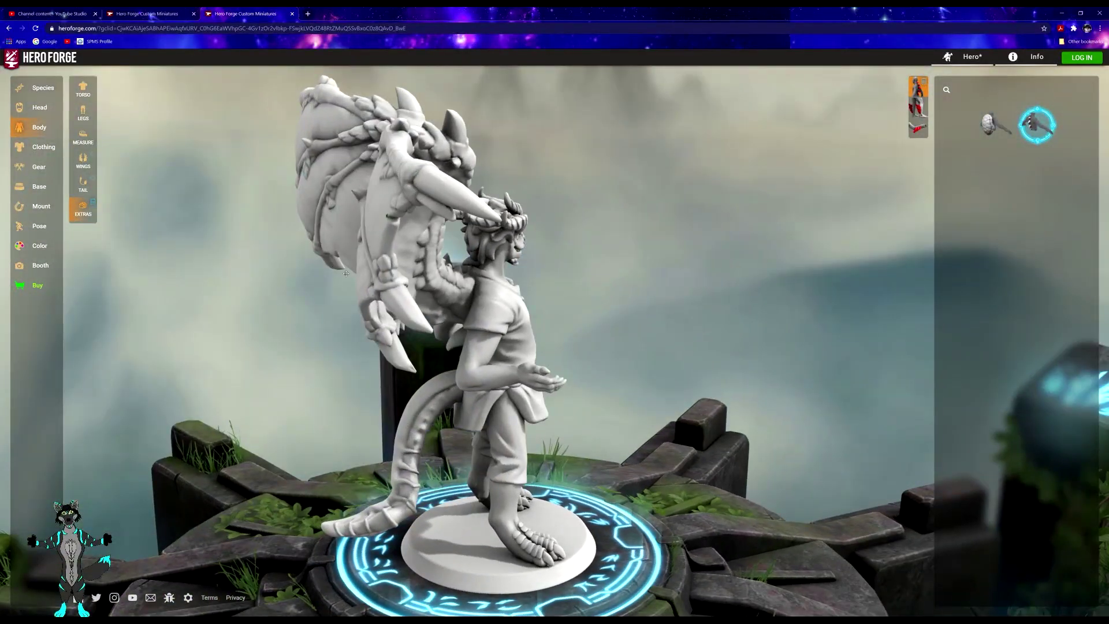
- Pick the Dragon Knight preset from the Clothing outfit list
left_click(47, 155)
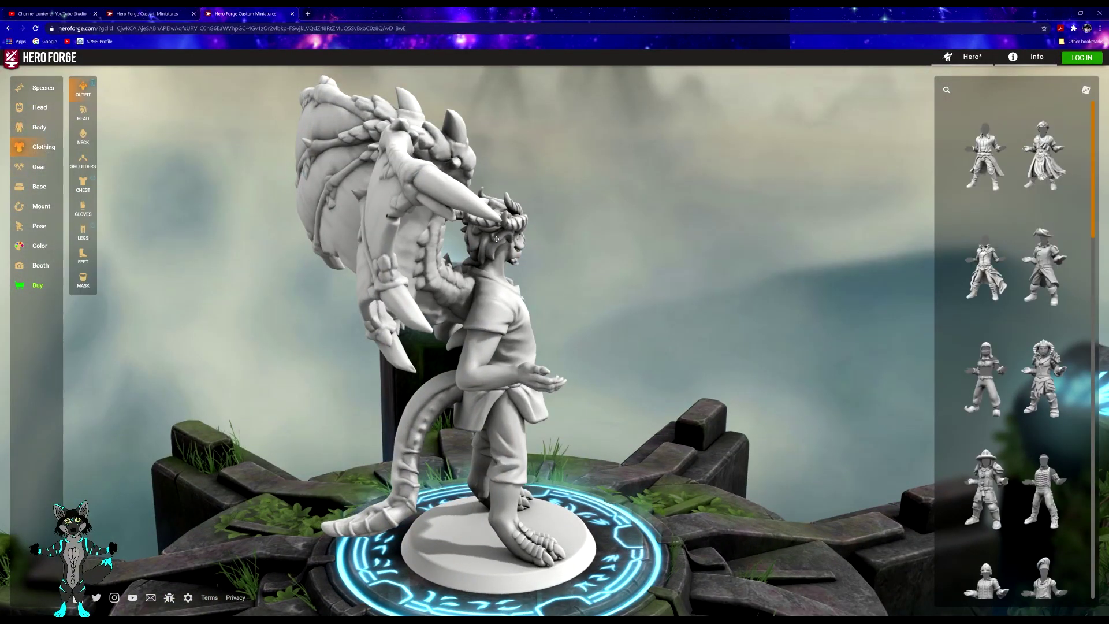
scroll(1045, 358, "down", 2)
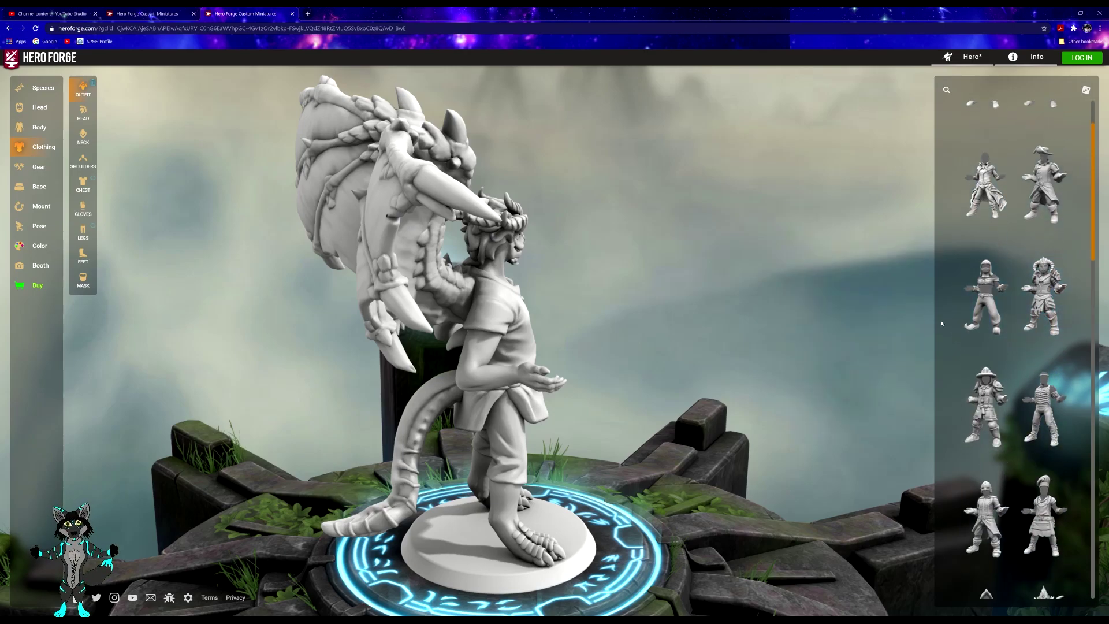
mouse_move(1005, 397)
scroll(1005, 397, "down", 5)
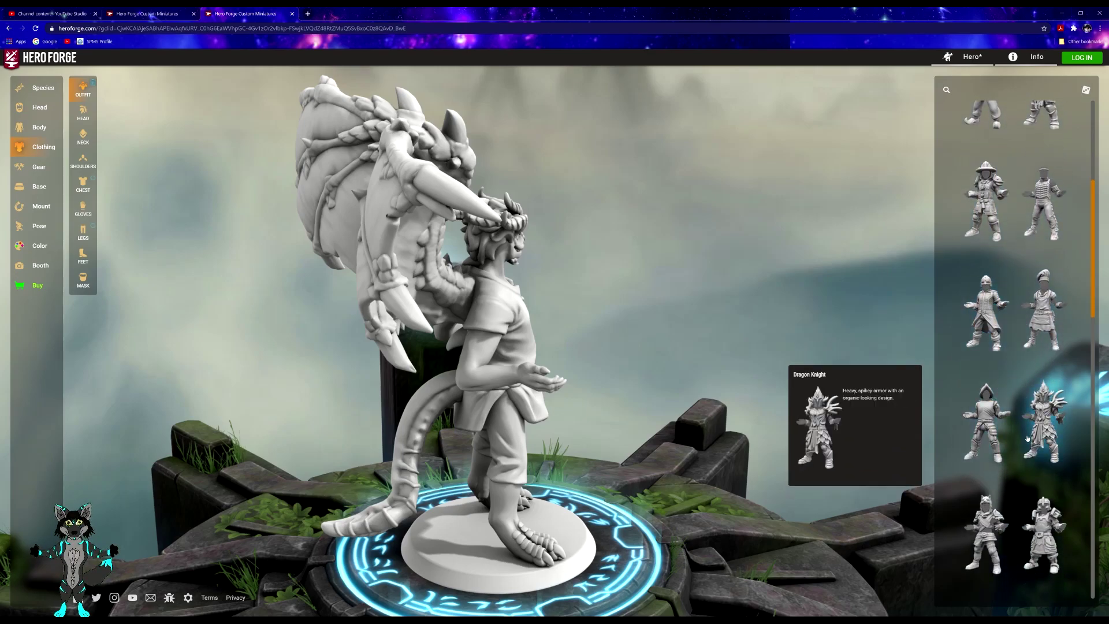
left_click(1037, 442)
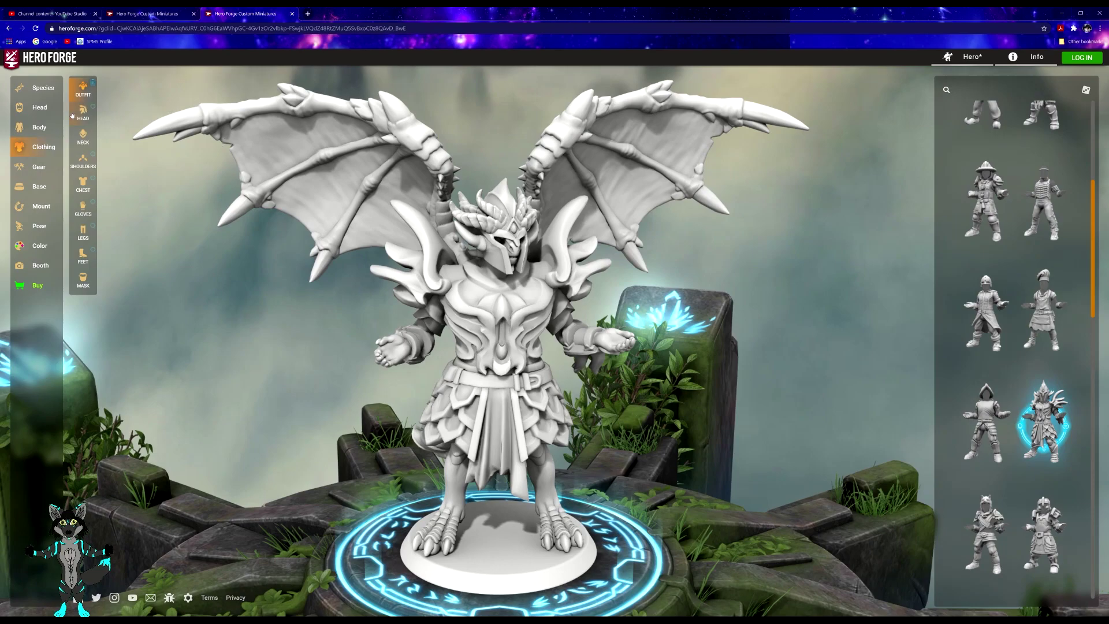
- Review the Dragon Knight head, neck, shoulder and chest pieces, spinning the model around
left_click(83, 113)
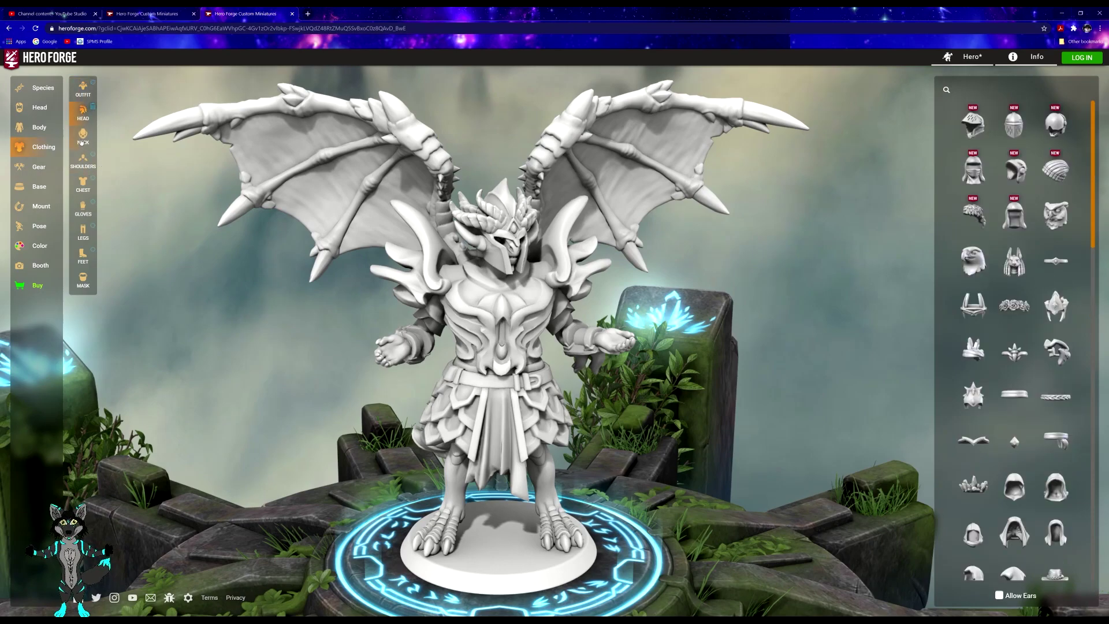
left_click(83, 138)
left_click(91, 155)
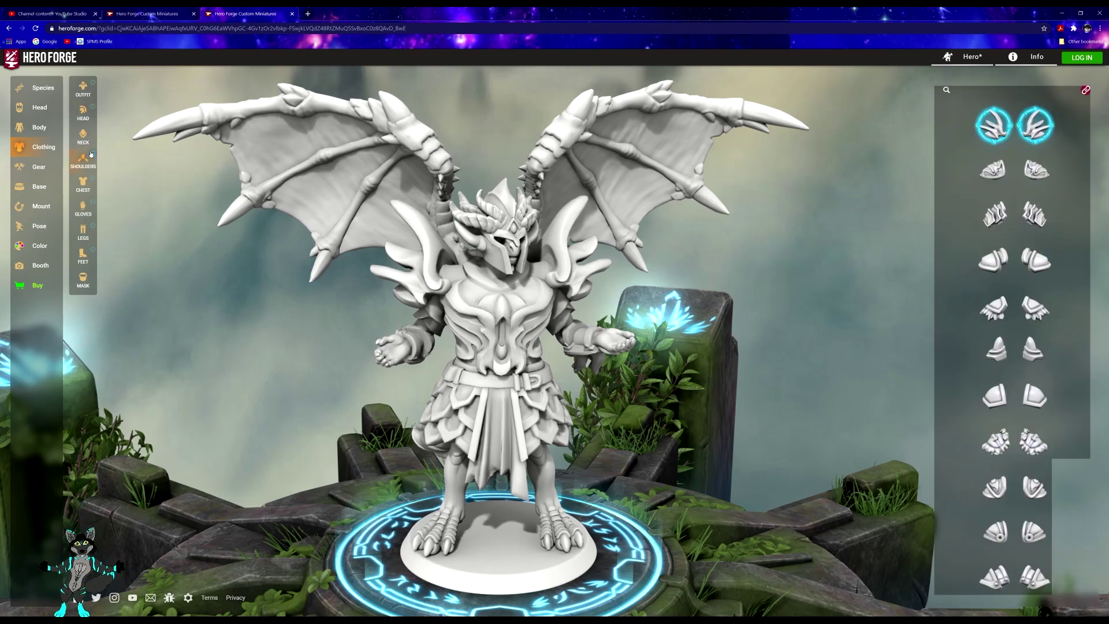
mouse_move(999, 122)
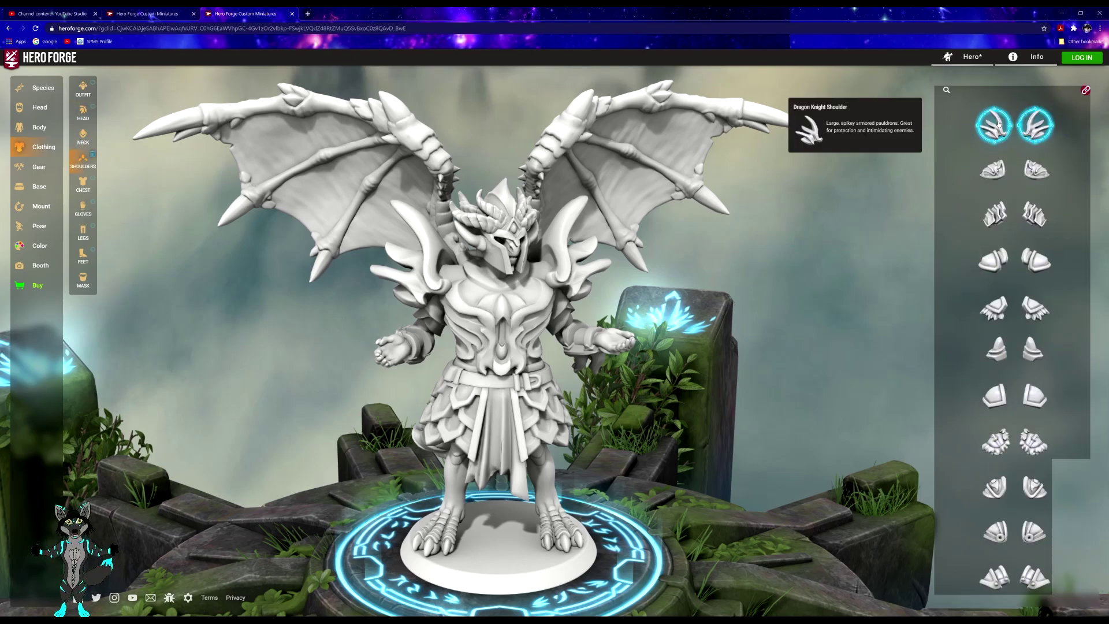
left_click(82, 184)
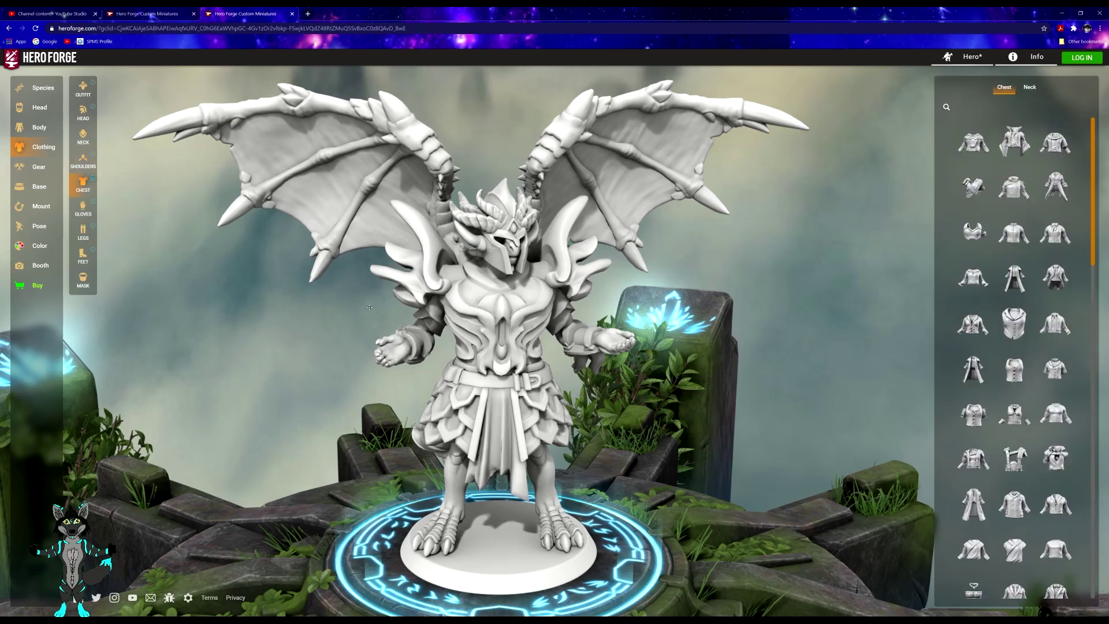
left_click_drag(398, 318, 231, 277)
- Check the gloves, legs and mask, finishing on the unavailable feet options
left_click(83, 208)
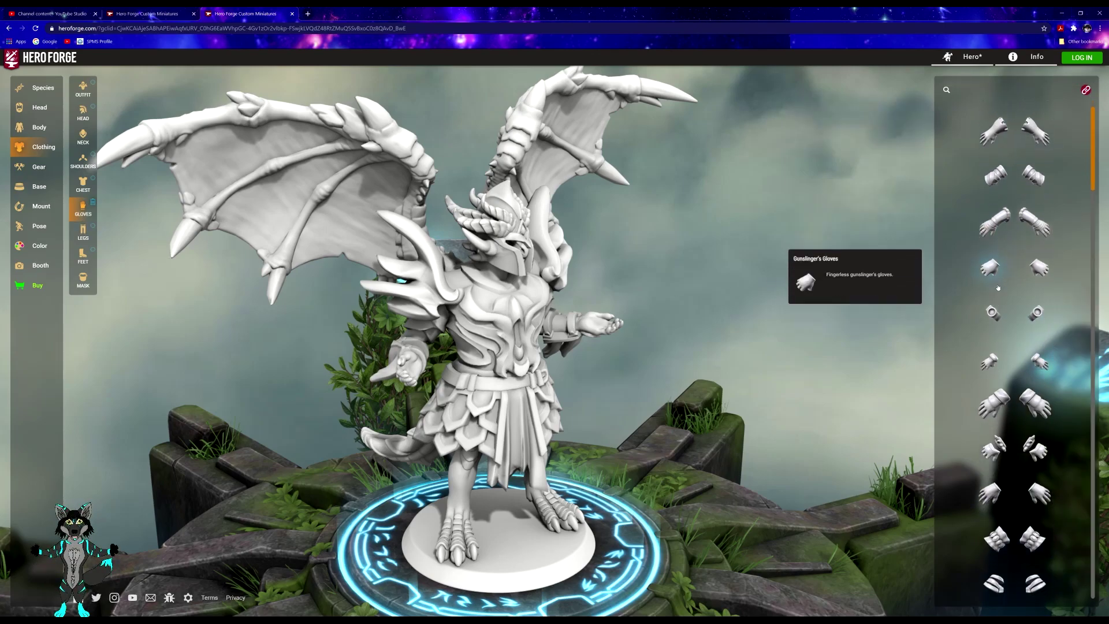
scroll(999, 288, "down", 10)
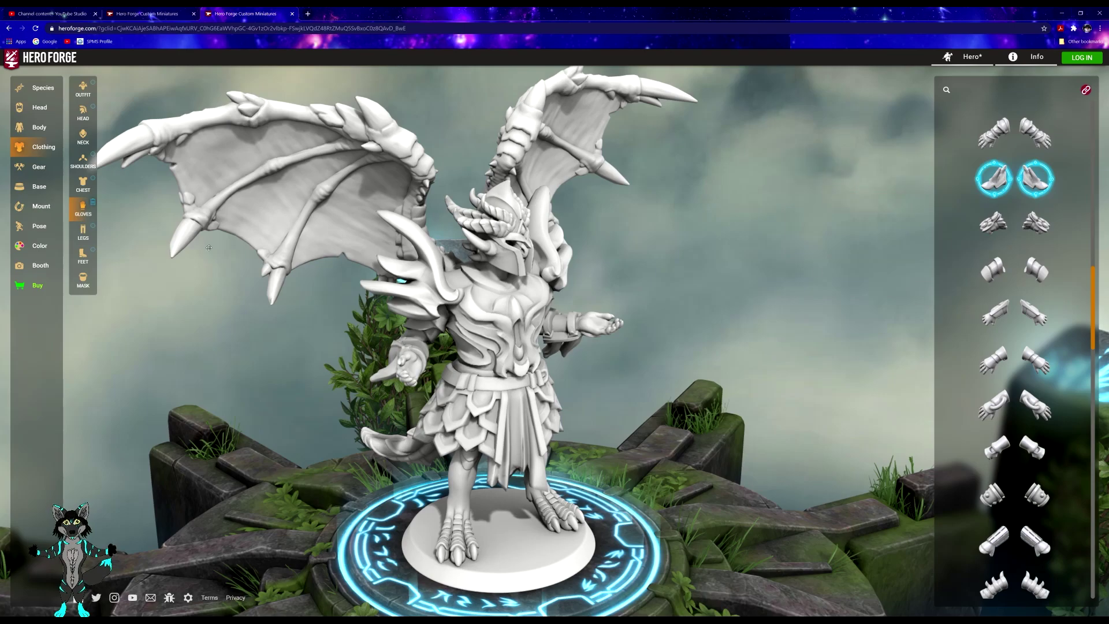
left_click(83, 232)
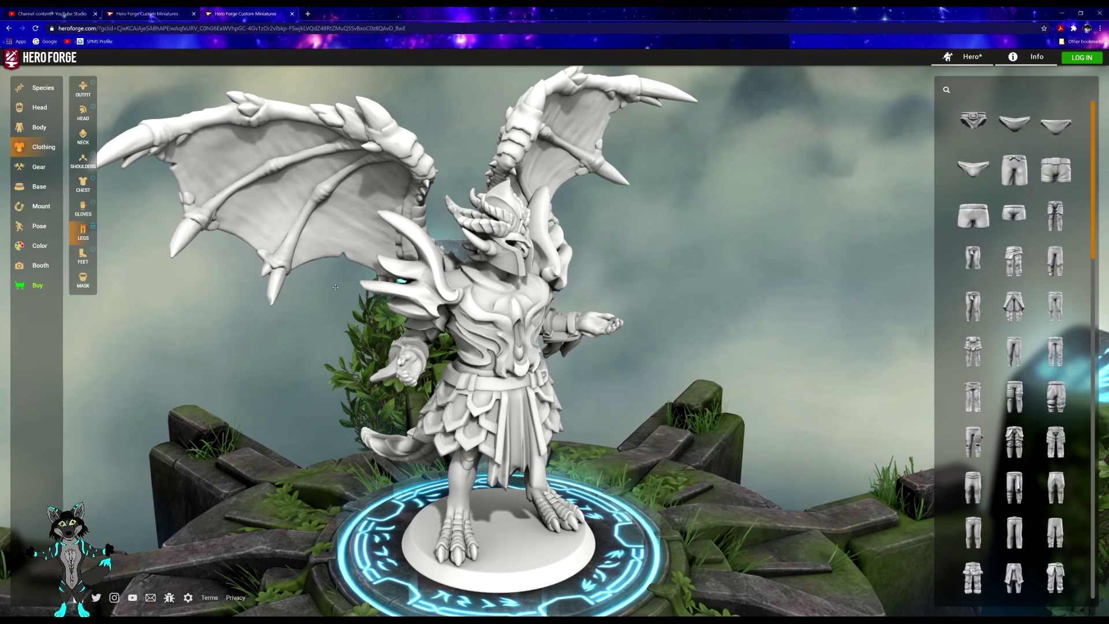
scroll(824, 348, "down", 5)
scroll(976, 404, "down", 8)
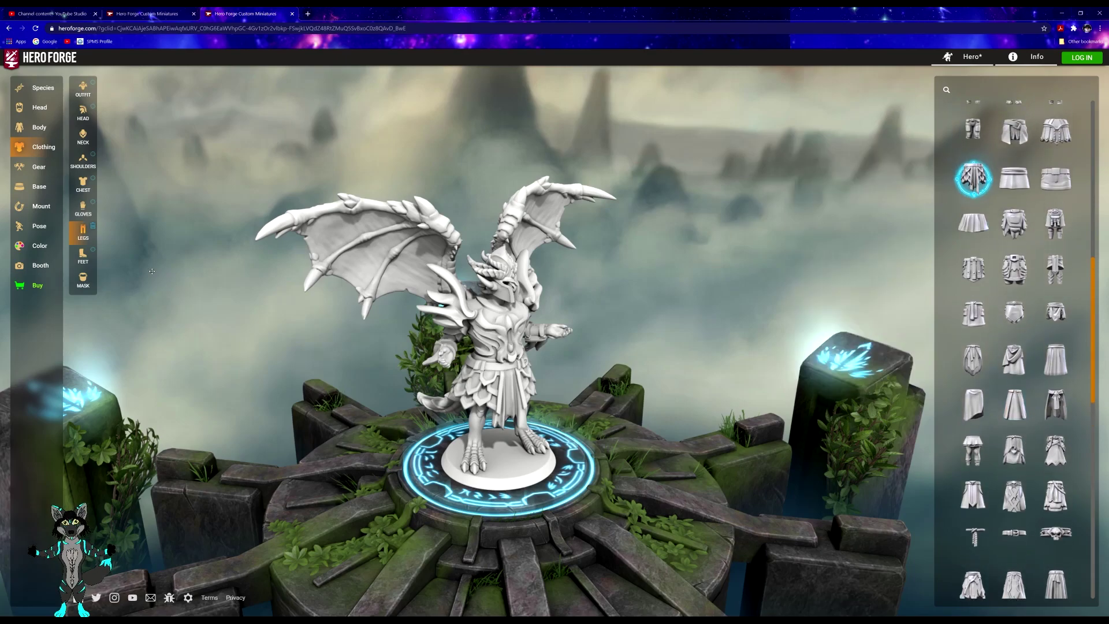
left_click(83, 254)
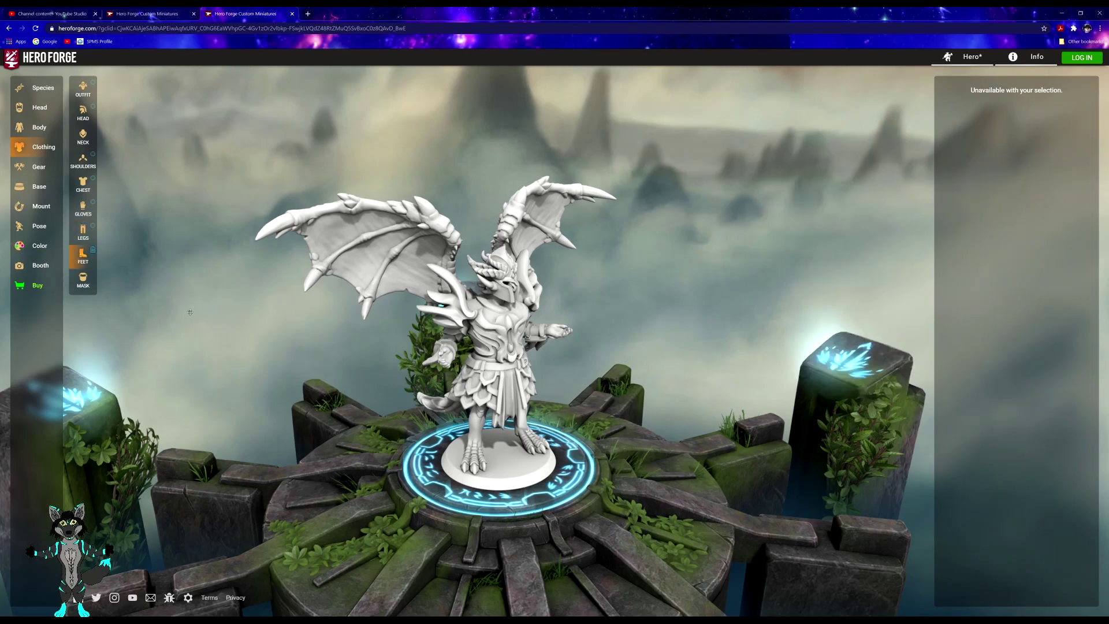
left_click(83, 279)
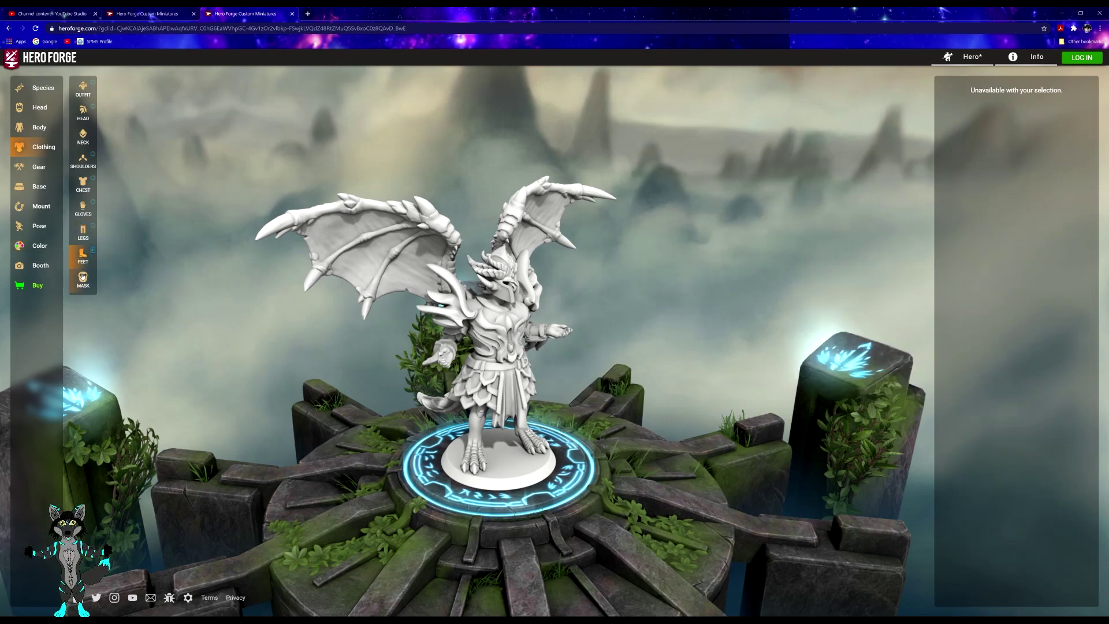
left_click(82, 255)
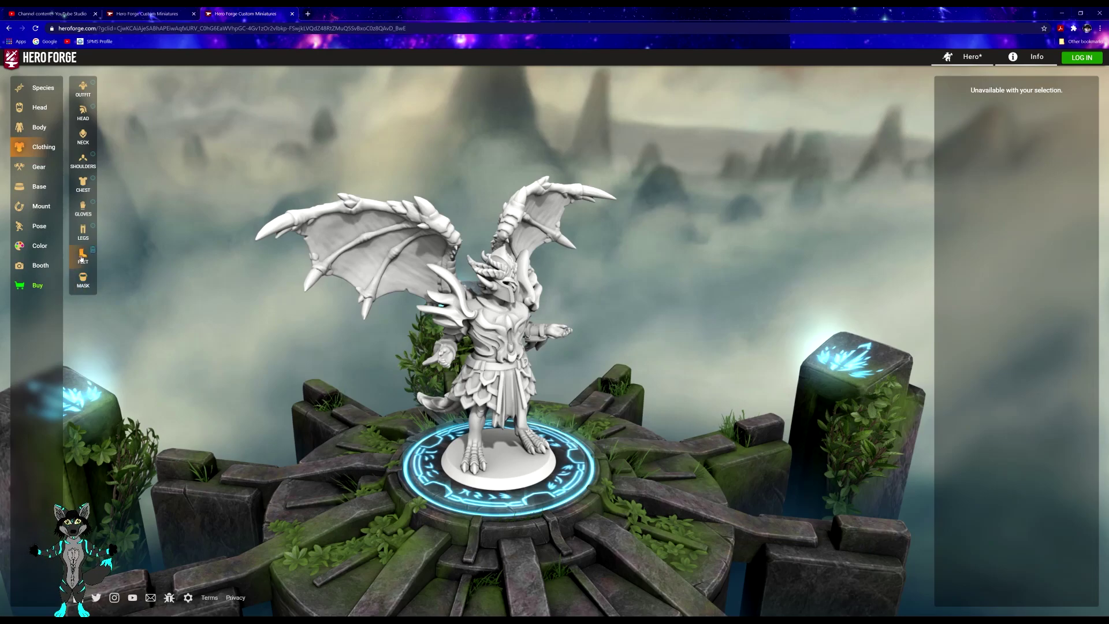
- Search hand-held gear for 'Broads' and browse the results for the curved XL greatsword
left_click(37, 168)
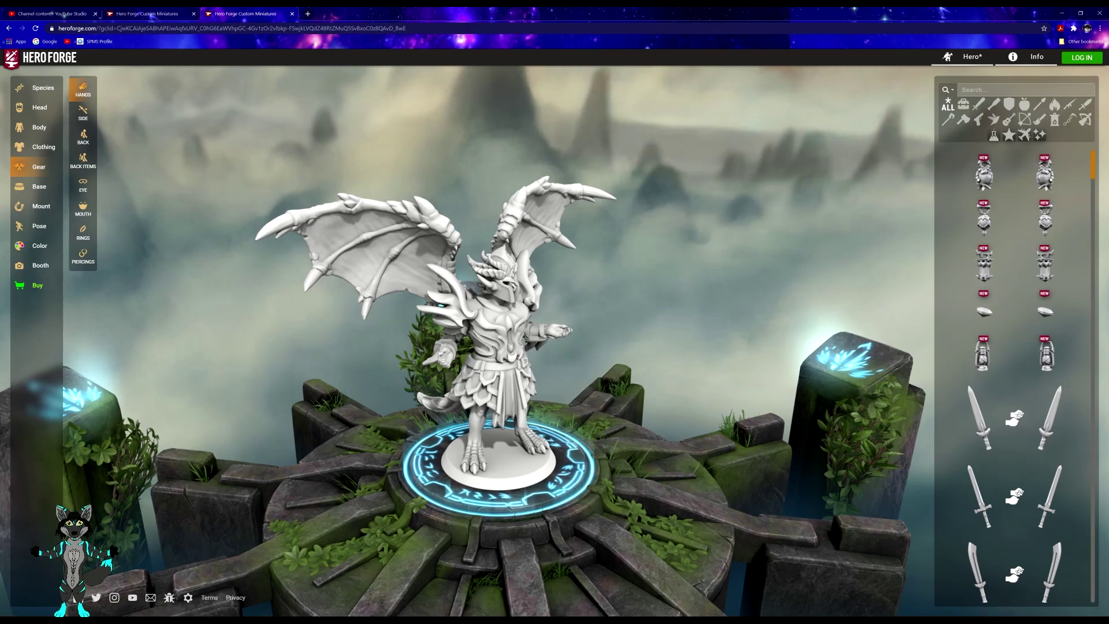
type("Br")
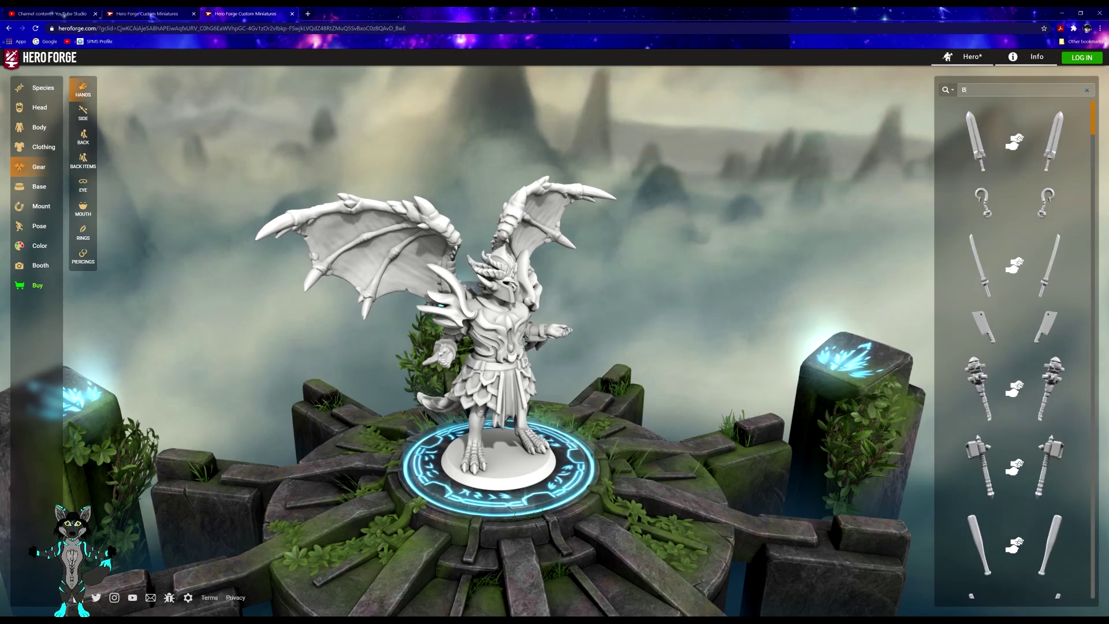
mouse_move(980, 150)
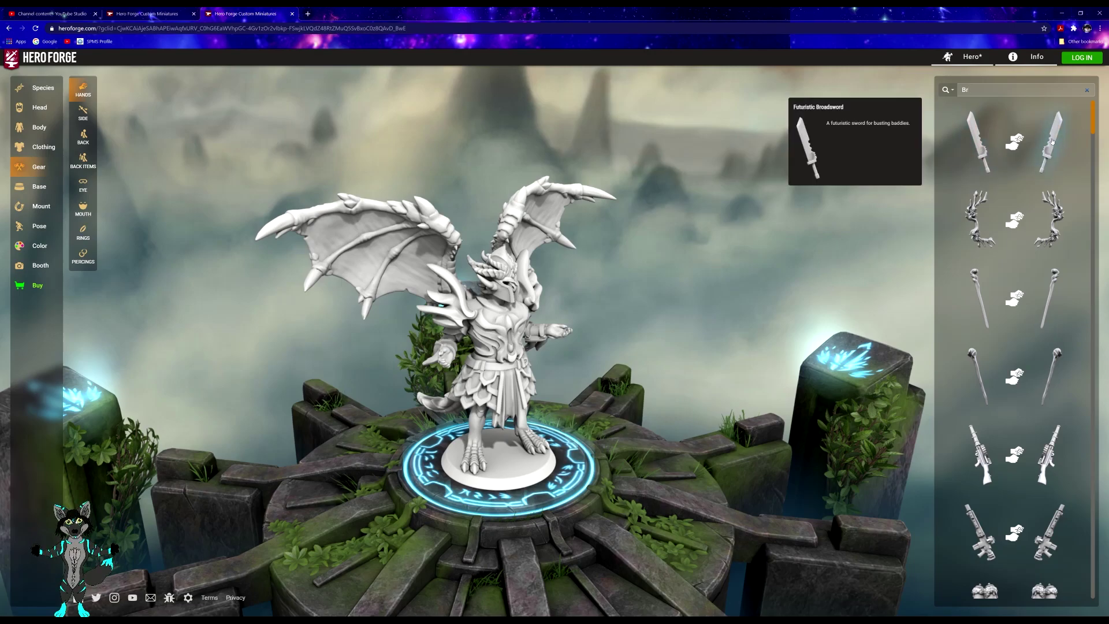
type("oad")
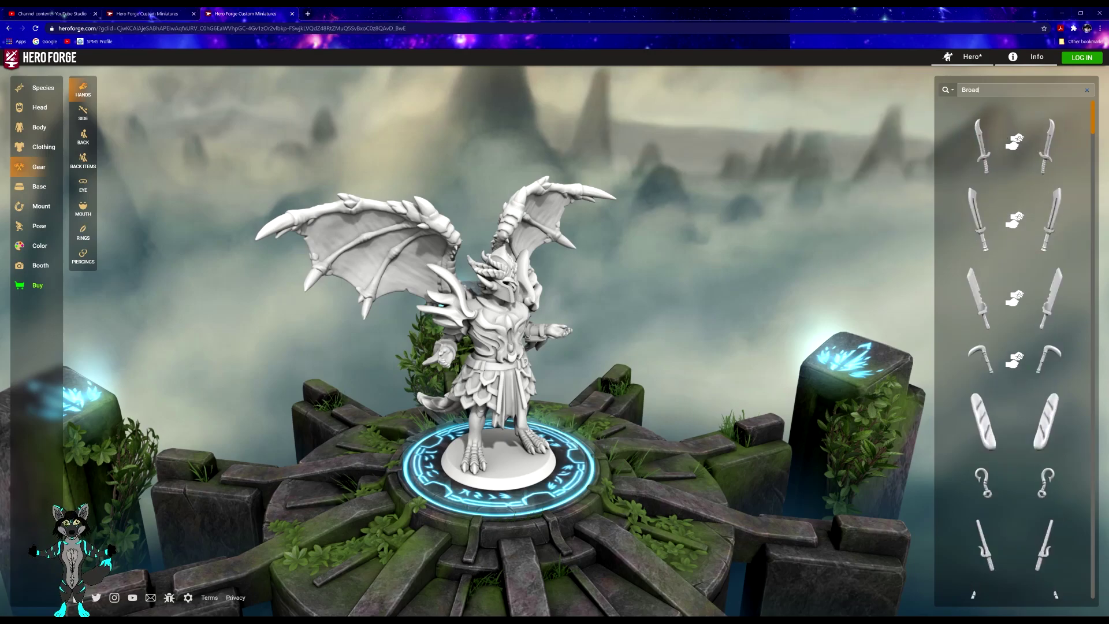
type("s")
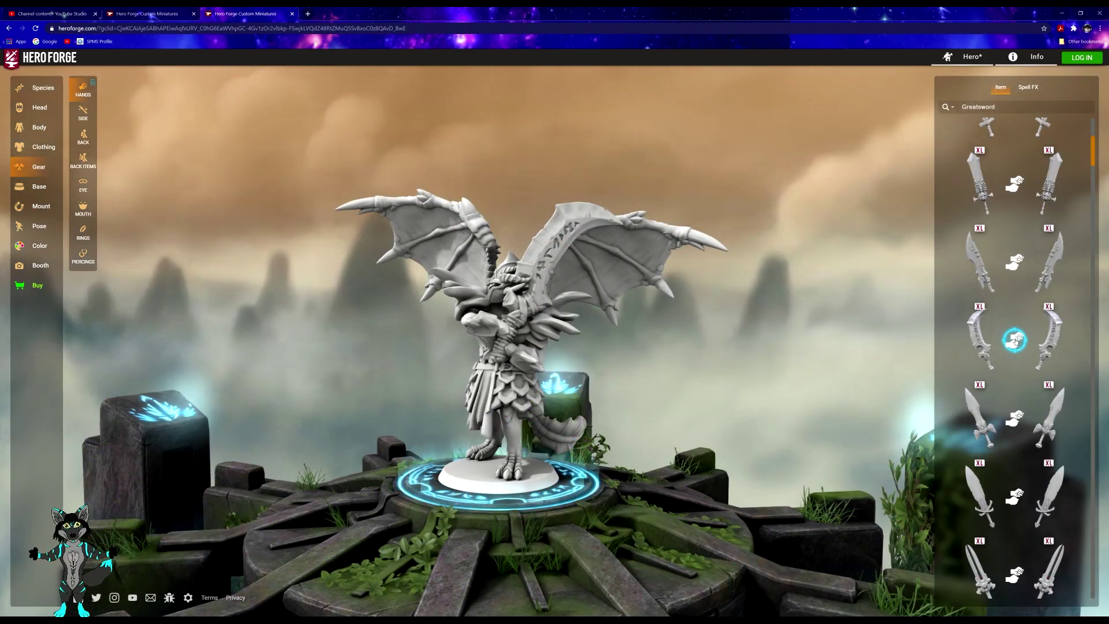
left_click_drag(787, 338, 556, 350)
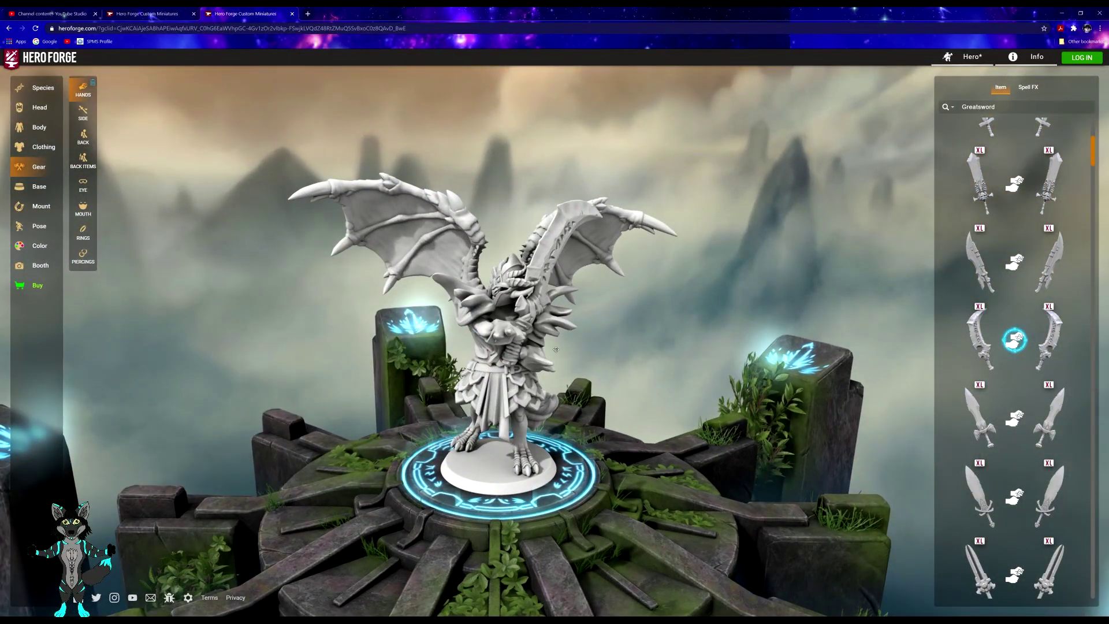
scroll(986, 447, "down", 2)
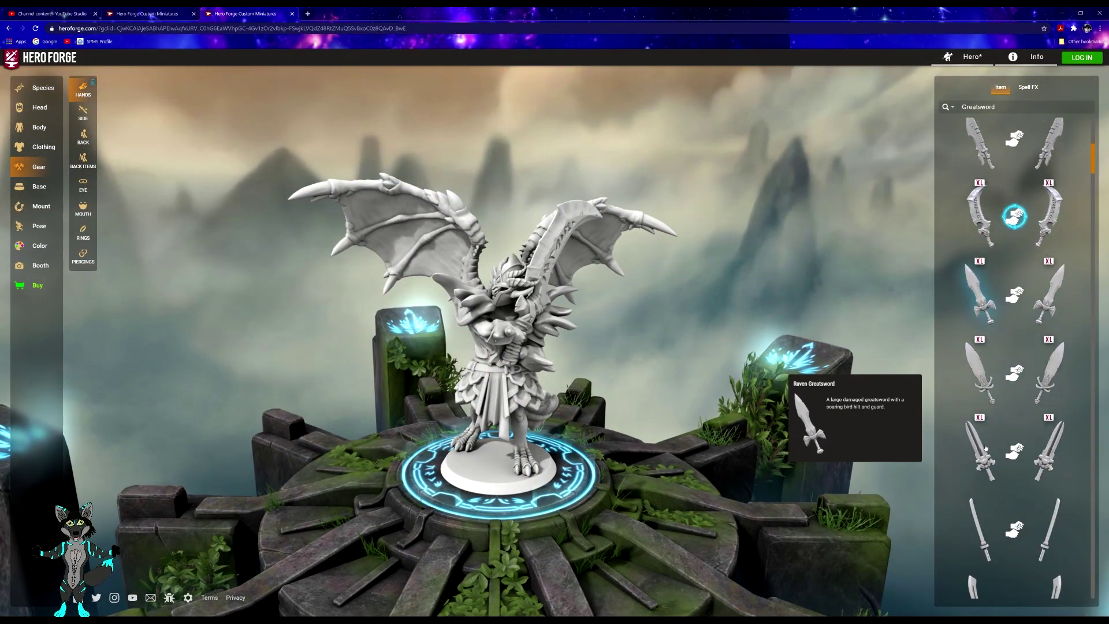
scroll(984, 441, "down", 1)
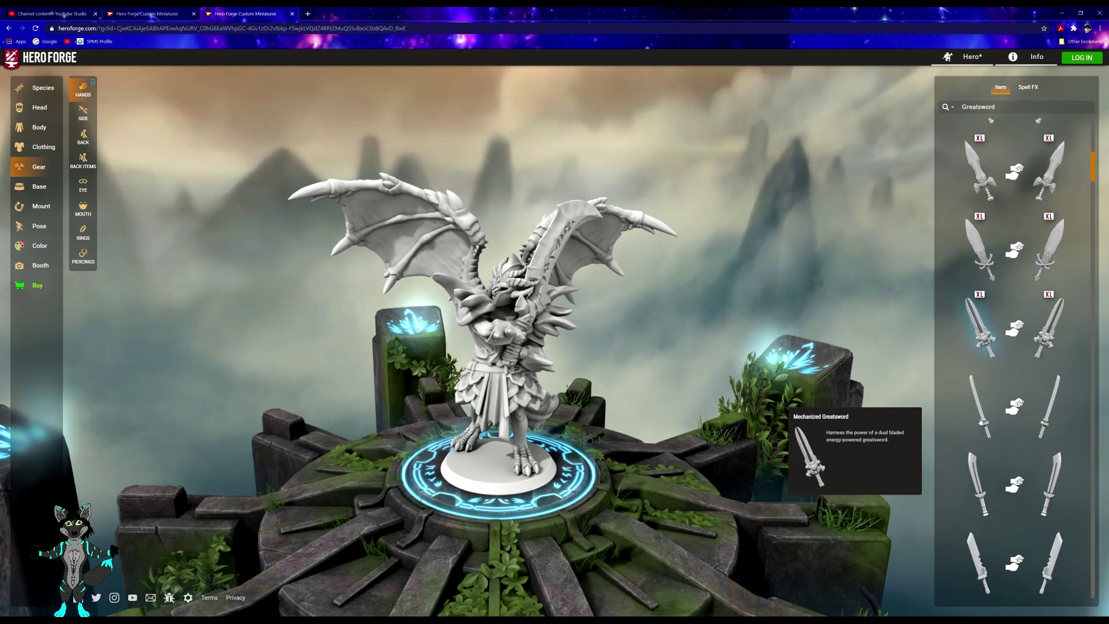
scroll(982, 421, "up", 1)
scroll(647, 260, "up", 1)
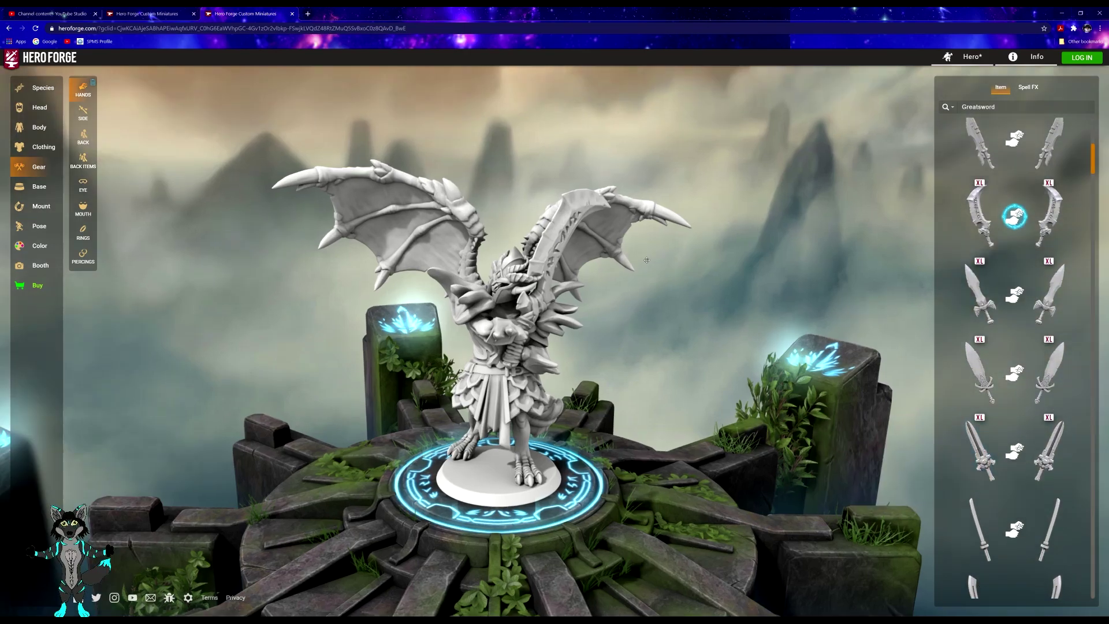
- Hang a potion bottle on the hip from the side gear
left_click(83, 113)
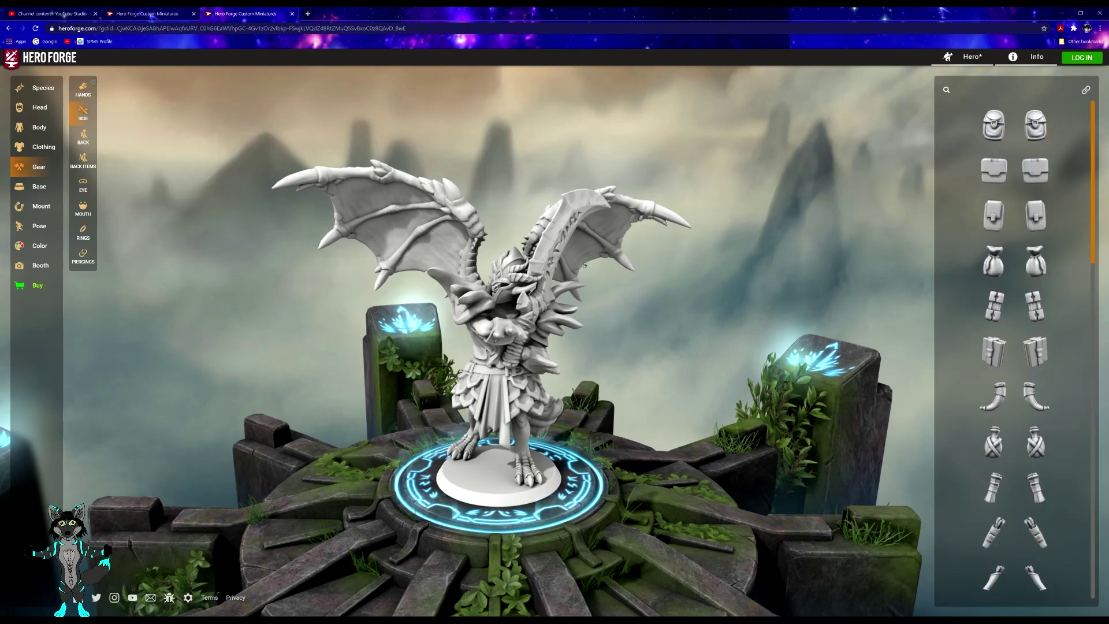
scroll(837, 259, "down", 1)
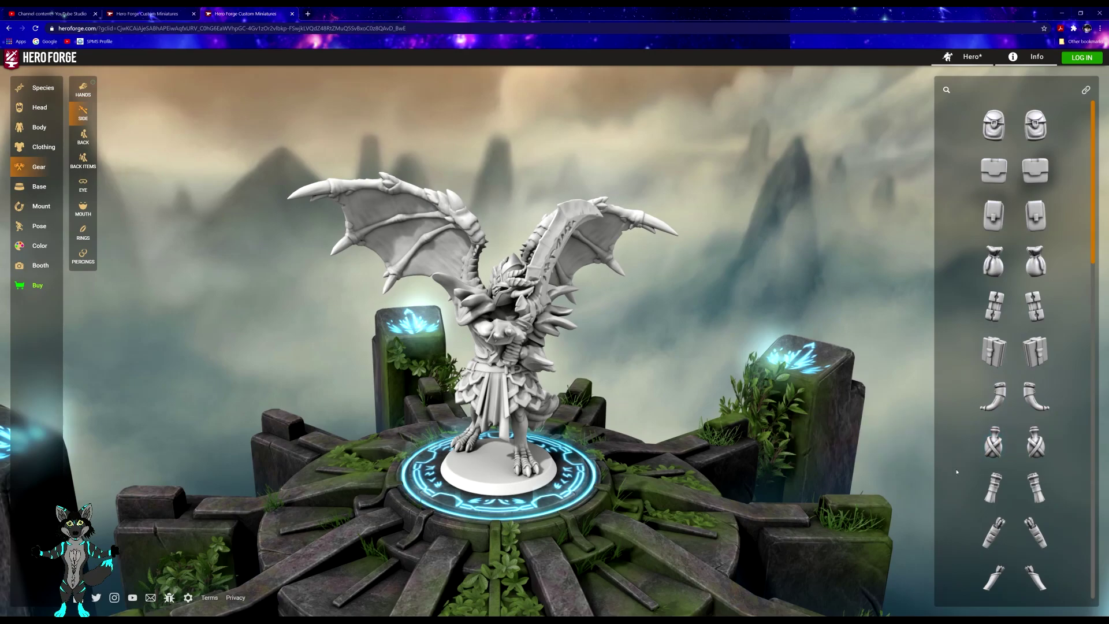
left_click(989, 451)
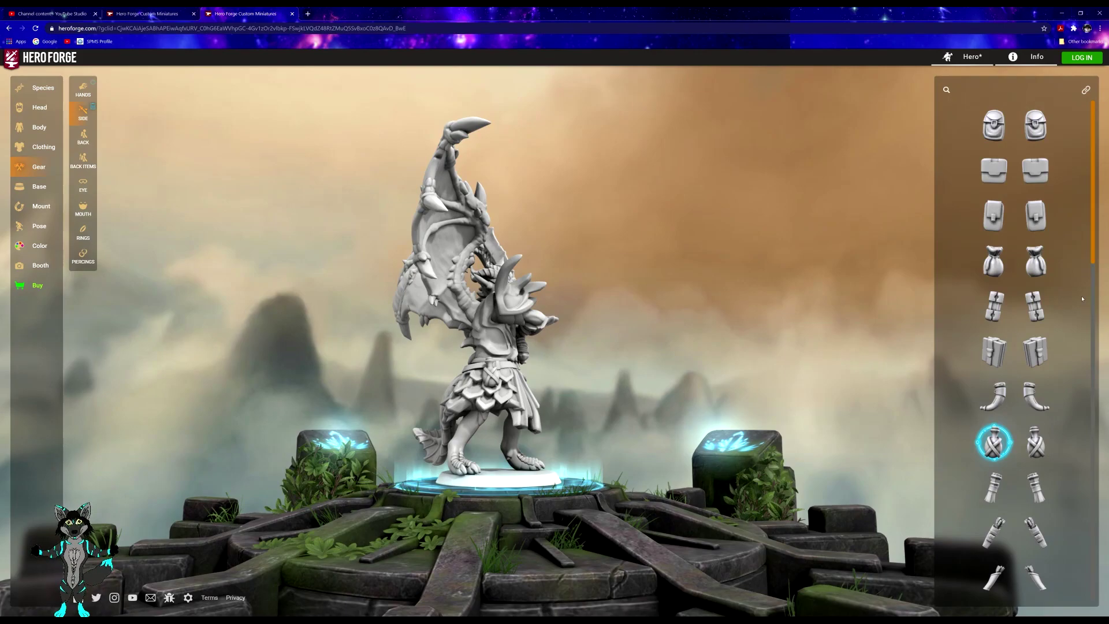
- Add drawstring pouches to both hips, then swap the left one for the potion bottle
scroll(1012, 490, "down", 8)
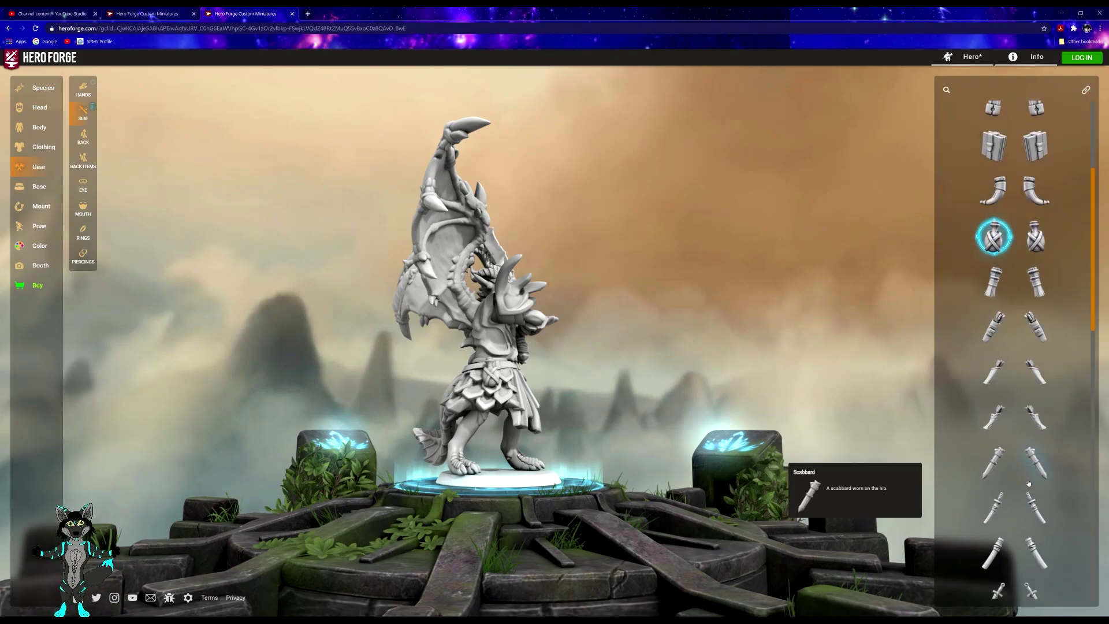
scroll(1028, 489, "down", 3)
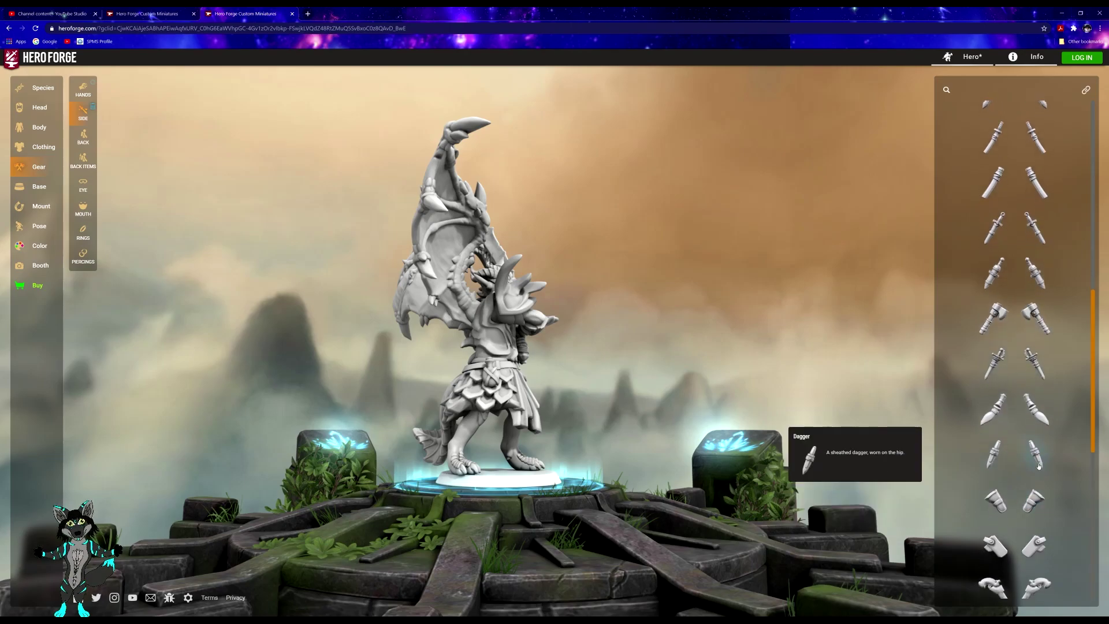
scroll(1038, 466, "down", 2)
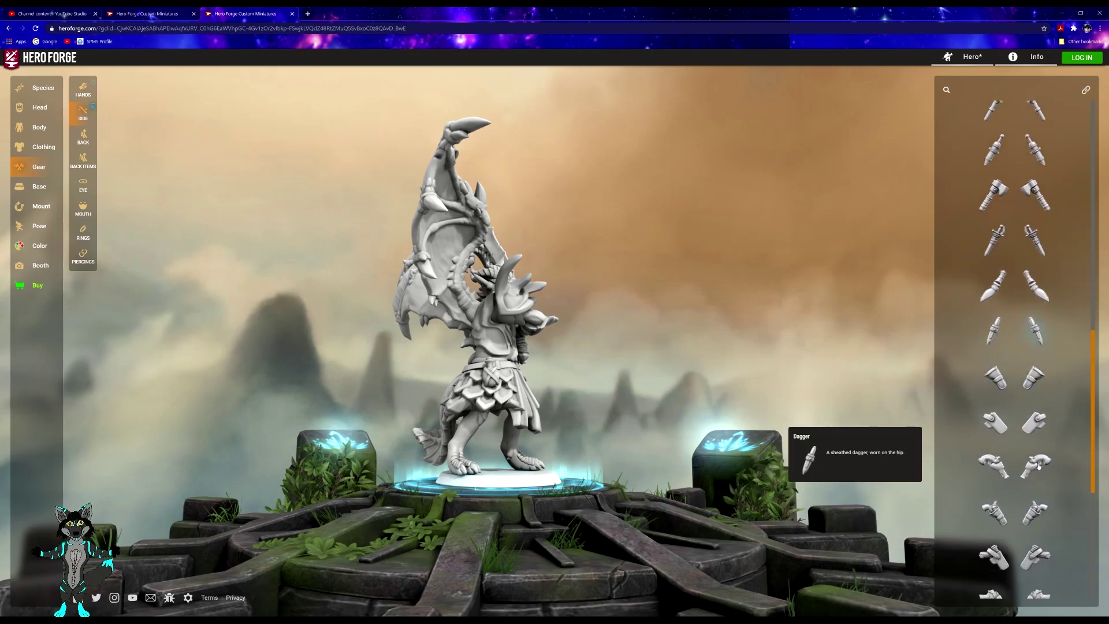
scroll(1004, 456, "down", 3)
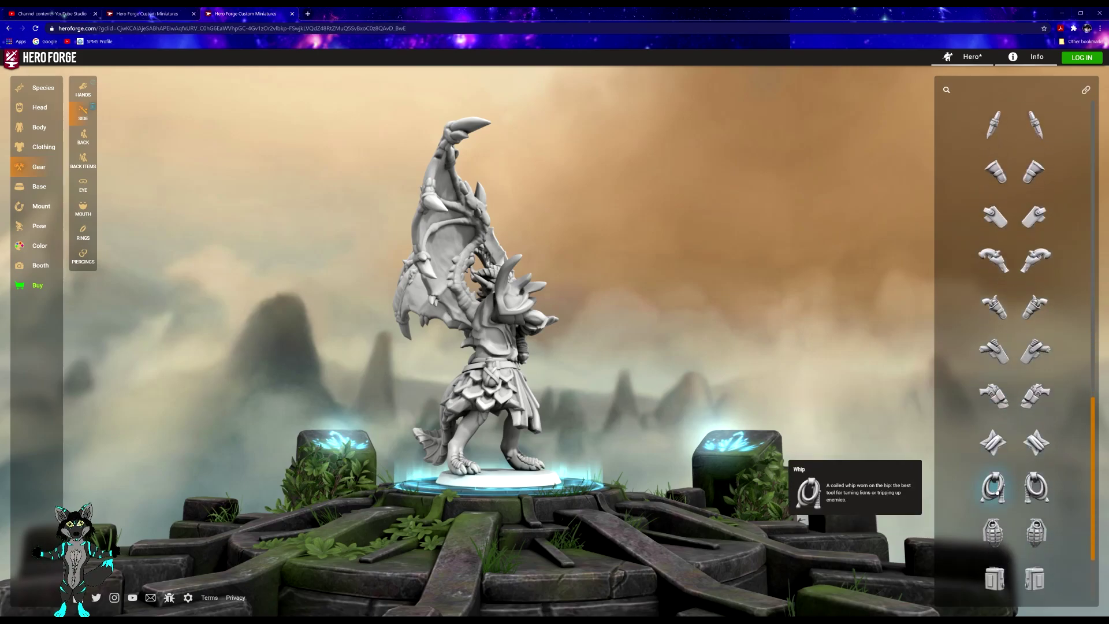
scroll(996, 489, "down", 2)
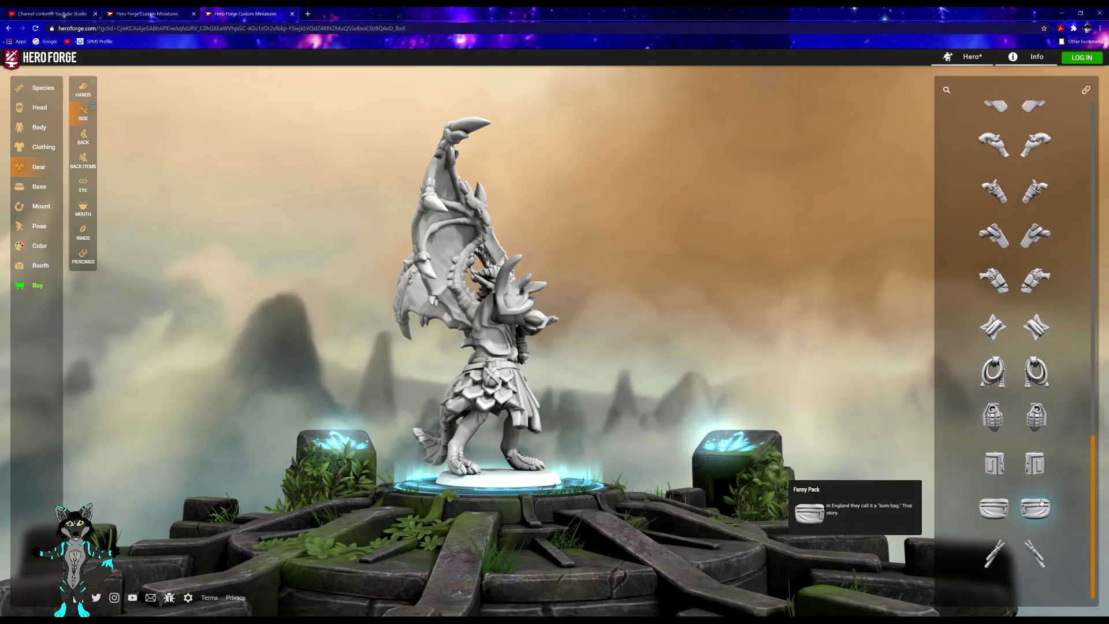
scroll(1029, 549, "up", 10)
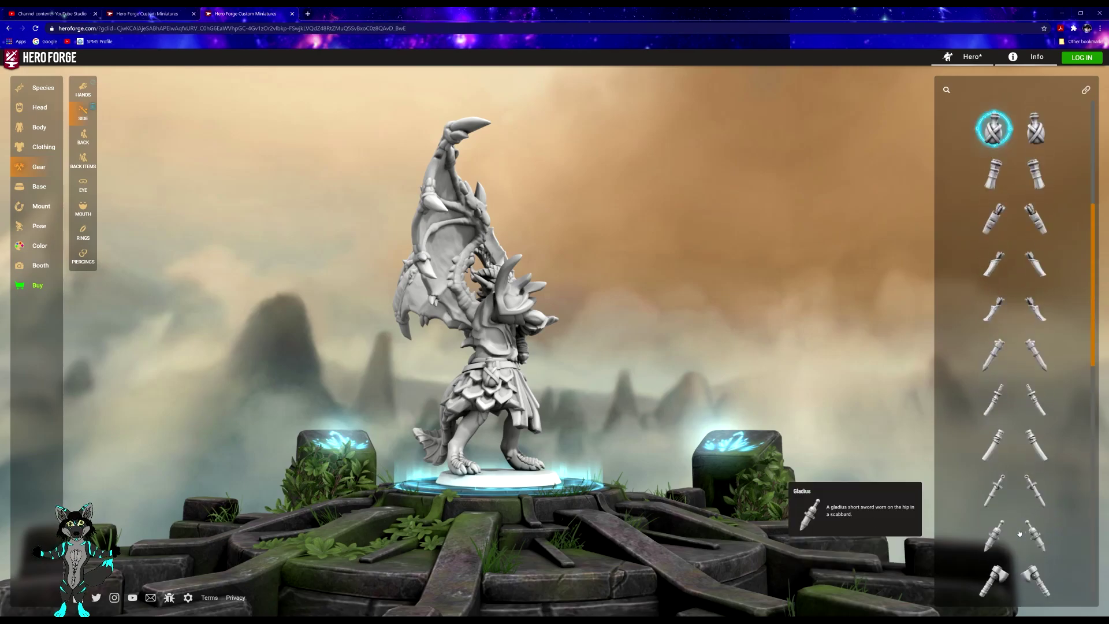
left_click(994, 261)
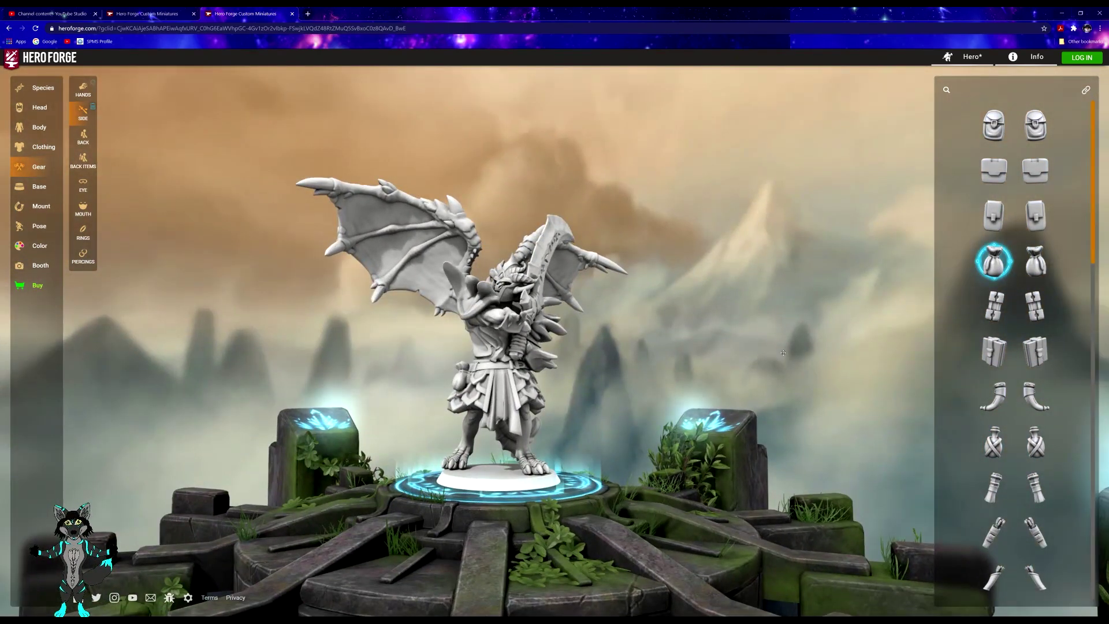
left_click(1036, 261)
scroll(993, 458, "down", 1)
left_click(994, 403)
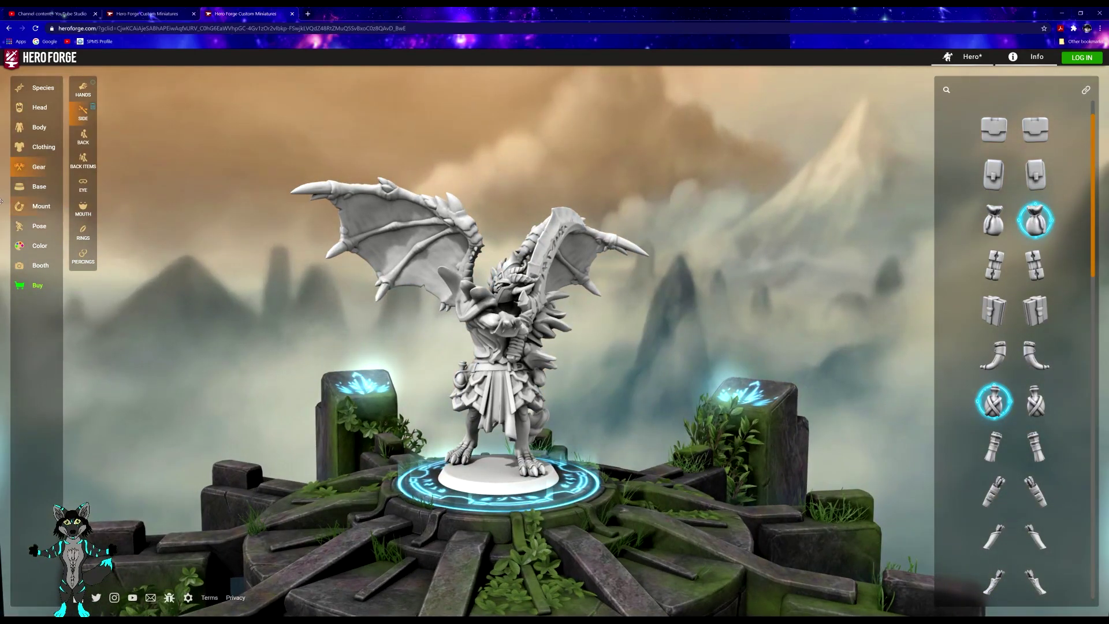
- Search back items for 'Greatshield' and try a Scutum shield on the back
left_click(83, 136)
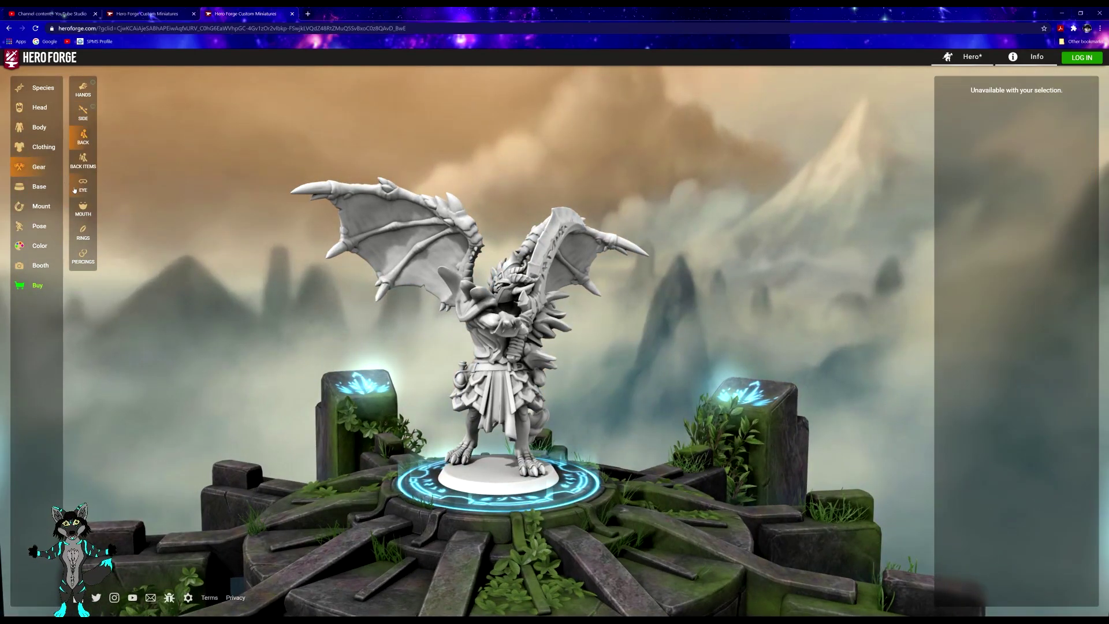
left_click(83, 160)
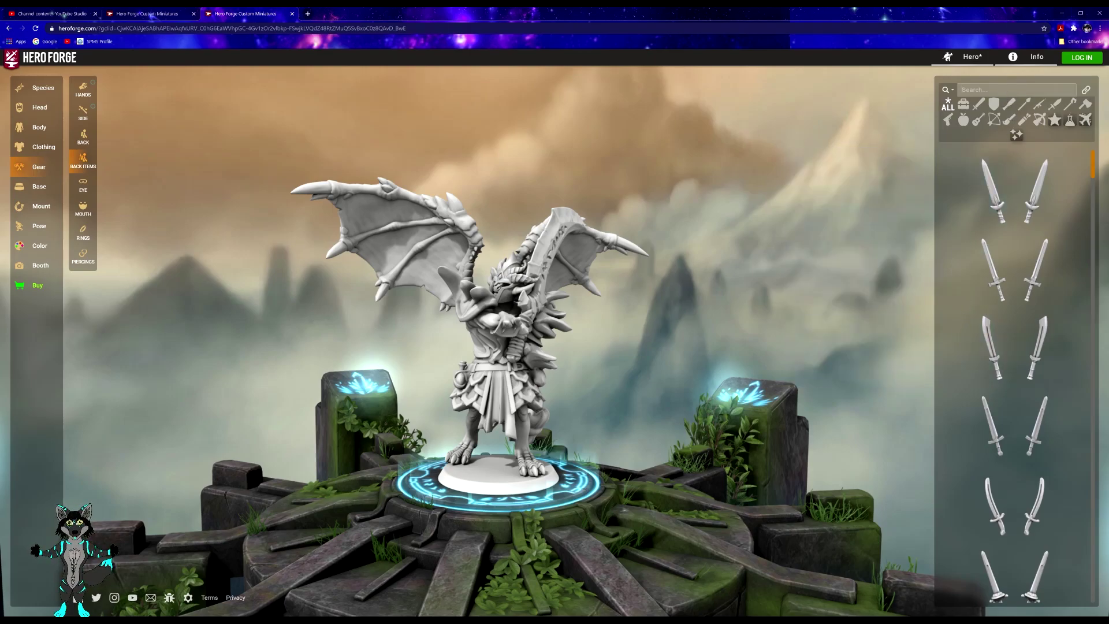
left_click(1009, 90)
type("Greats")
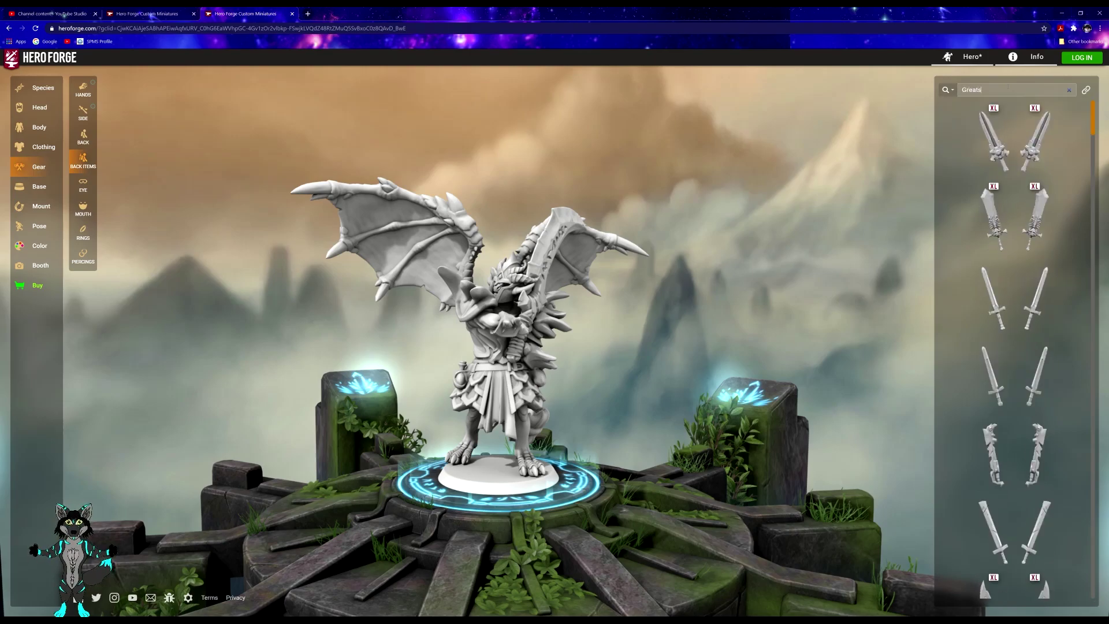
type("h")
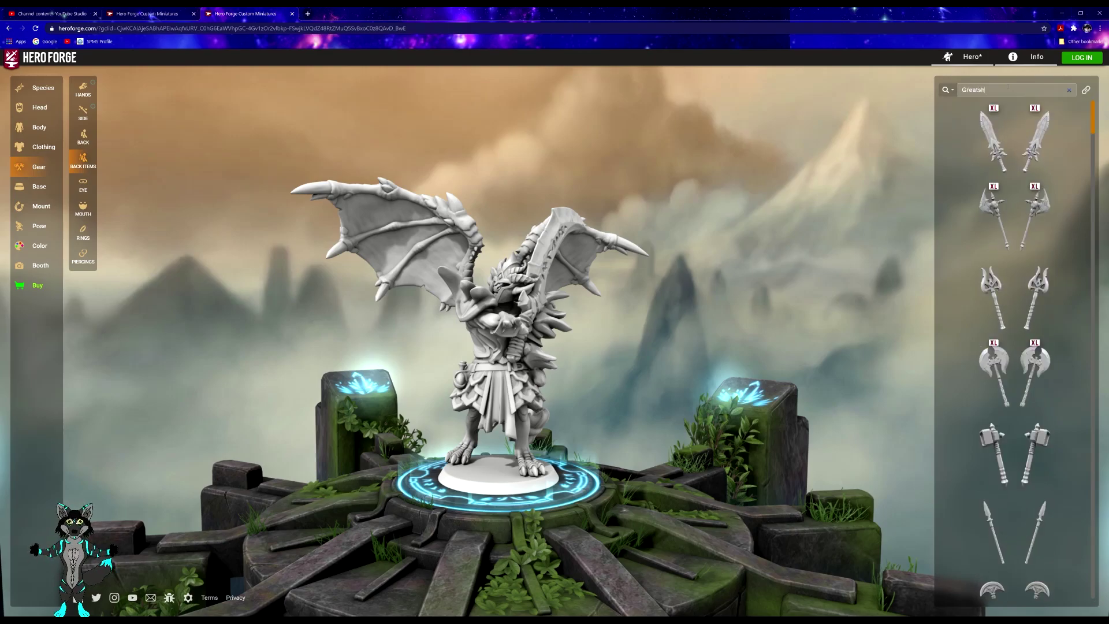
type("ield")
left_click(1024, 360)
scroll(1024, 360, "down", 3)
scroll(1024, 359, "down", 4)
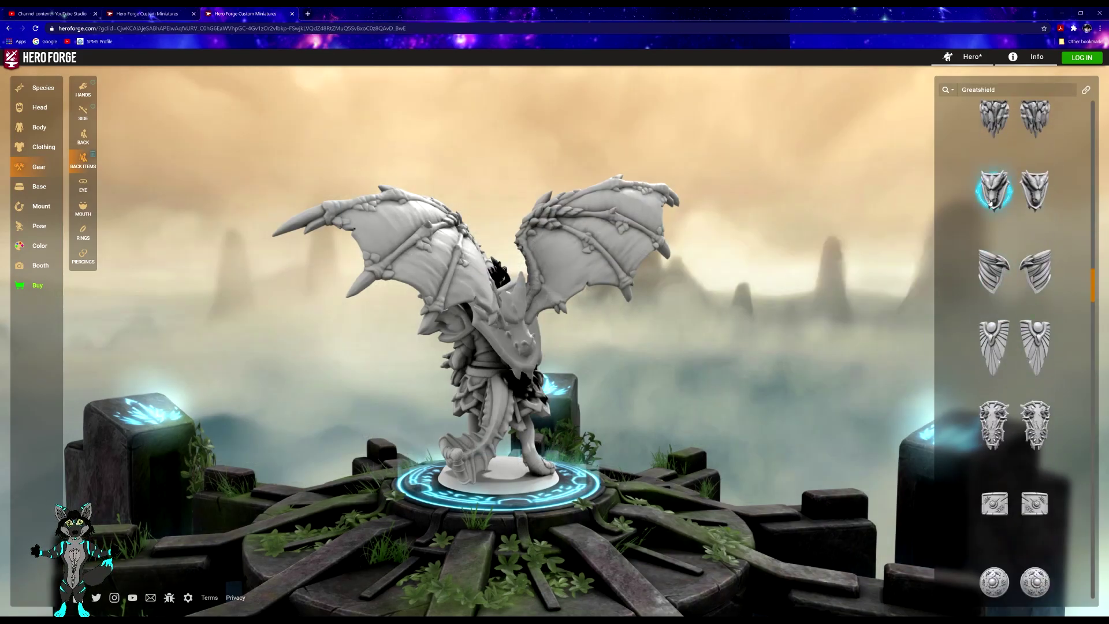
left_click_drag(508, 341, 482, 384)
scroll(1017, 173, "up", 5)
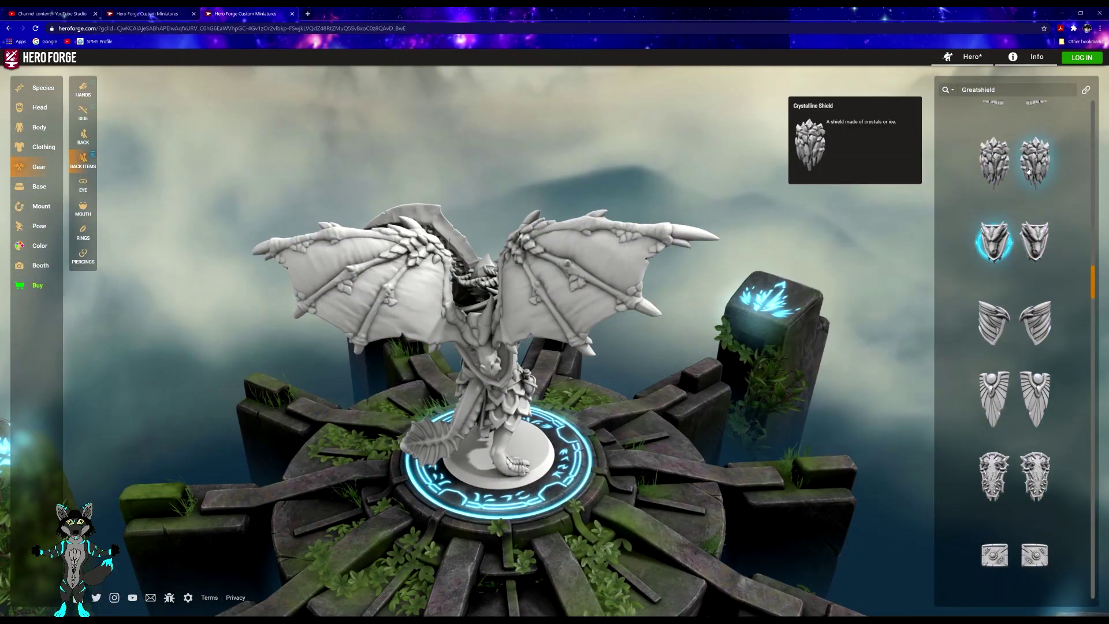
- Search 'Swor' instead and equip the curved Orcish Blade on the back
left_click(1022, 88)
key("BackSpace")
key("BackSpace")
key("BackSpace")
key("BackSpace")
key("BackSpace")
key("BackSpace")
key("BackSpace")
key("BackSpace")
key("BackSpace")
key("BackSpace")
key("BackSpace")
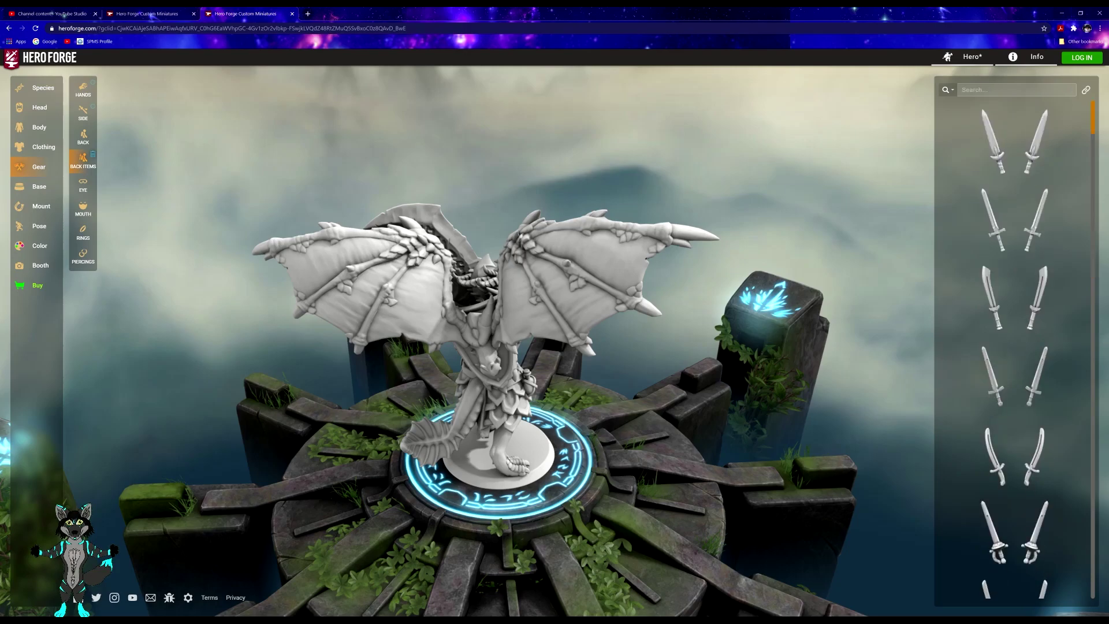
type("Sword")
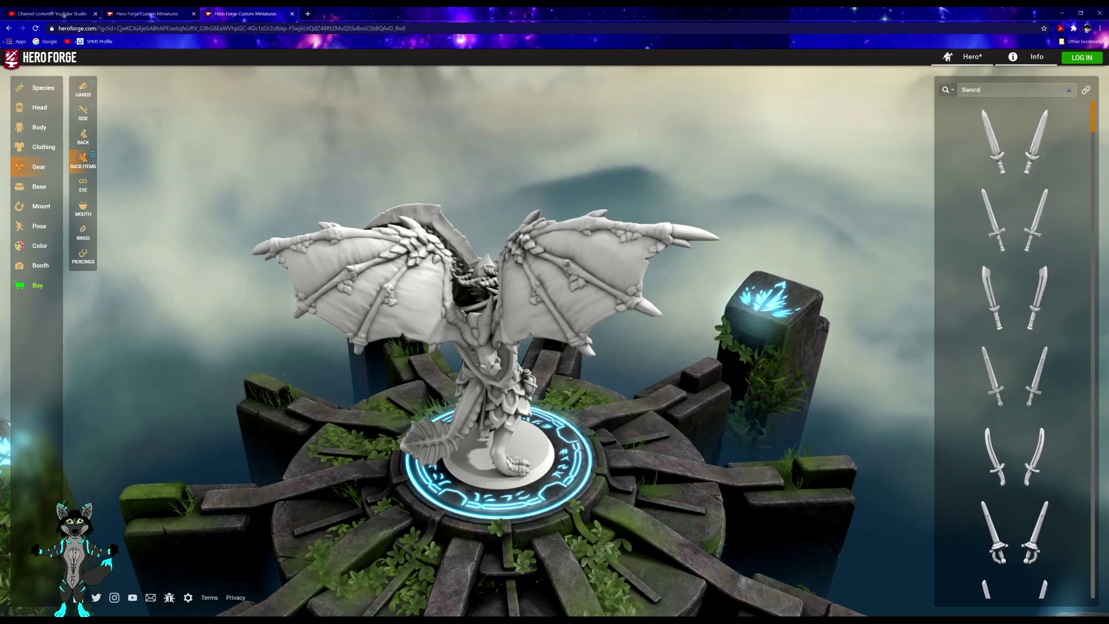
mouse_move(1023, 296)
scroll(1022, 297, "down", 2)
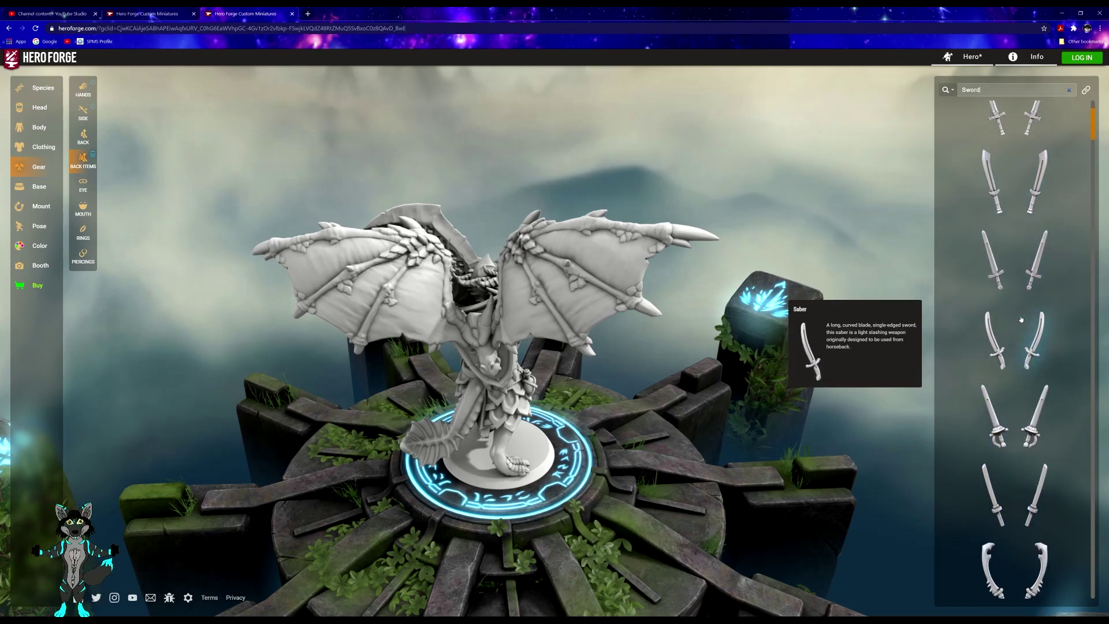
scroll(1037, 462, "down", 1)
scroll(1039, 472, "down", 1)
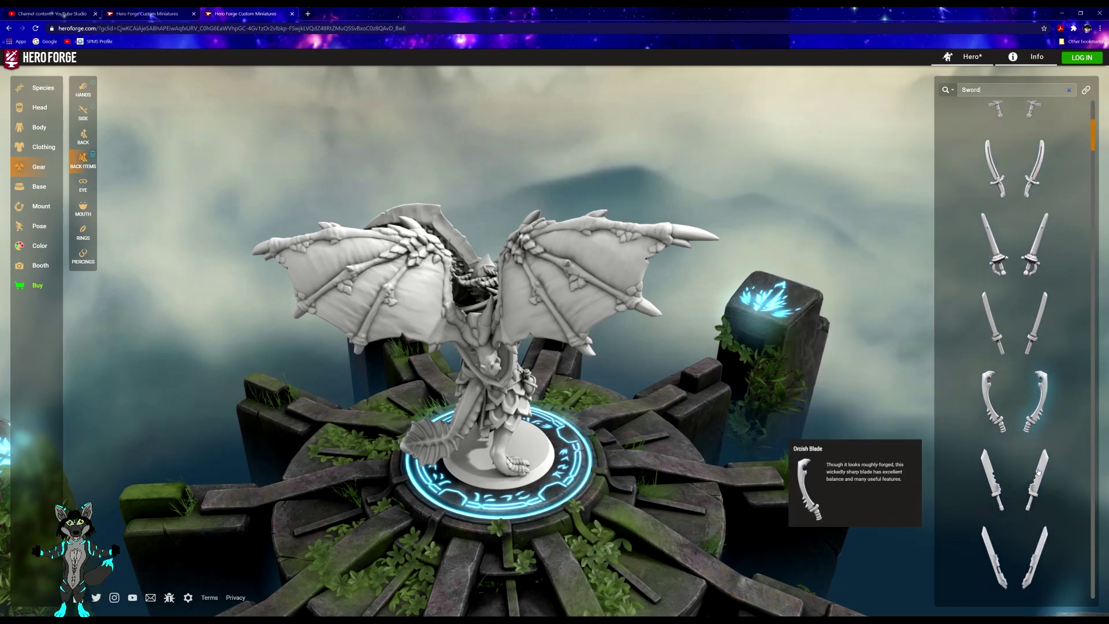
scroll(1042, 407, "up", 1)
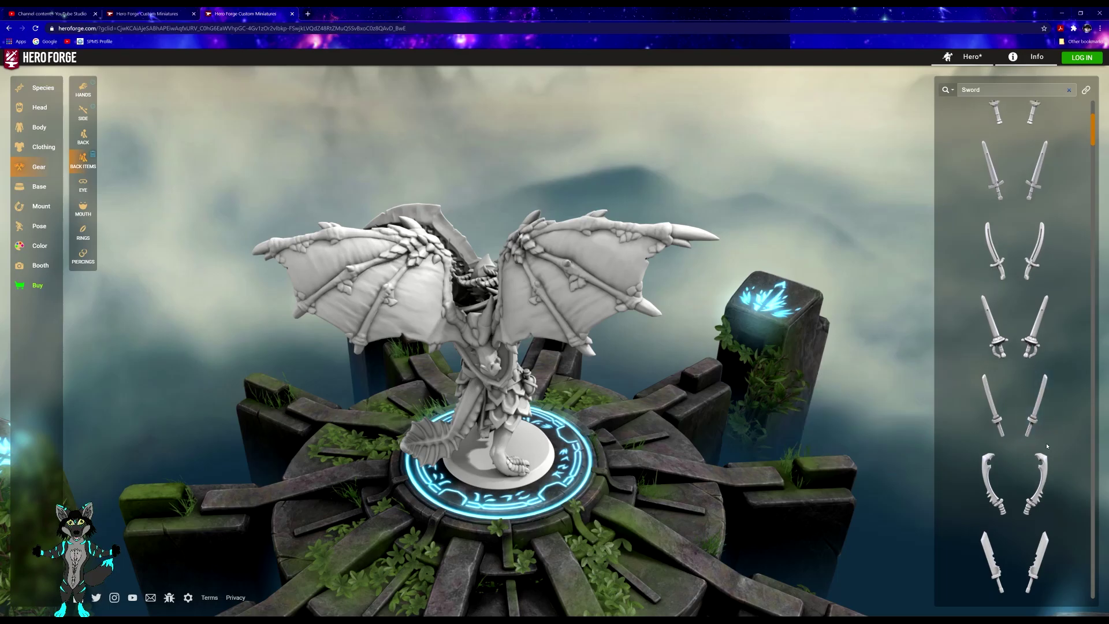
left_click(1034, 471)
left_click_drag(525, 389, 143, 359)
- Browse the eyewear and mouth gear options while swinging the close-up view around
left_click(83, 185)
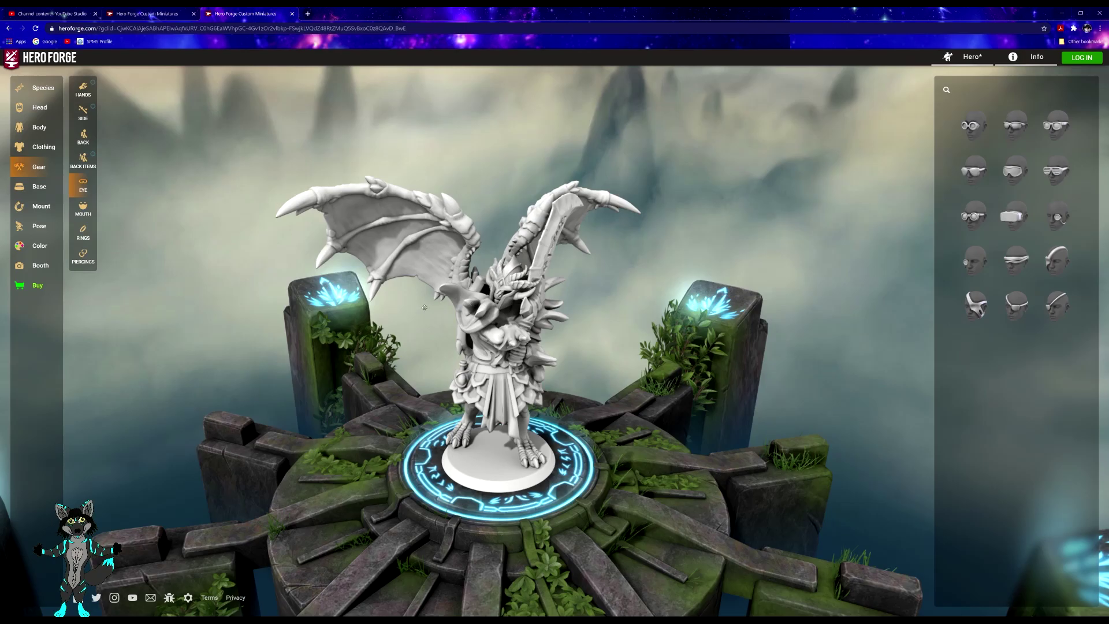
scroll(141, 374, "up", 3)
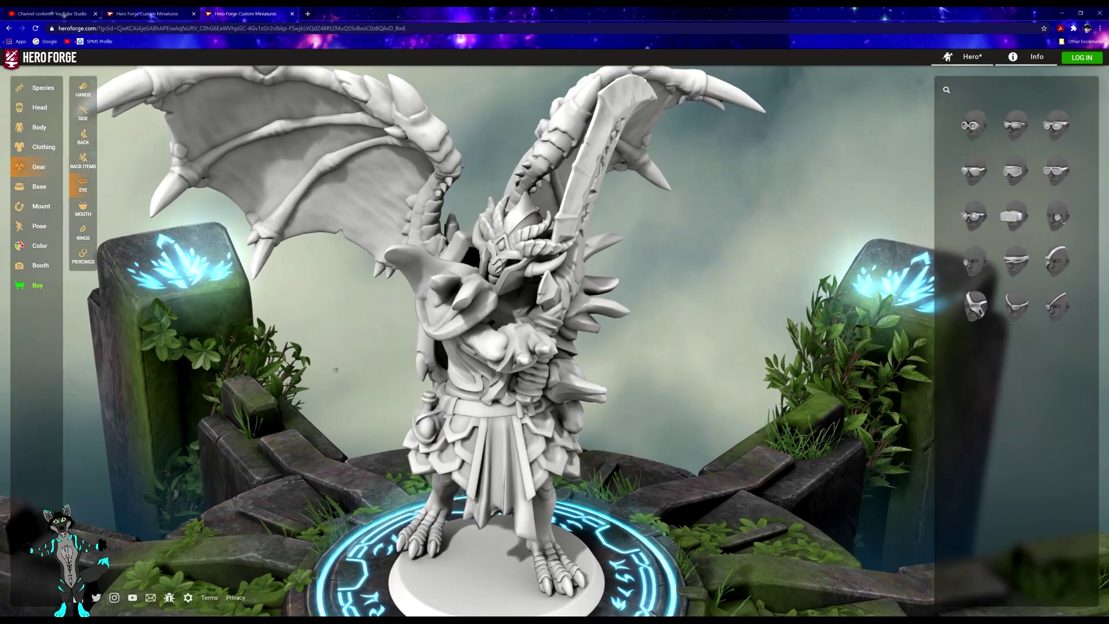
left_click_drag(277, 341, 416, 302)
scroll(417, 302, "down", 5)
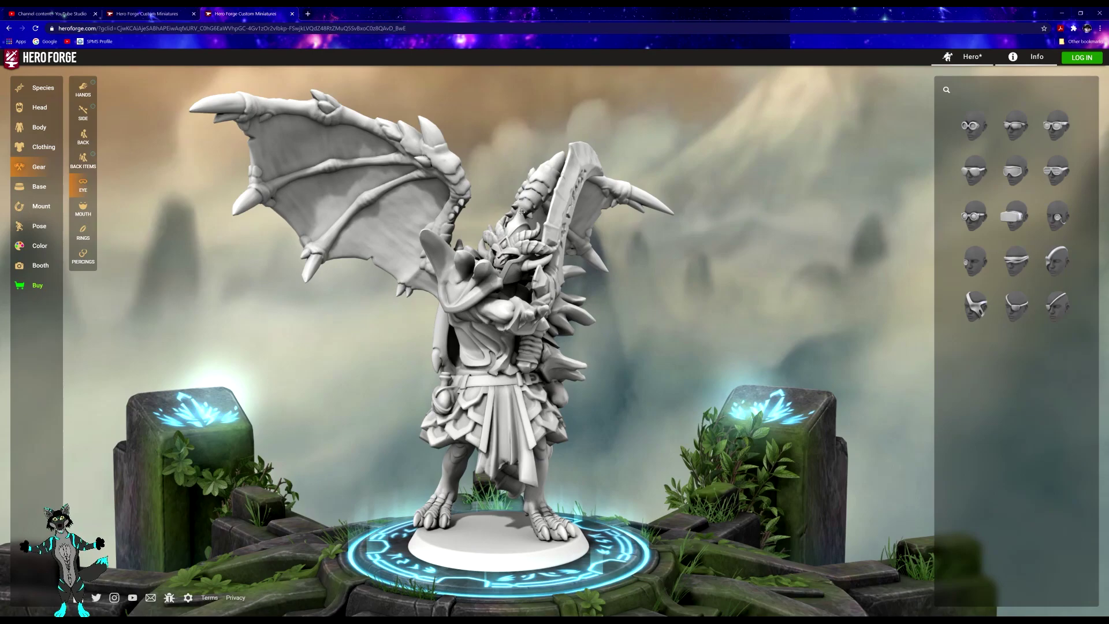
left_click(84, 208)
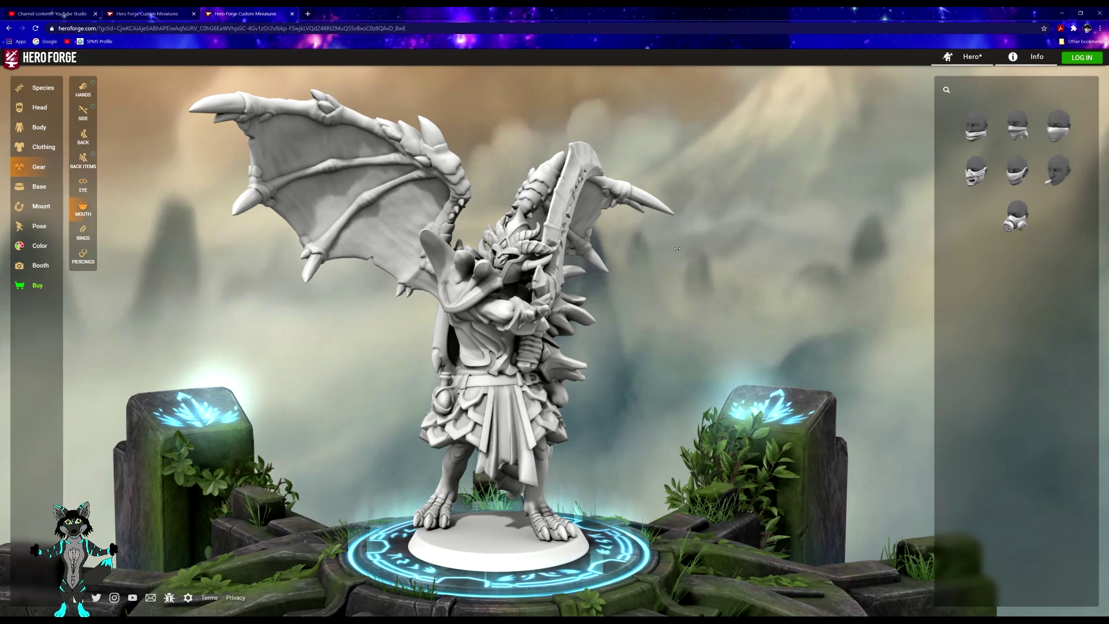
- Put the Diamond Ring on the hero and check the unavailable piercing options
left_click(84, 232)
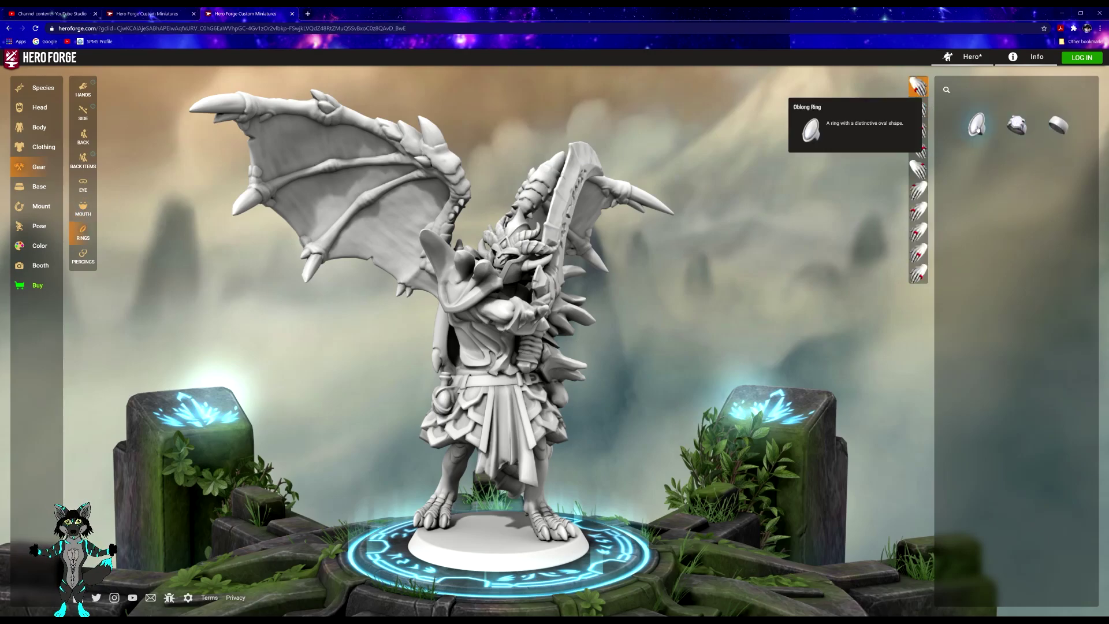
left_click(1016, 126)
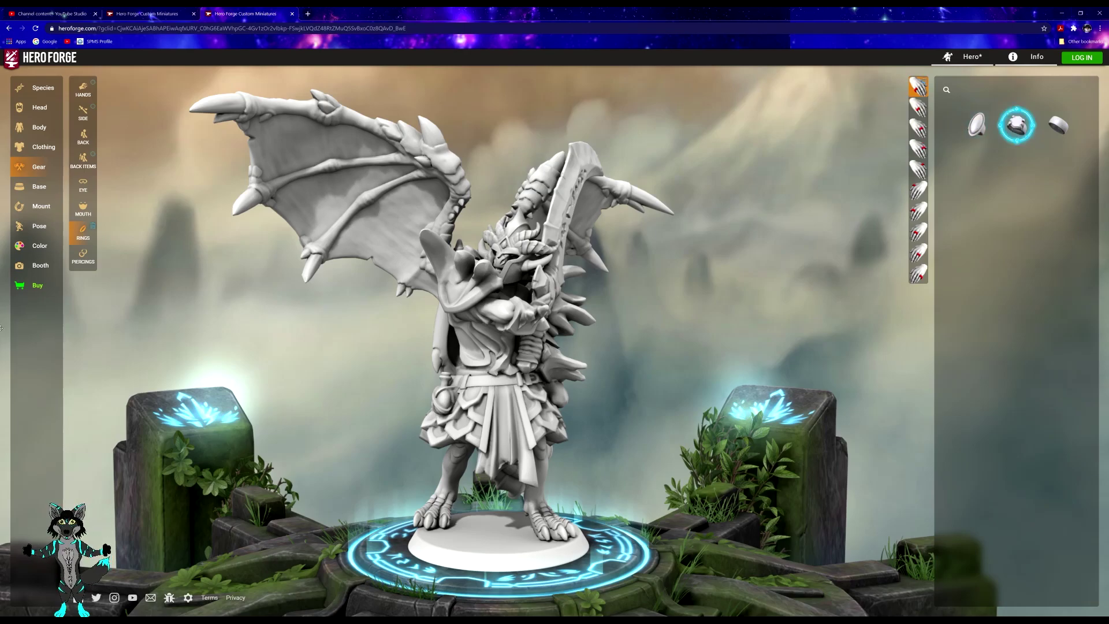
left_click(83, 256)
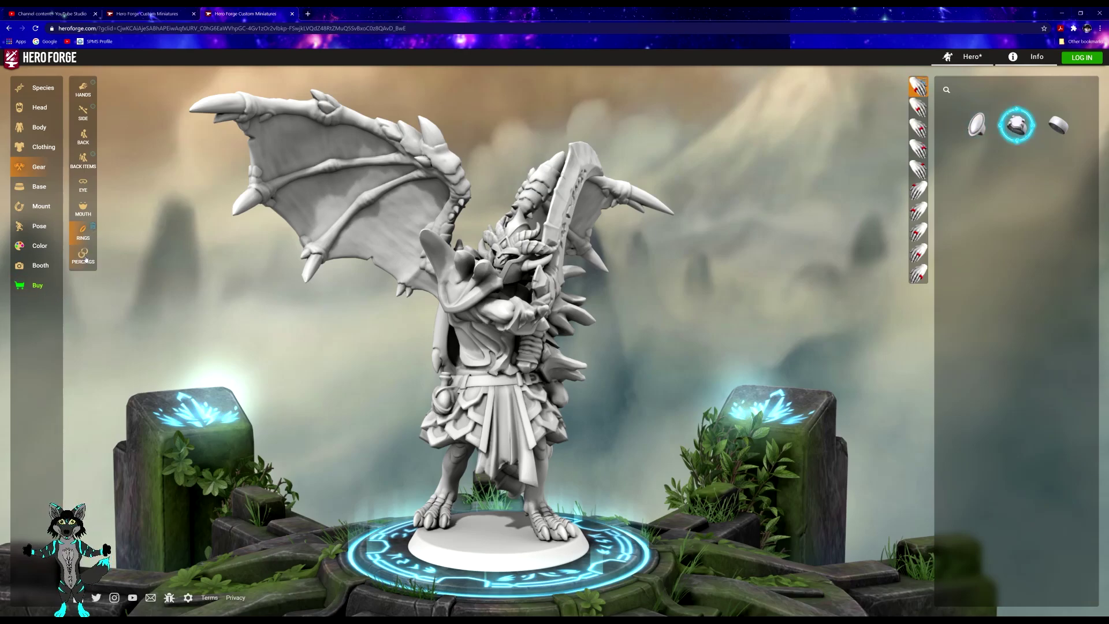
- Stand the miniature on a City Rubble XL base with a Curved rim
left_click(36, 186)
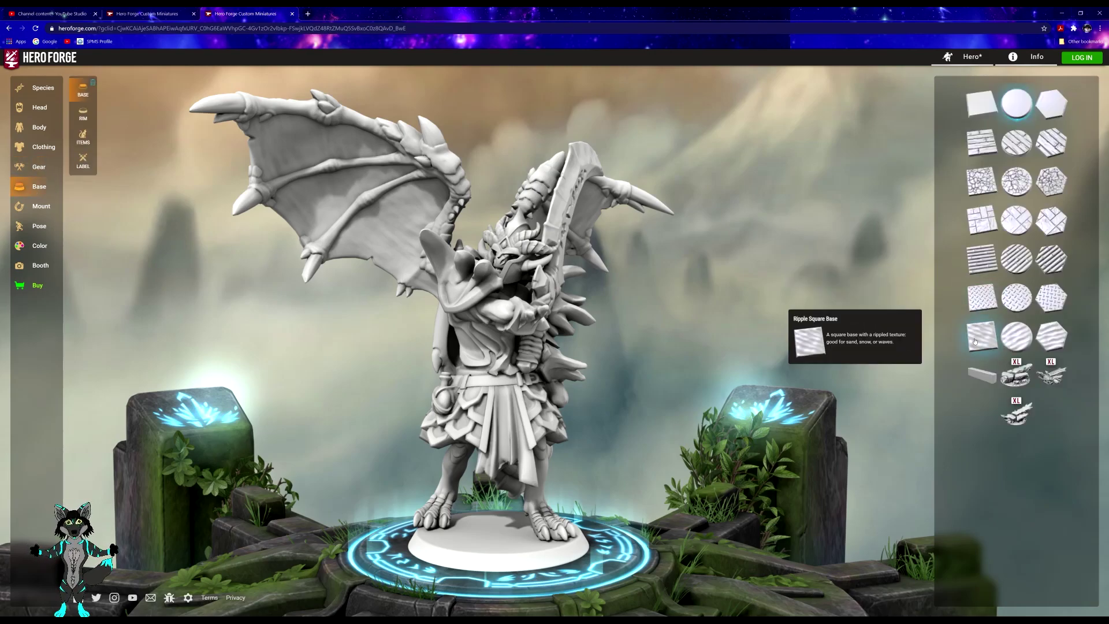
mouse_move(1013, 421)
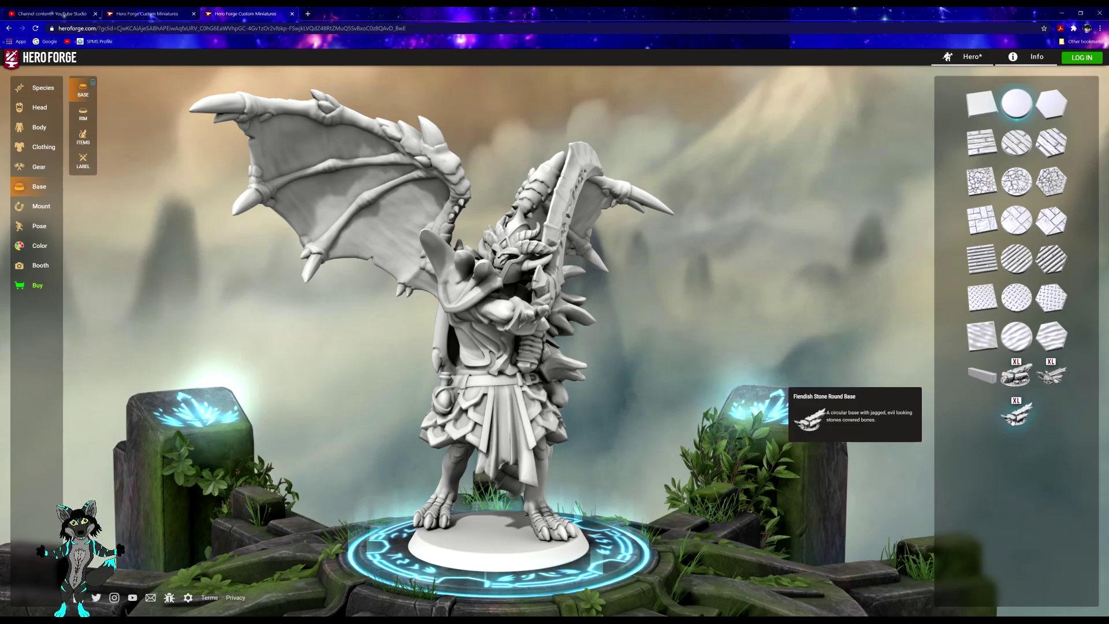
left_click(1060, 377)
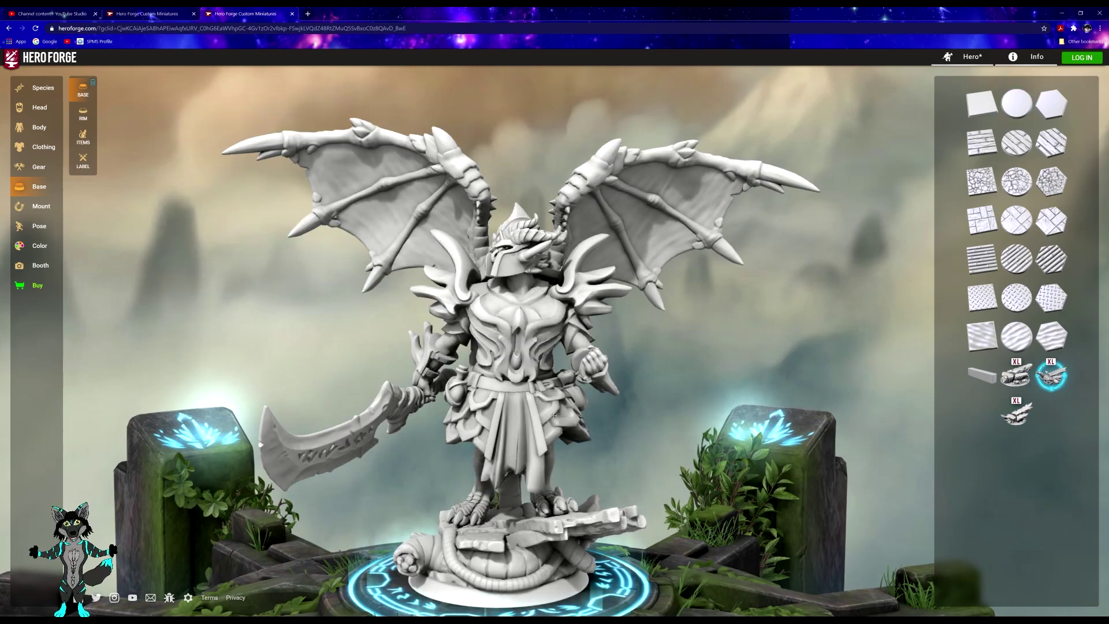
left_click_drag(556, 412, 970, 359)
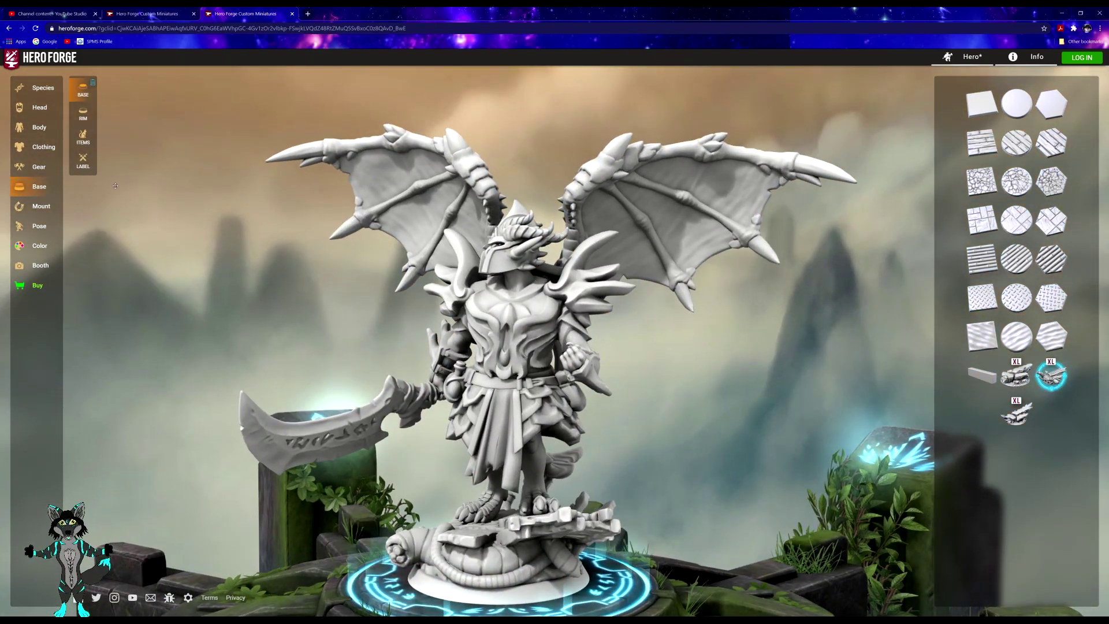
left_click(83, 112)
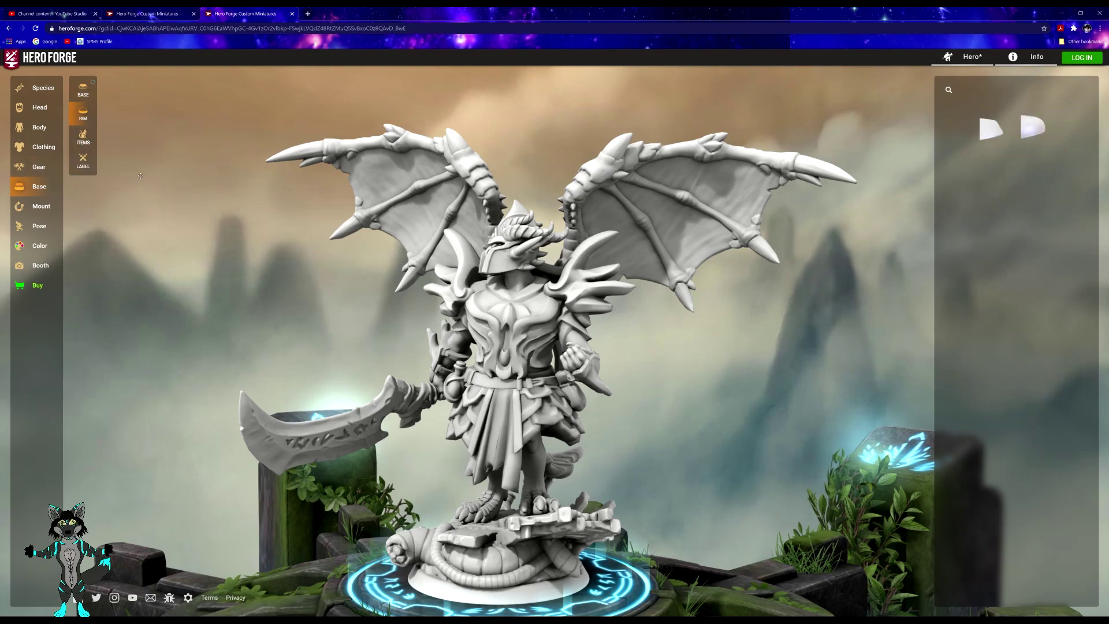
left_click(1043, 120)
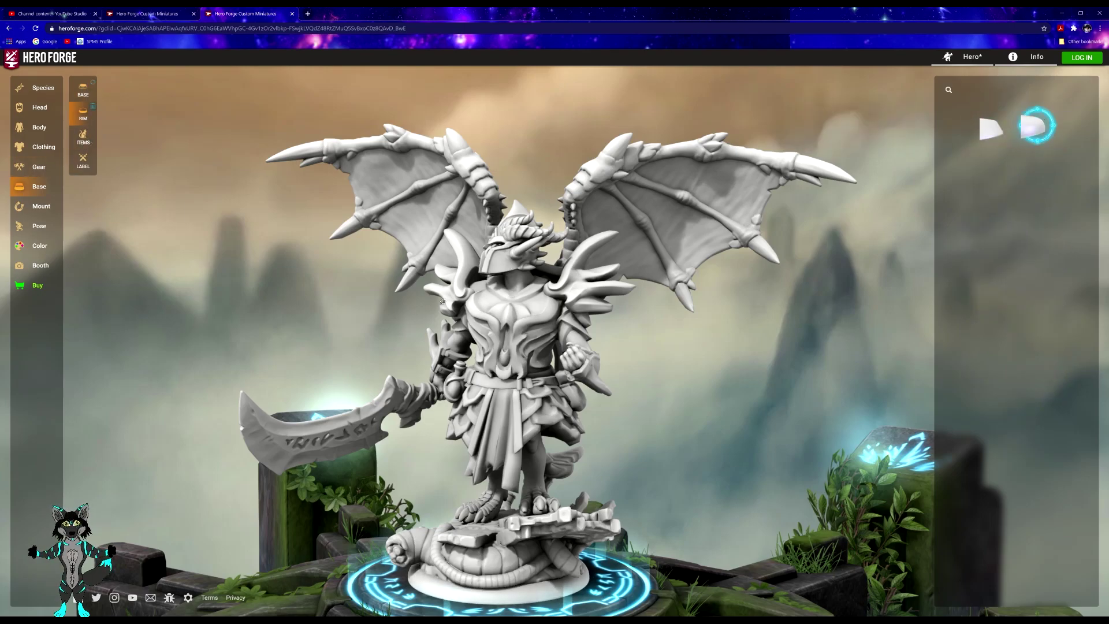
- Browse the base decorative items and add a small chest to the base
left_click(82, 137)
scroll(1040, 231, "down", 5)
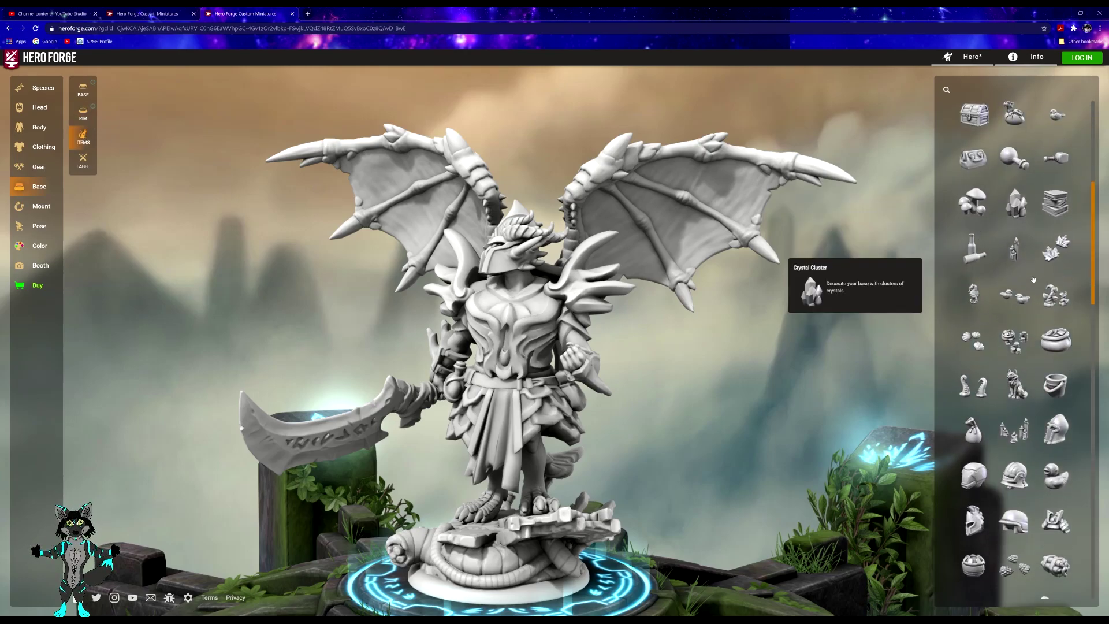
mouse_move(769, 323)
left_mouse_down()
mouse_move(855, 326)
mouse_move(765, 323)
left_mouse_up()
scroll(1040, 301, "down", 1)
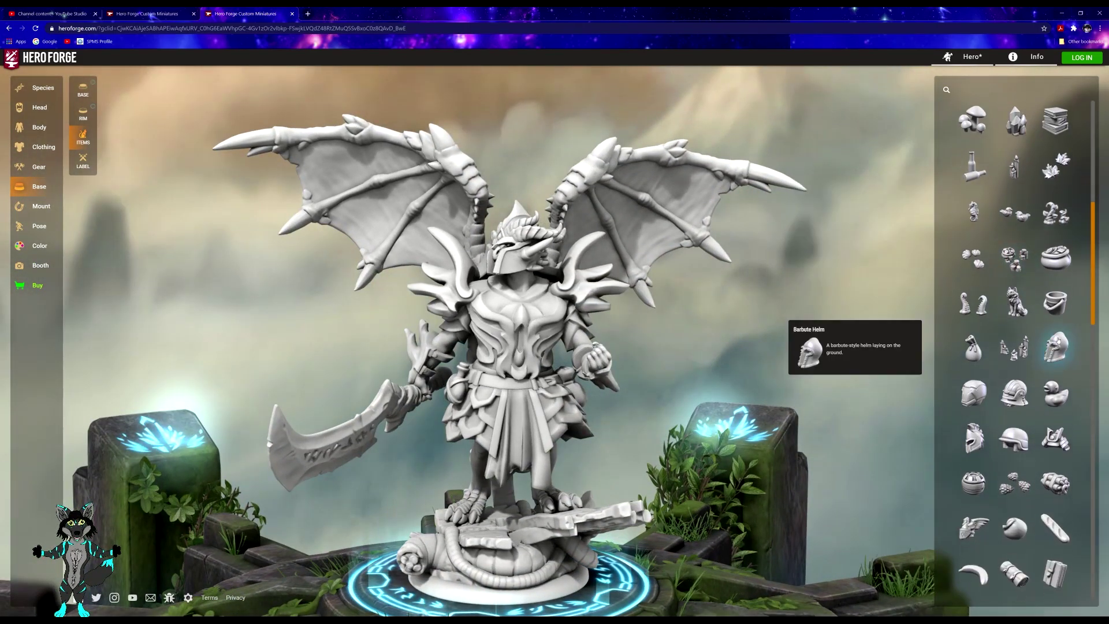
scroll(1061, 341, "down", 2)
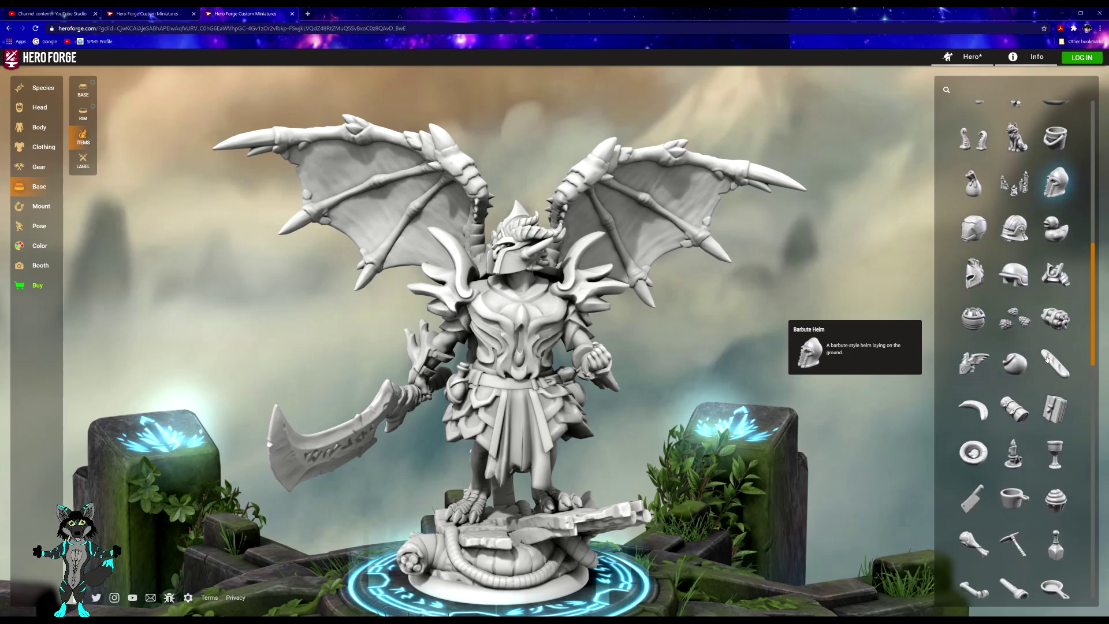
scroll(958, 375, "down", 3)
scroll(959, 374, "down", 6)
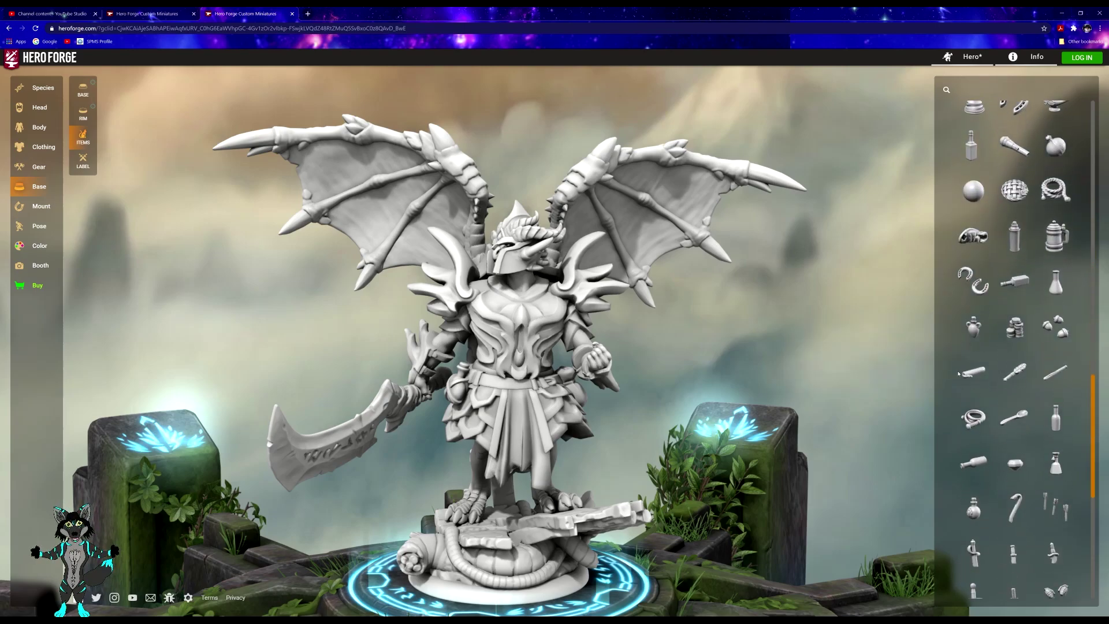
scroll(970, 374, "down", 1)
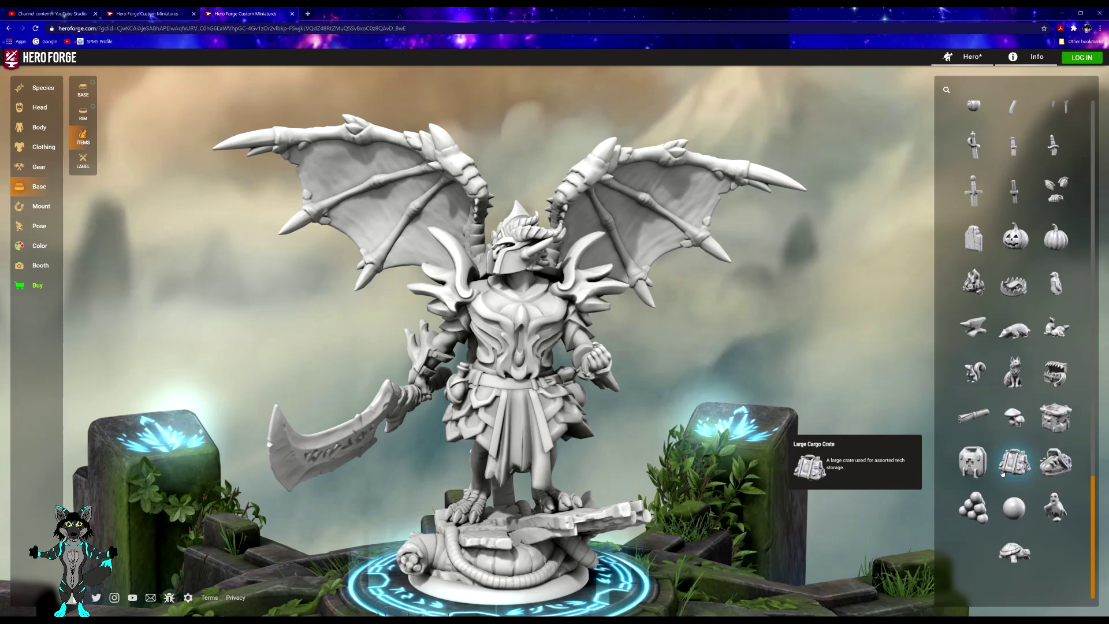
left_click(82, 137)
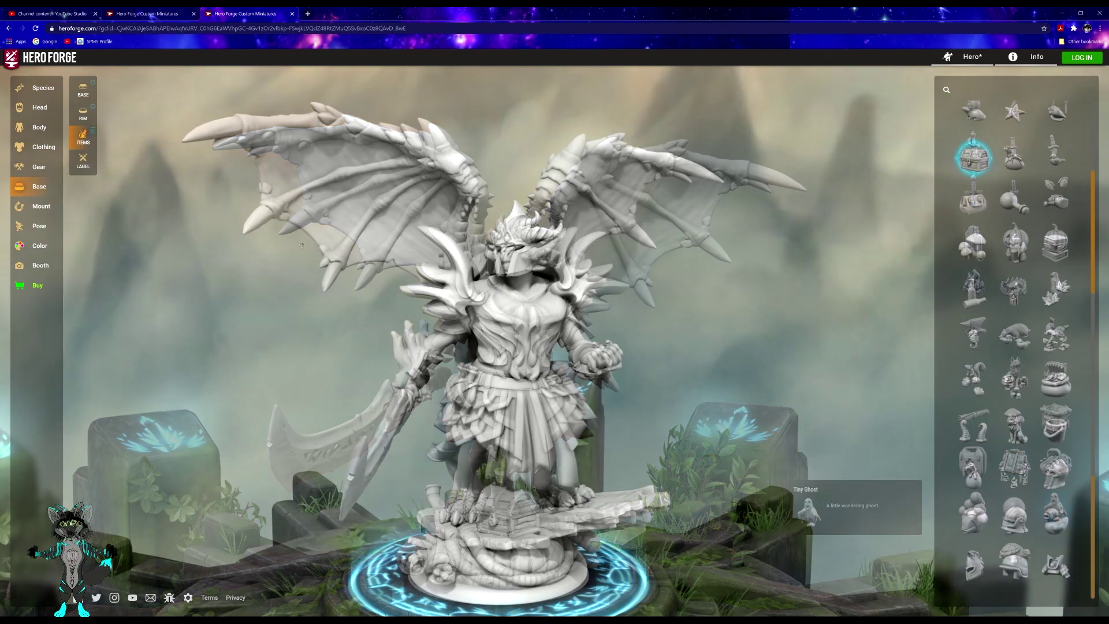
- Put the Hero Forge logo label under the base and check the mount options
left_click(84, 159)
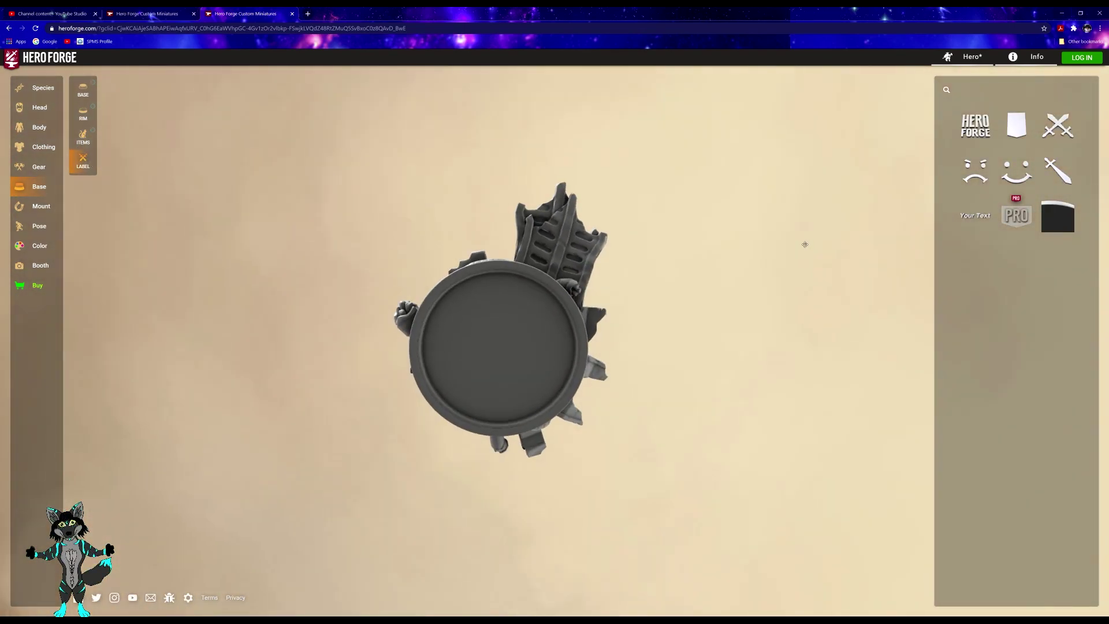
left_click(975, 124)
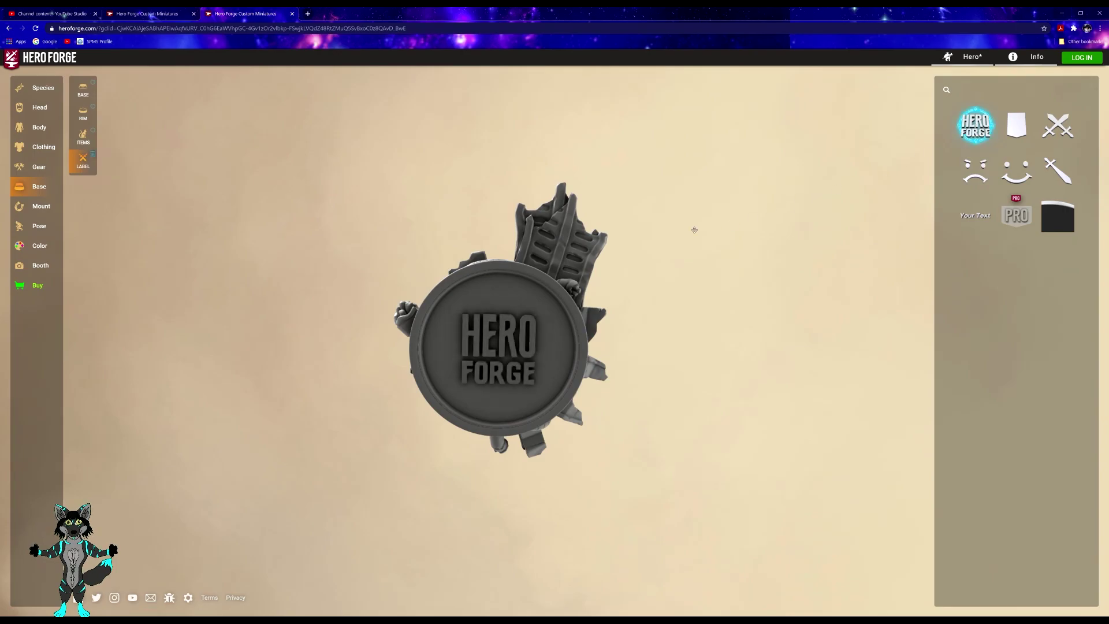
left_click(34, 207)
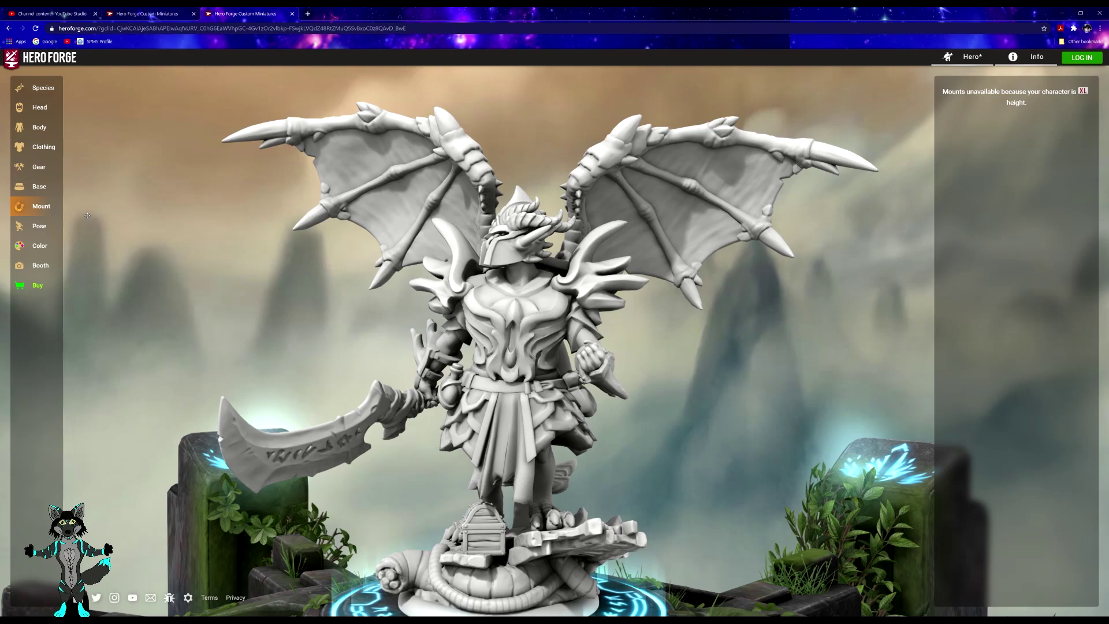
- Set the face expression to Cocky 0.48, Snarl 0.61 and AAAARRRGGGGHH!!! at full 1
left_click(37, 227)
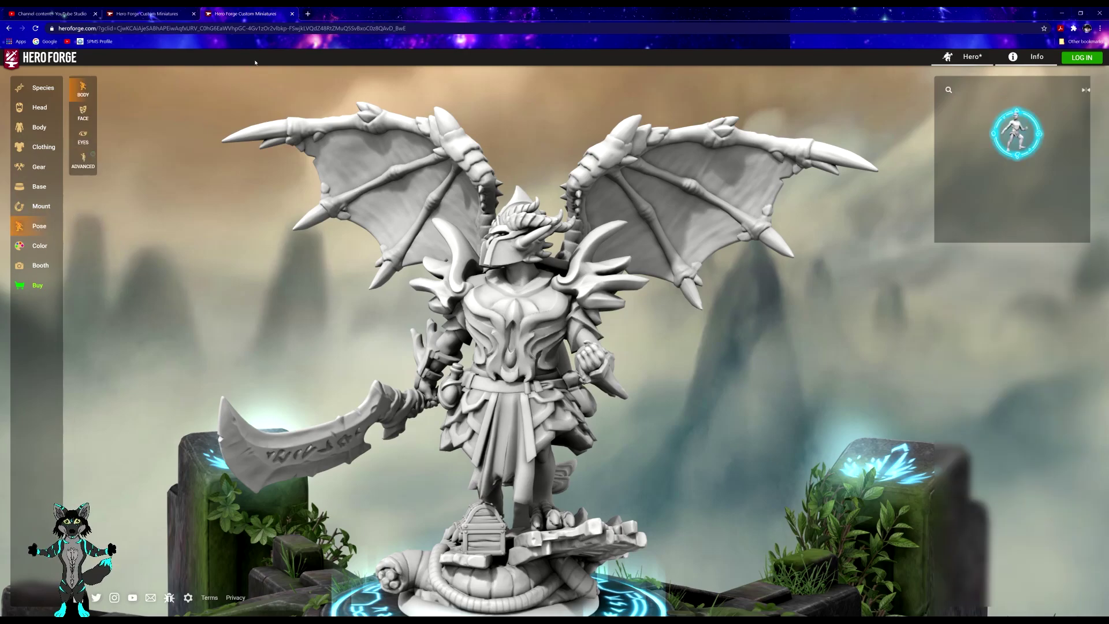
left_click(83, 113)
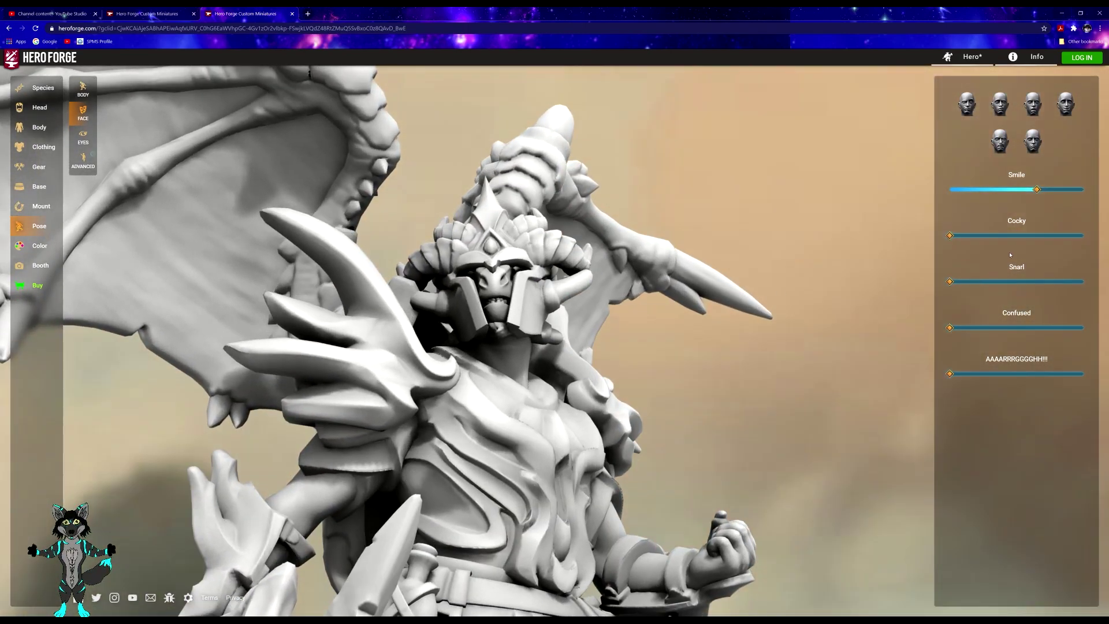
mouse_move(1010, 236)
left_mouse_down()
mouse_move(992, 243)
mouse_move(1000, 243)
left_mouse_up()
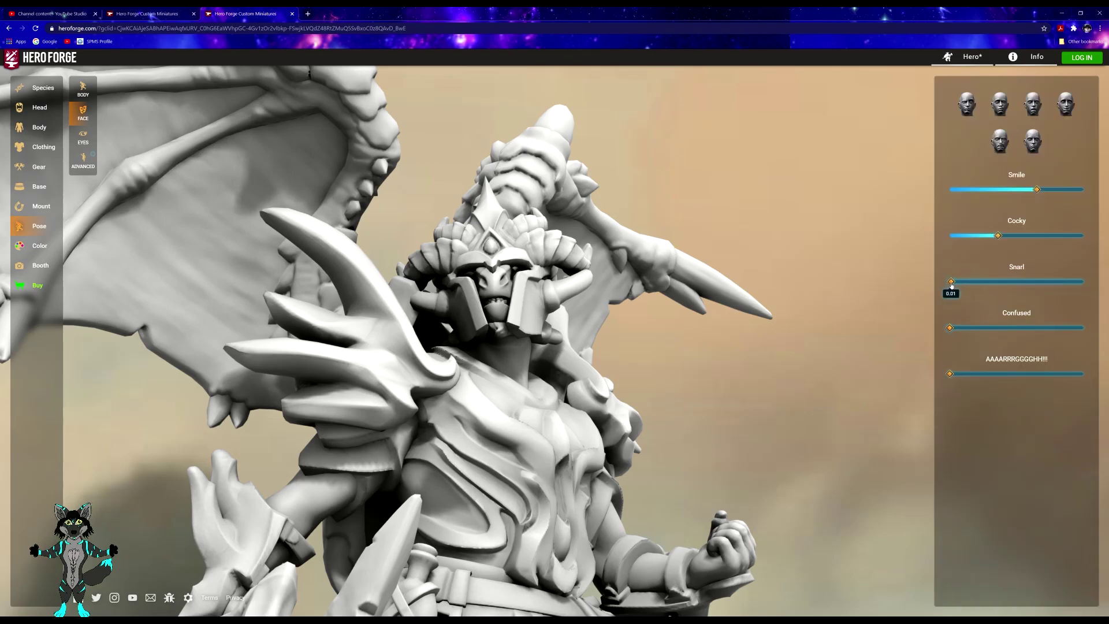
left_click_drag(953, 284, 1039, 282)
left_click_drag(953, 374, 1078, 374)
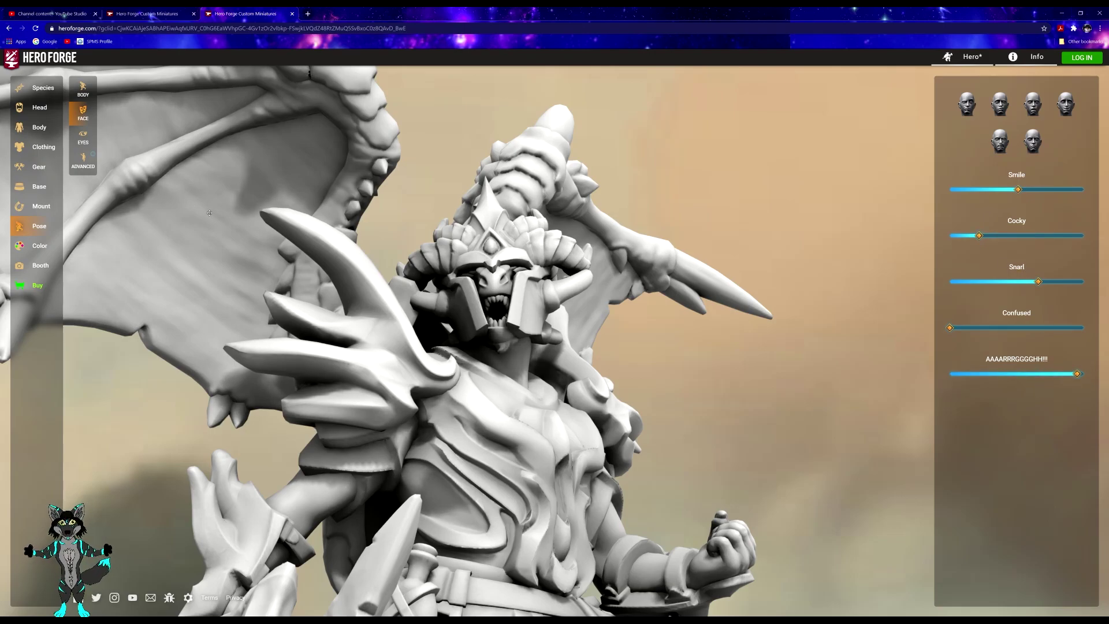
left_click(83, 138)
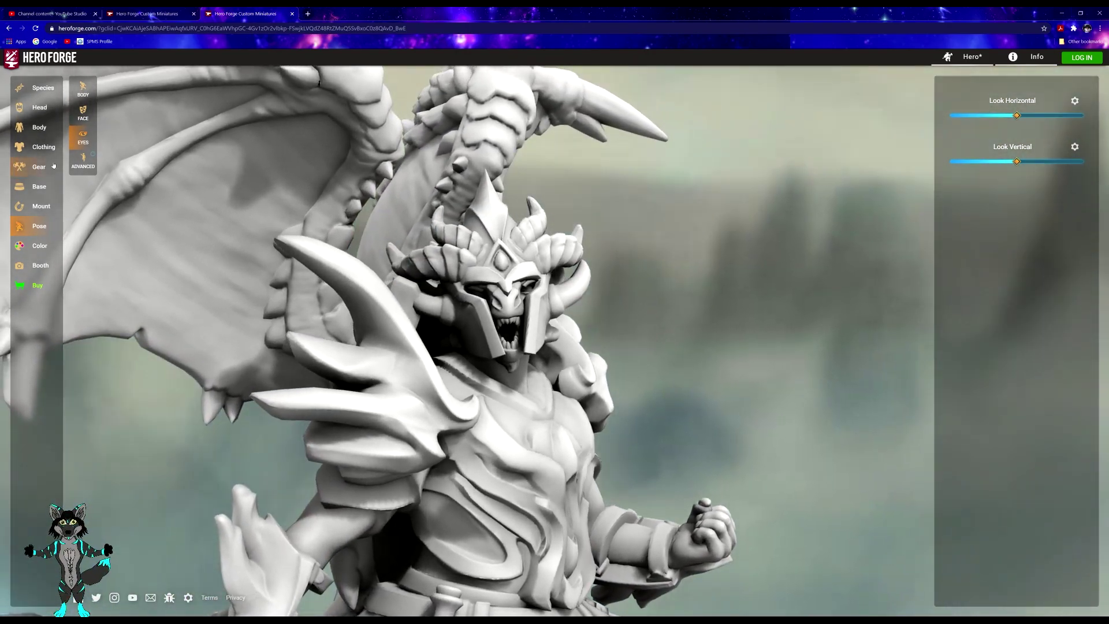
left_click(83, 160)
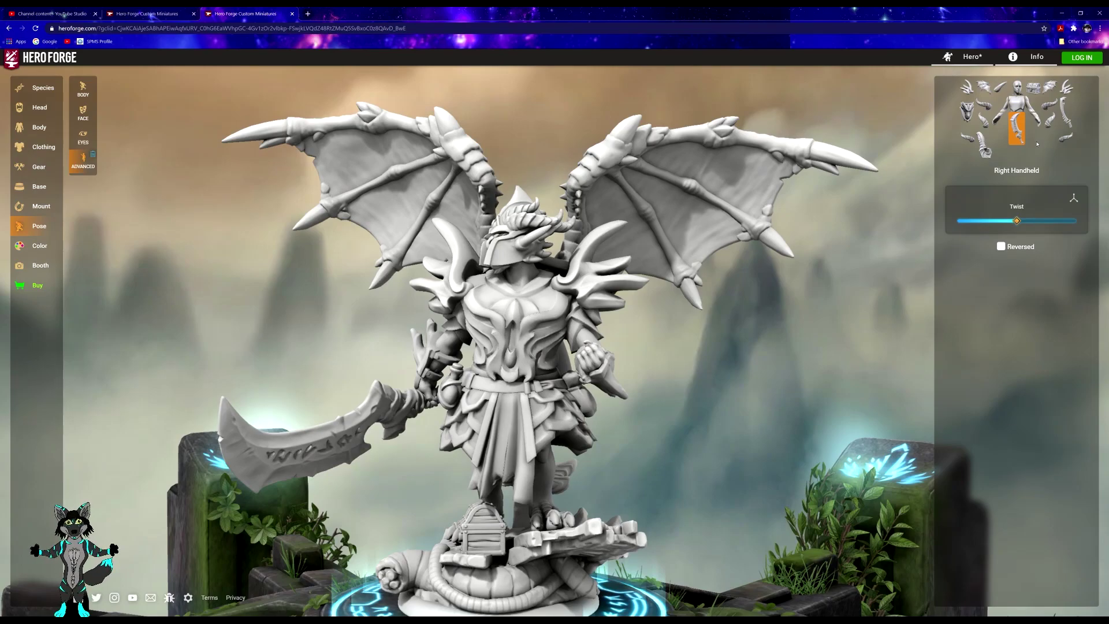
- Raise the right sword arm through shoulder twist, shoulder bend and elbow twist so the blade stands upright
left_click(1005, 106)
left_click_drag(1004, 222, 1018, 222)
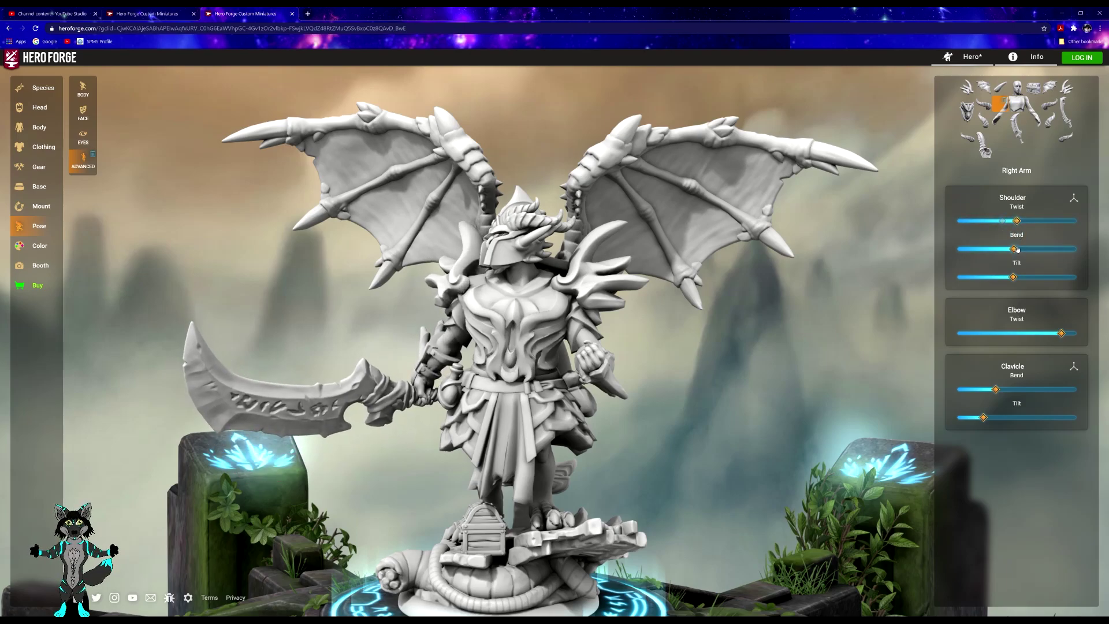
left_click_drag(1015, 249, 1038, 248)
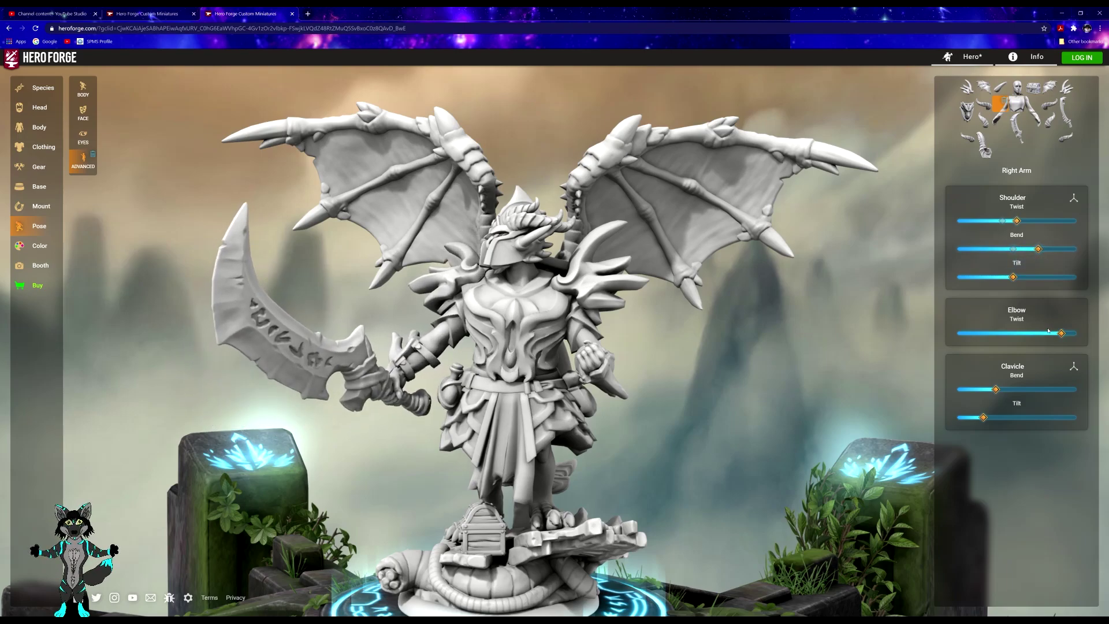
left_click_drag(1062, 334, 1018, 333)
left_click_drag(615, 336, 639, 340)
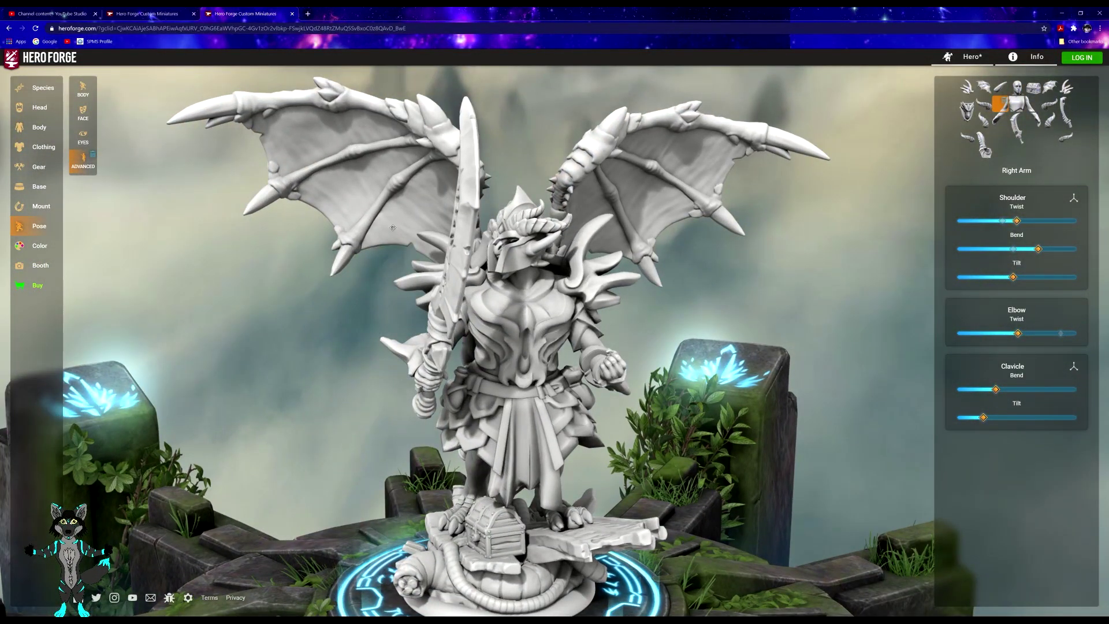
- Bend the right wing to -0.33 and twist it to 0.56
left_click_drag(477, 232, 854, 275)
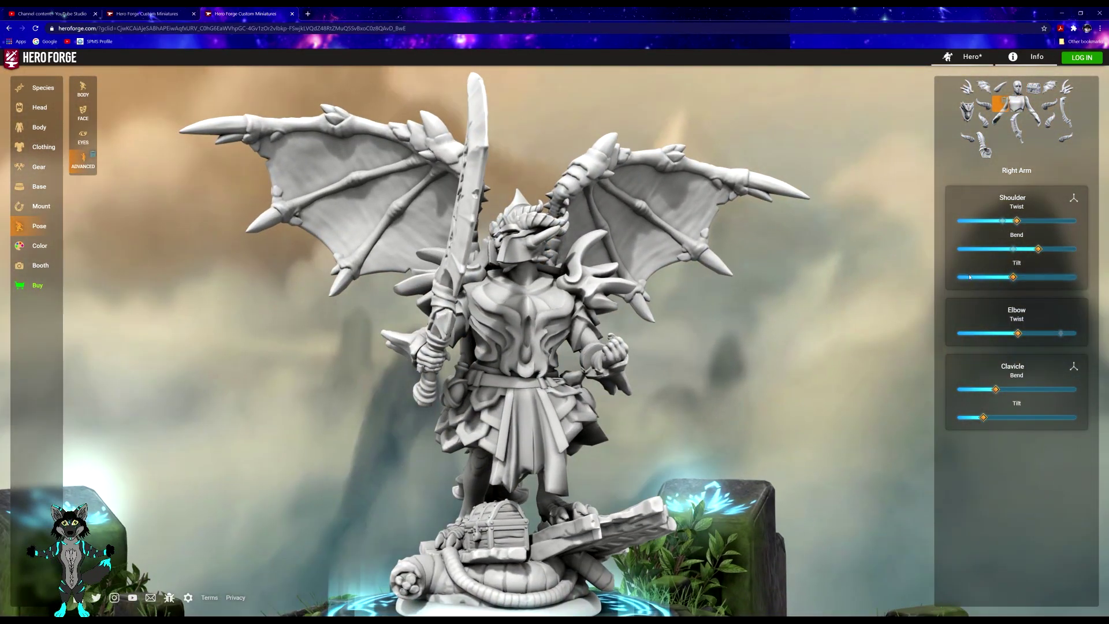
left_click_drag(867, 280, 236, 166)
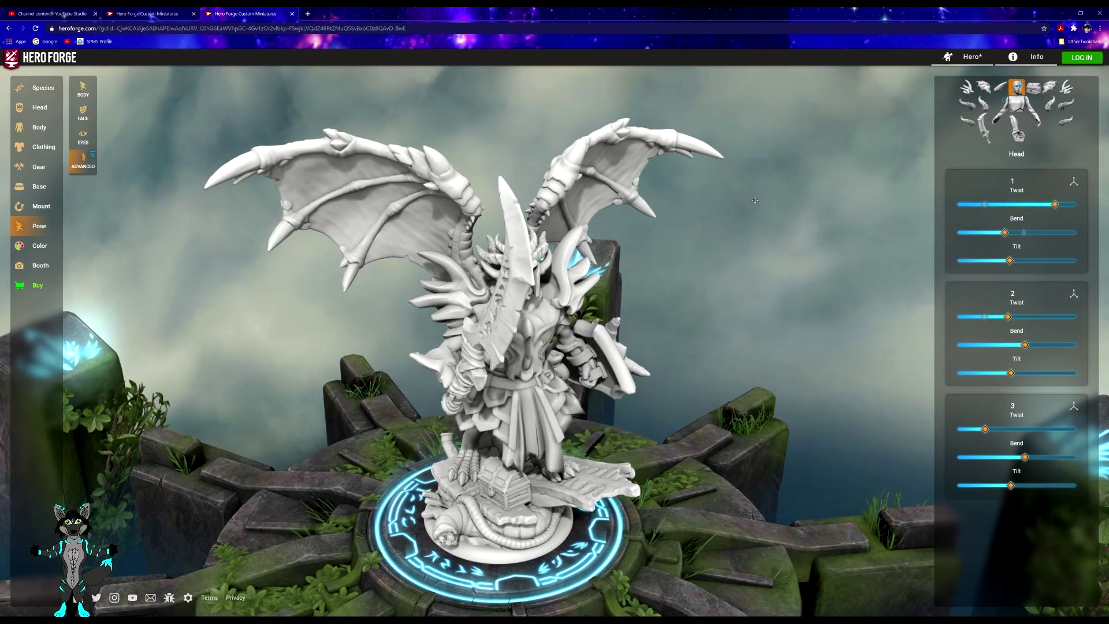
left_click_drag(755, 200, 992, 194)
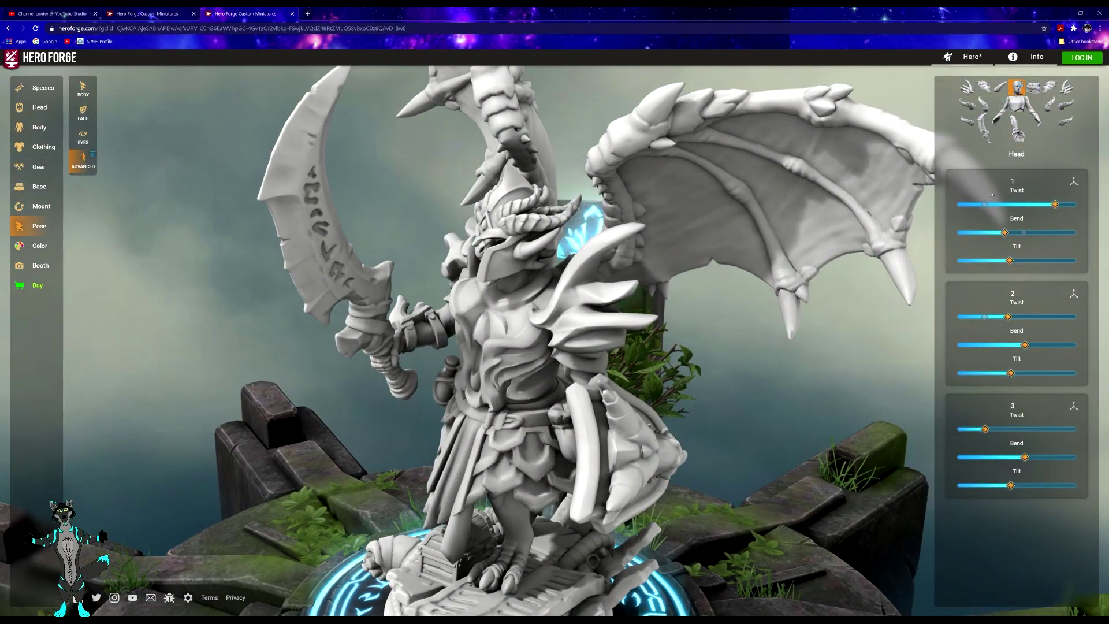
left_click(987, 87)
left_click_drag(1018, 233, 1015, 261)
left_click_drag(1017, 204, 1042, 204)
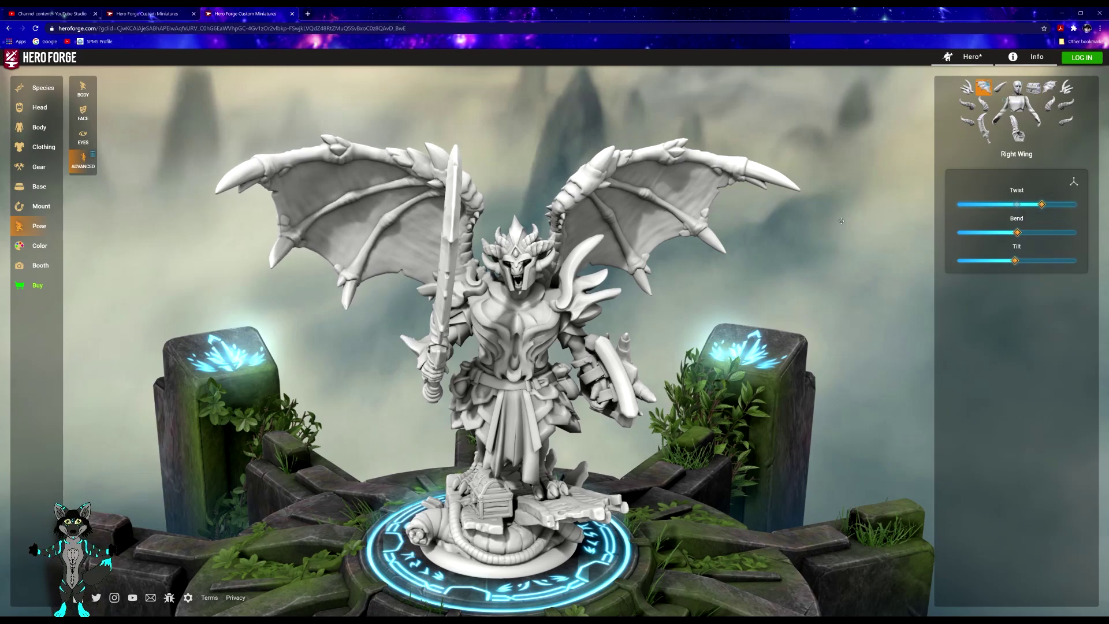
- Twist the left wing to match the right and give the top horn a slight twist
left_click(1049, 88)
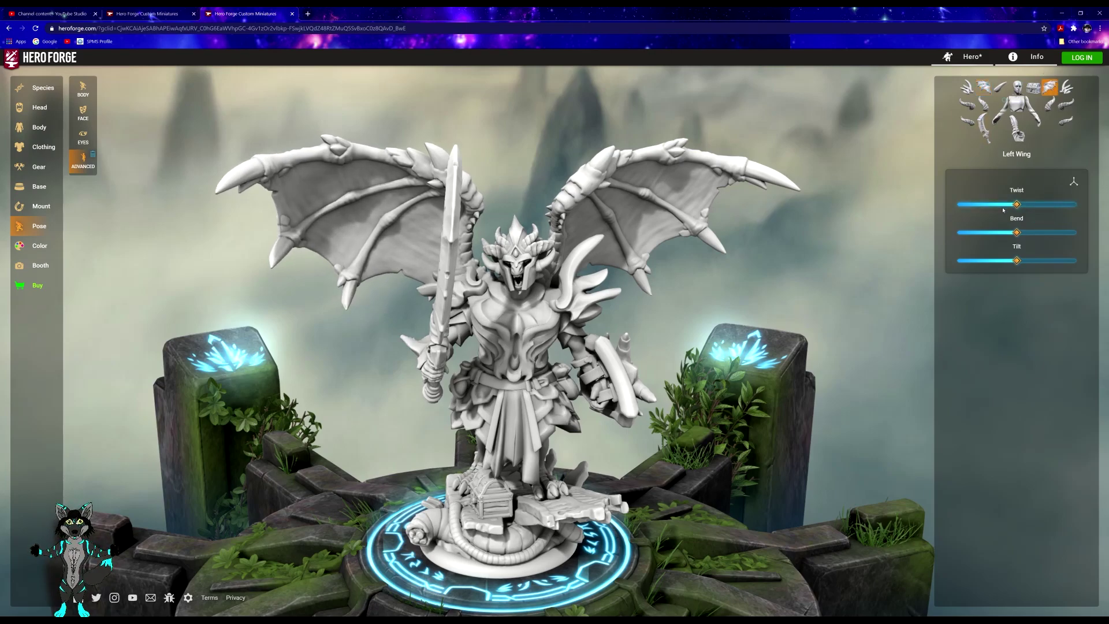
left_click_drag(1017, 204, 1043, 204)
left_click_drag(583, 243, 643, 198)
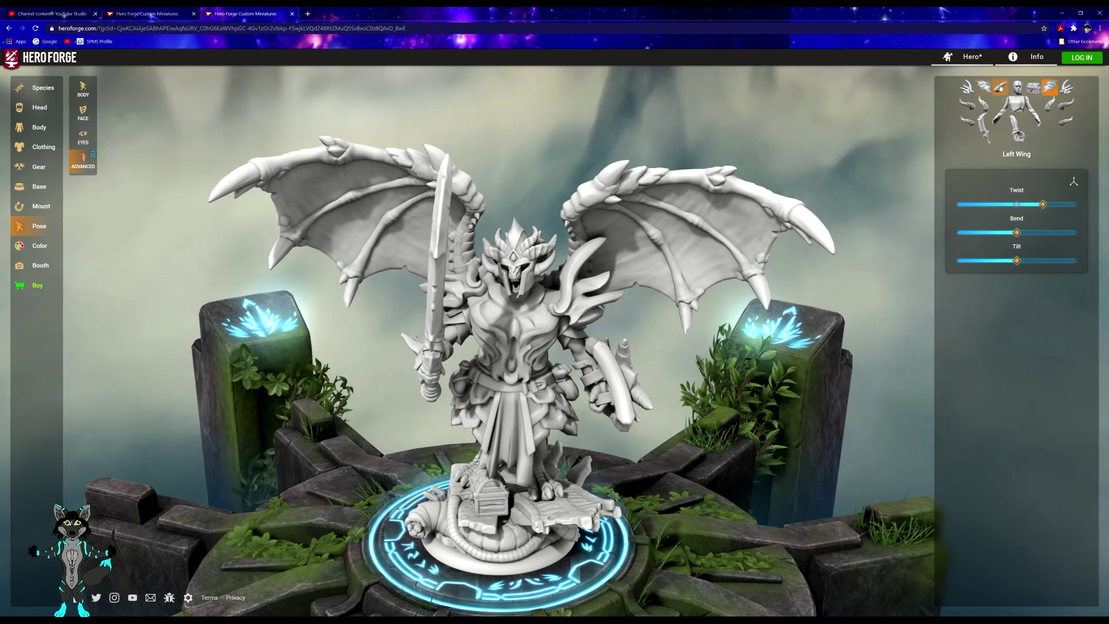
left_click(995, 92)
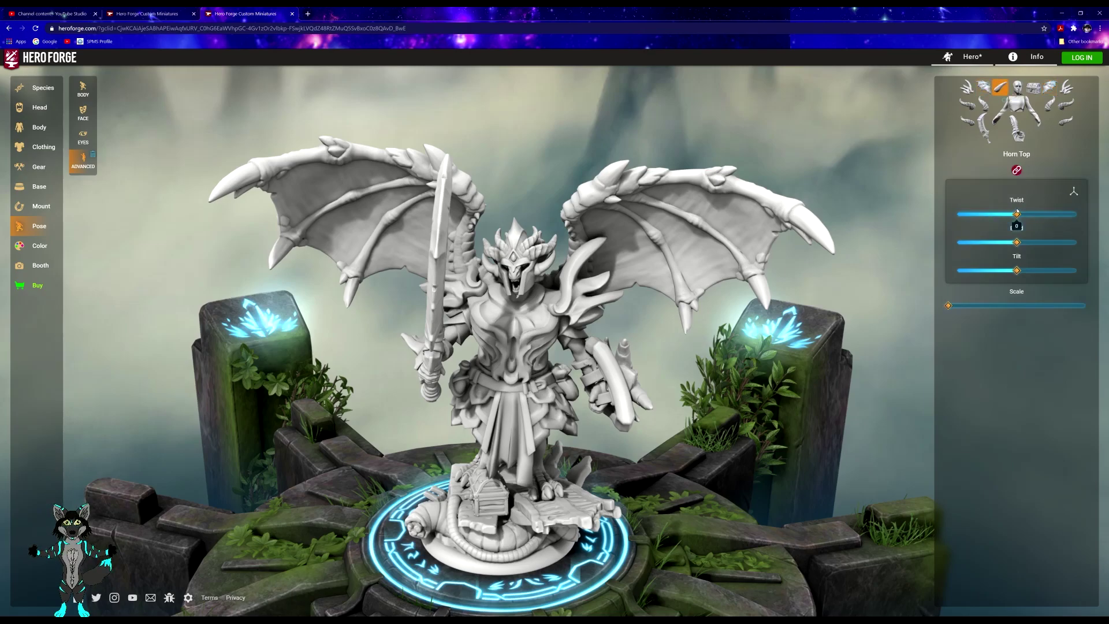
left_click_drag(1017, 213, 1015, 213)
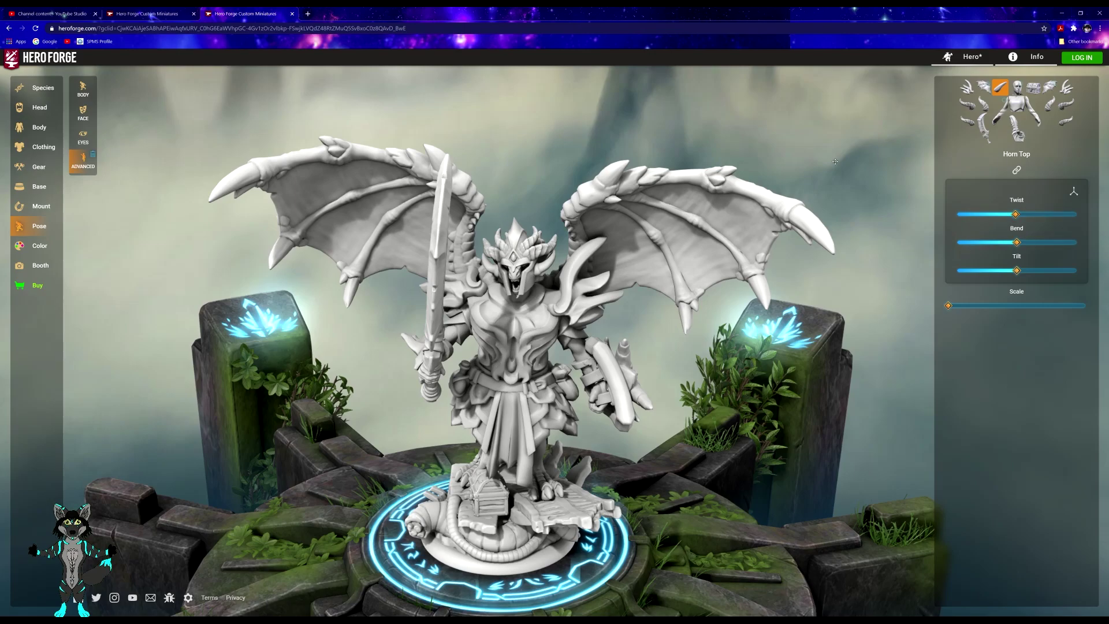
- Lower the shield arm's shoulder tilt
left_click(964, 90)
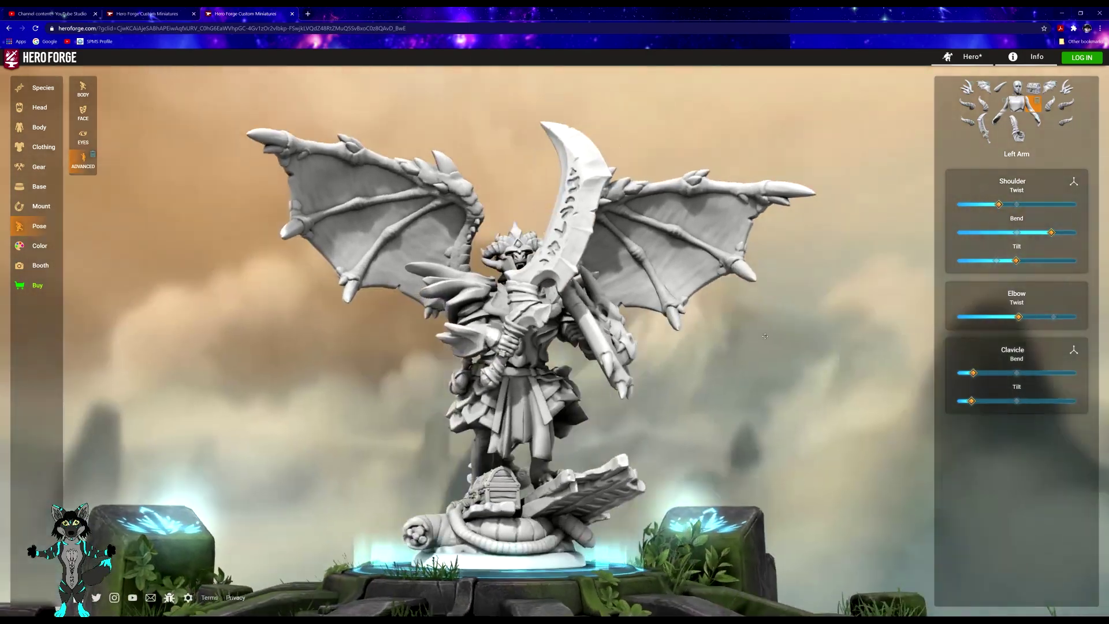
left_click_drag(765, 335, 802, 305)
left_click_drag(901, 271, 812, 282)
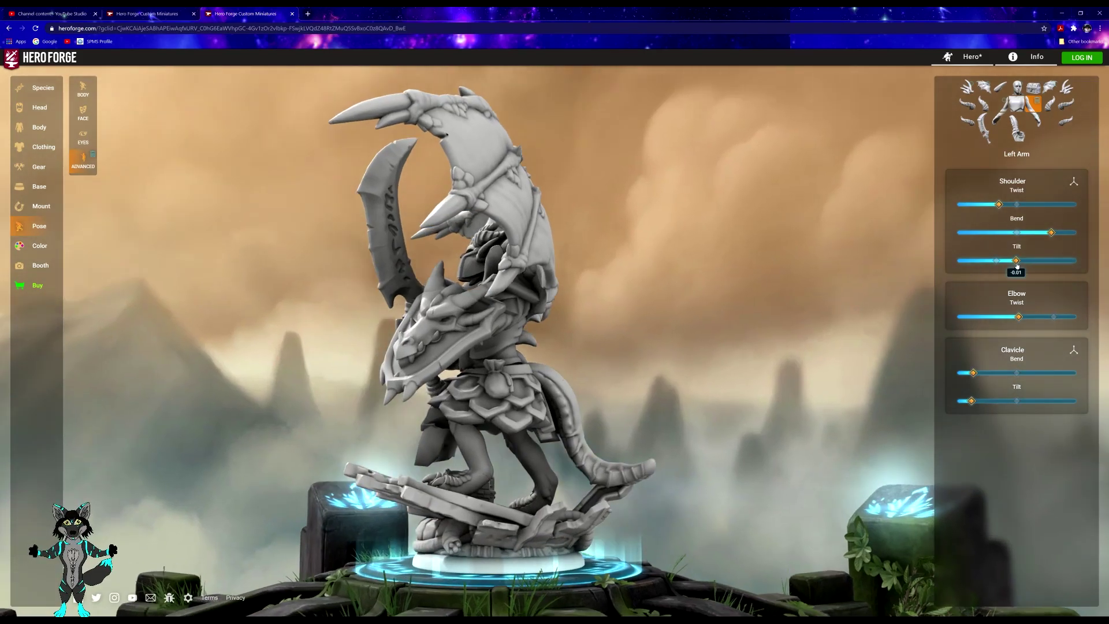
left_click_drag(1018, 267, 997, 263)
left_click_drag(624, 292, 893, 281)
- Twist the left horn outward
left_click(1065, 110)
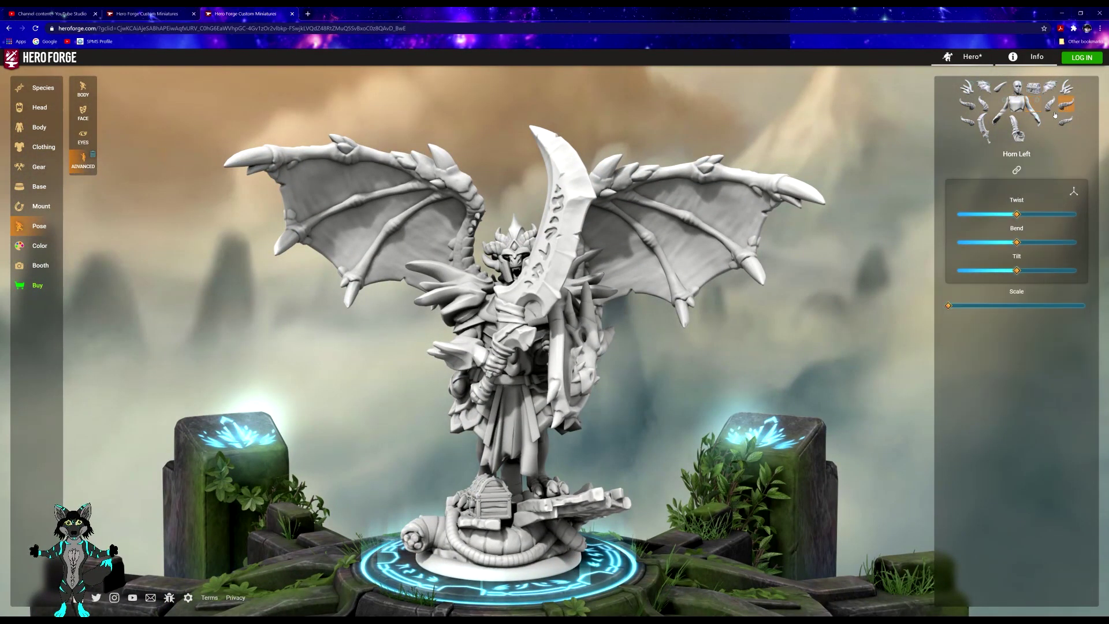
left_click_drag(1020, 216, 1040, 214)
left_click_drag(901, 243, 977, 261)
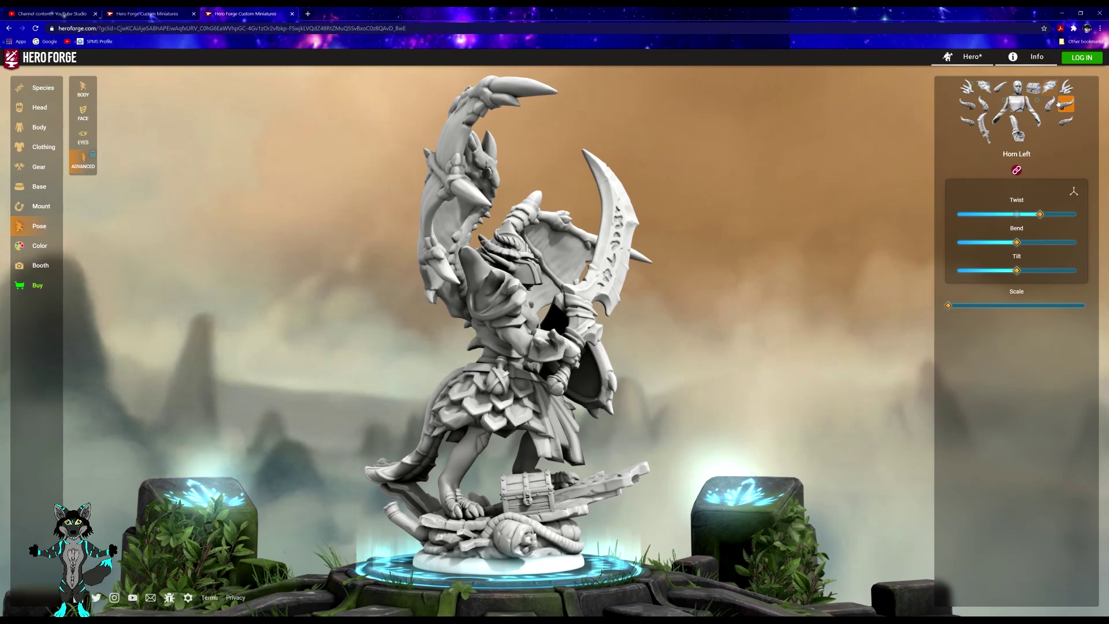
- Bend the front right horn, tilt the back right horn to -0.28 and enlarge it to 1.2
left_click(986, 105)
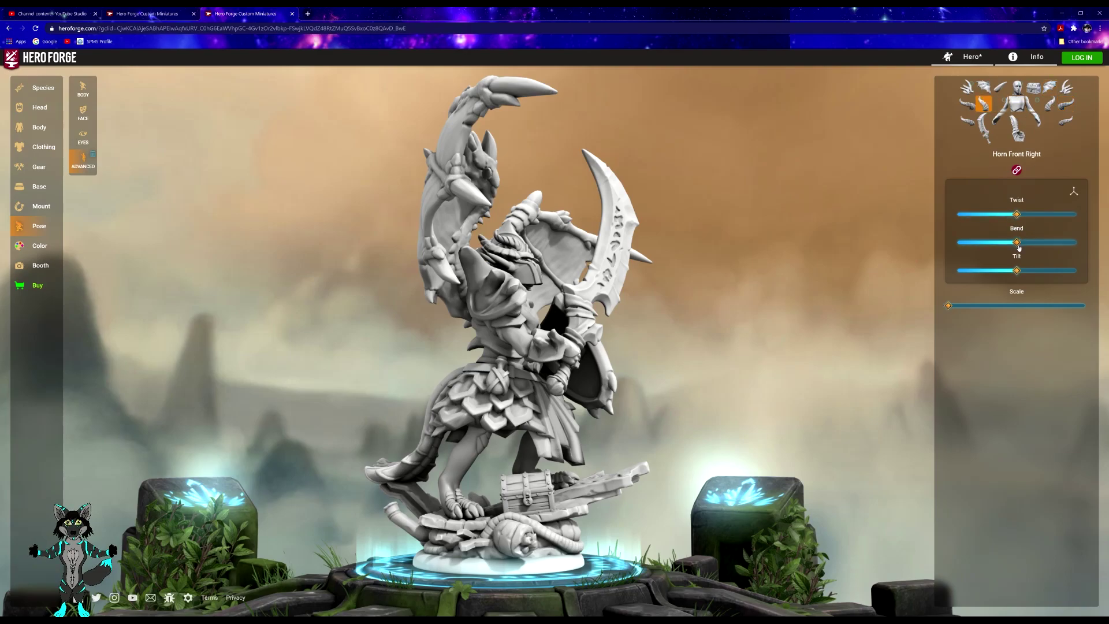
left_click_drag(1019, 247, 1029, 247)
left_click_drag(822, 255, 786, 281)
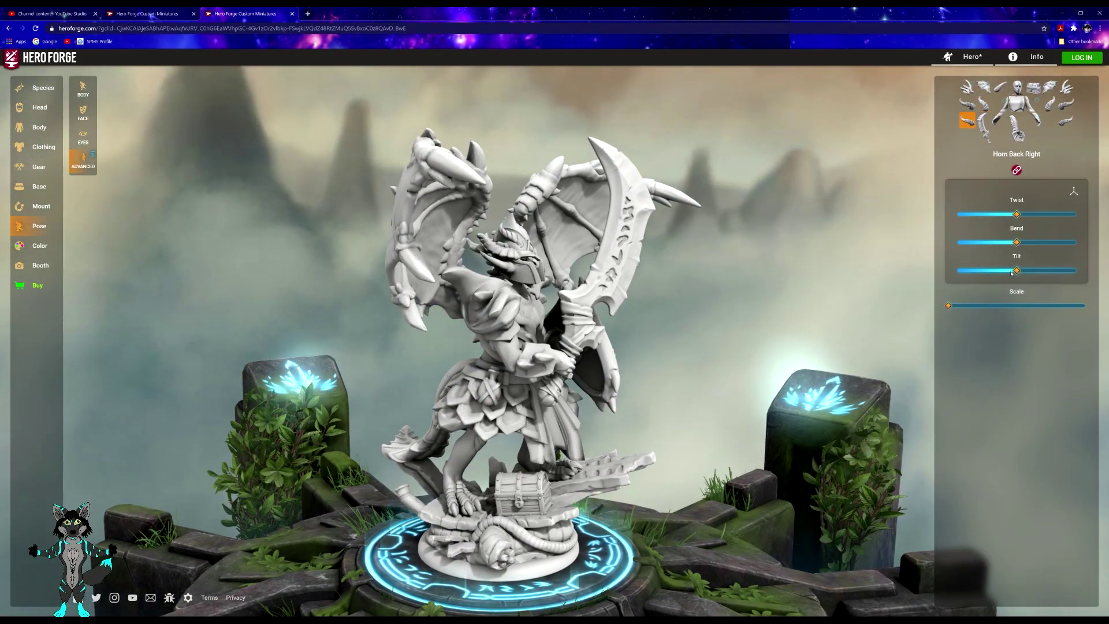
mouse_move(1012, 274)
left_mouse_down()
mouse_move(1024, 271)
mouse_move(1001, 273)
left_mouse_up()
left_click_drag(878, 271, 1078, 250)
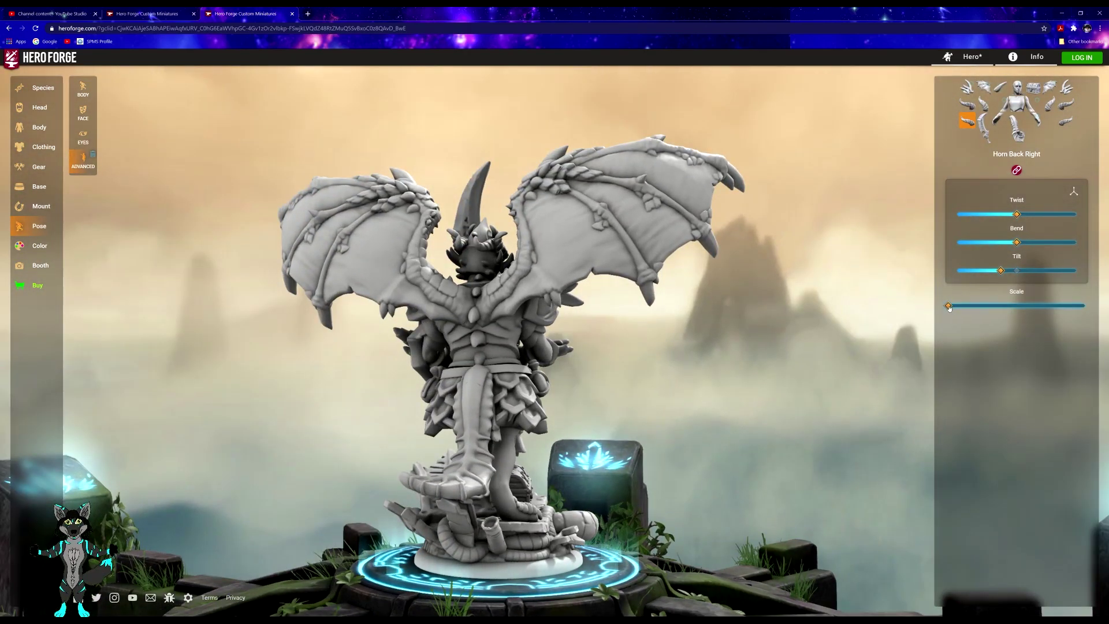
left_click_drag(949, 307, 984, 306)
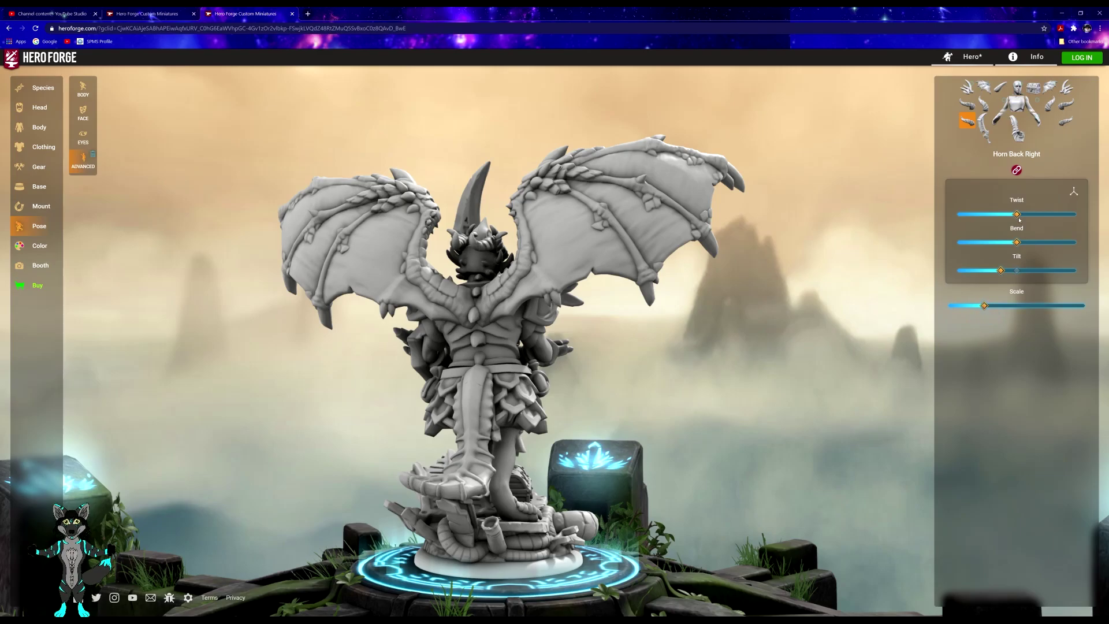
- Bend the right horn to -0.15
left_click(971, 118)
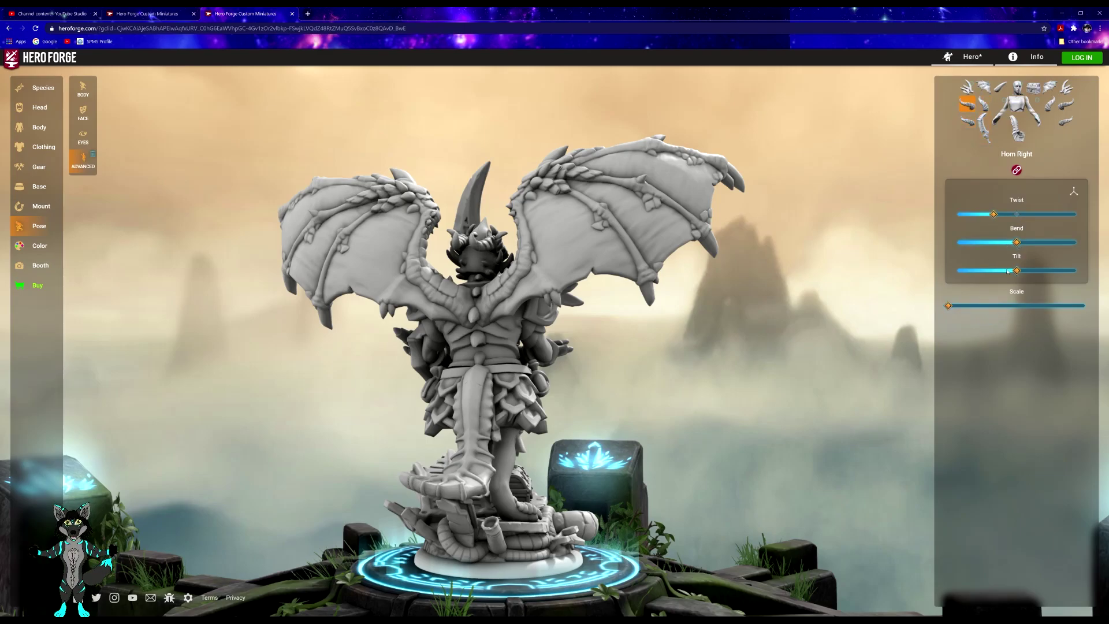
left_click_drag(1017, 242, 1008, 243)
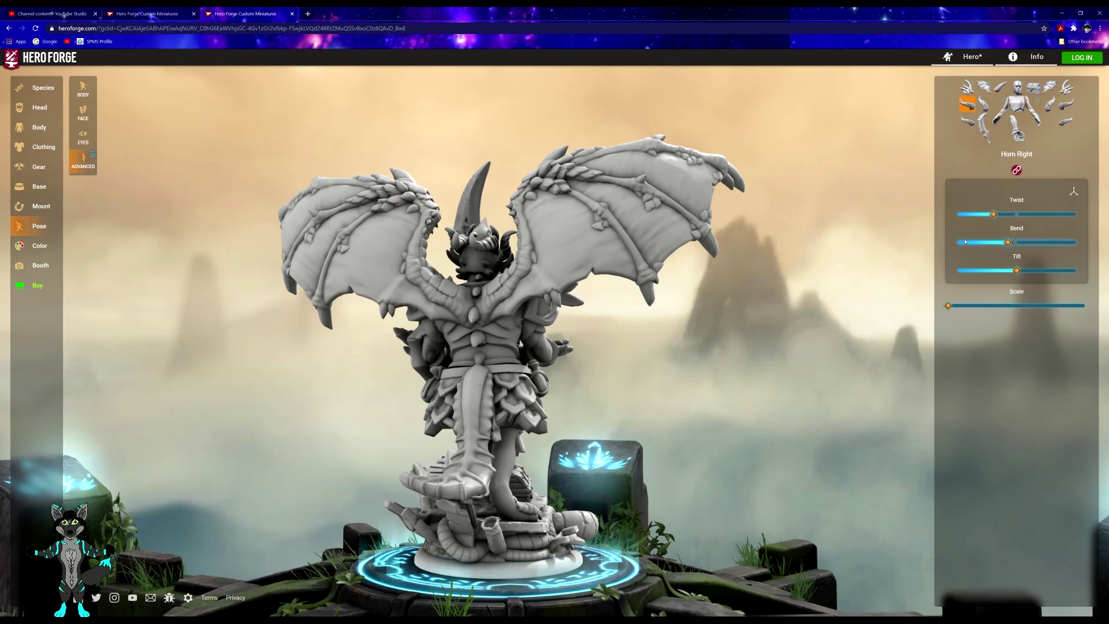
left_click_drag(934, 243, 797, 178)
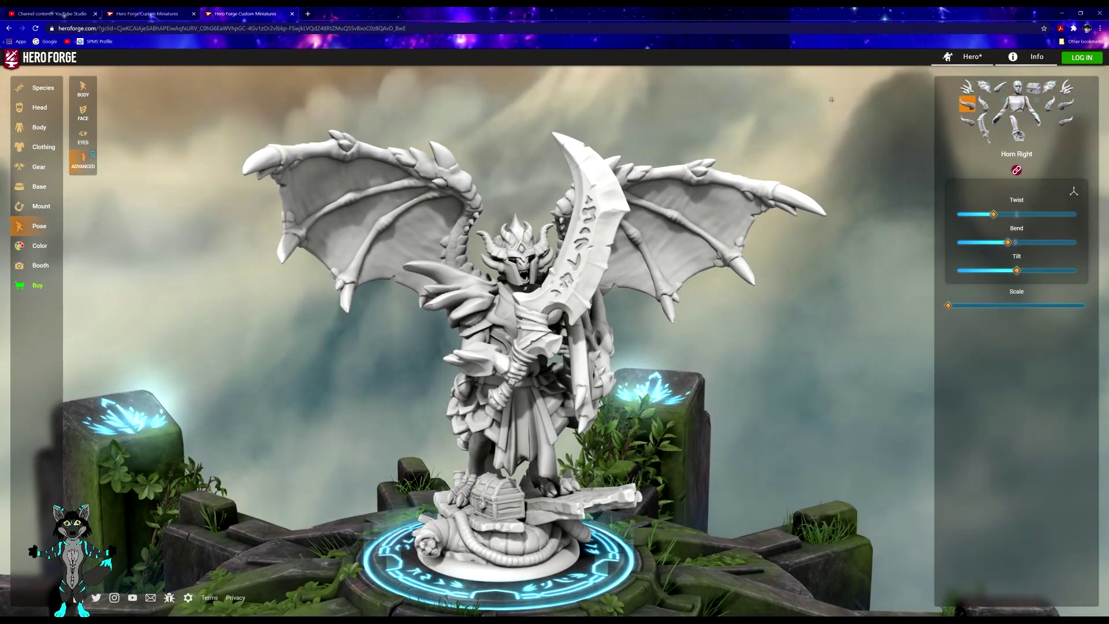
- Select the tail and lower the fourth tail segment's tilt slightly
left_click(1020, 125)
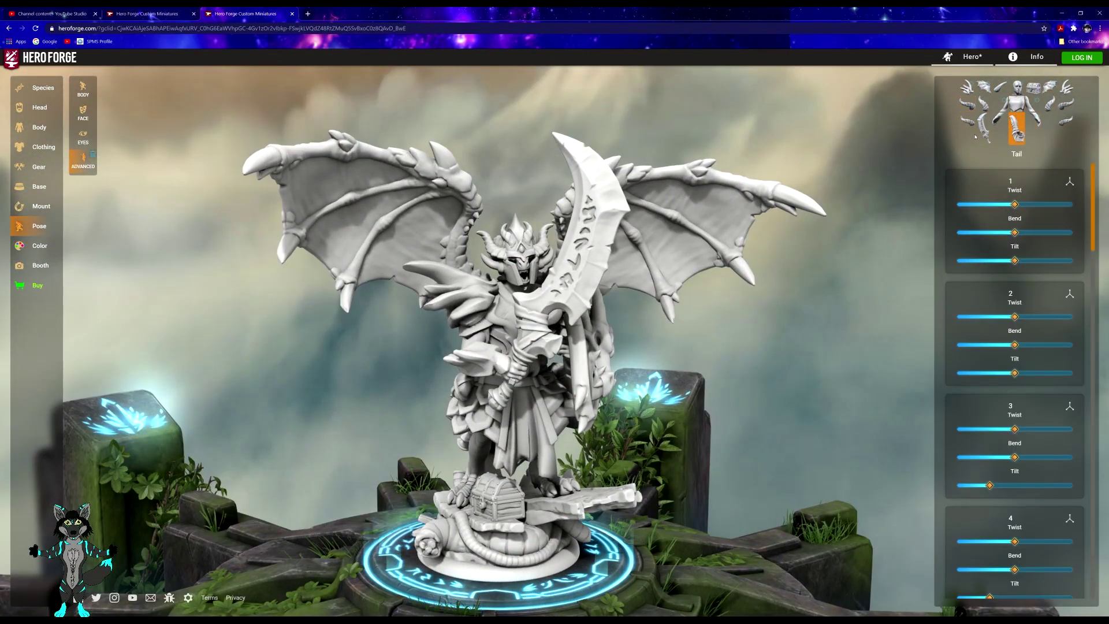
scroll(1015, 439, "down", 2)
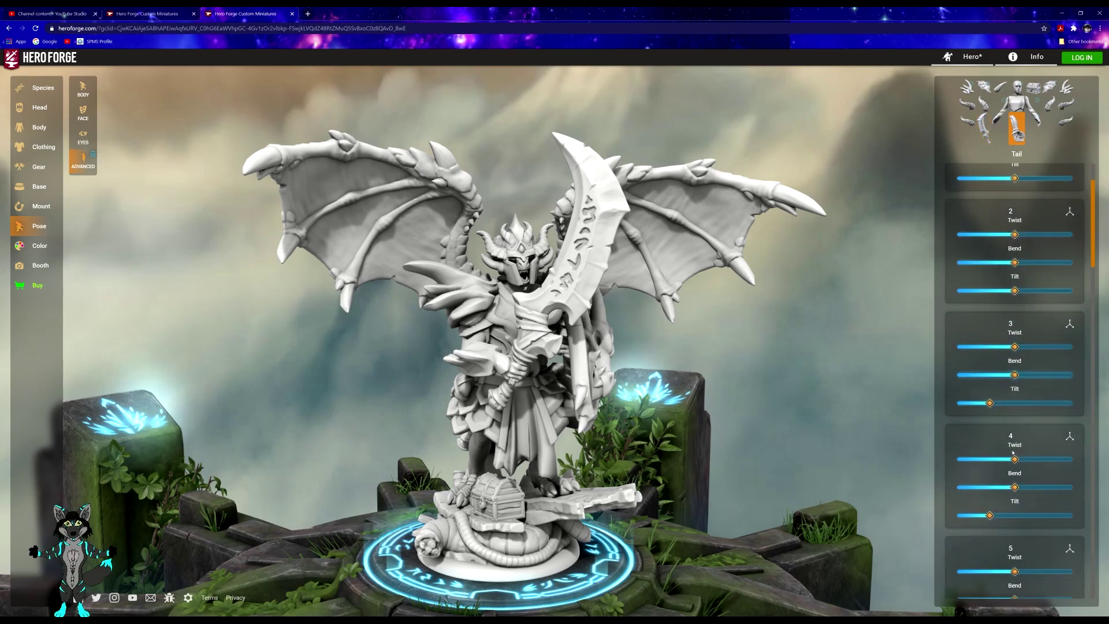
left_click_drag(992, 516, 979, 515)
left_click_drag(918, 462, 862, 439)
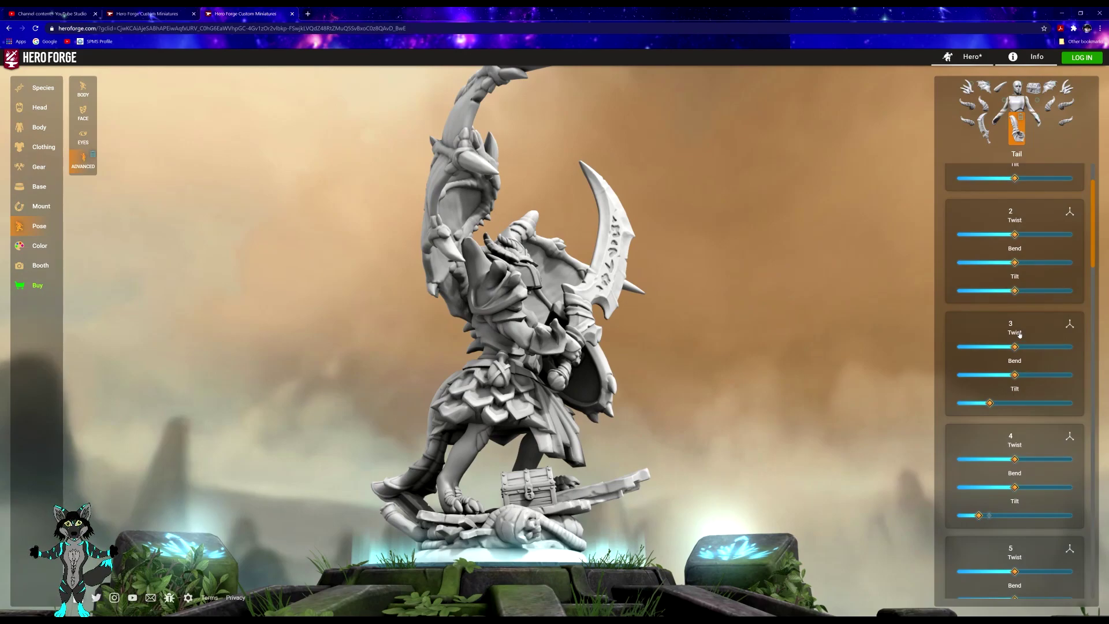
scroll(1020, 334, "up", 2)
scroll(1028, 286, "down", 20)
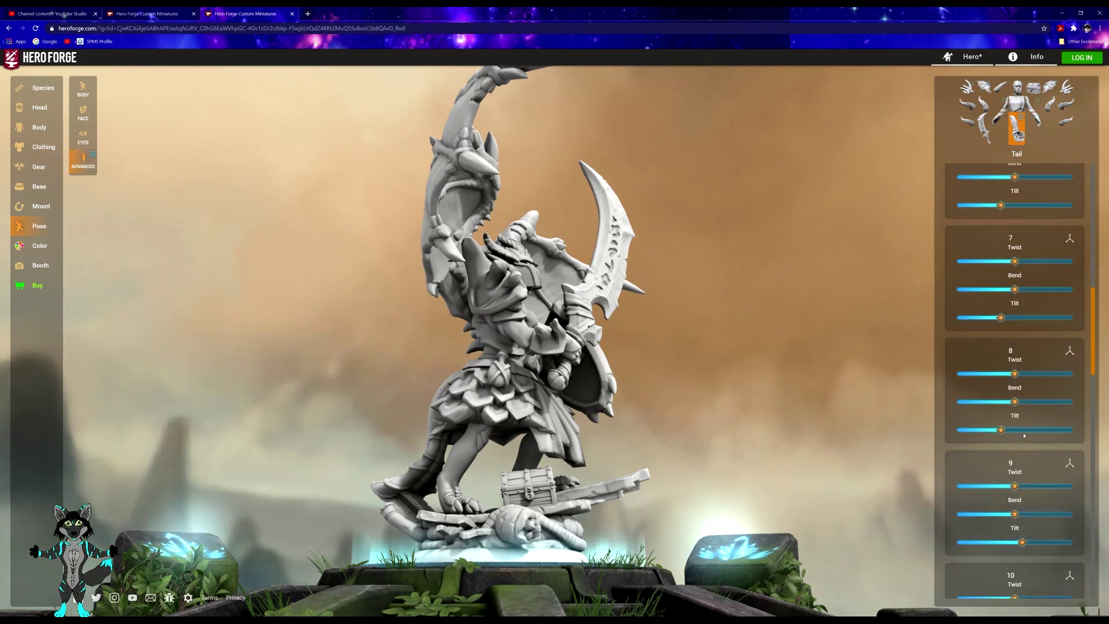
scroll(1034, 481, "up", 18)
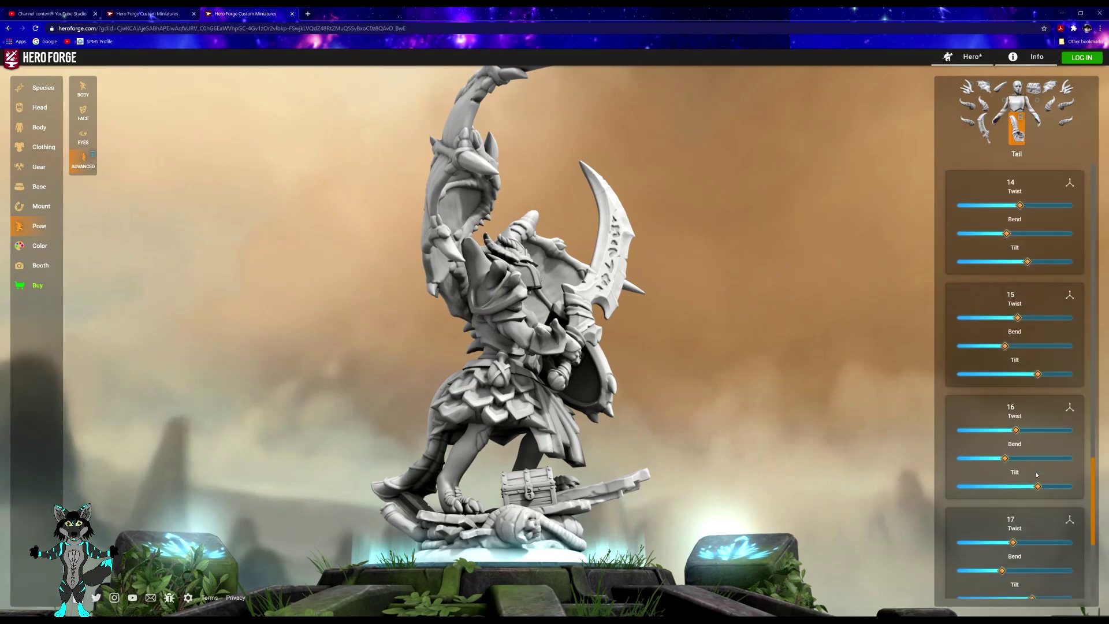
left_click_drag(523, 408, 686, 359)
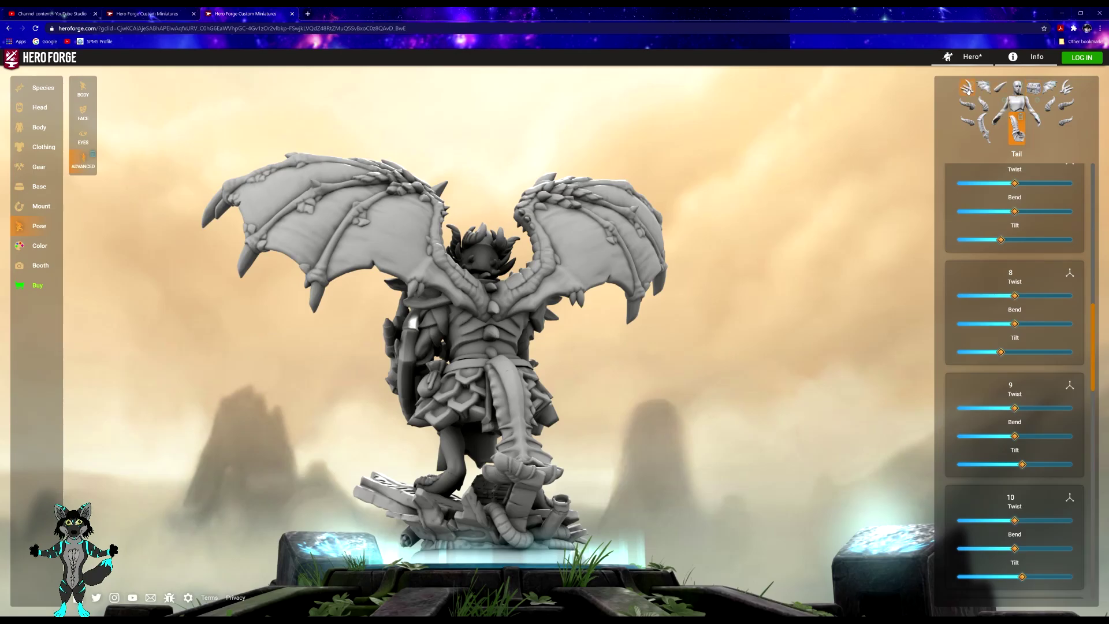
left_click_drag(907, 140, 286, 214)
- Apply the purple Subterranean colour preset and make the beard dark blue
left_click(24, 245)
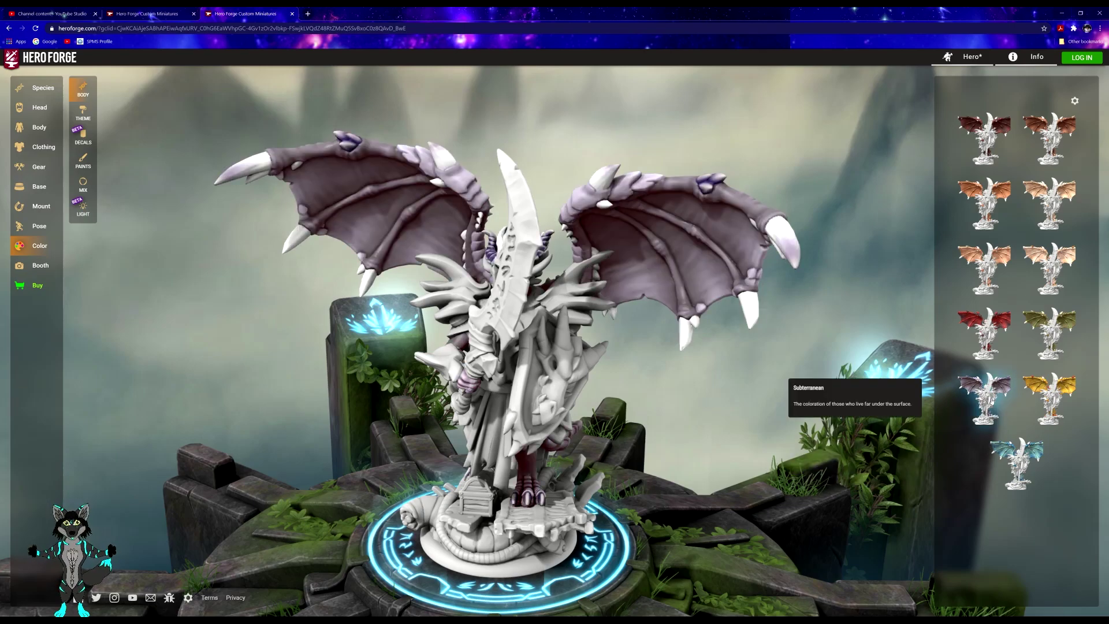
left_click(992, 400)
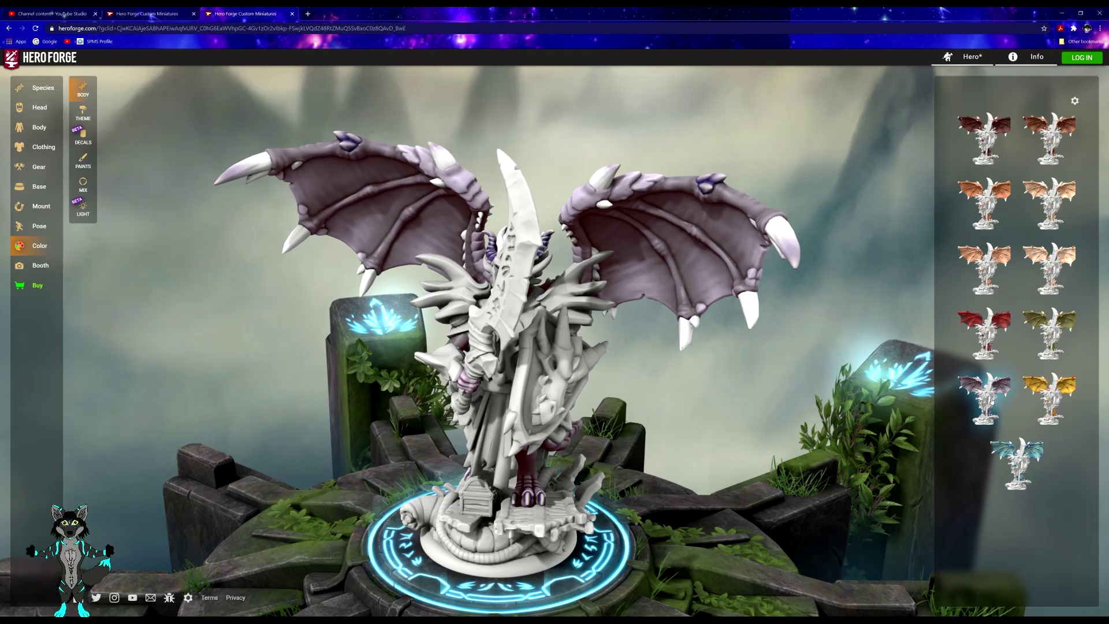
left_click_drag(919, 352, 1058, 89)
left_click(1076, 102)
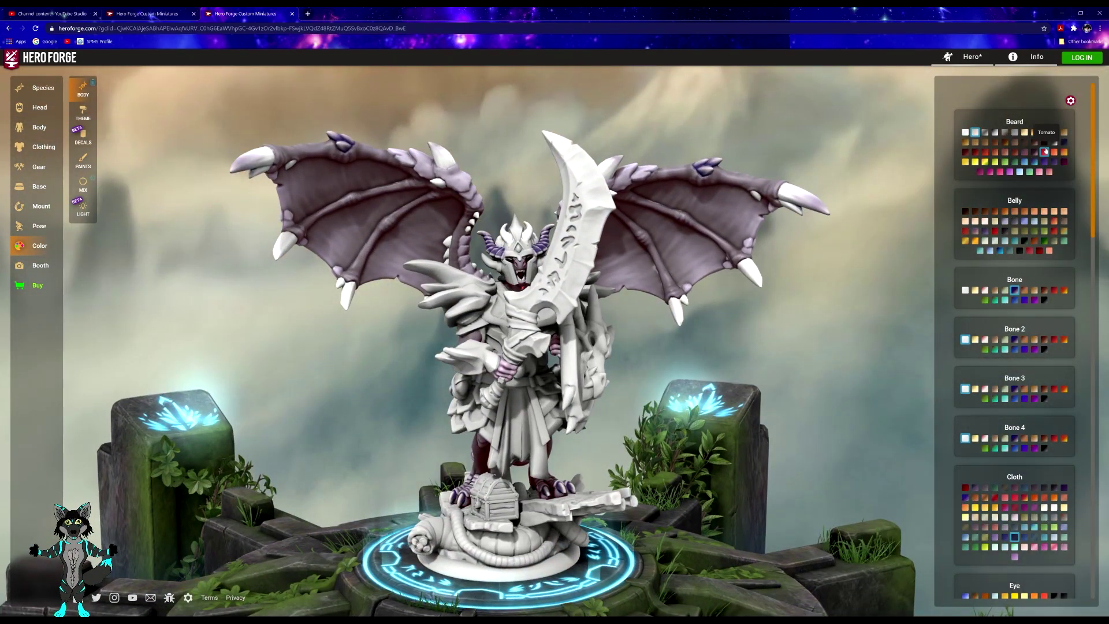
left_click(1044, 143)
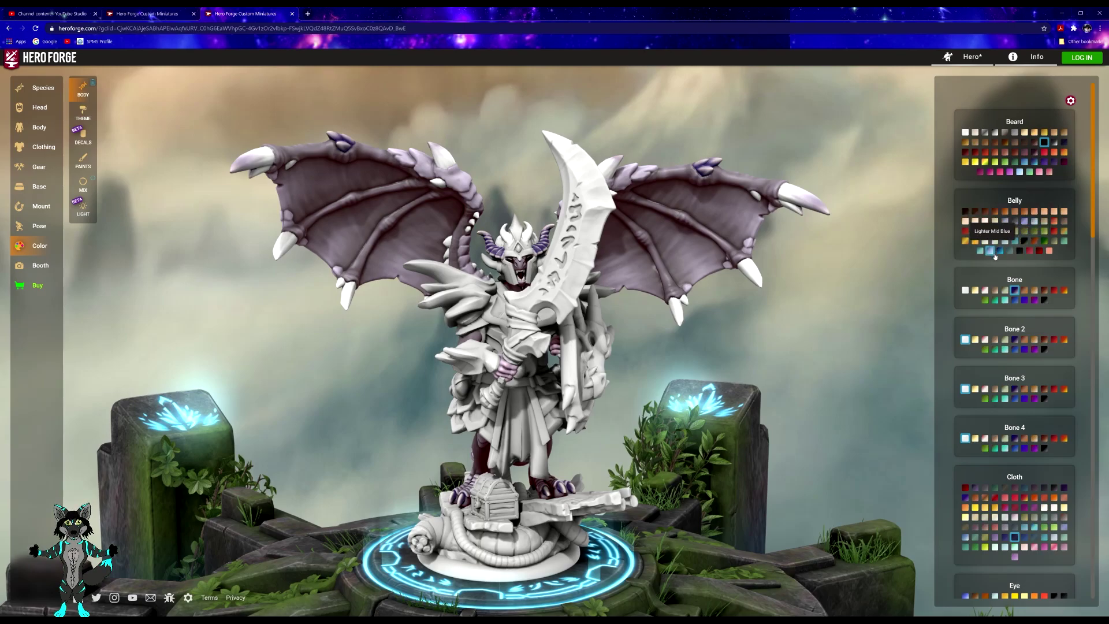
- Set Bone, Bone 2, Bone 3 and Bone 4 all to Blinged-Up Hell purple
left_click(1064, 290)
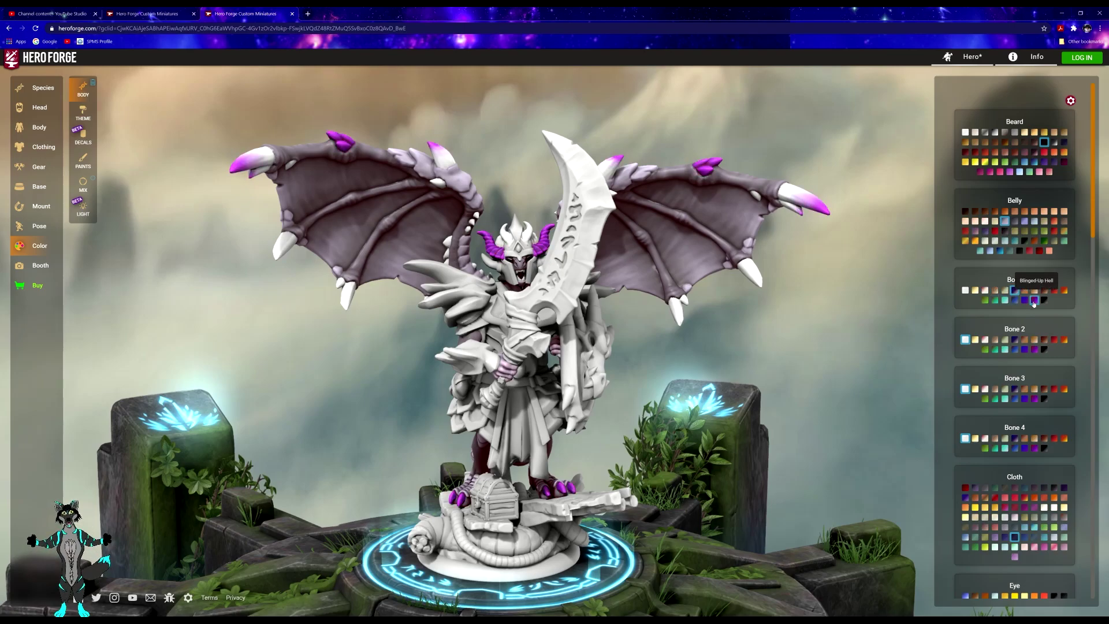
left_click(1034, 301)
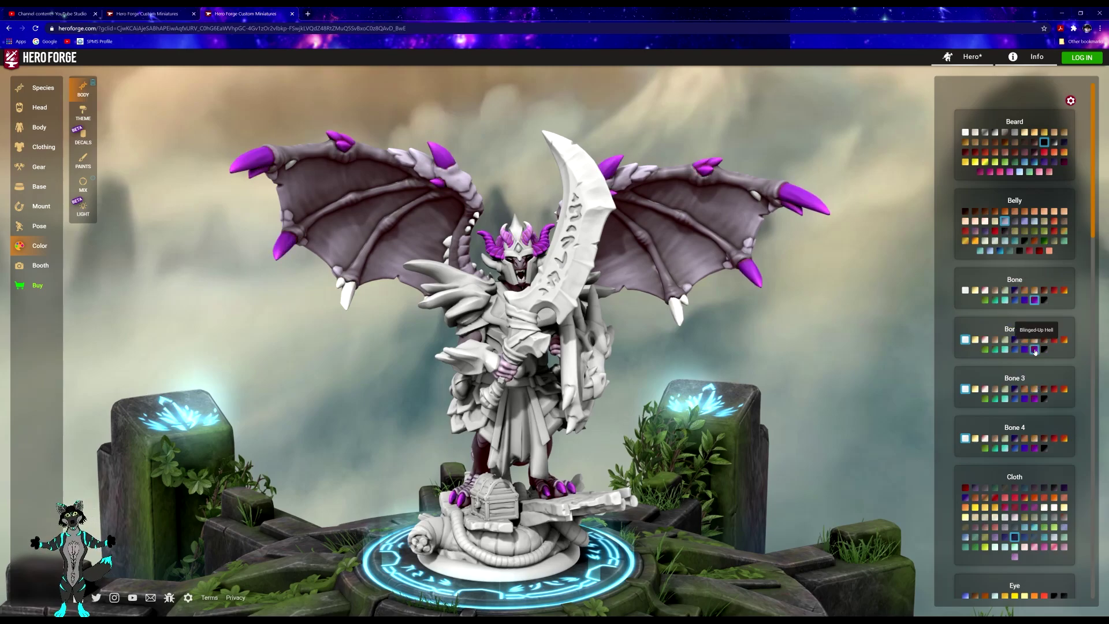
left_click(1035, 350)
left_click(1035, 399)
left_click(1035, 449)
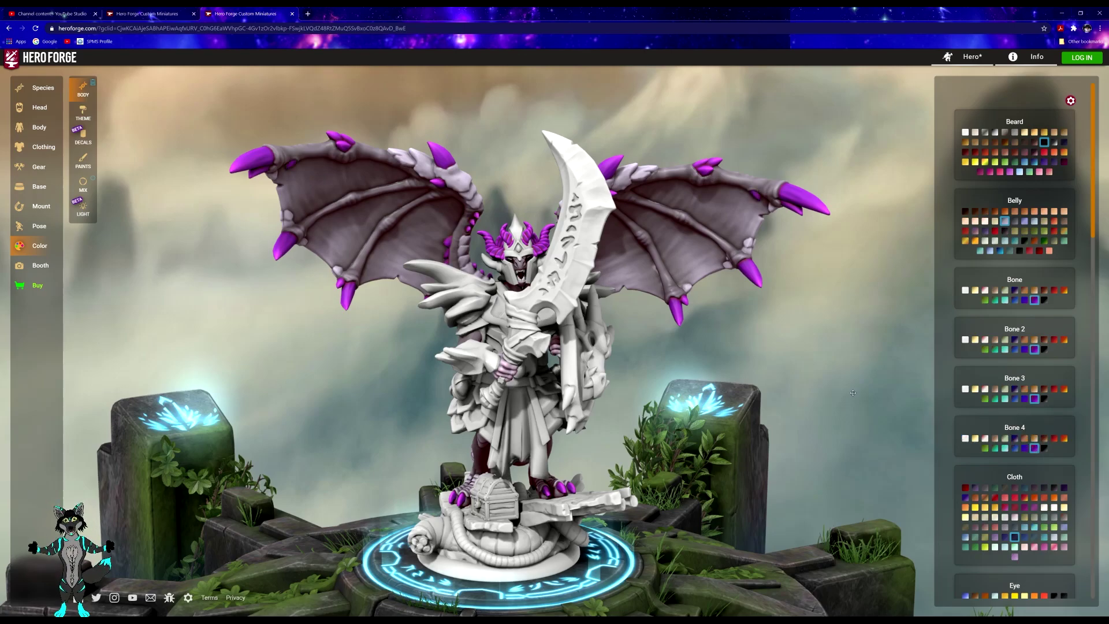
scroll(994, 439, "down", 2)
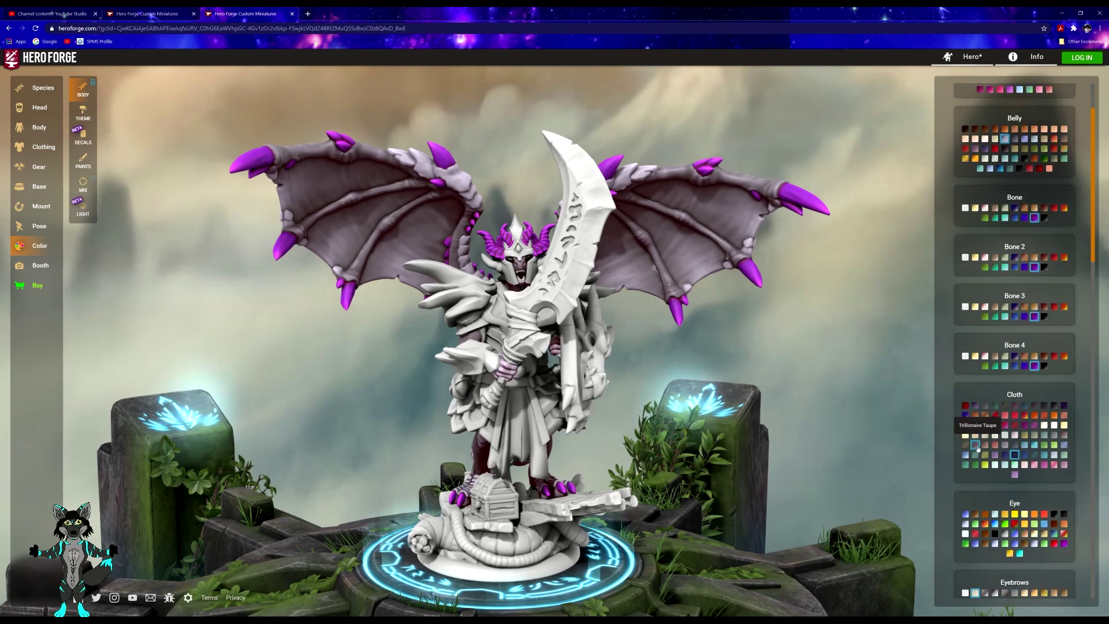
scroll(978, 451, "down", 1)
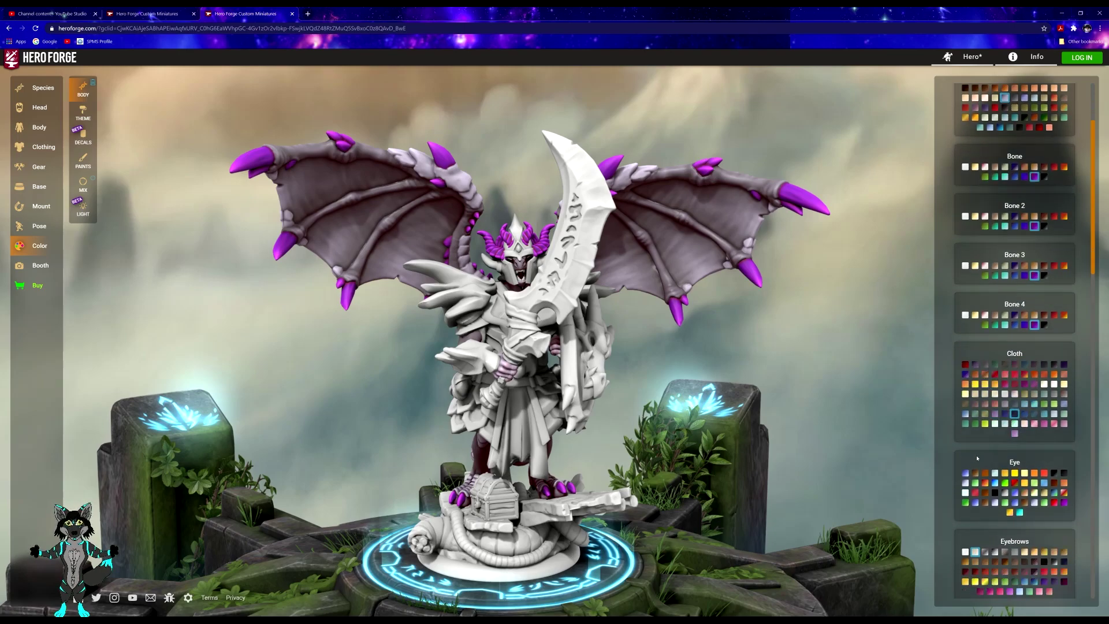
left_click_drag(664, 392, 561, 388)
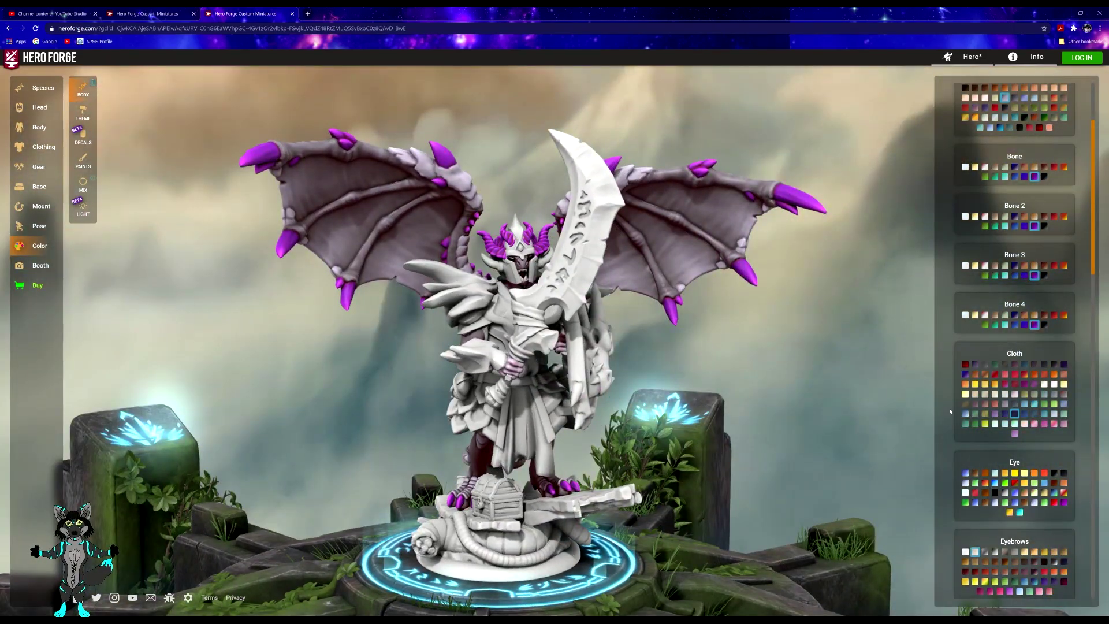
scroll(1016, 445, "down", 1)
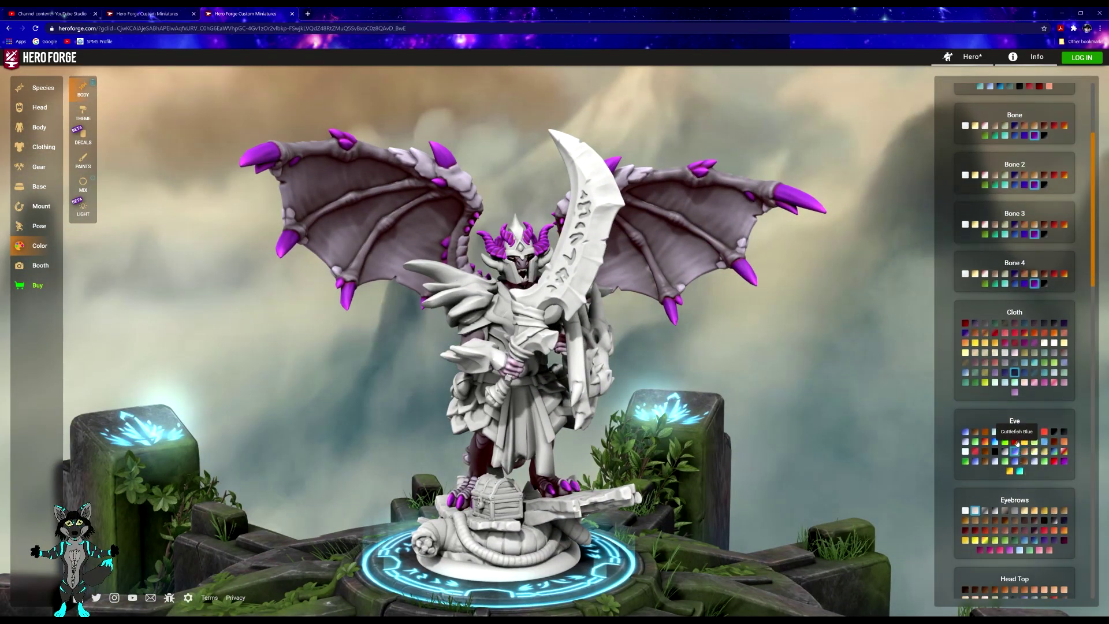
- Make the eyes vivid purple and pick a new eyebrow colour
left_click(976, 461)
left_click(1065, 460)
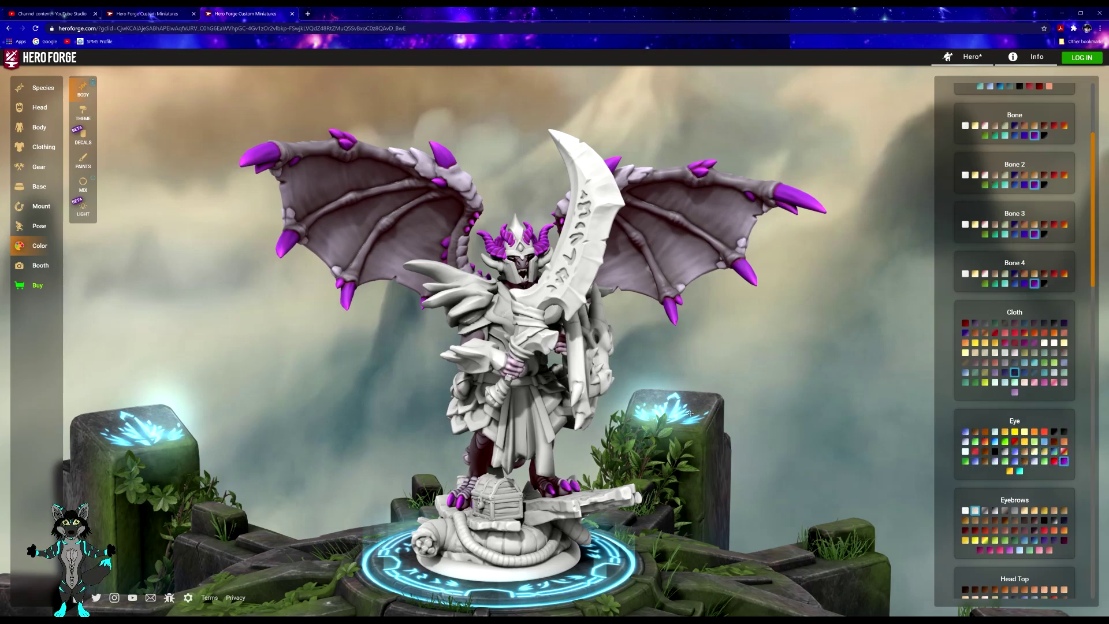
scroll(1005, 473, "down", 2)
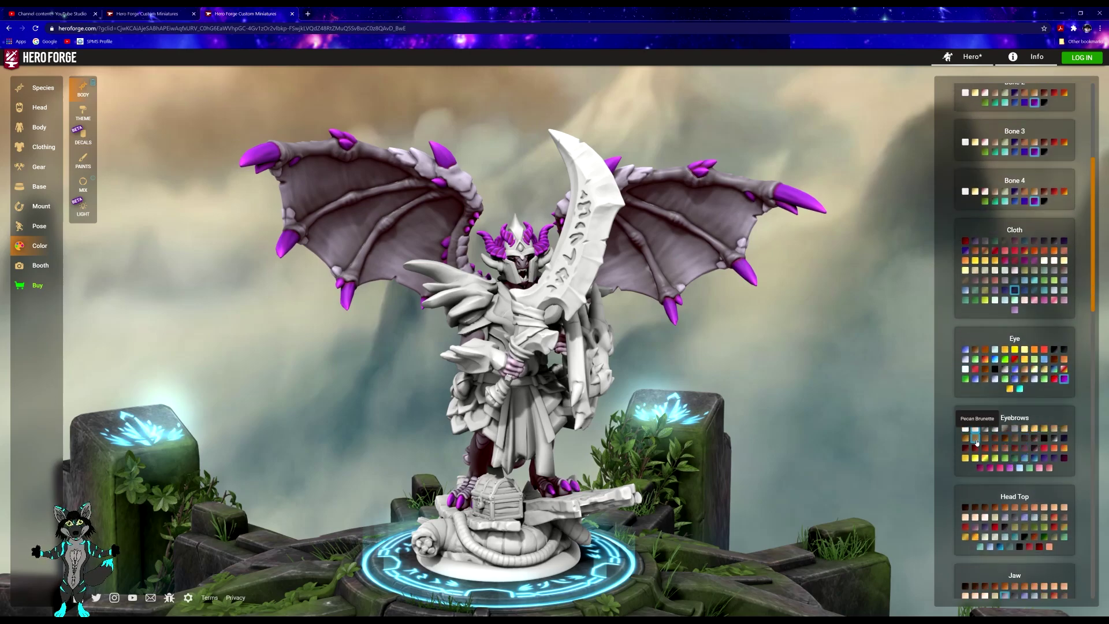
left_click(1044, 438)
scroll(975, 435, "down", 3)
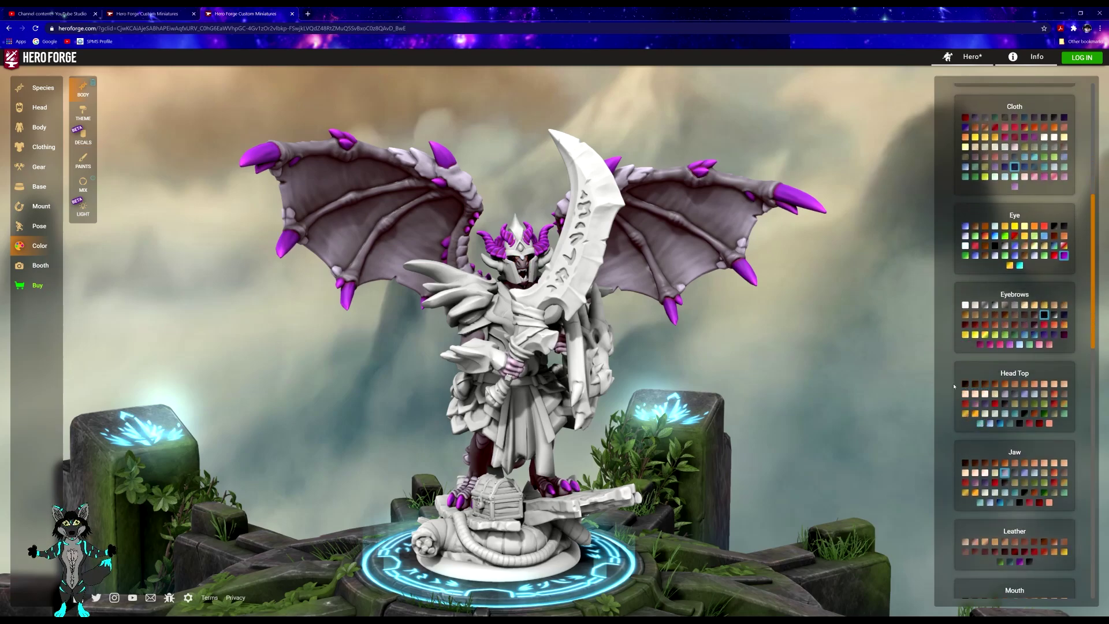
- Set the head top and jaw to the dark Snoot shade
left_click(1025, 413)
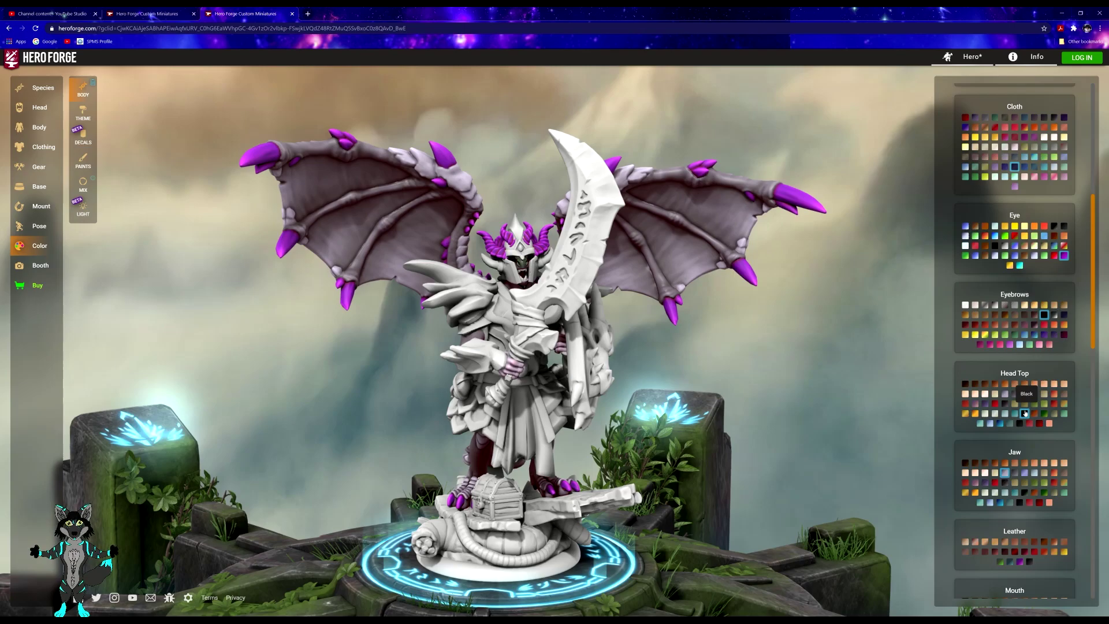
left_click(1020, 423)
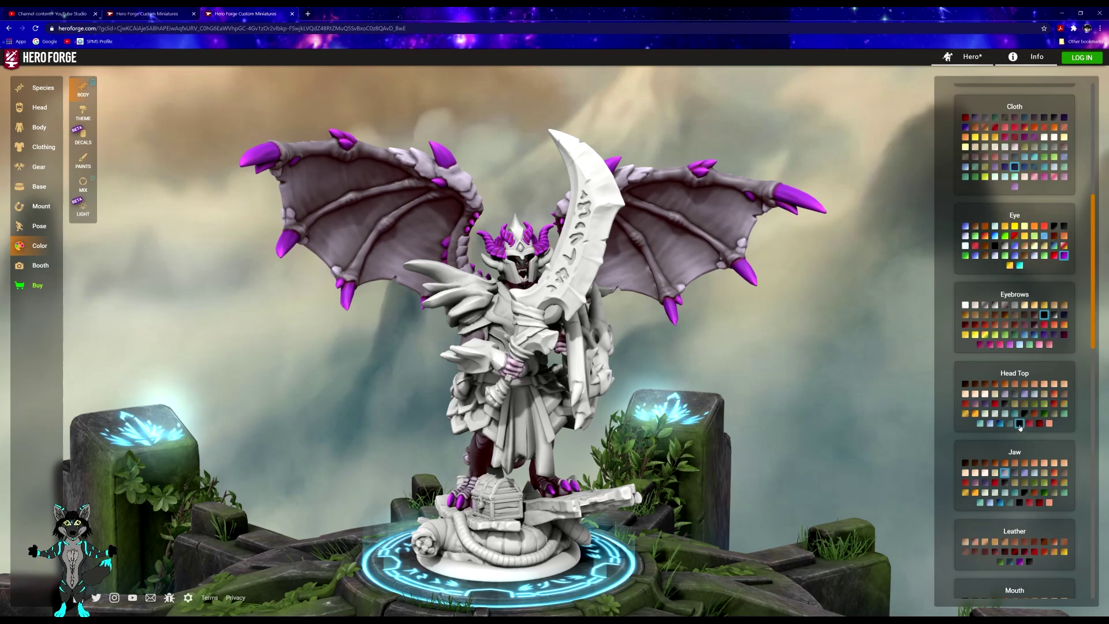
scroll(1011, 439, "down", 1)
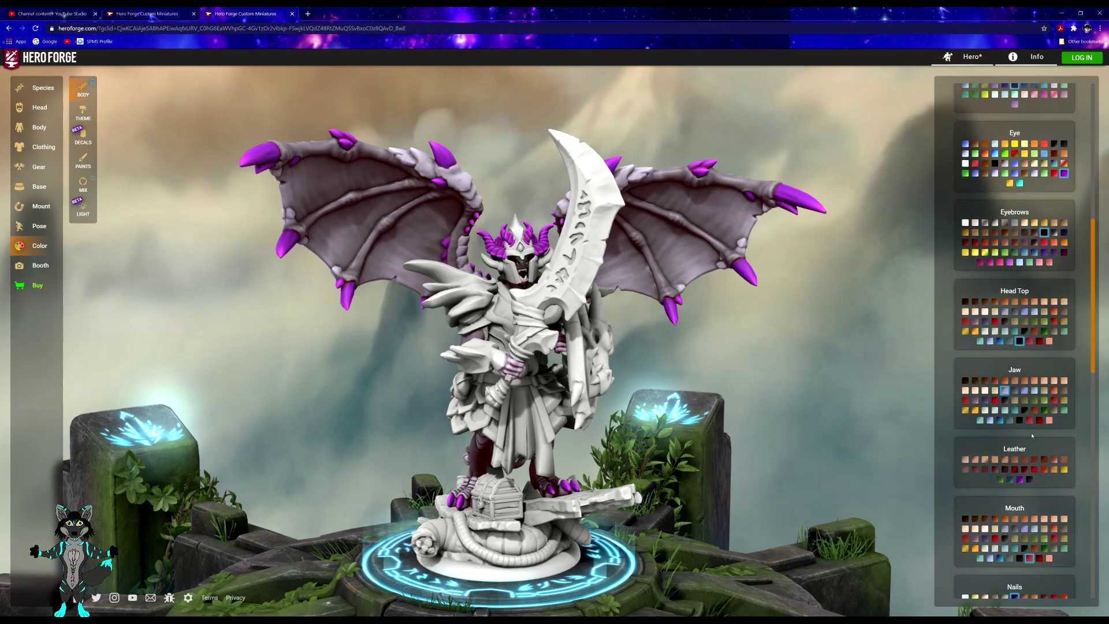
left_click(1021, 420)
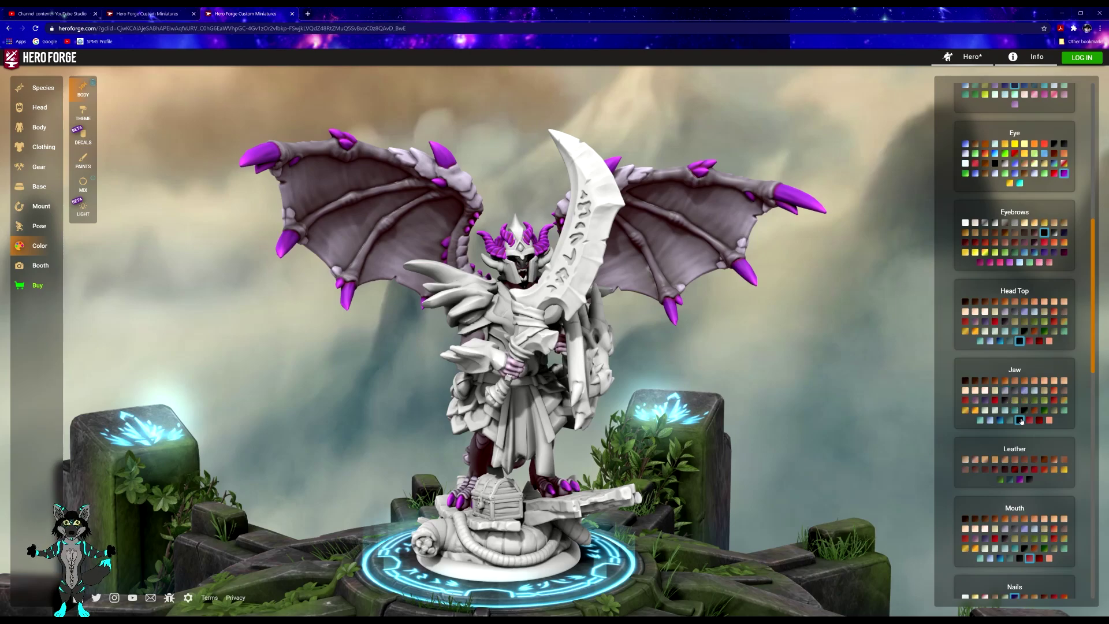
scroll(1032, 439, "down", 1)
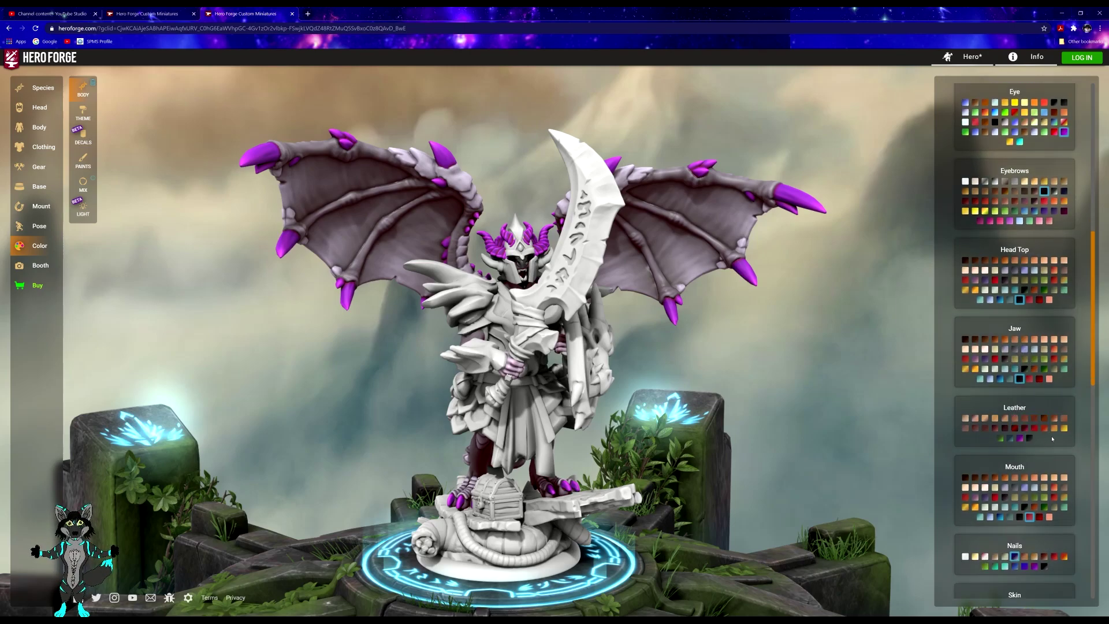
scroll(1022, 438, "down", 3)
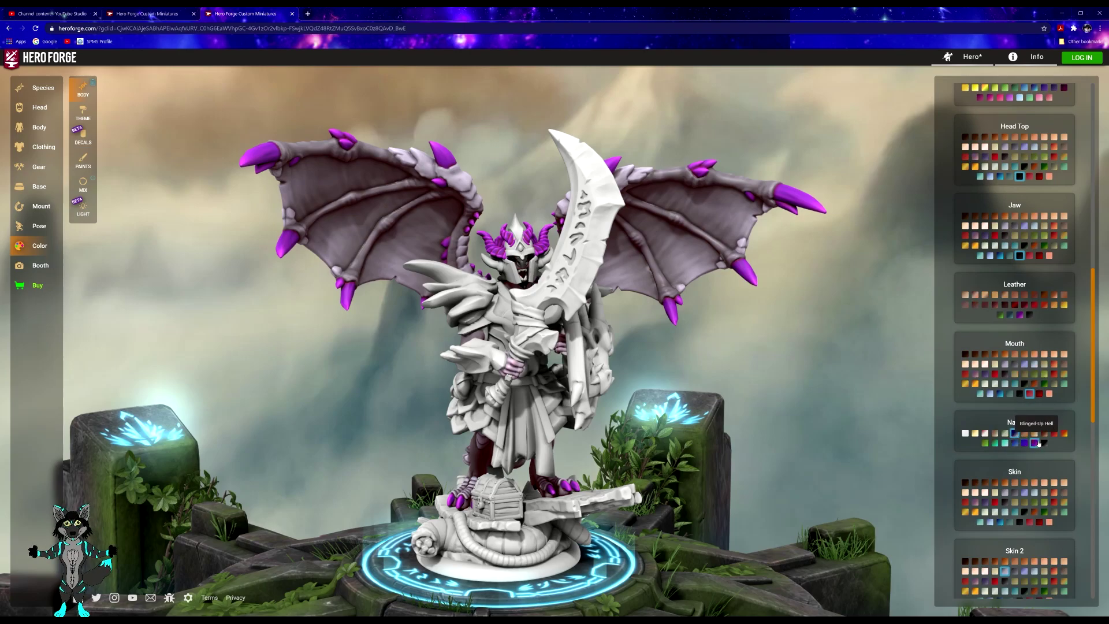
- Colour the nails purple and darken the skin to the Snoot shade
left_click(1035, 444)
scroll(1031, 457, "down", 2)
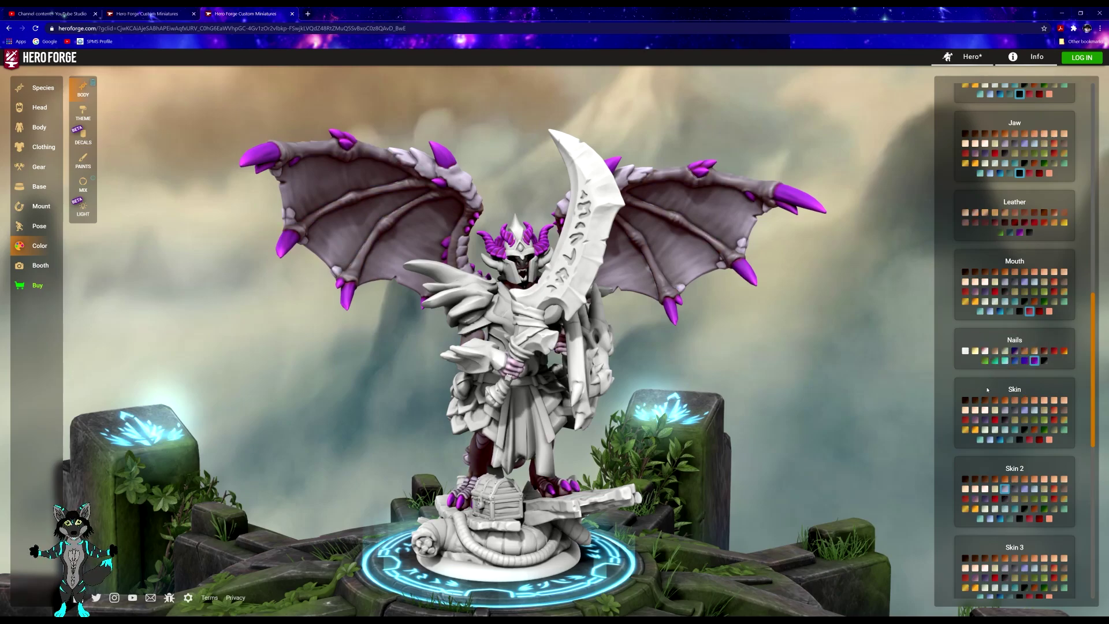
left_click(1019, 441)
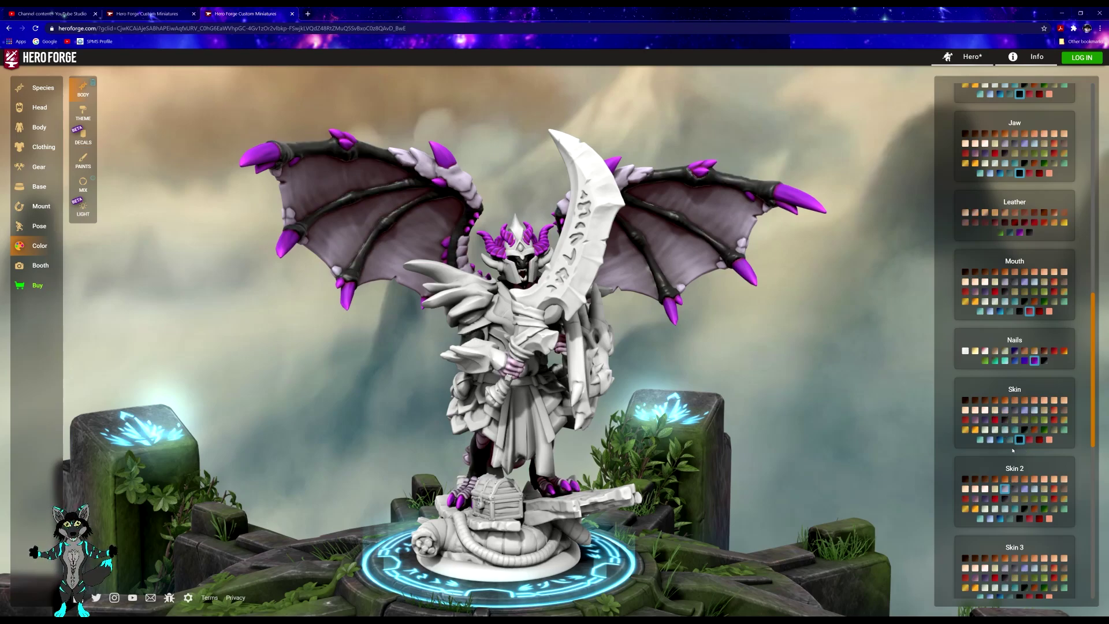
scroll(998, 501, "down", 1)
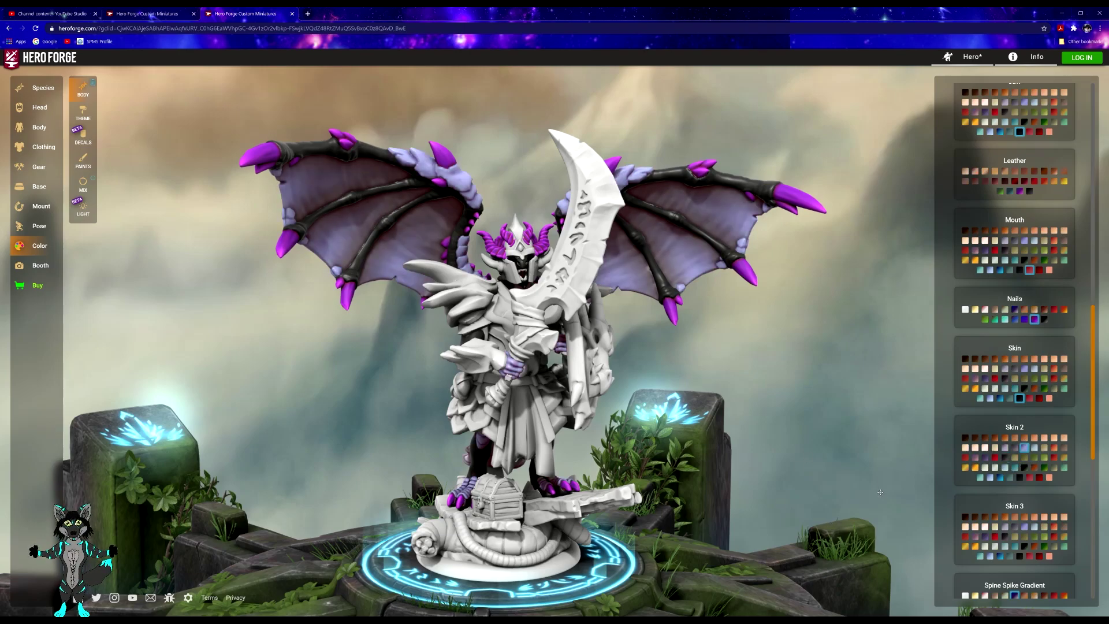
left_click_drag(865, 485, 759, 451)
scroll(1022, 502, "down", 1)
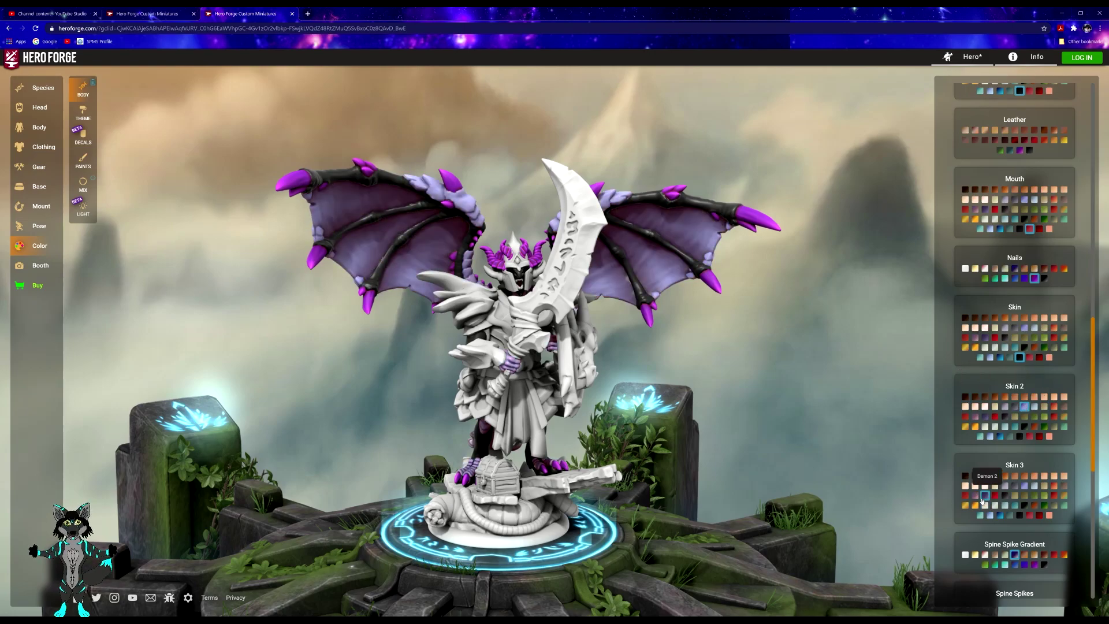
- Make the Spine Spike Gradient purple
scroll(984, 480, "down", 1)
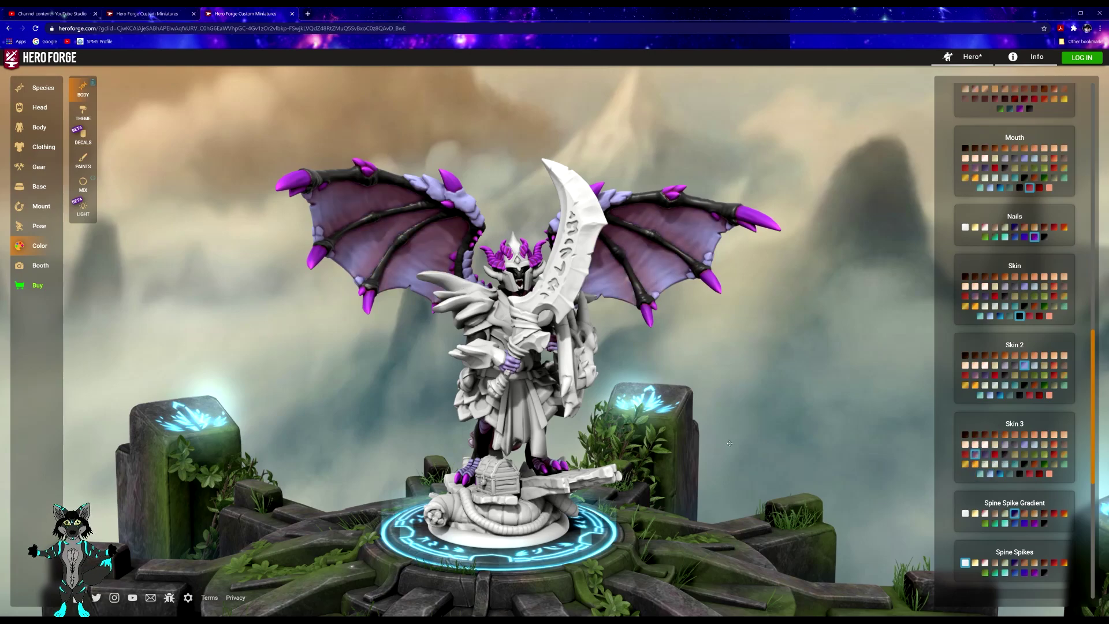
scroll(721, 442, "down", 2)
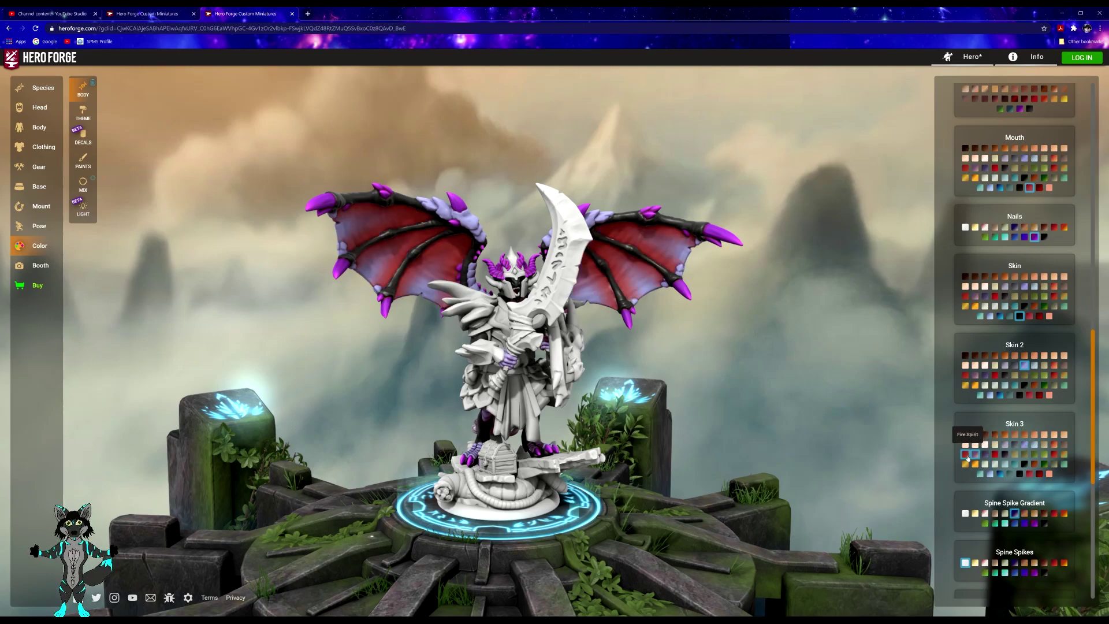
scroll(727, 422, "down", 2)
scroll(803, 430, "up", 2)
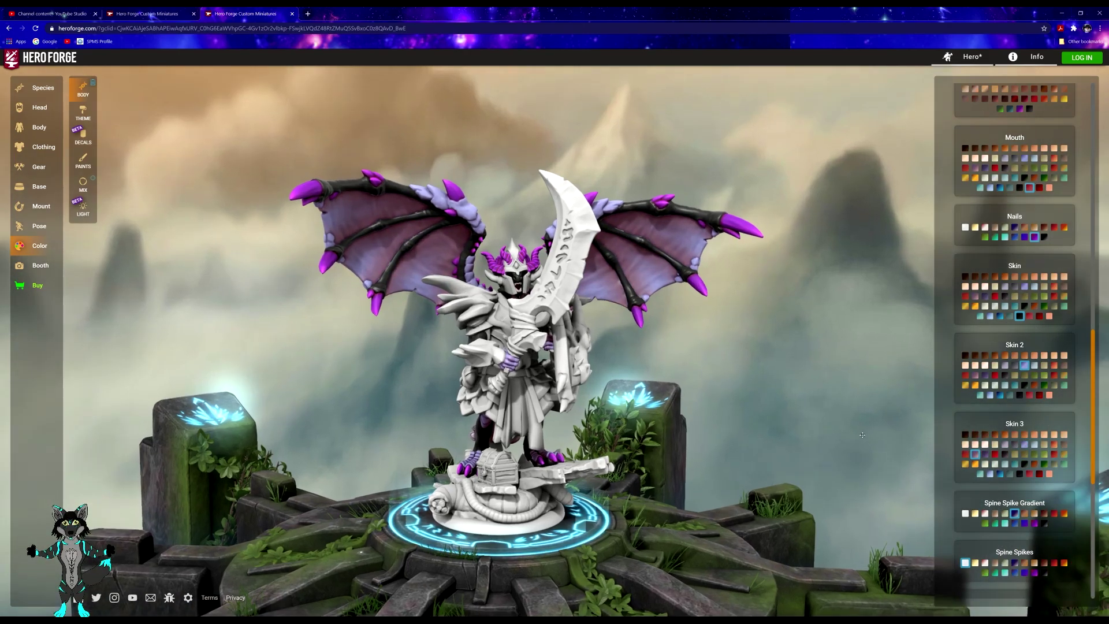
scroll(1051, 490, "down", 1)
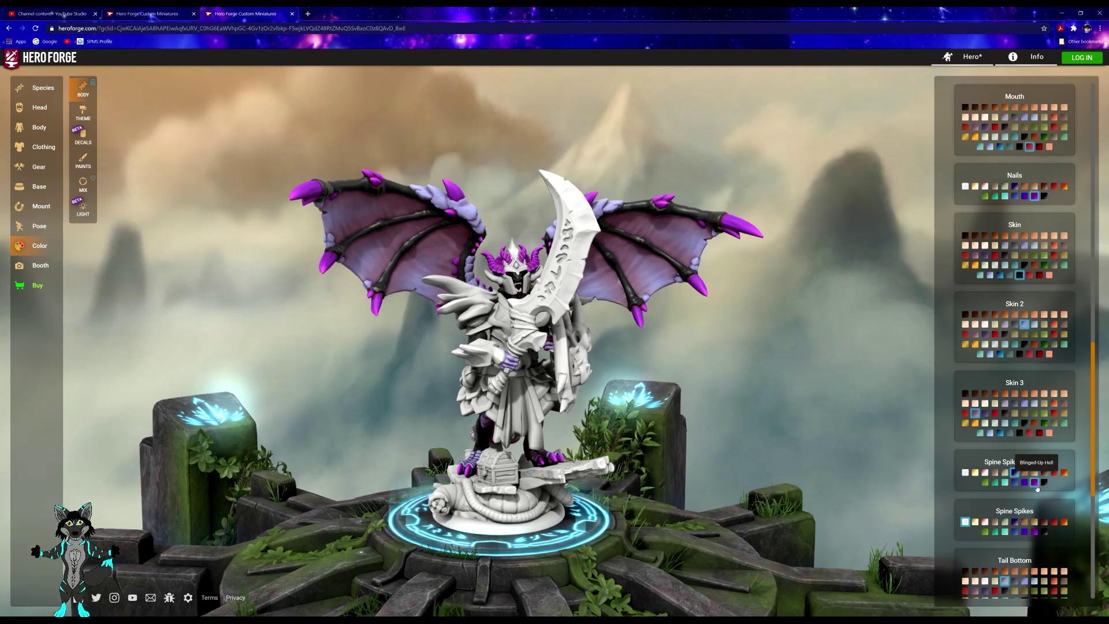
left_click(1033, 484)
scroll(958, 476, "down", 2)
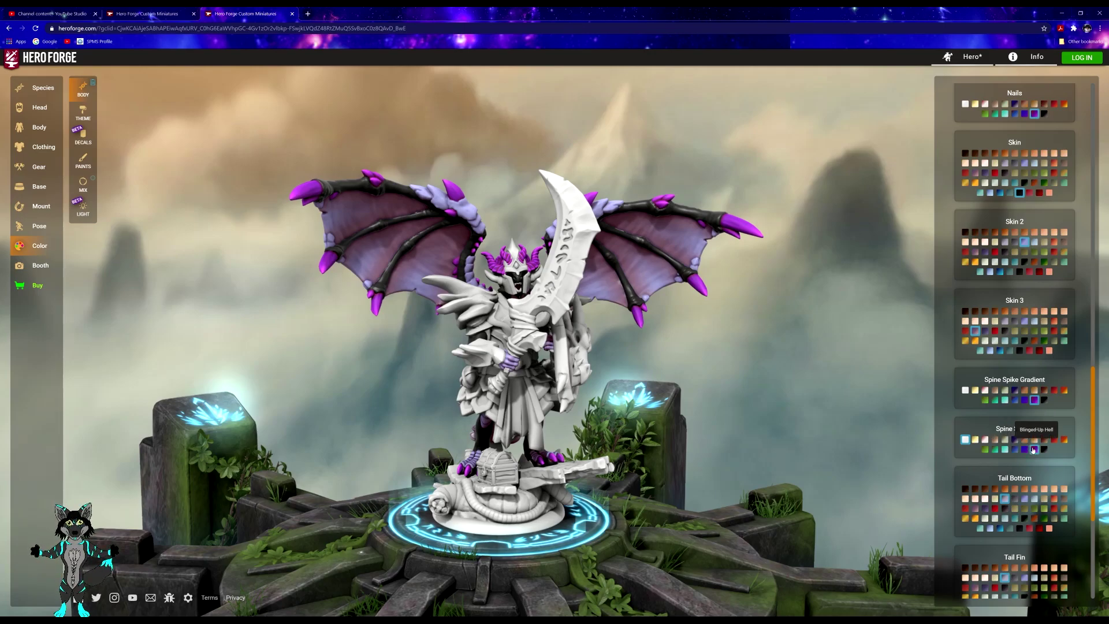
- Colour the spine spikes purple as well, viewing the miniature from the side
left_click_drag(925, 433, 862, 433)
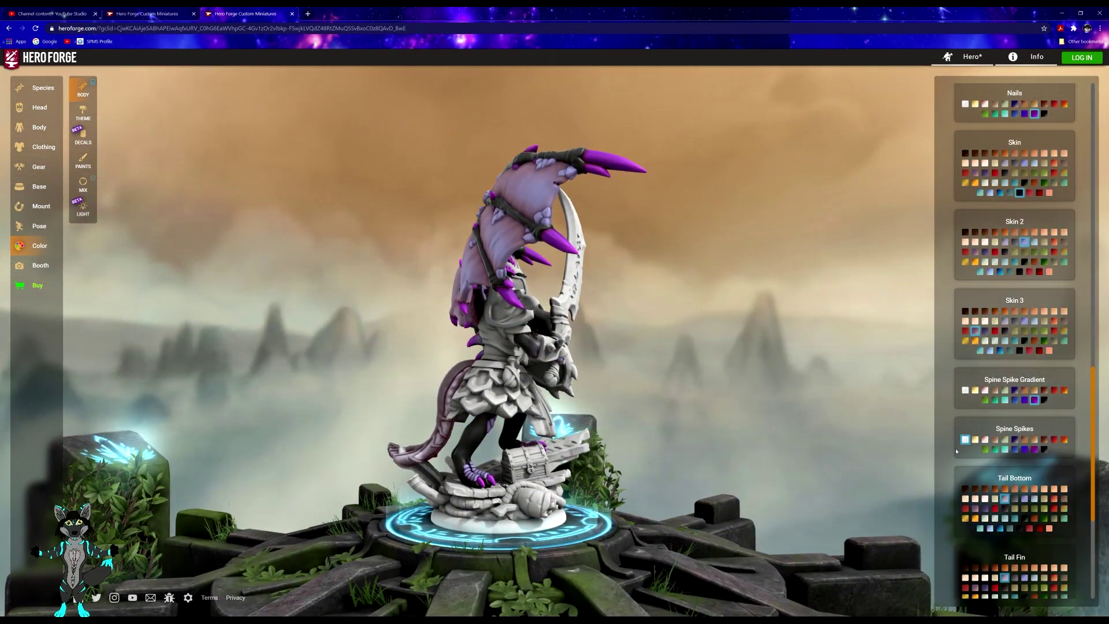
left_click(1034, 450)
scroll(1031, 448, "down", 2)
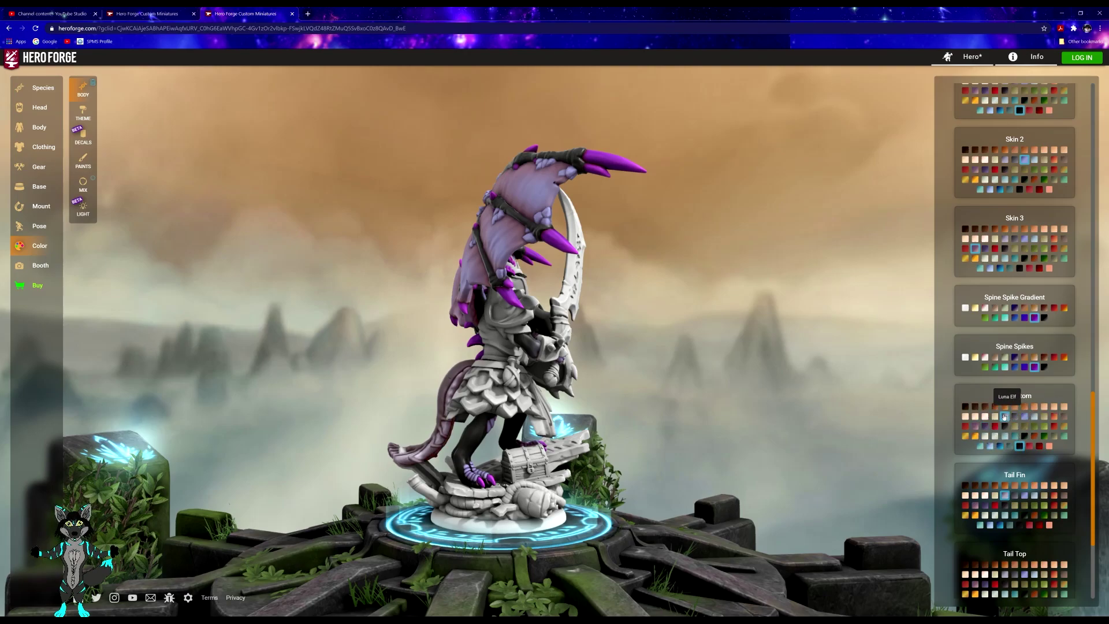
scroll(1021, 486, "down", 1)
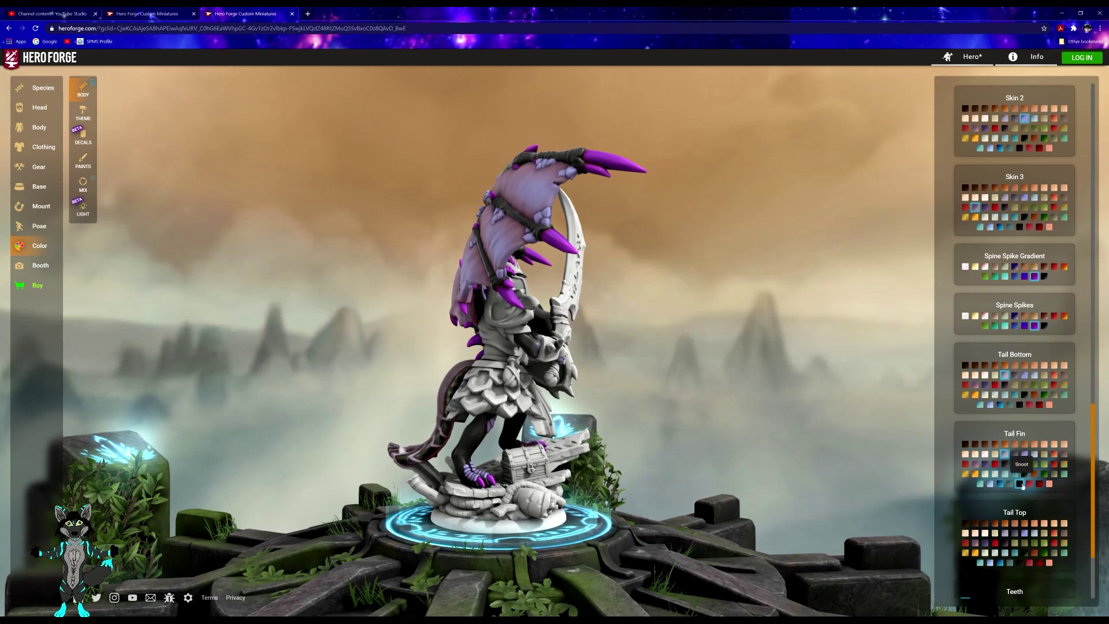
- Set Tail Fin and Tail Top to Snoot and Tail Bottom to Smurfesque blue
left_click(1021, 485)
left_click(1020, 563)
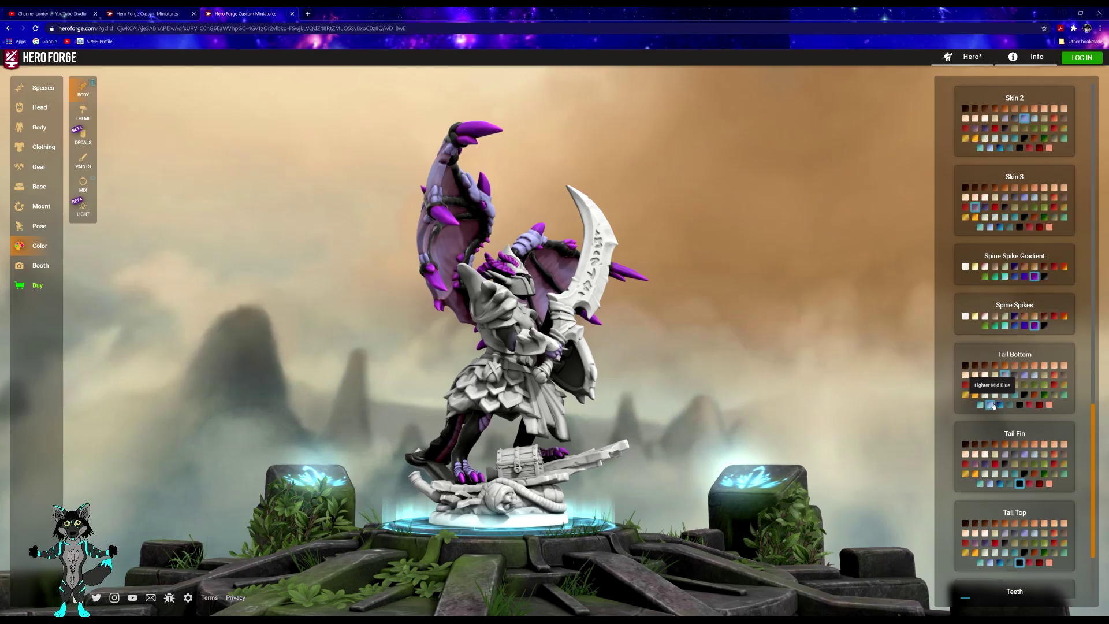
left_click(1025, 377)
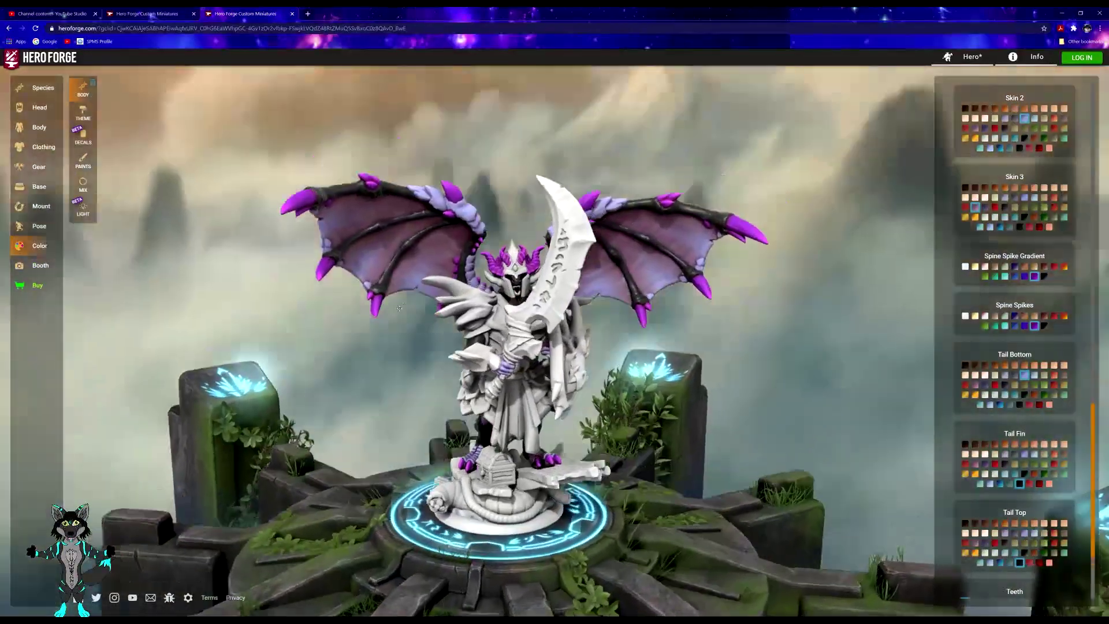
left_click_drag(399, 309, 440, 241)
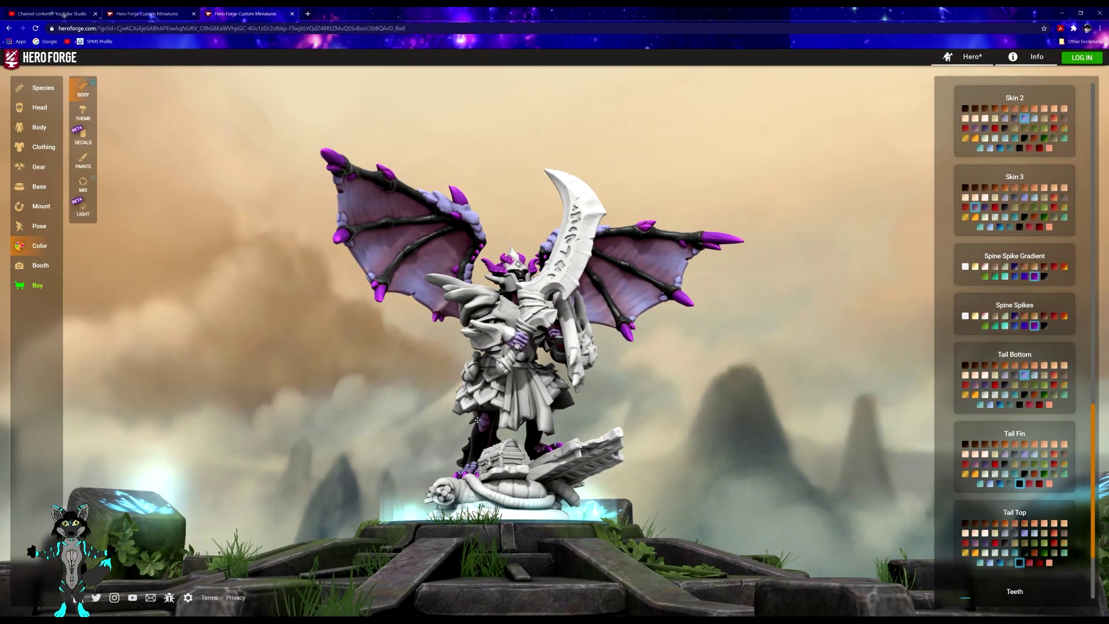
scroll(1037, 422, "down", 2)
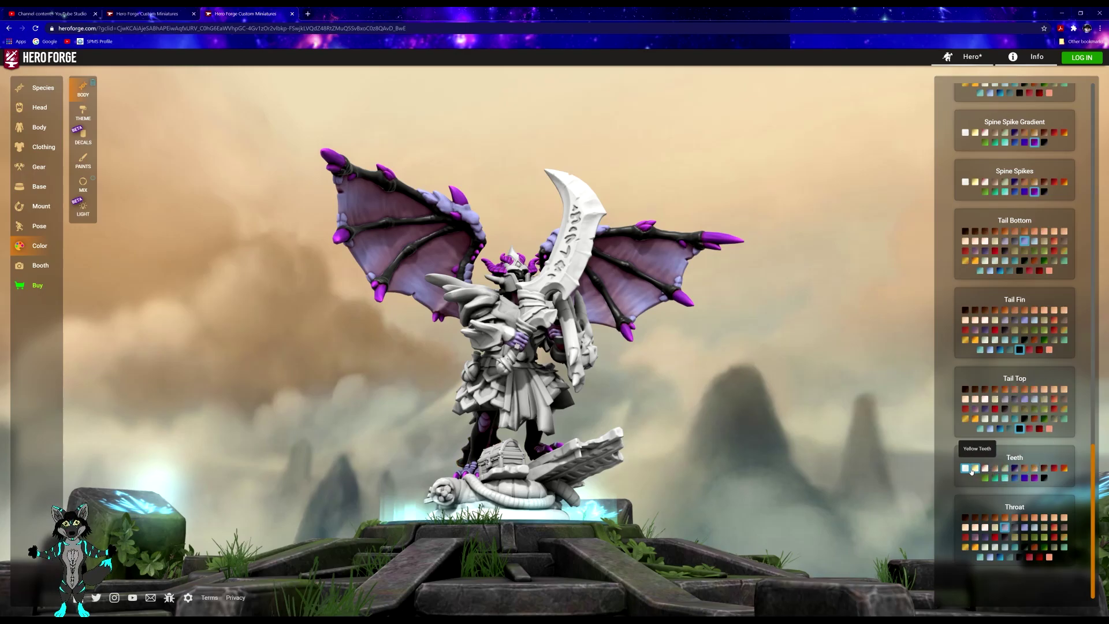
left_click_drag(838, 265, 788, 394)
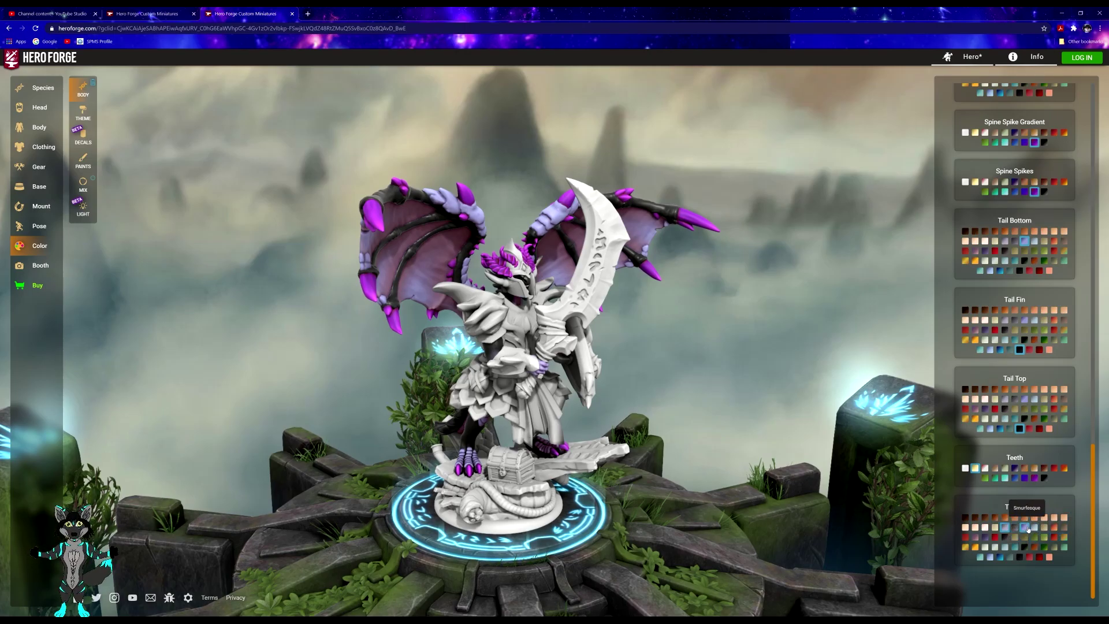
left_click_drag(860, 488, 584, 379)
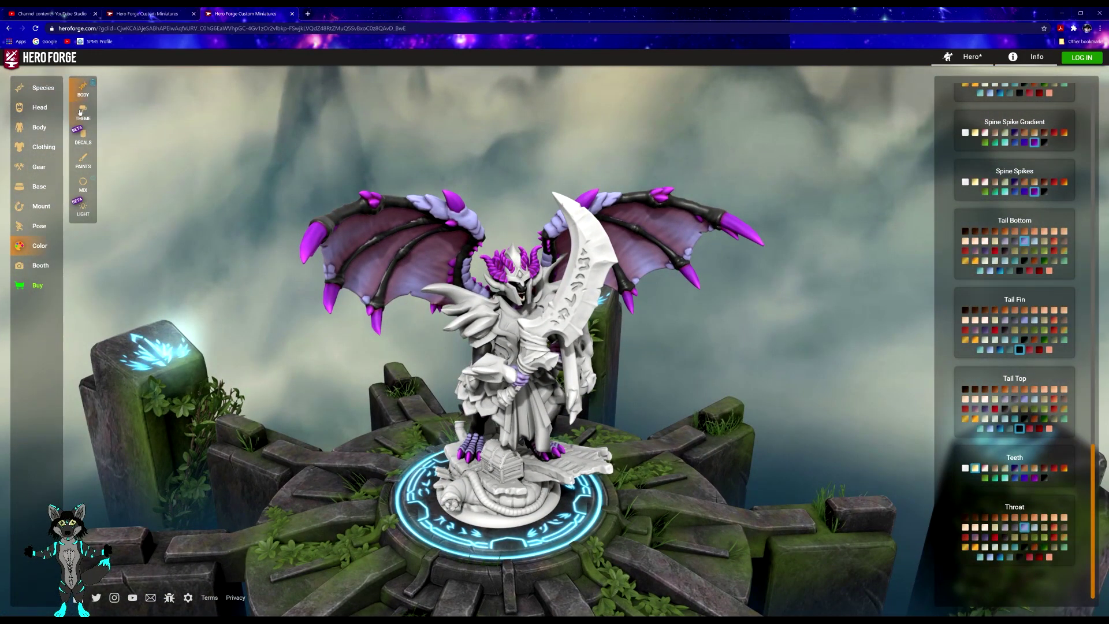
- Try the Infernal Couture and All Hallows' Weave colour themes on the knight, viewing it from behind
left_click(82, 112)
left_click(981, 298)
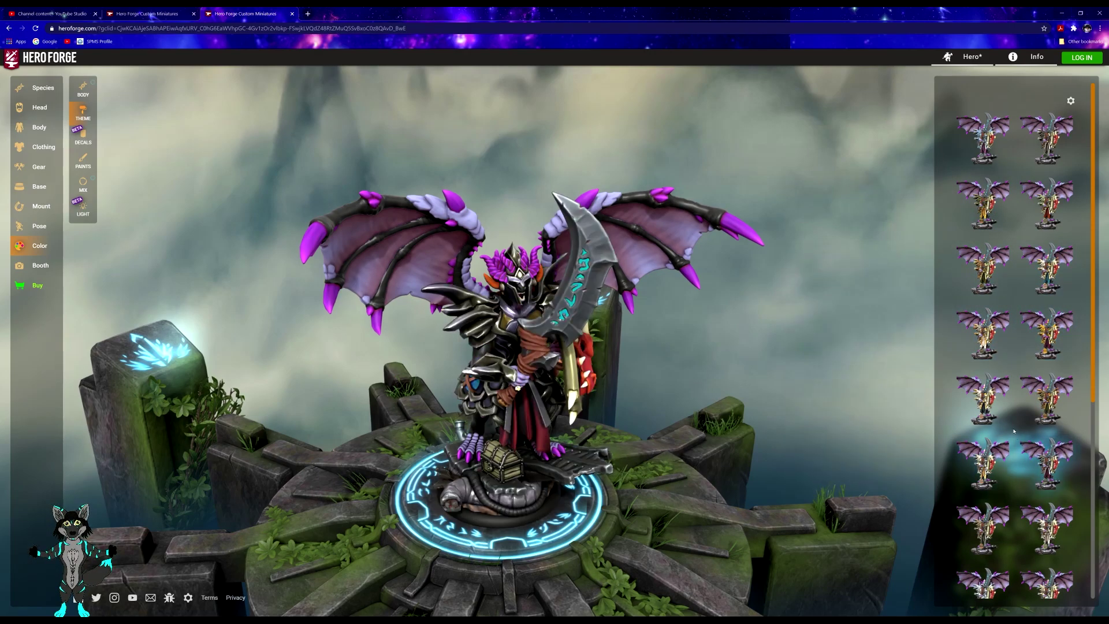
left_click(1053, 475)
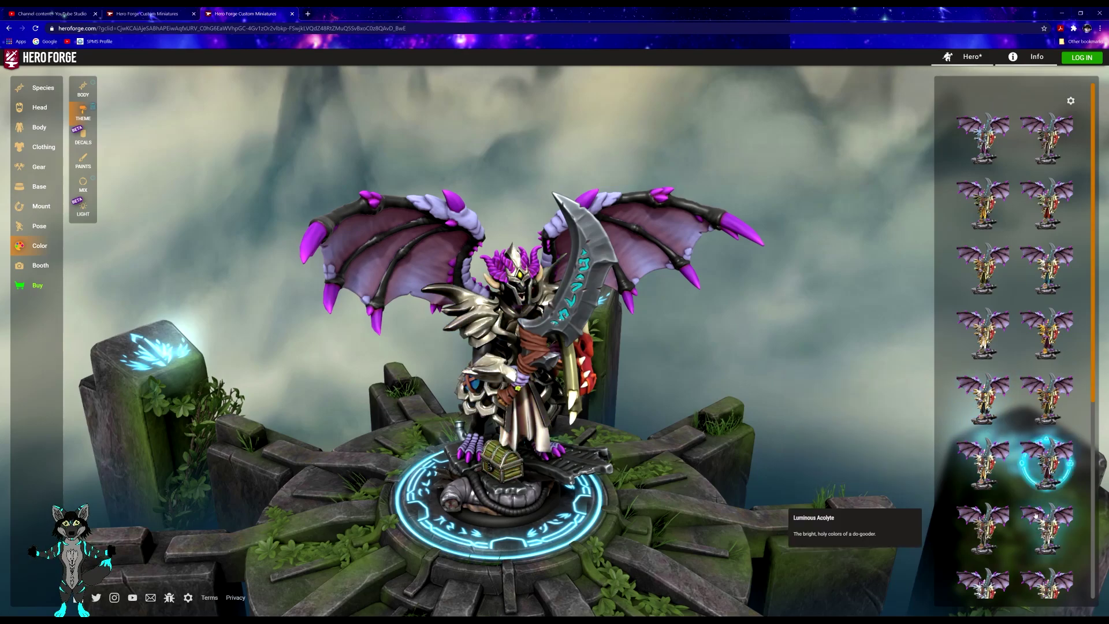
scroll(984, 508, "down", 3)
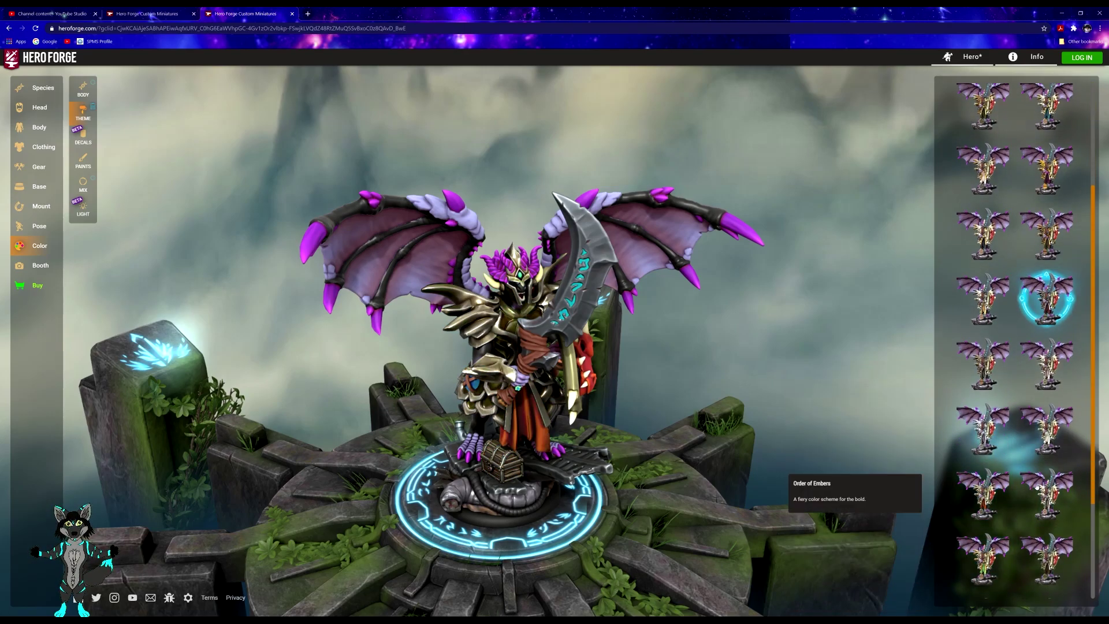
scroll(1026, 555, "down", 2)
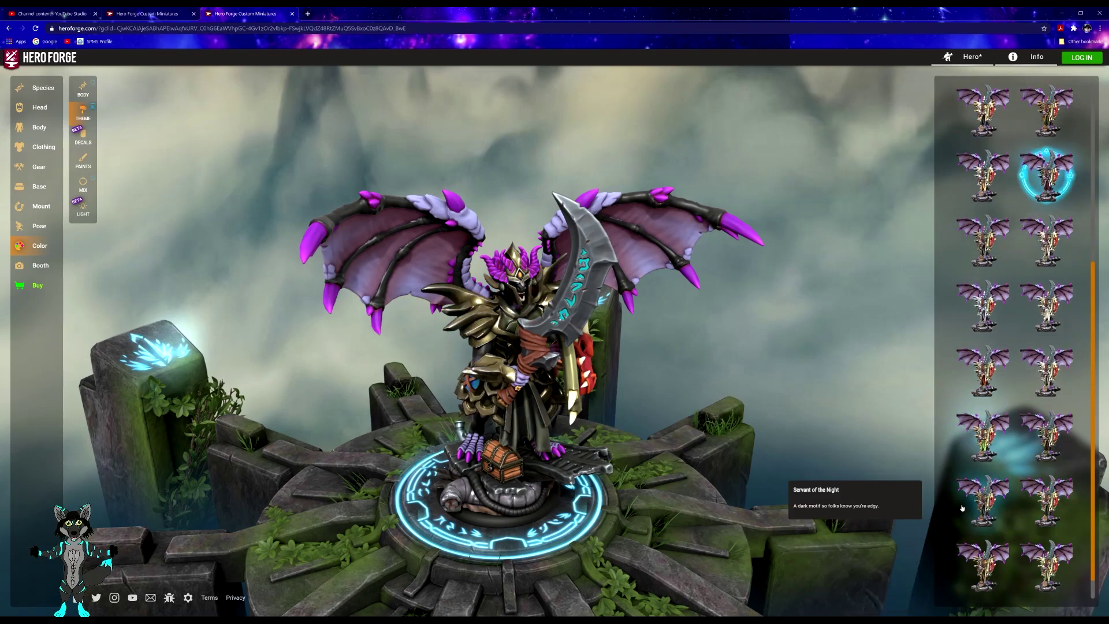
scroll(1034, 552, "down", 1)
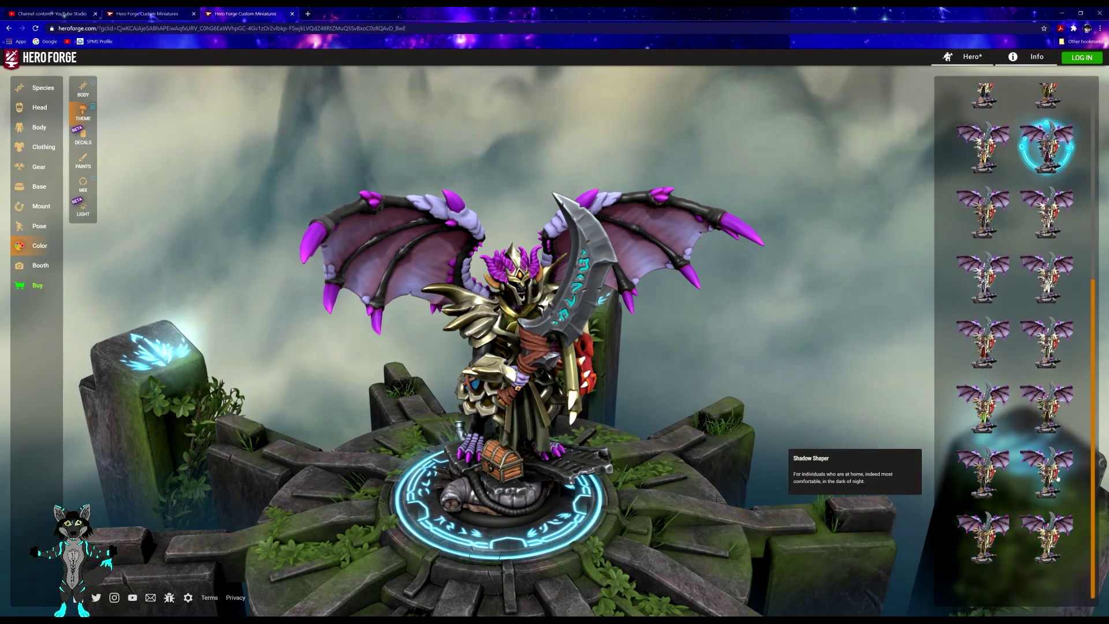
scroll(1035, 450, "up", 6)
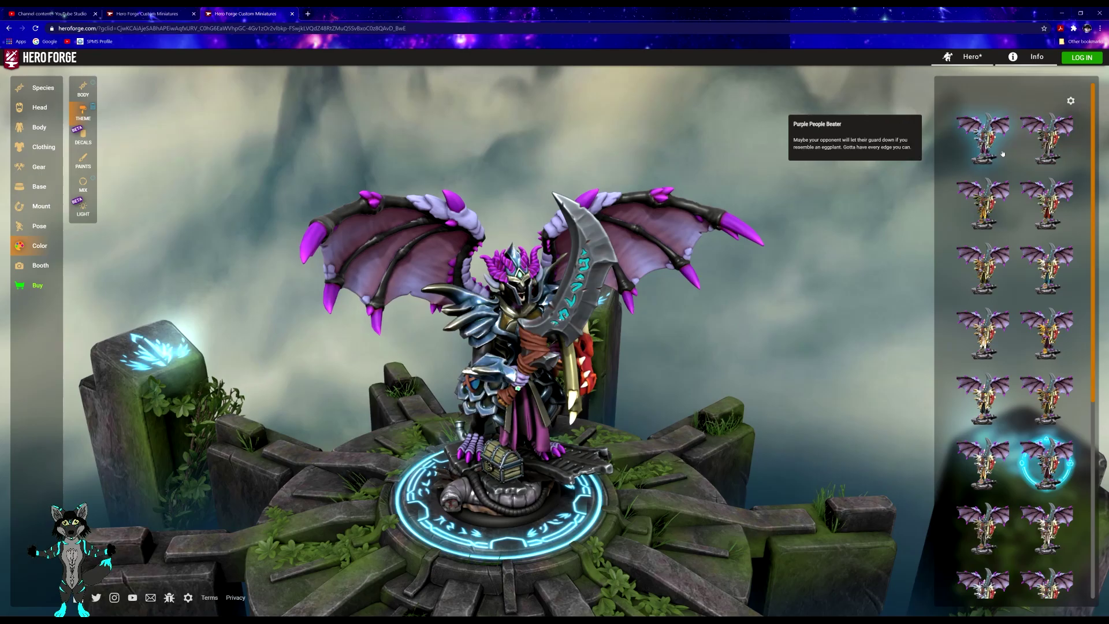
left_click(1047, 139)
left_click_drag(809, 278, 774, 246)
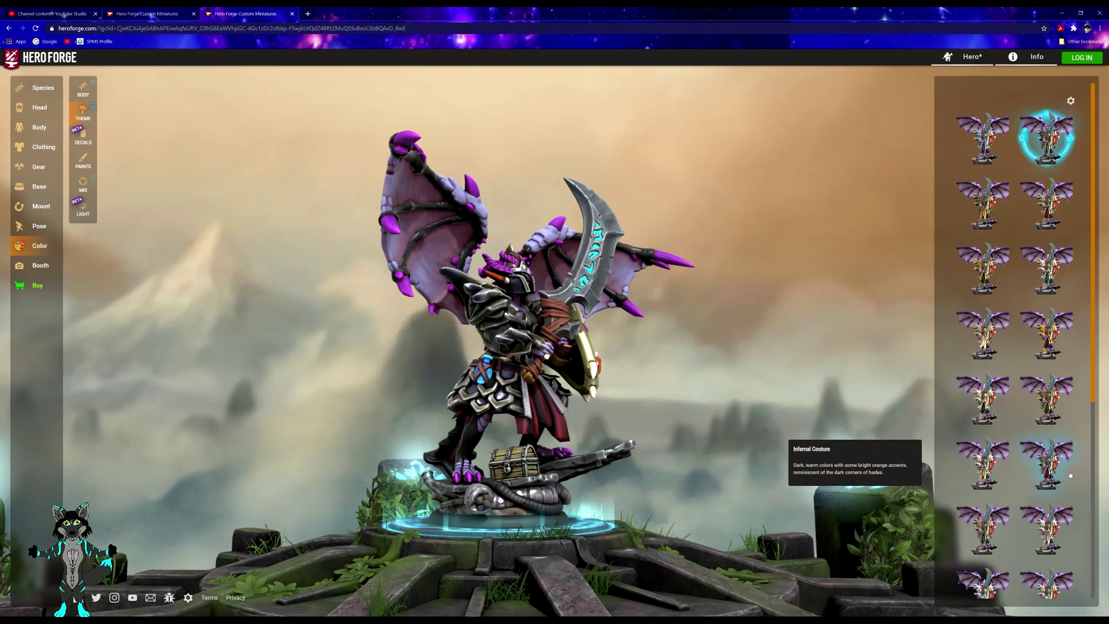
- Apply the dark Shadow Shaper theme, check it from front and side, then show the paint swatches
scroll(1072, 475, "down", 3)
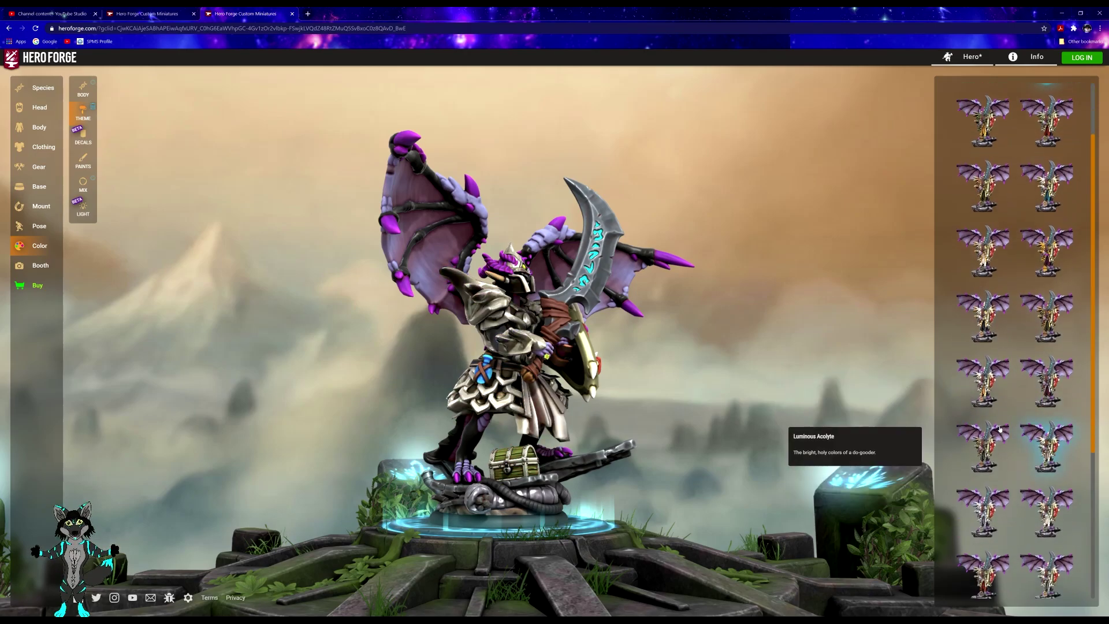
scroll(977, 506, "down", 3)
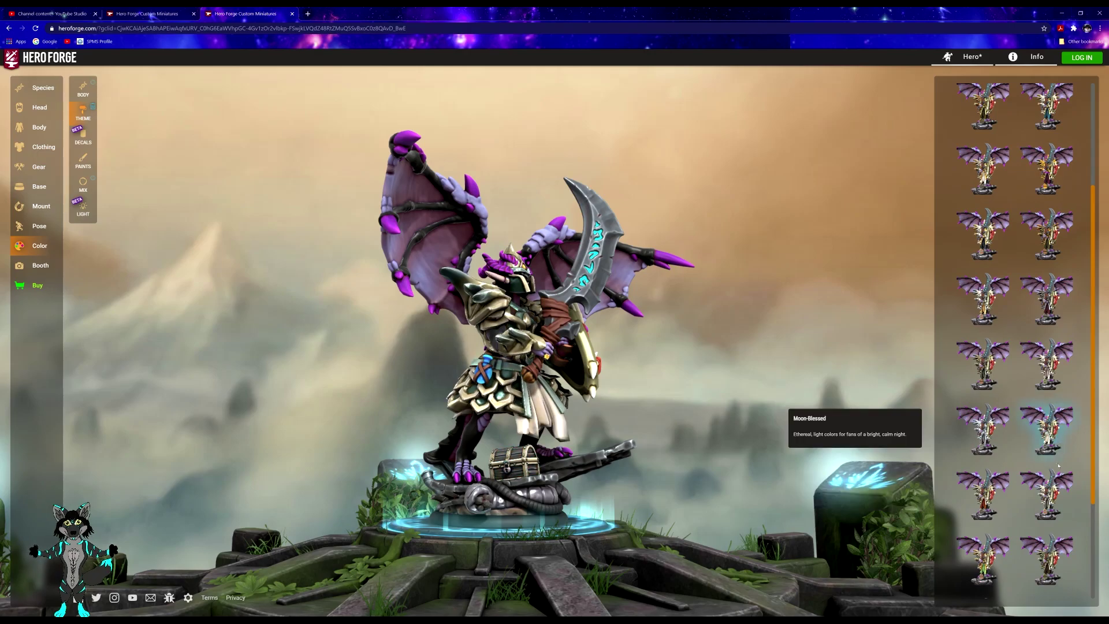
scroll(1012, 523, "down", 3)
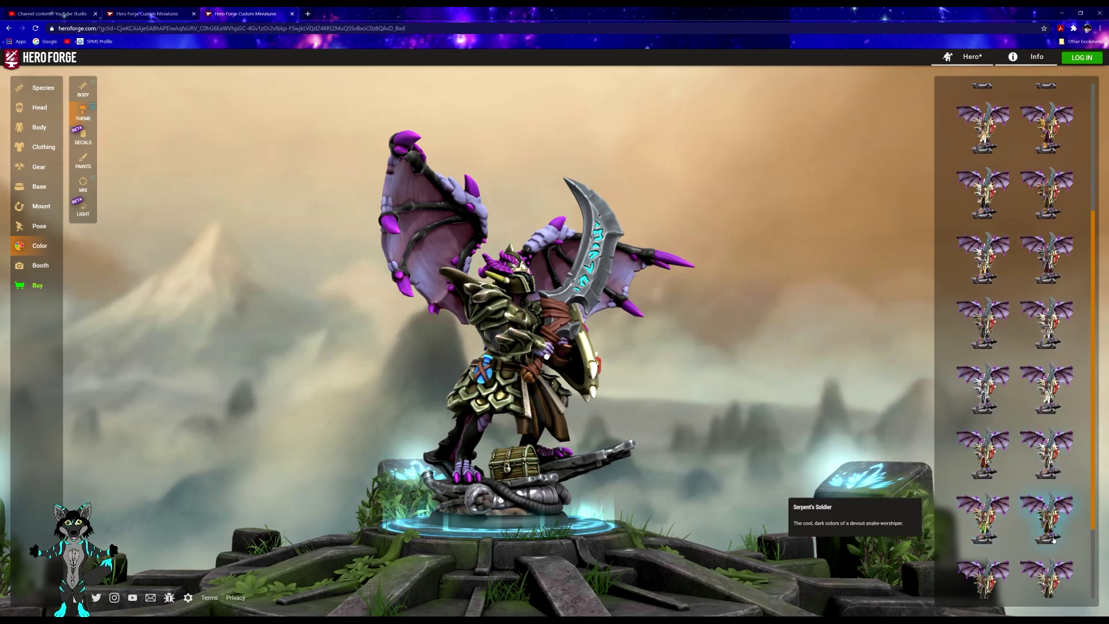
scroll(1034, 549, "down", 2)
left_click(1024, 542)
left_click_drag(694, 393, 587, 383)
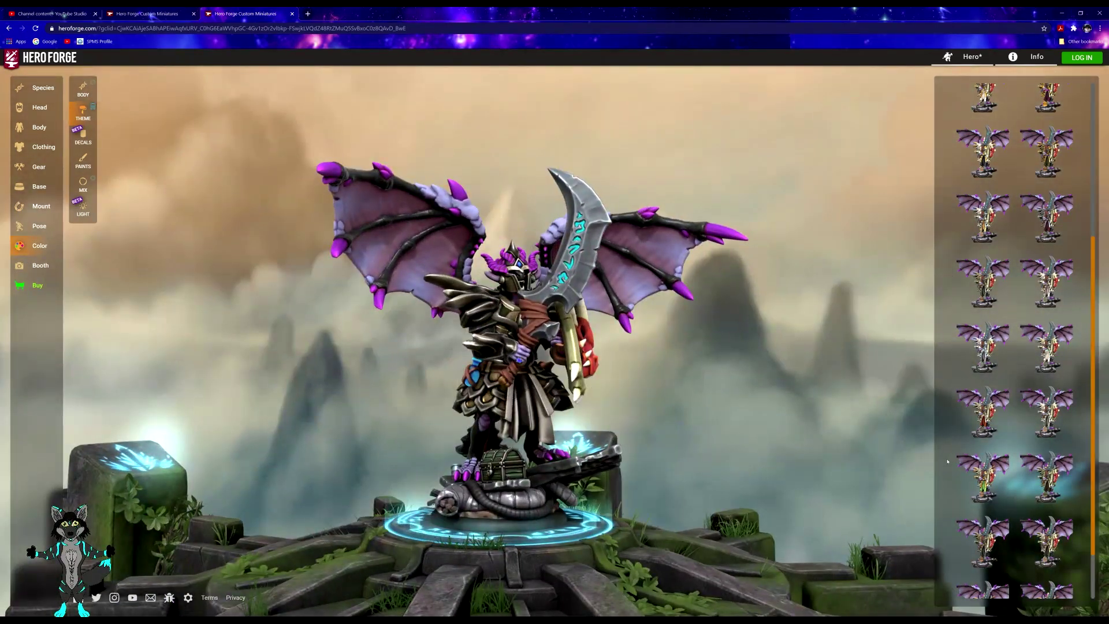
scroll(982, 491, "down", 3)
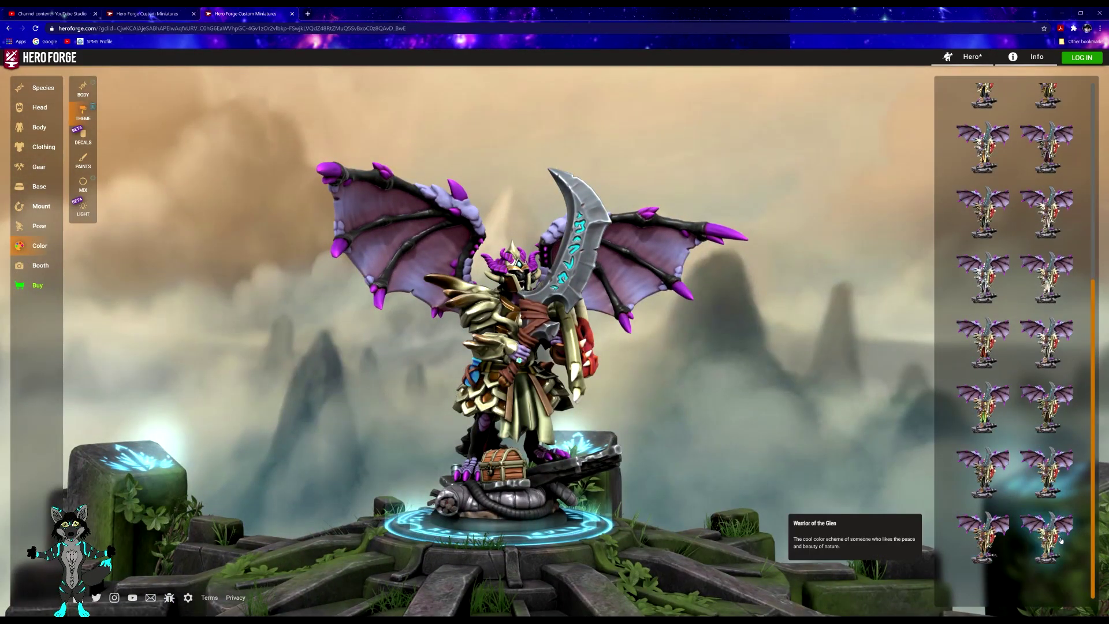
scroll(1006, 405, "up", 5)
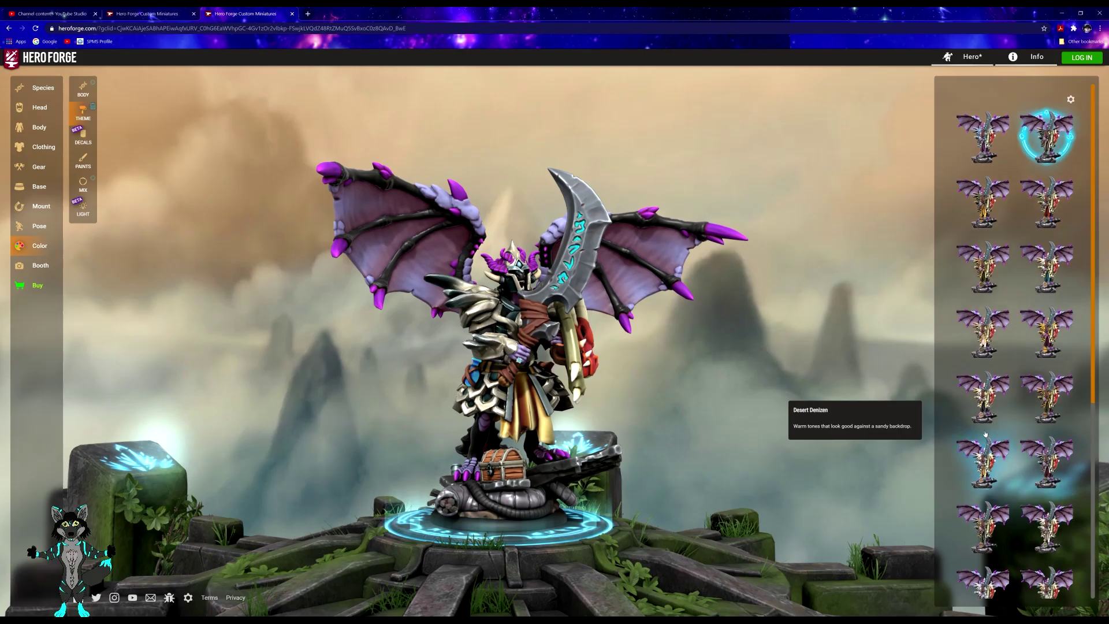
left_click_drag(577, 231, 532, 303)
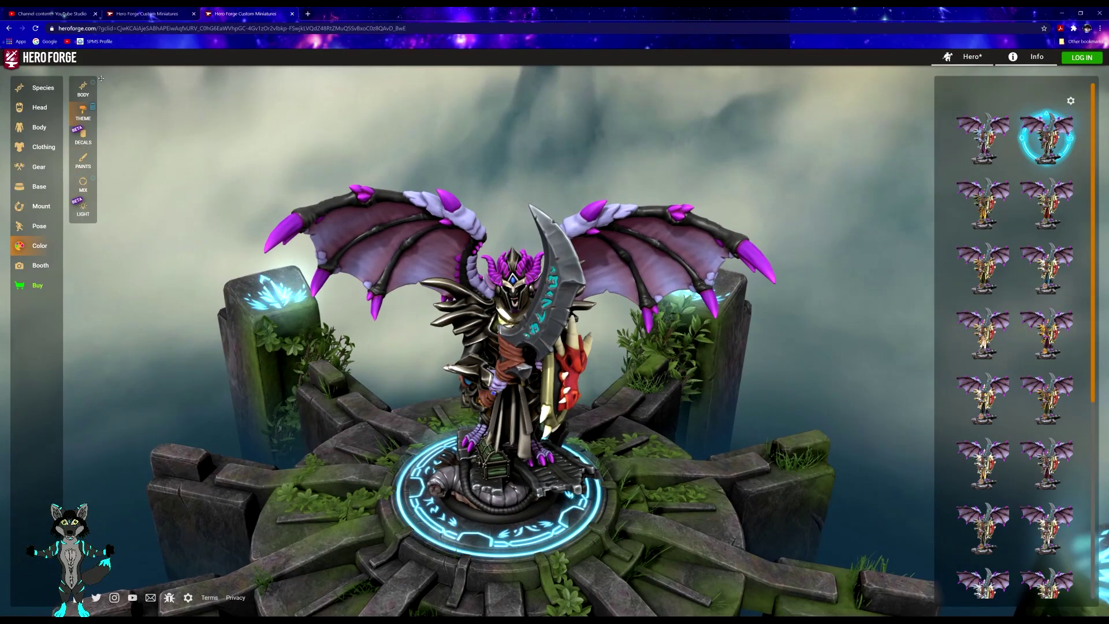
left_click(88, 167)
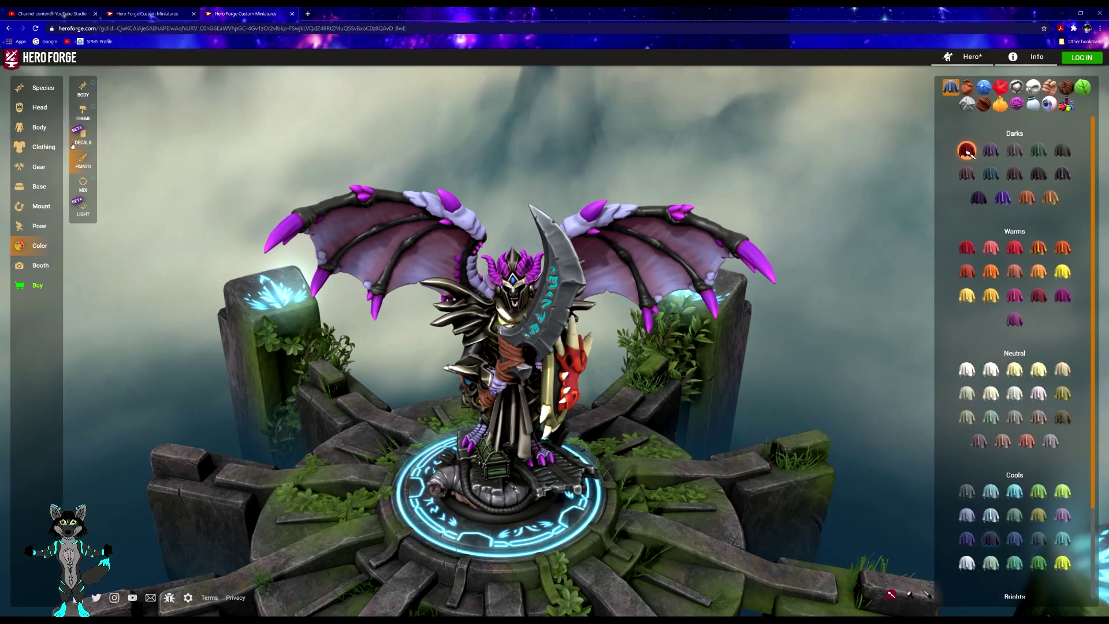
- Give the knight the Flame eye colour from the Draconic eye swatches
left_click(1048, 104)
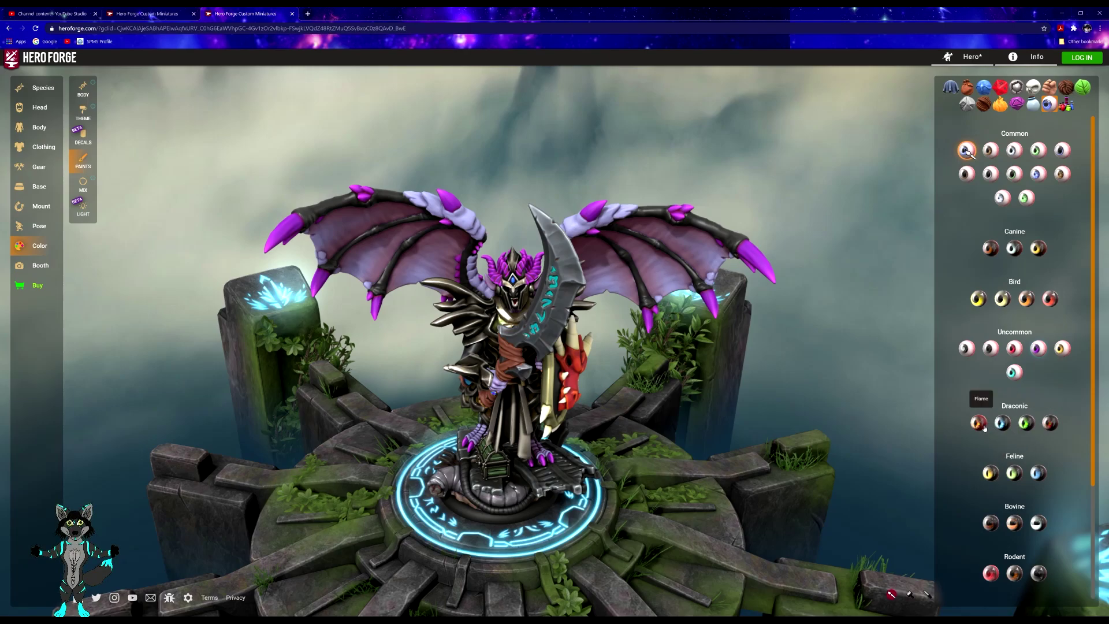
left_click(978, 423)
scroll(510, 316, "up", 5)
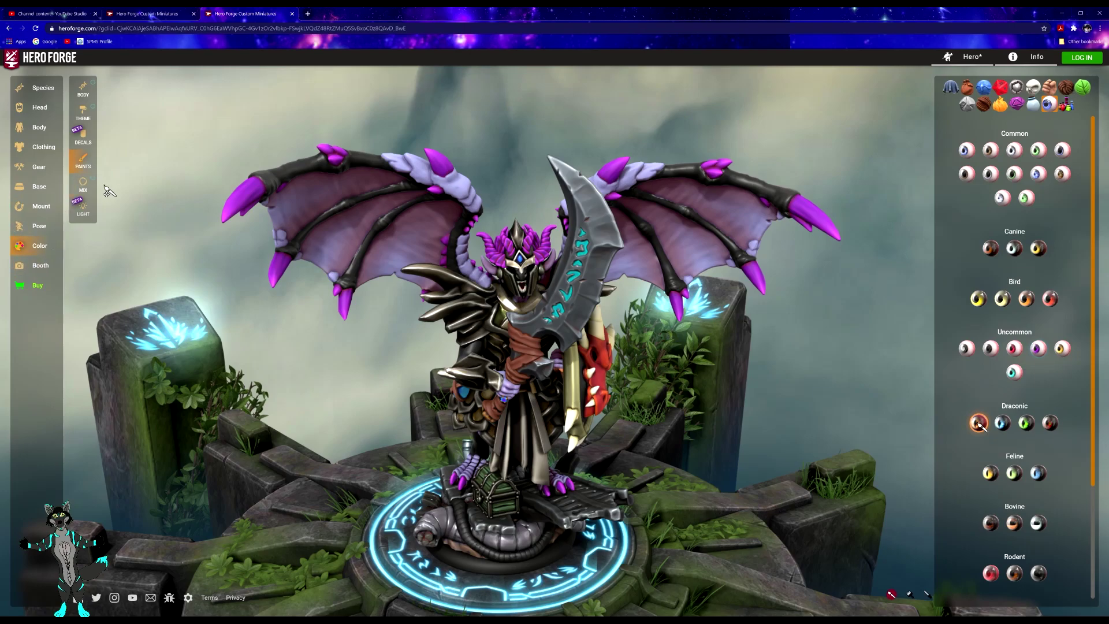
- Switch to the skin paints and browse the Common, Elves, Demonic and Reptiles swatch groups
left_click(1050, 87)
scroll(987, 353, "down", 2)
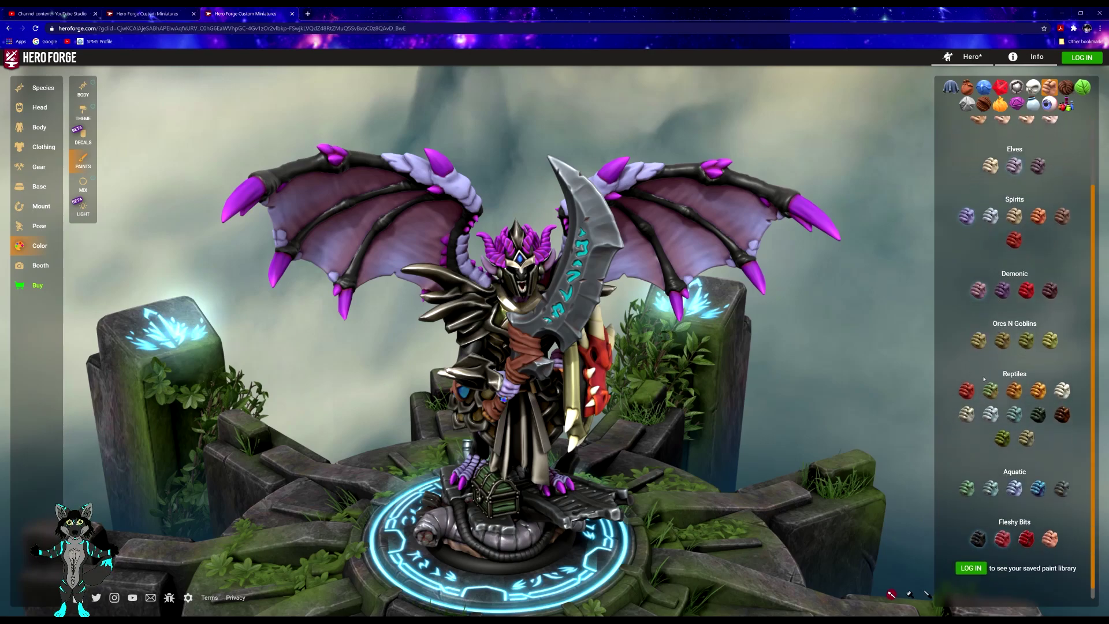
scroll(984, 379, "down", 1)
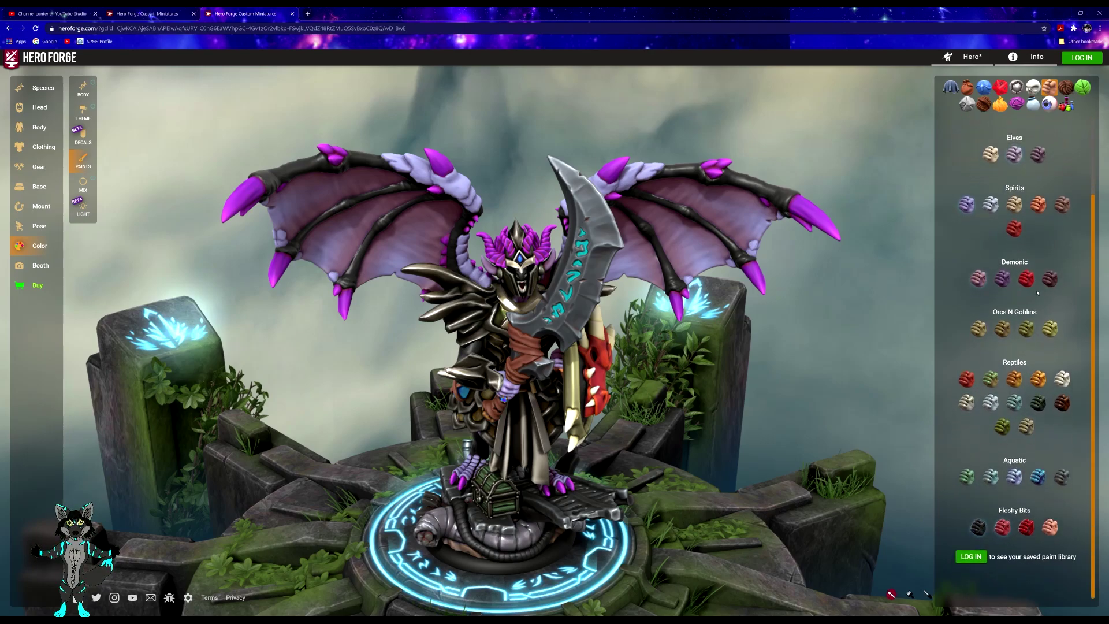
scroll(1037, 293, "up", 3)
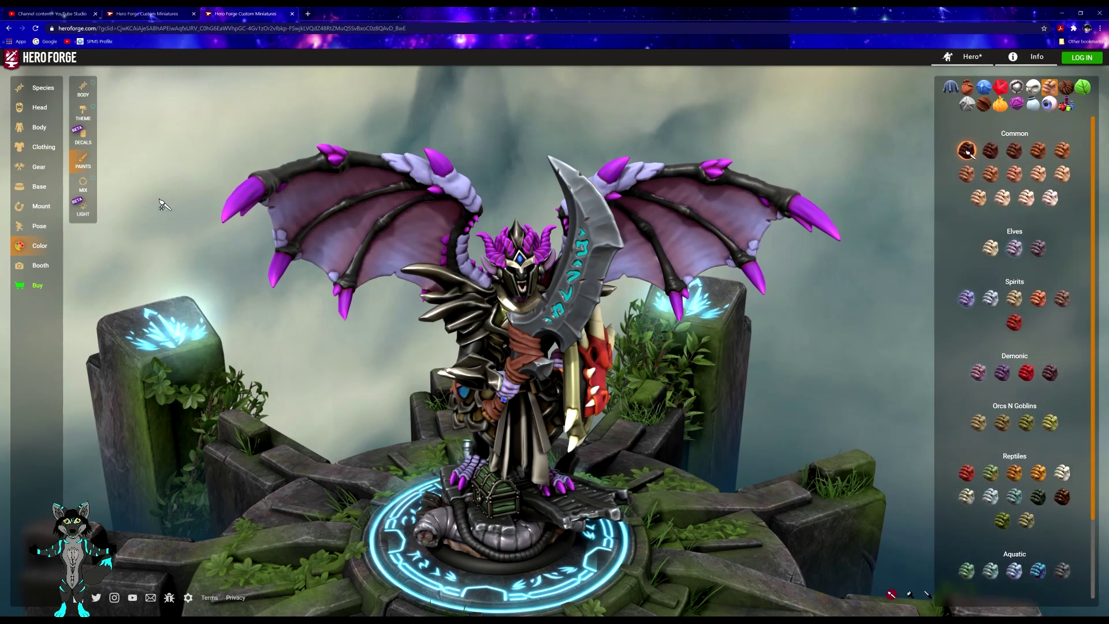
- In the hero's paint mixer, darken the Cobble Brown paint to near-black
left_click(83, 183)
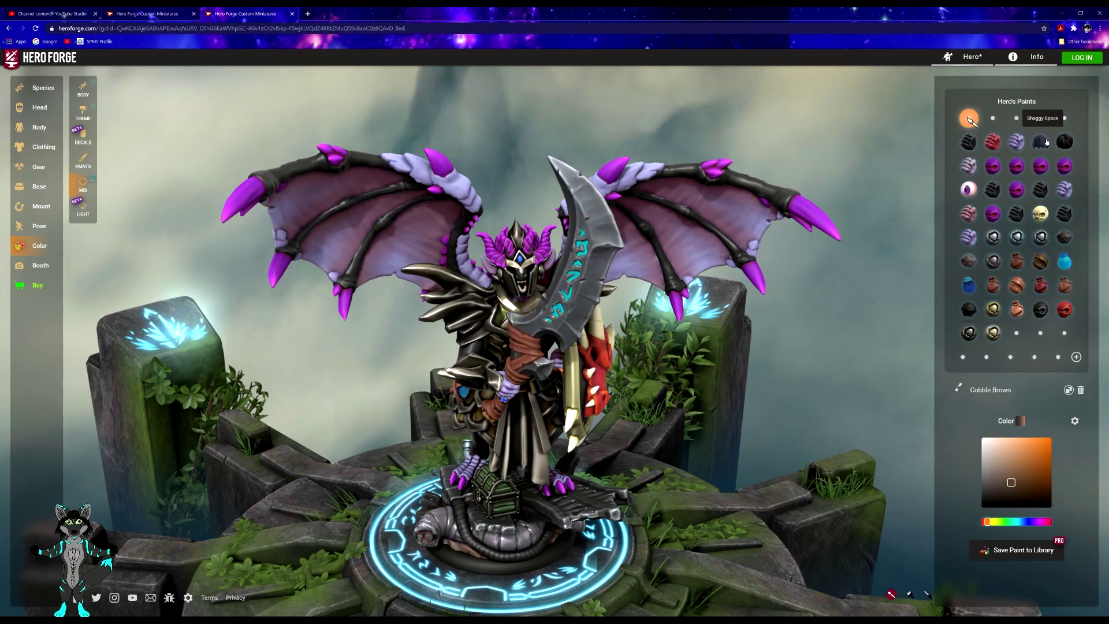
mouse_move(998, 521)
left_mouse_down()
mouse_move(1029, 522)
mouse_move(980, 507)
left_mouse_up()
left_click(989, 502)
- Find Wornshod Hide among the hero's paints and turn the leather paint black
left_click(508, 453)
scroll(507, 450, "up", 5)
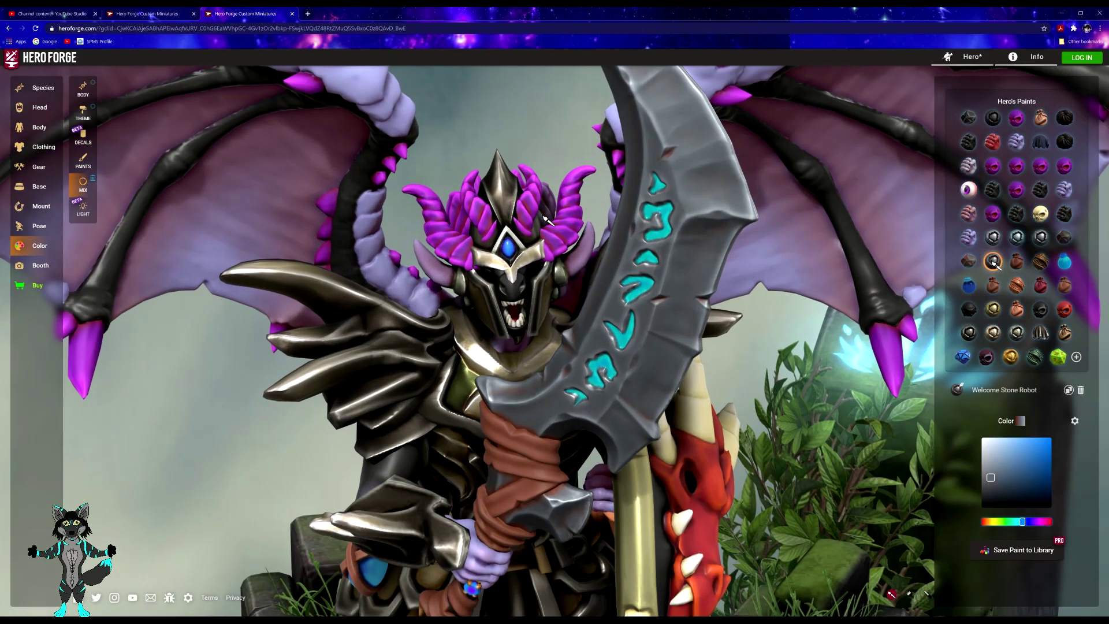
left_click(534, 329)
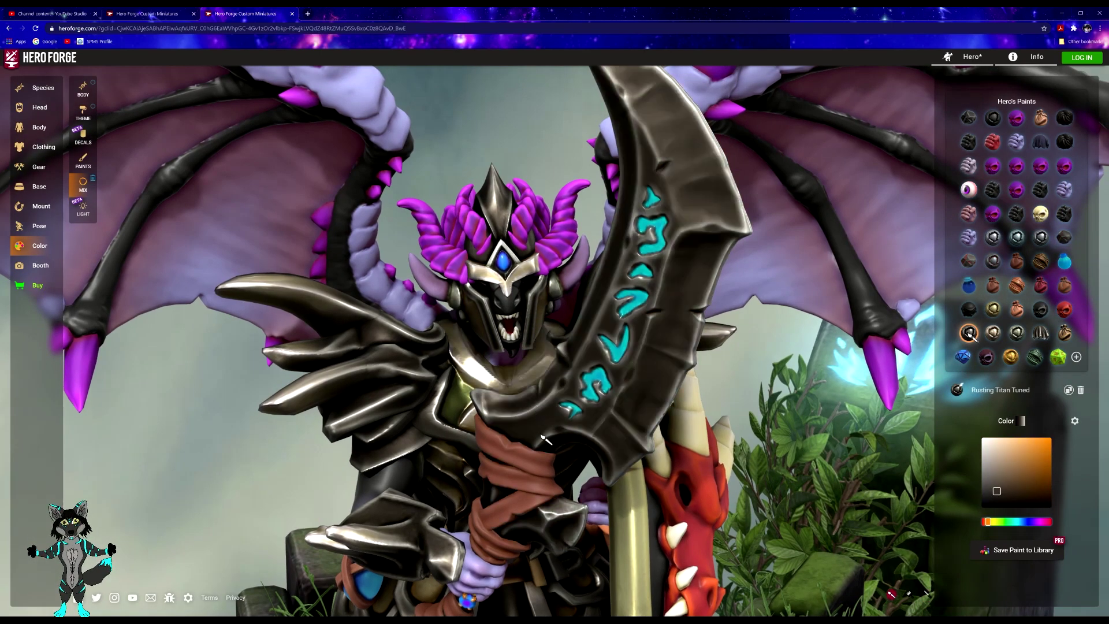
scroll(553, 420, "down", 5)
left_click(530, 486)
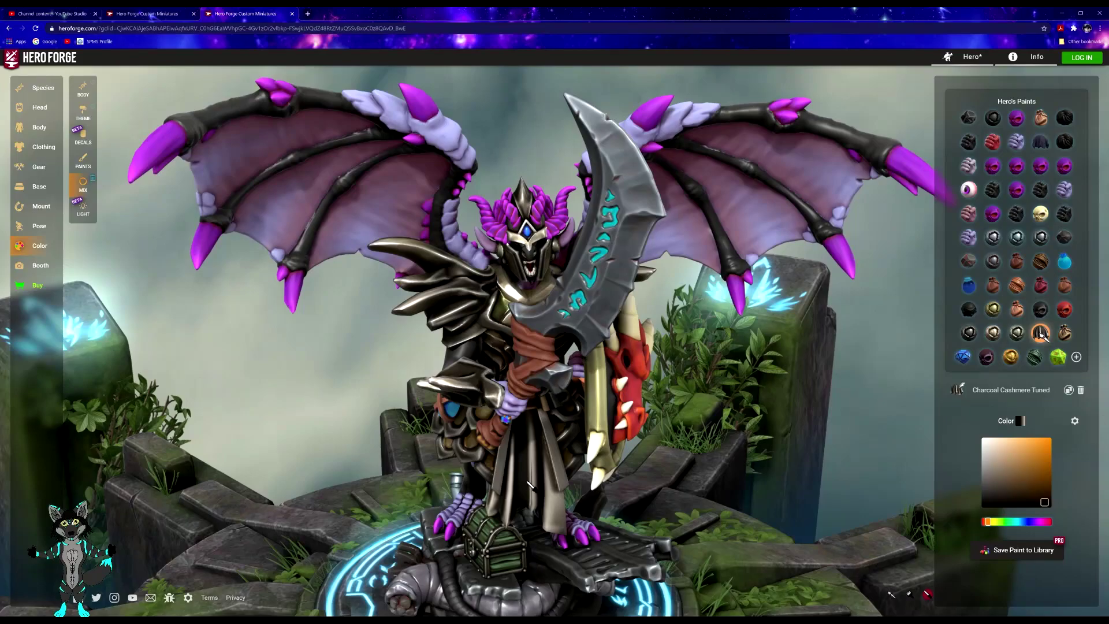
scroll(469, 517, "up", 5)
left_click(477, 349)
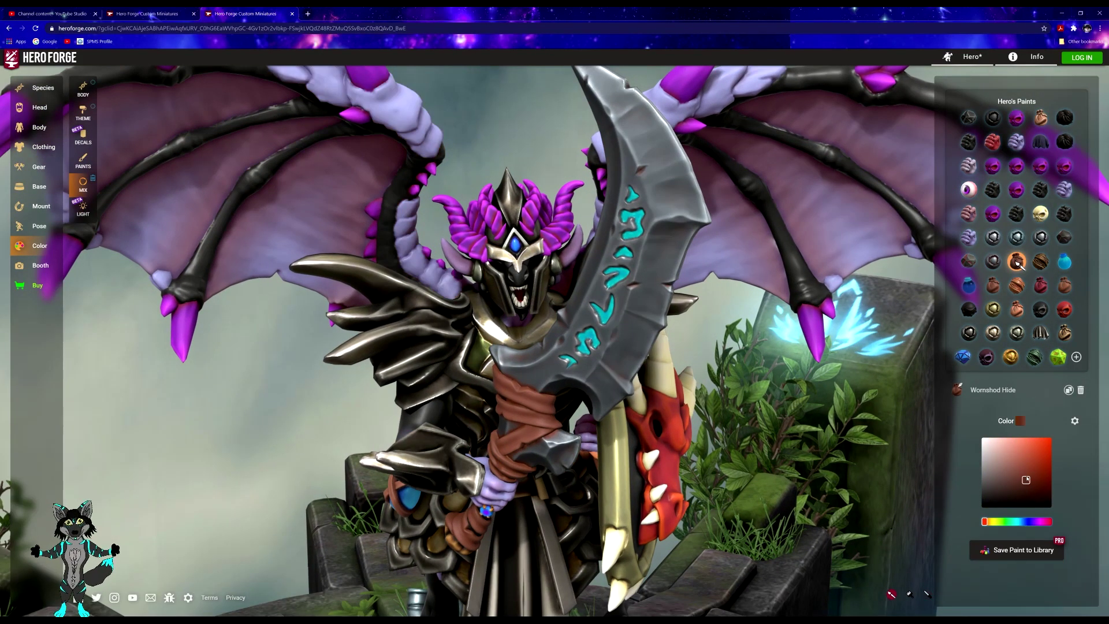
left_click_drag(1026, 480, 972, 514)
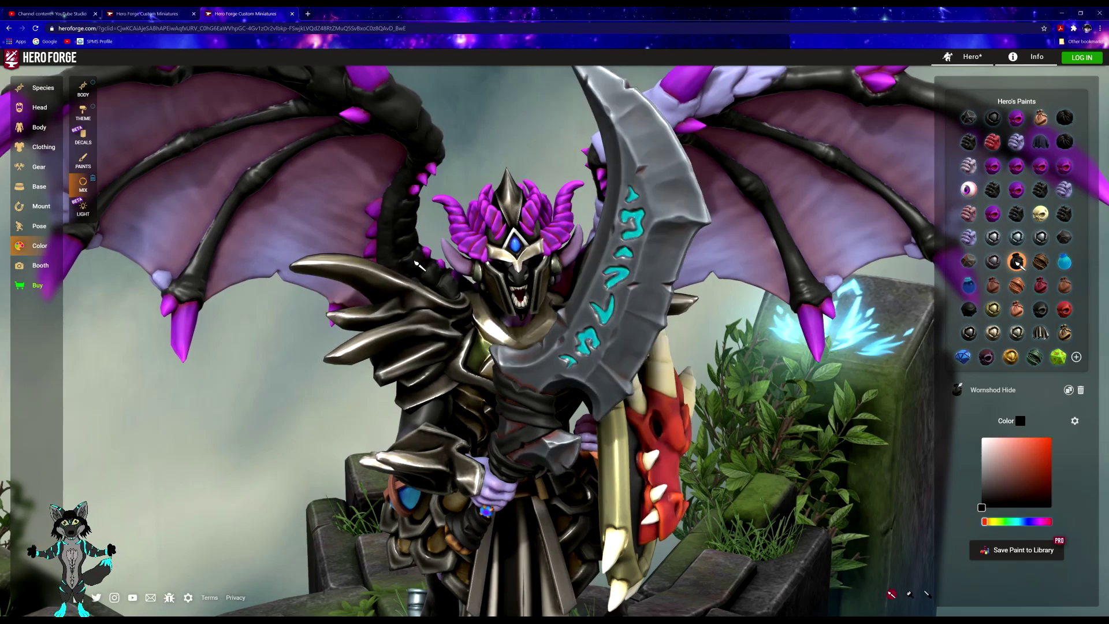
scroll(419, 264, "down", 5)
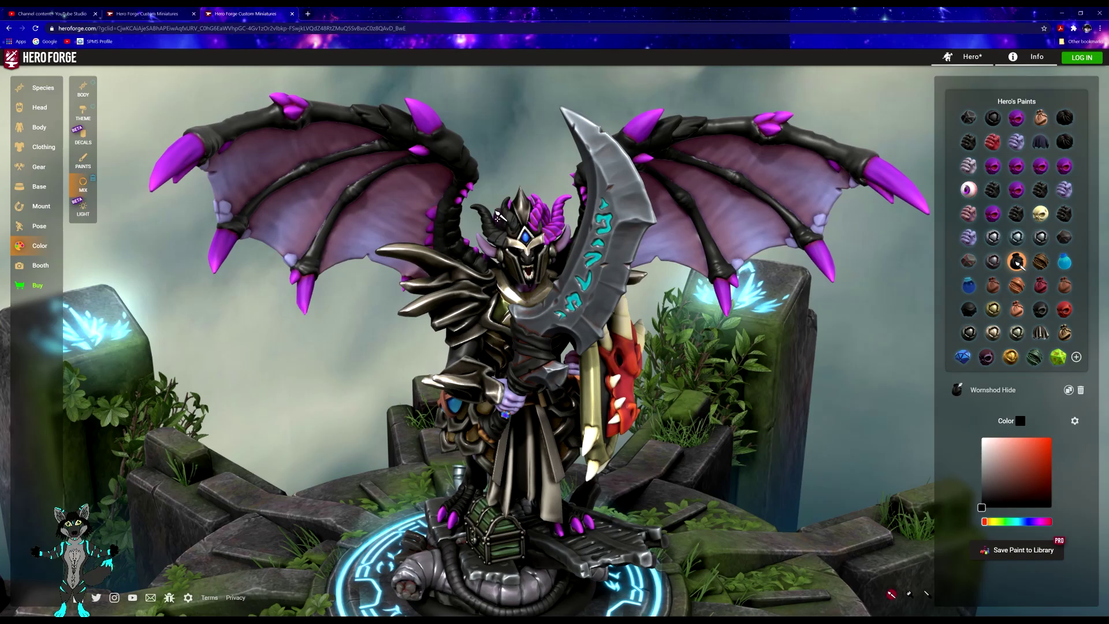
- Paint the magenta spikes down the knight's back with the black Wornshod Hide paint
scroll(495, 225, "down", 5)
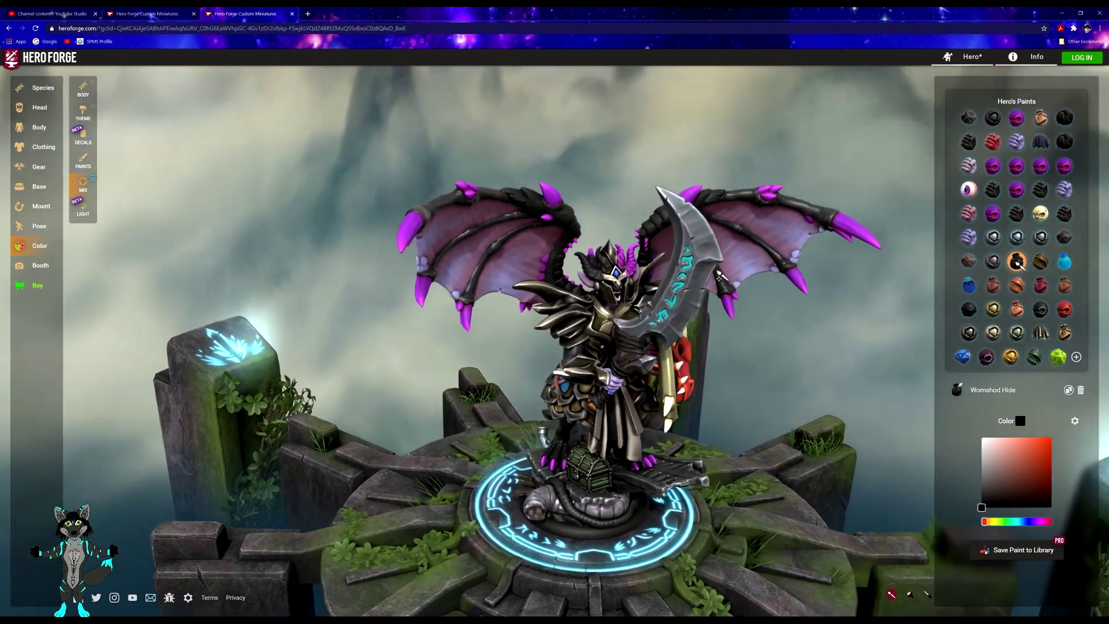
left_click_drag(719, 277, 854, 327)
scroll(670, 260, "up", 5)
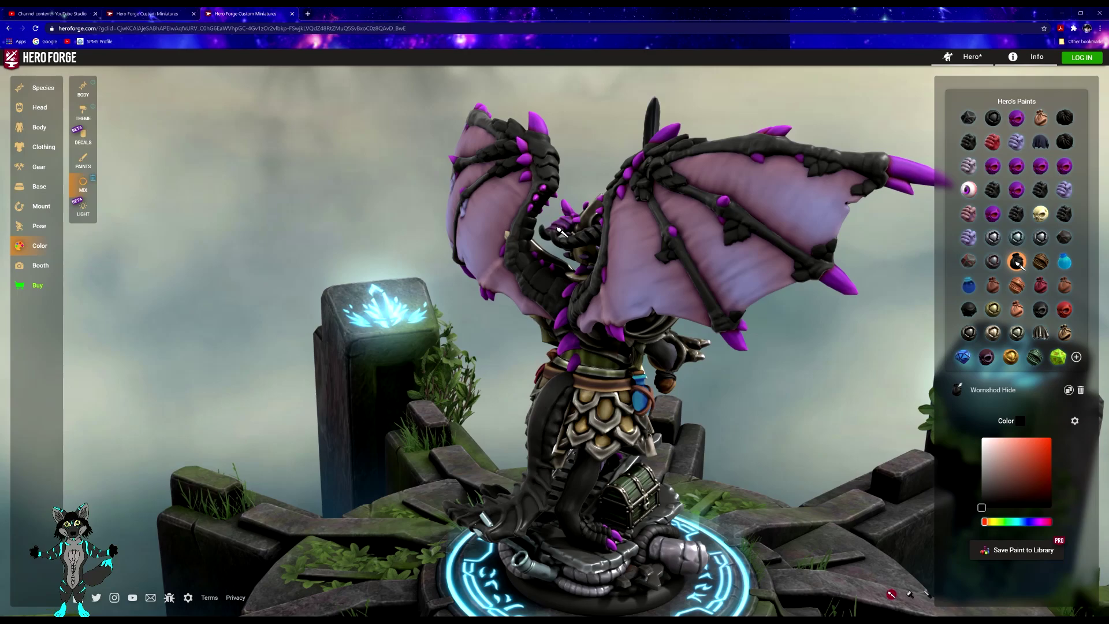
mouse_move(556, 228)
left_mouse_down()
mouse_move(743, 311)
mouse_move(789, 312)
left_mouse_up()
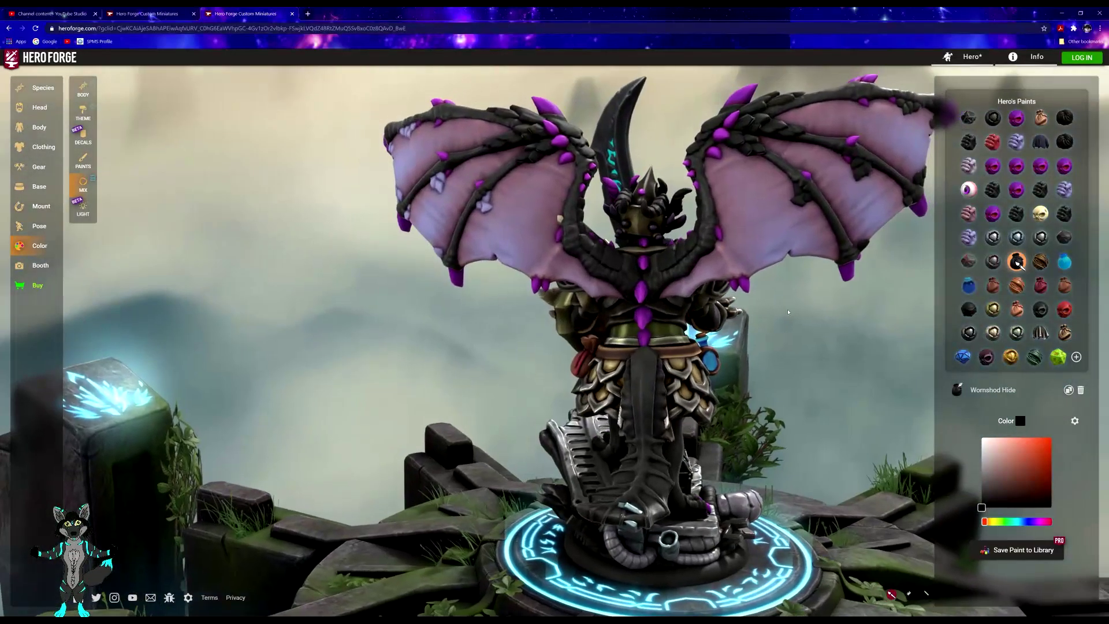
left_click(644, 340)
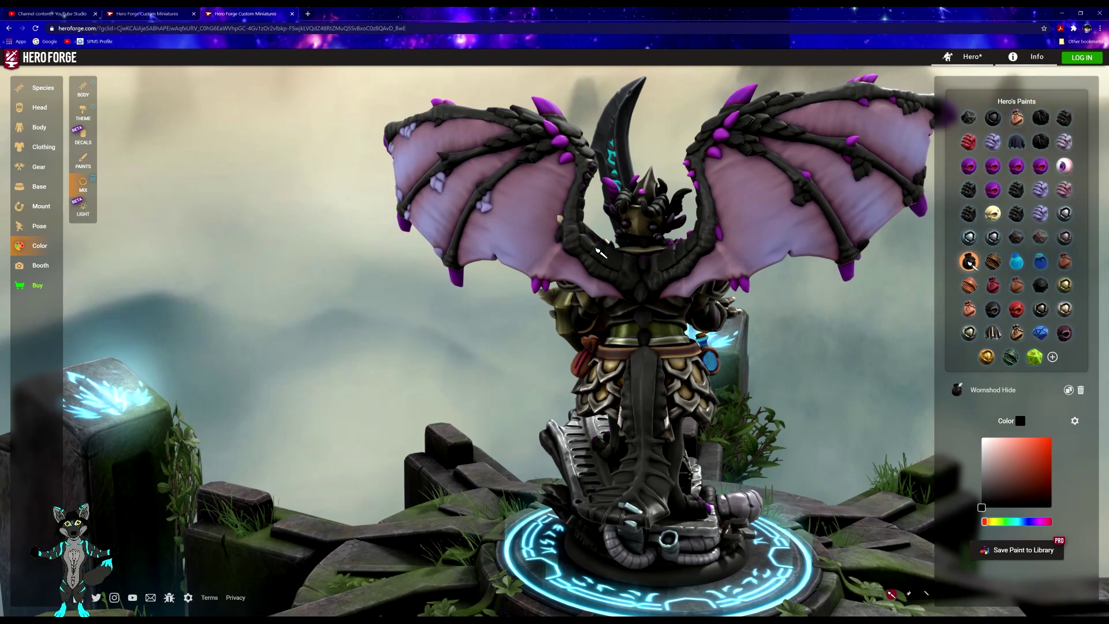
left_click_drag(599, 253, 686, 272)
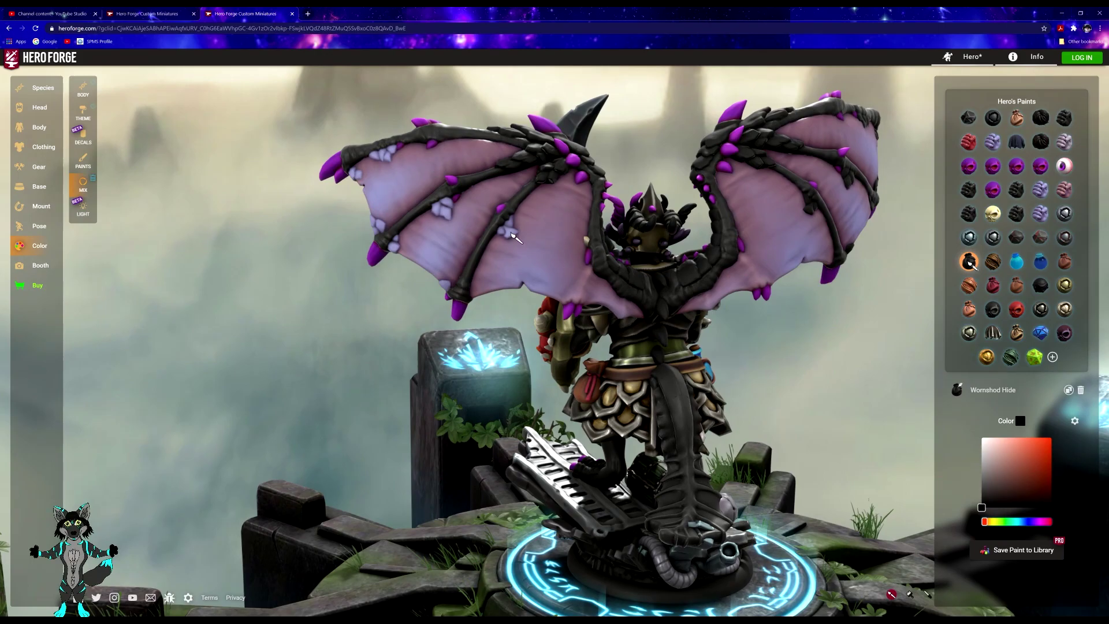
mouse_move(513, 236)
left_mouse_down()
mouse_move(658, 366)
mouse_move(861, 376)
mouse_move(786, 387)
left_mouse_up()
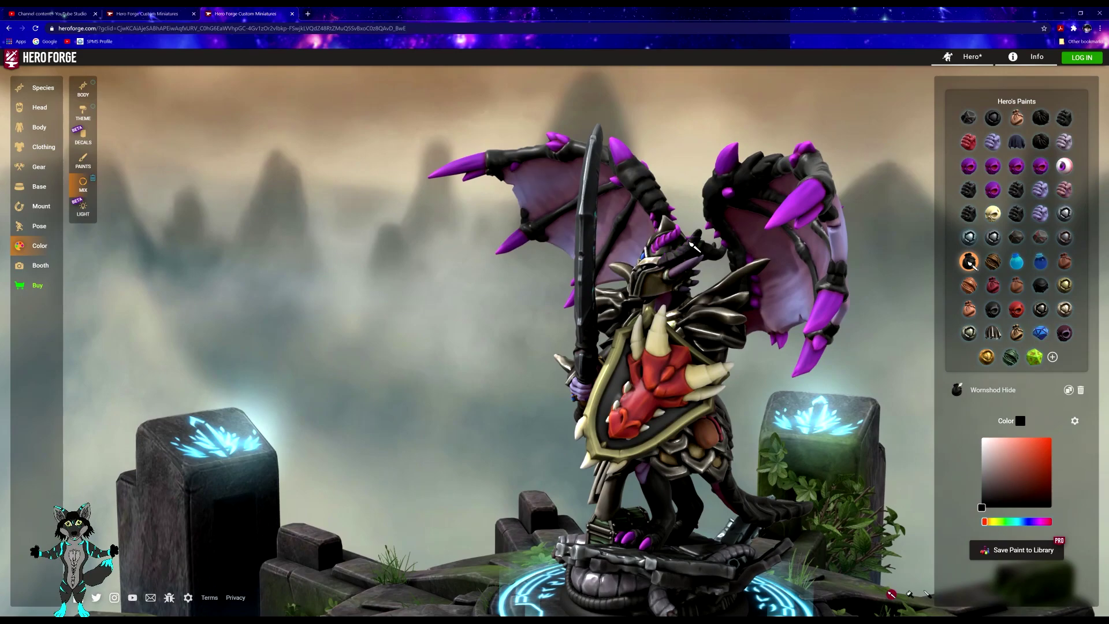
- Paint the left and right wing membranes vivid purple instead of pale mauve
left_click(39, 246)
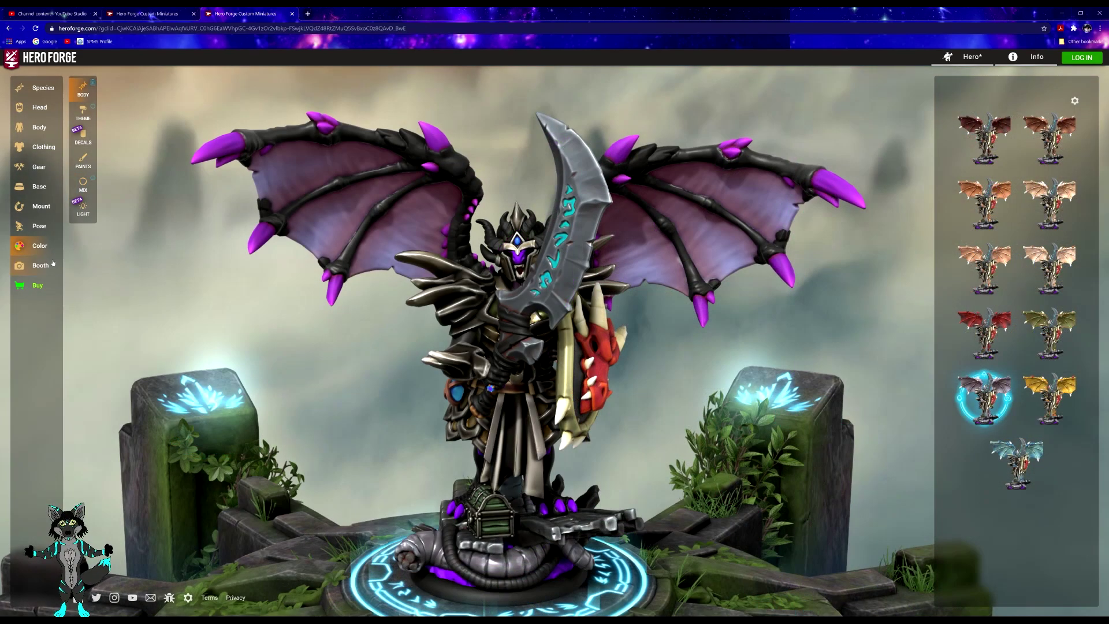
left_click(82, 182)
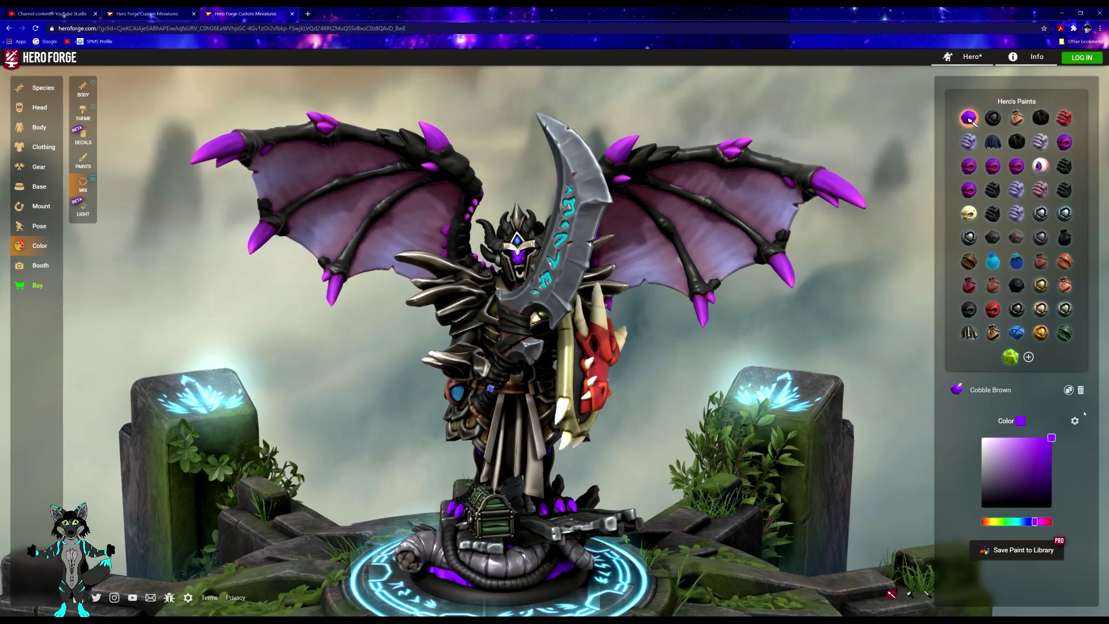
left_click(306, 166)
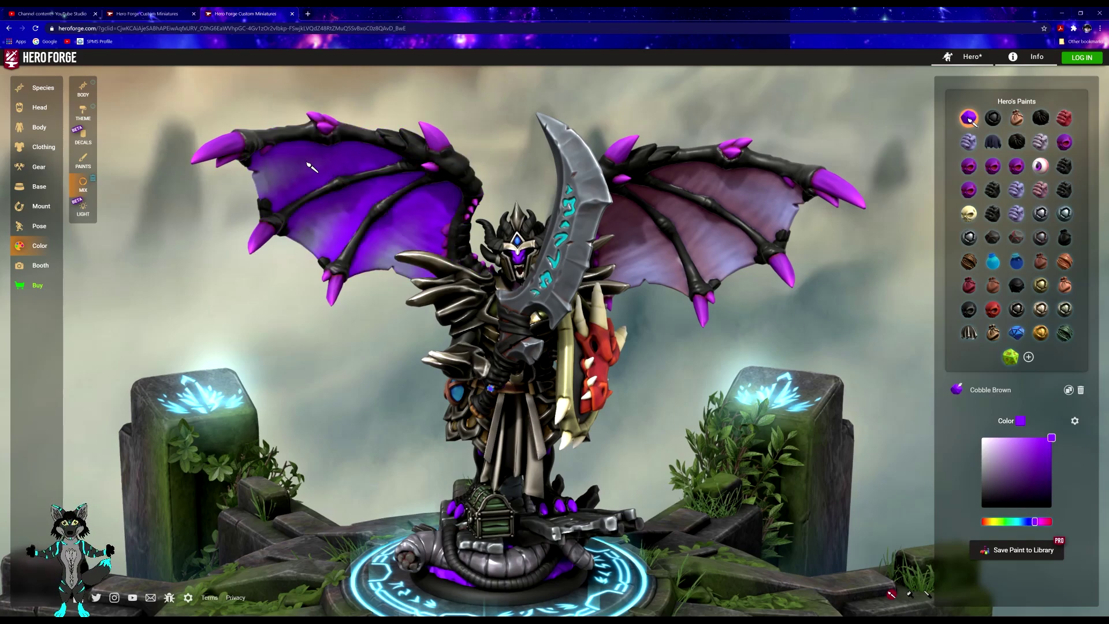
left_click(670, 248)
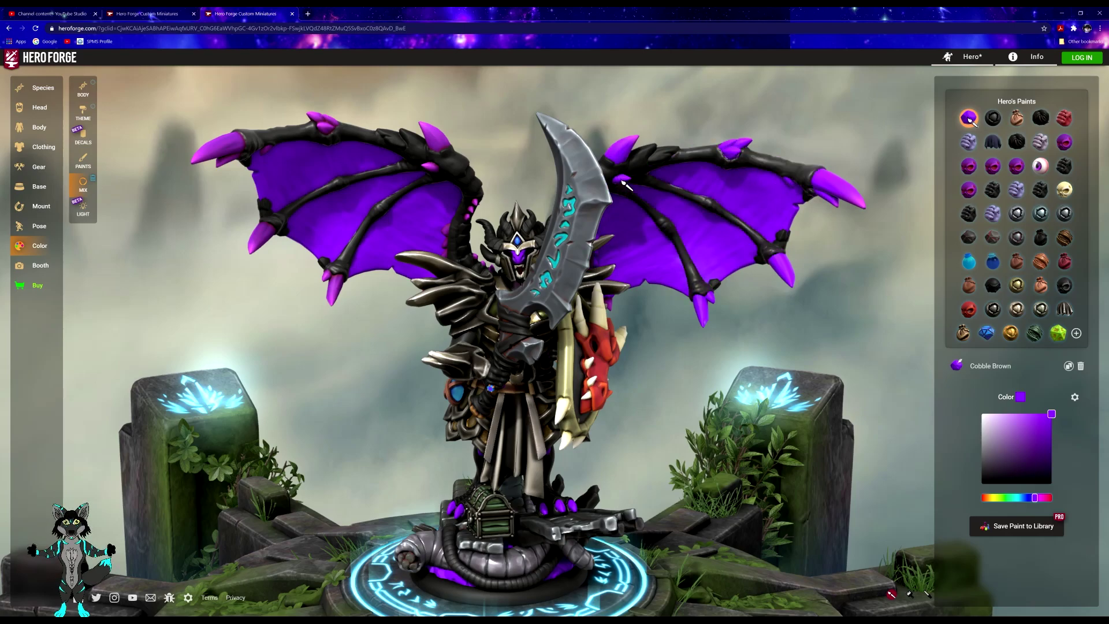
left_click(445, 140)
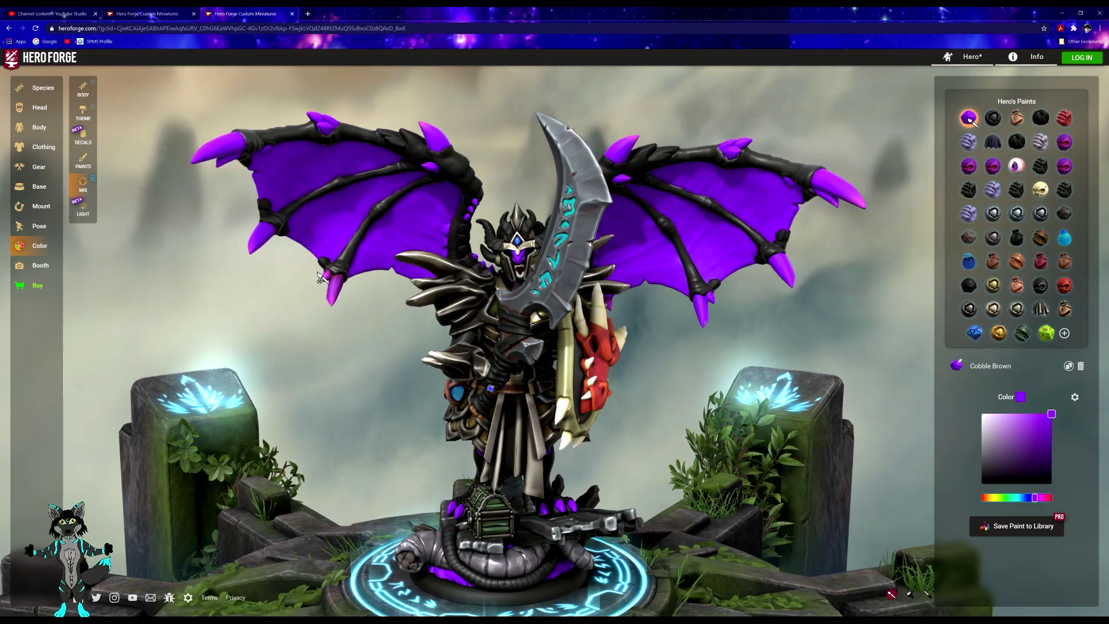
right_click_drag(322, 398, 488, 400)
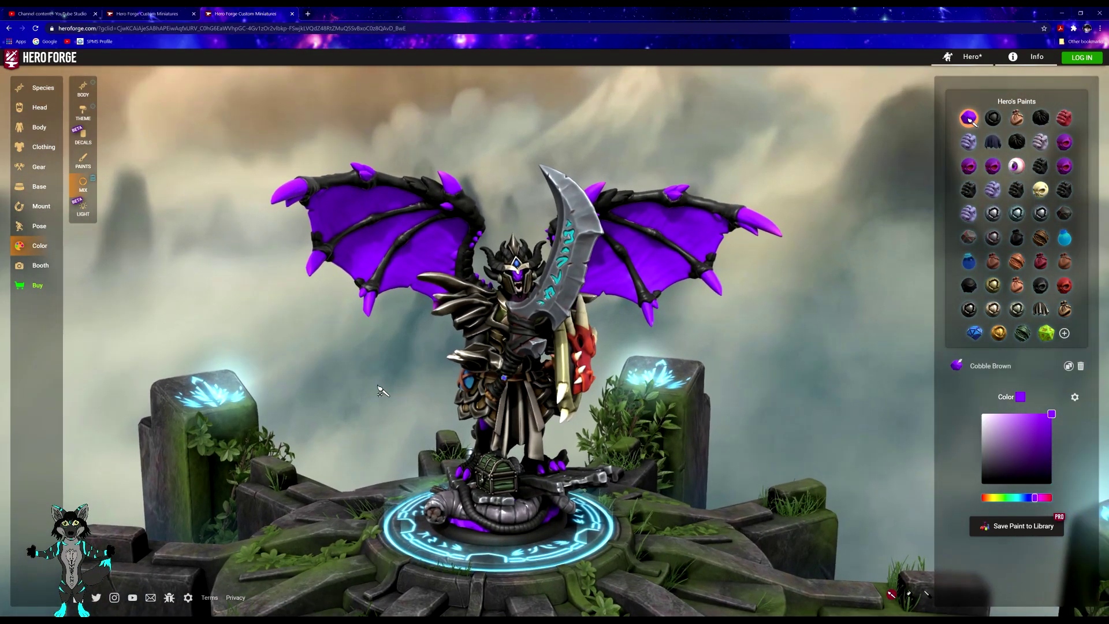
left_click_drag(384, 392, 202, 401)
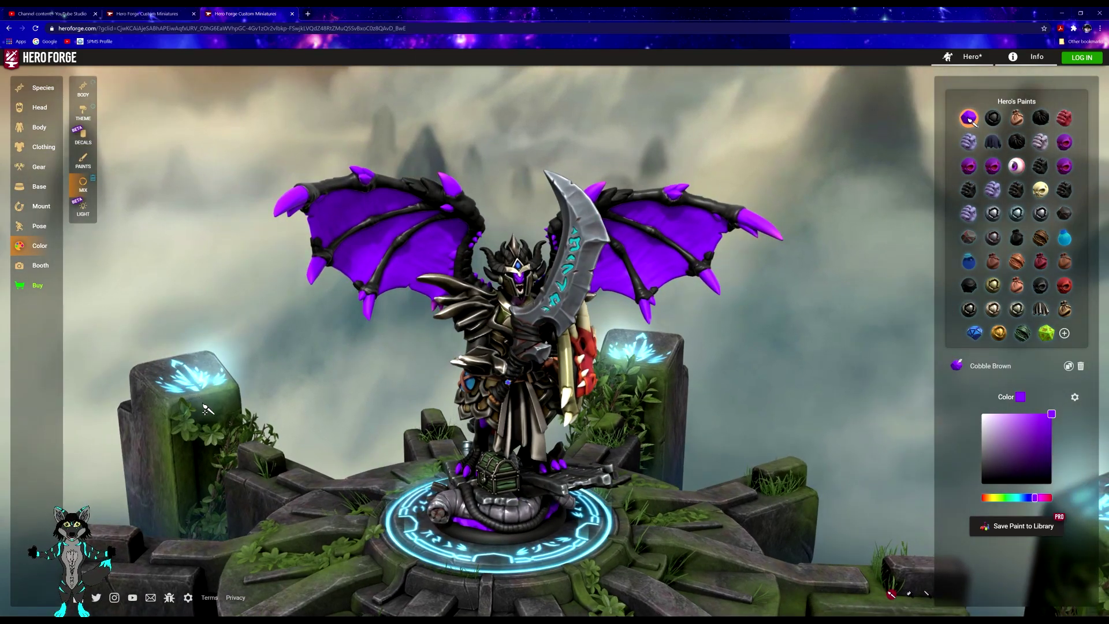
- Preview a bluer hue on the wing paint in the mixer, then return it to purple
left_click(88, 169)
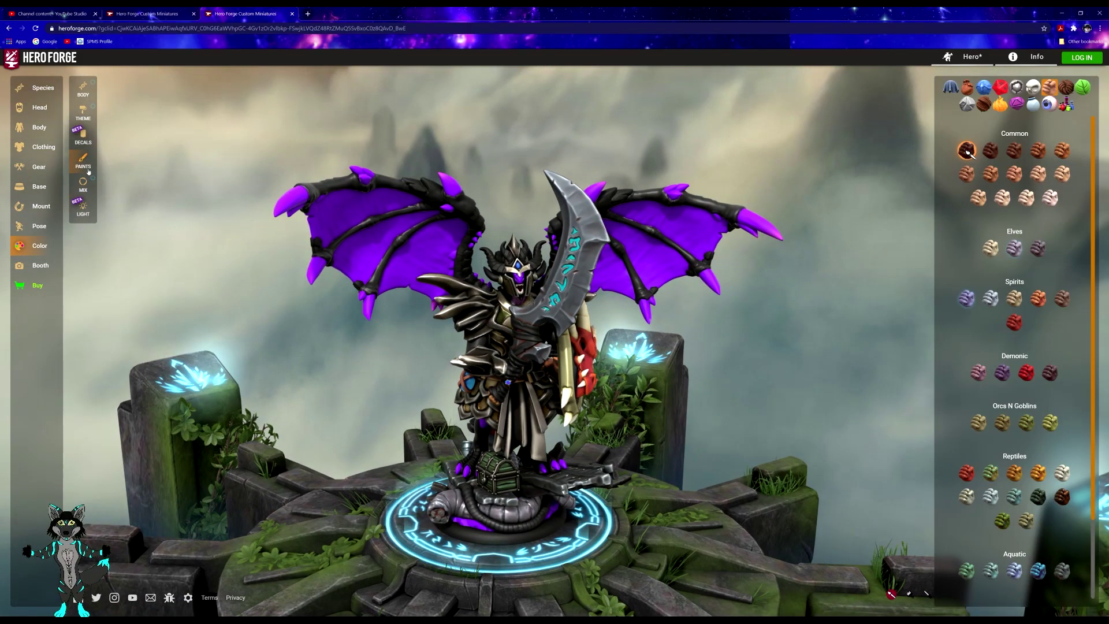
left_click(84, 182)
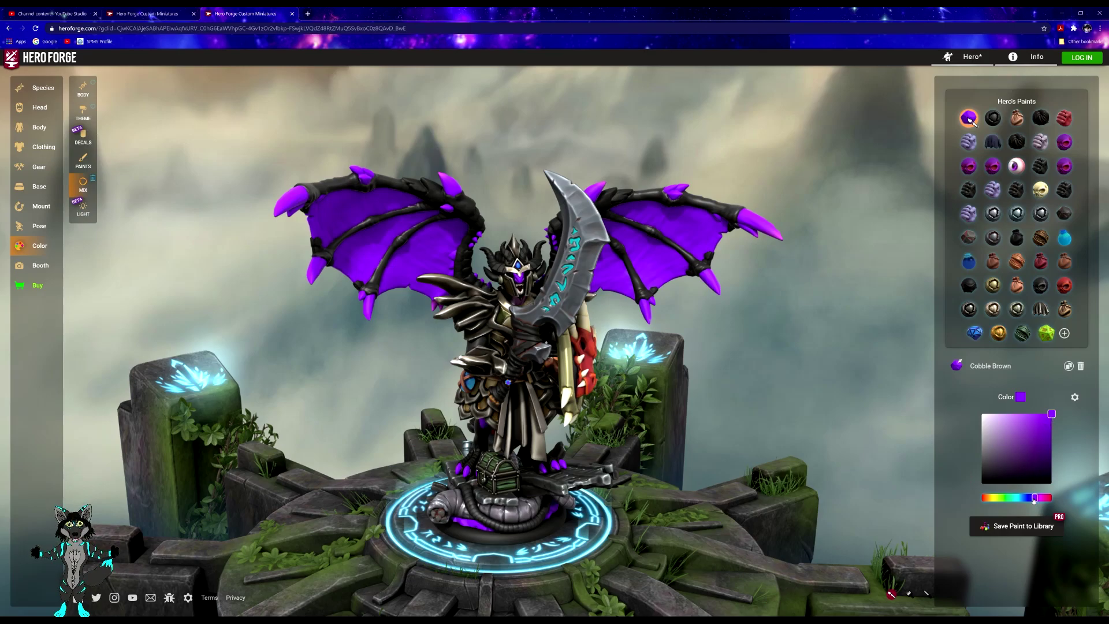
left_click_drag(1034, 499, 1036, 498)
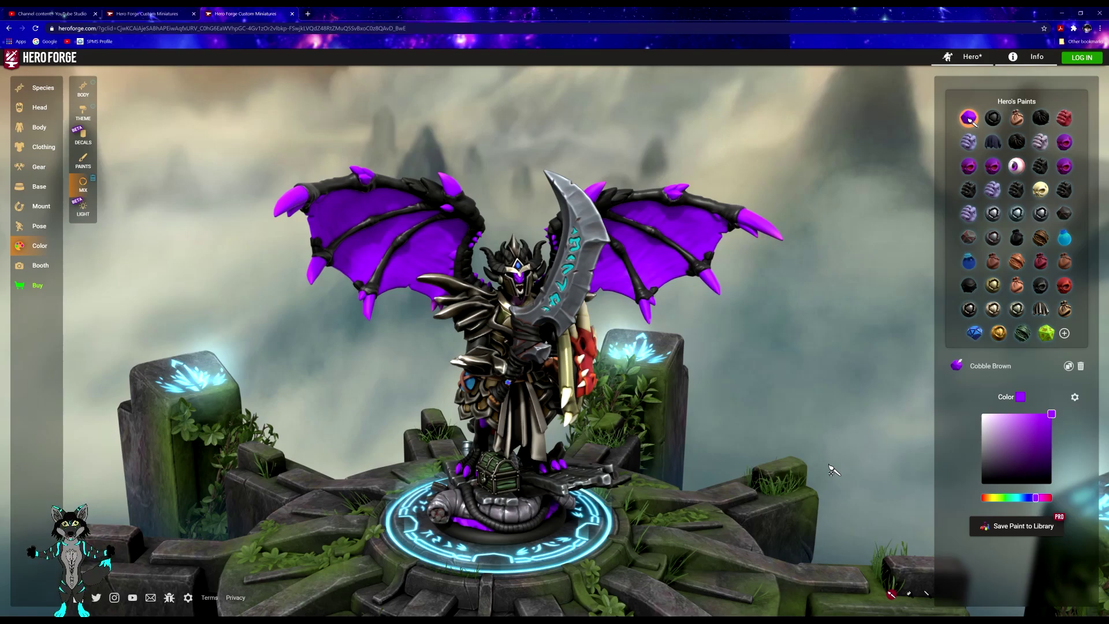
scroll(492, 327, "up", 5)
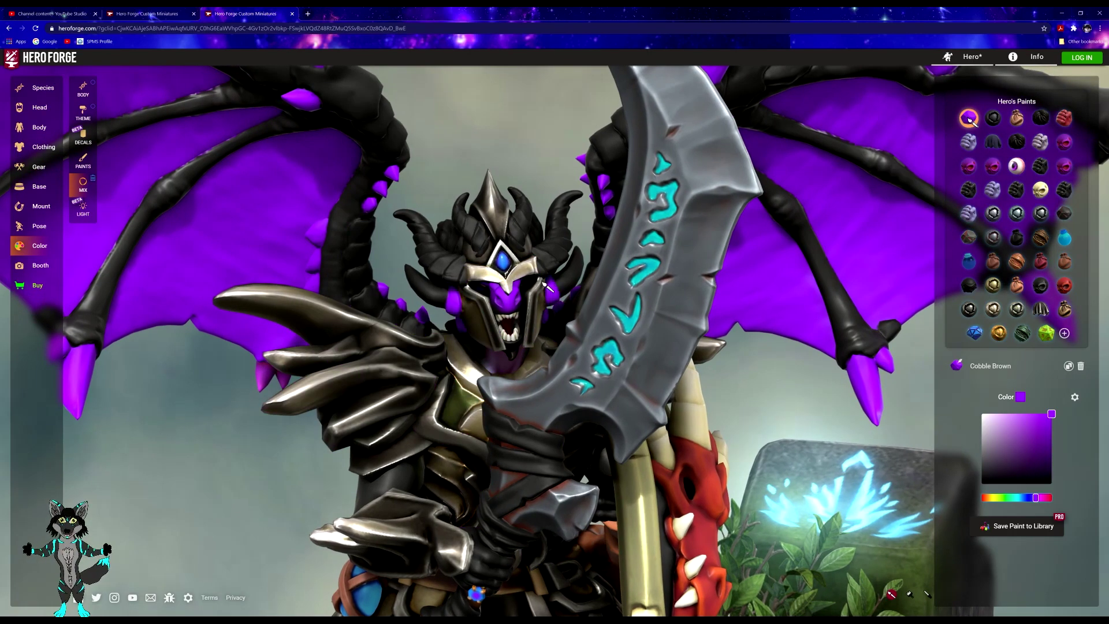
scroll(575, 338, "down", 5)
- Undo the stray paint change on the scythe blade and orbit around the wings to check
key("ctrl+z")
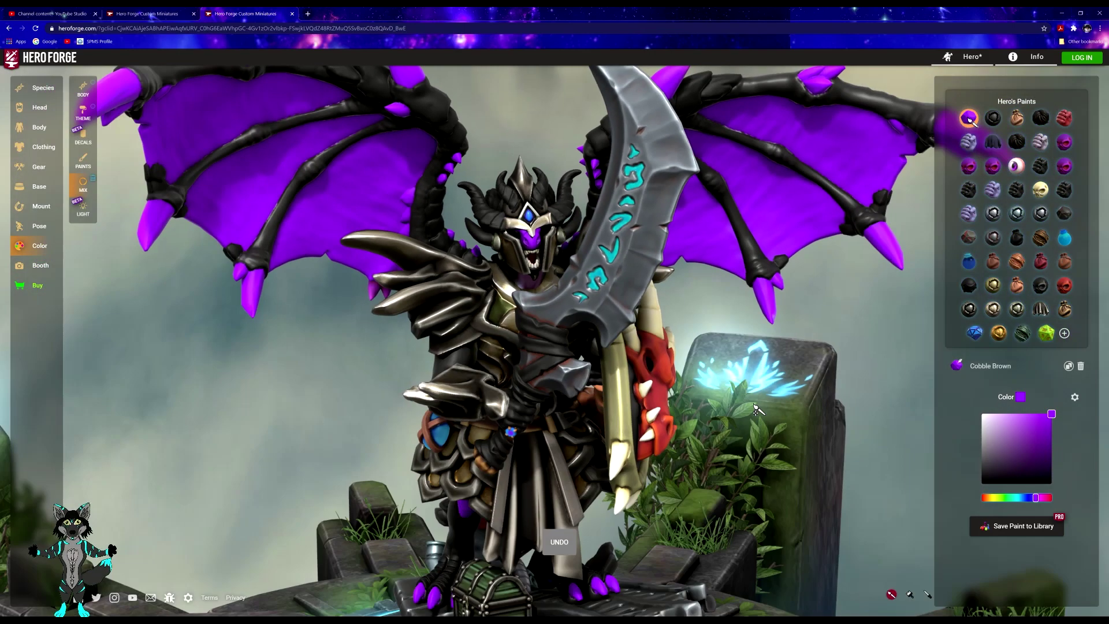
scroll(757, 409, "down", 5)
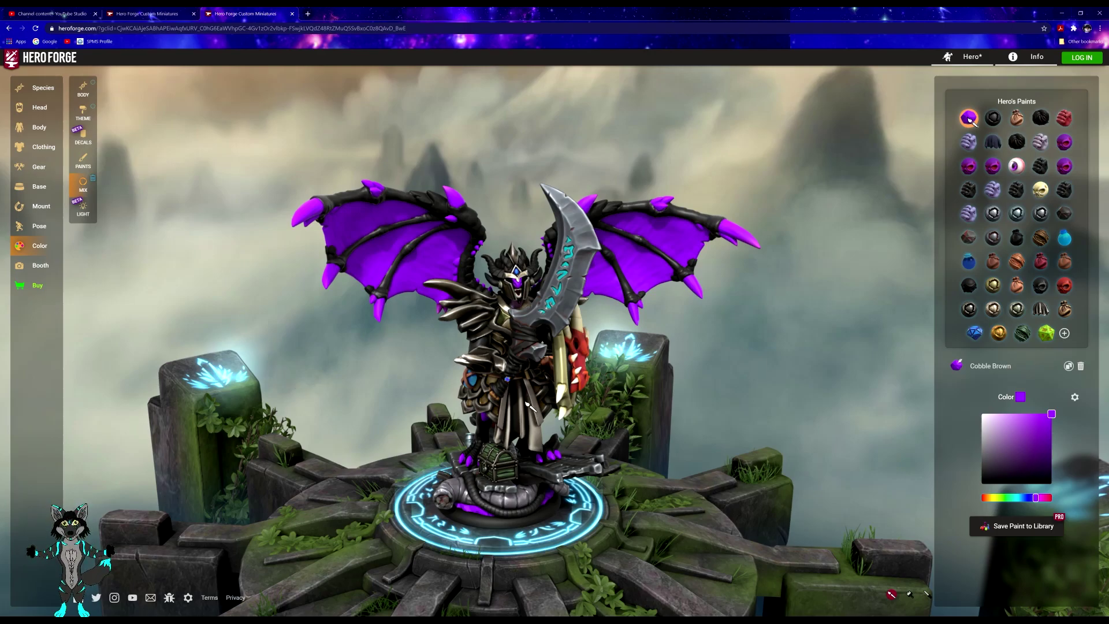
left_click_drag(786, 432, 421, 399)
left_click_drag(607, 409, 840, 358)
left_click_drag(393, 368, 191, 339)
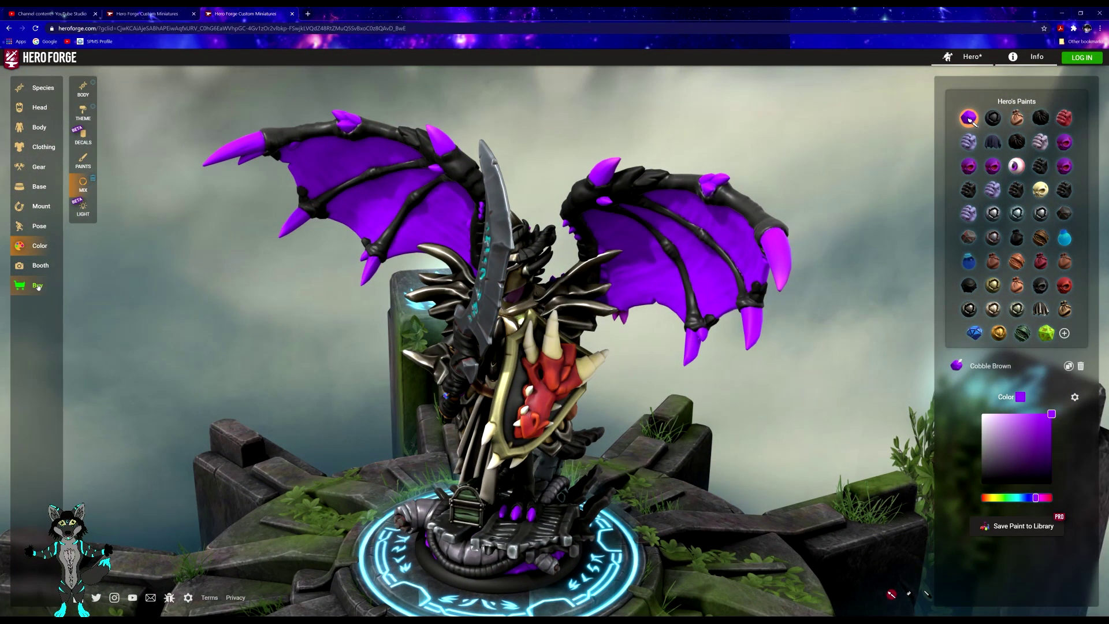
- Review the Buy page's material options and prices, like Bronze $99.99 plus $120 XXL surcharge
left_click(38, 287)
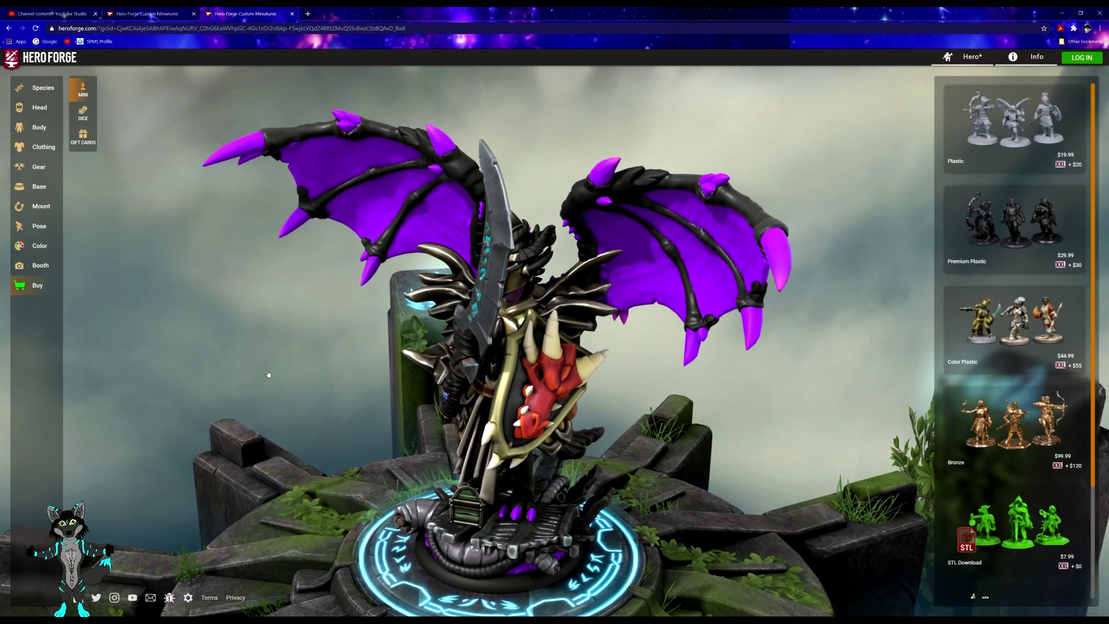
scroll(1025, 544, "down", 1)
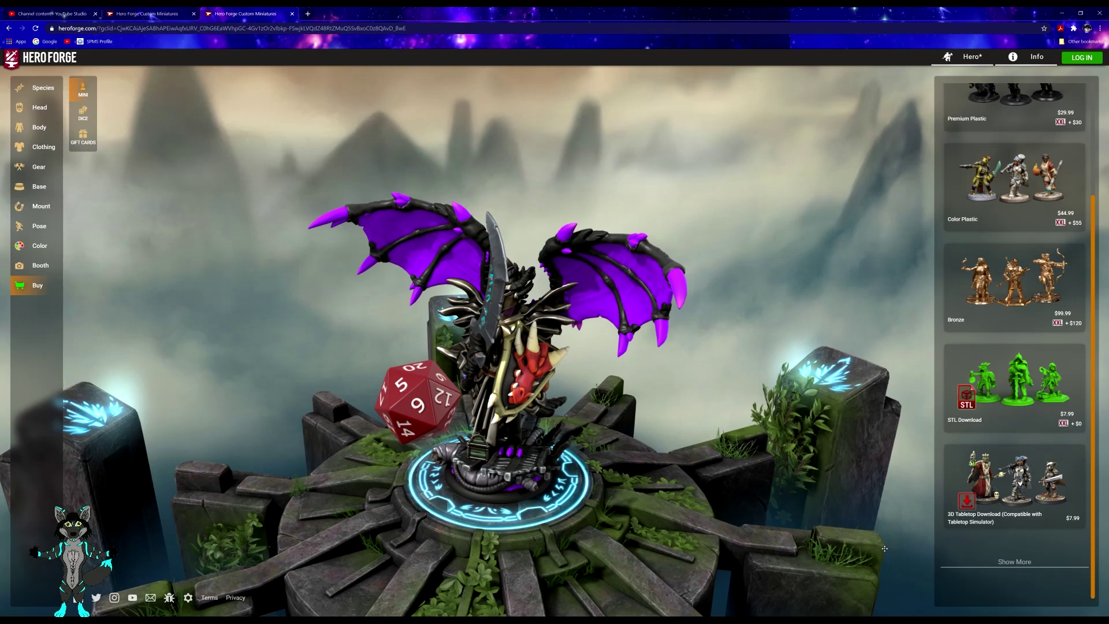
mouse_move(1066, 522)
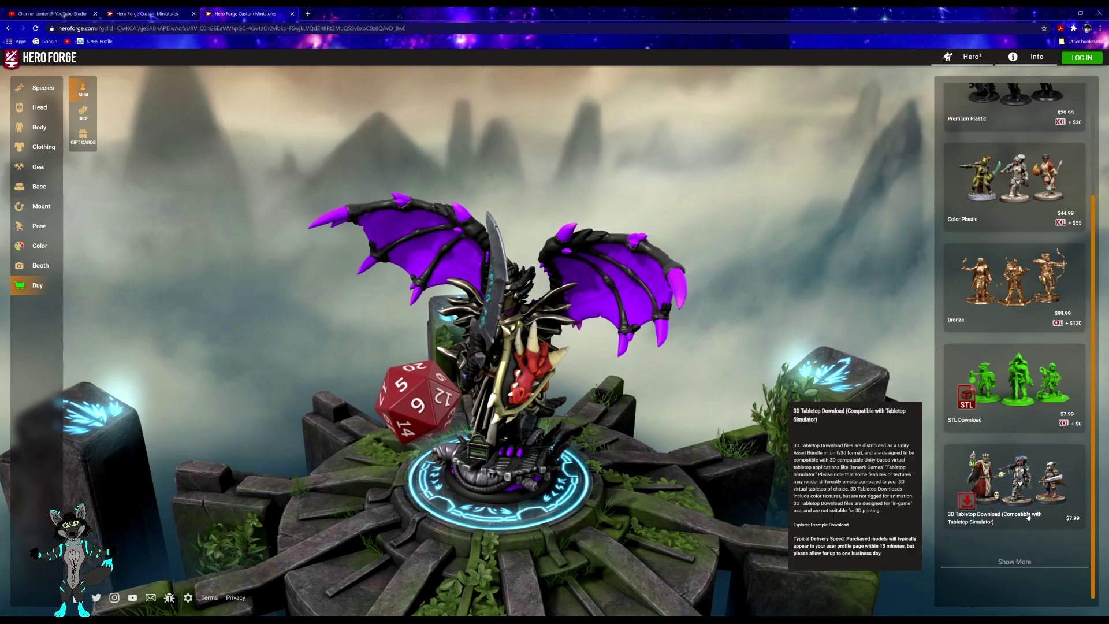
left_click_drag(612, 456, 675, 455)
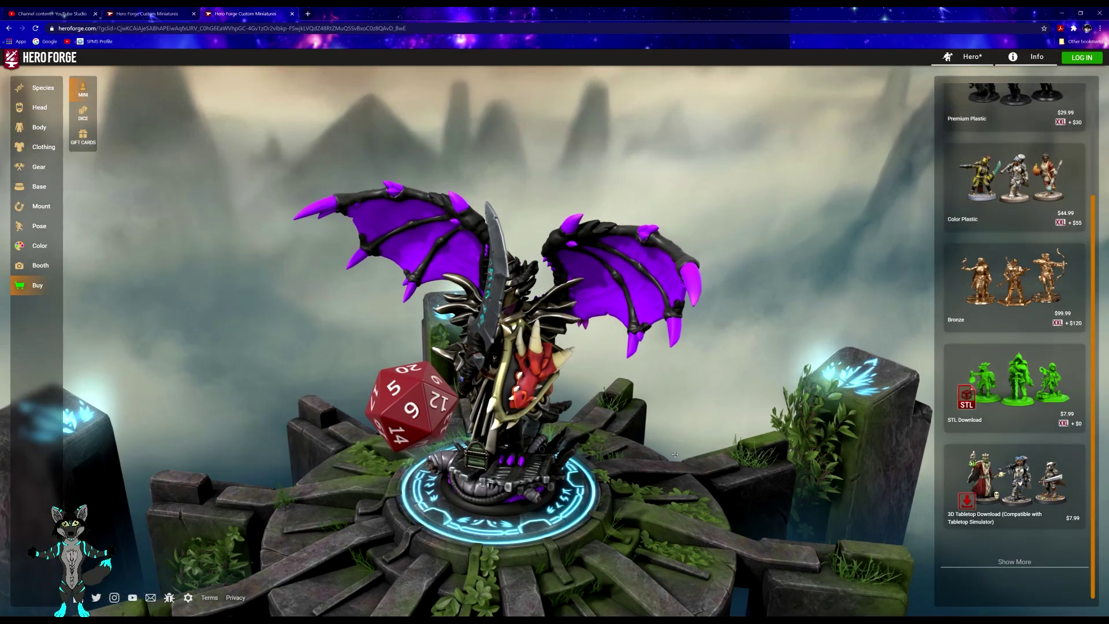
left_click_drag(573, 450, 667, 378)
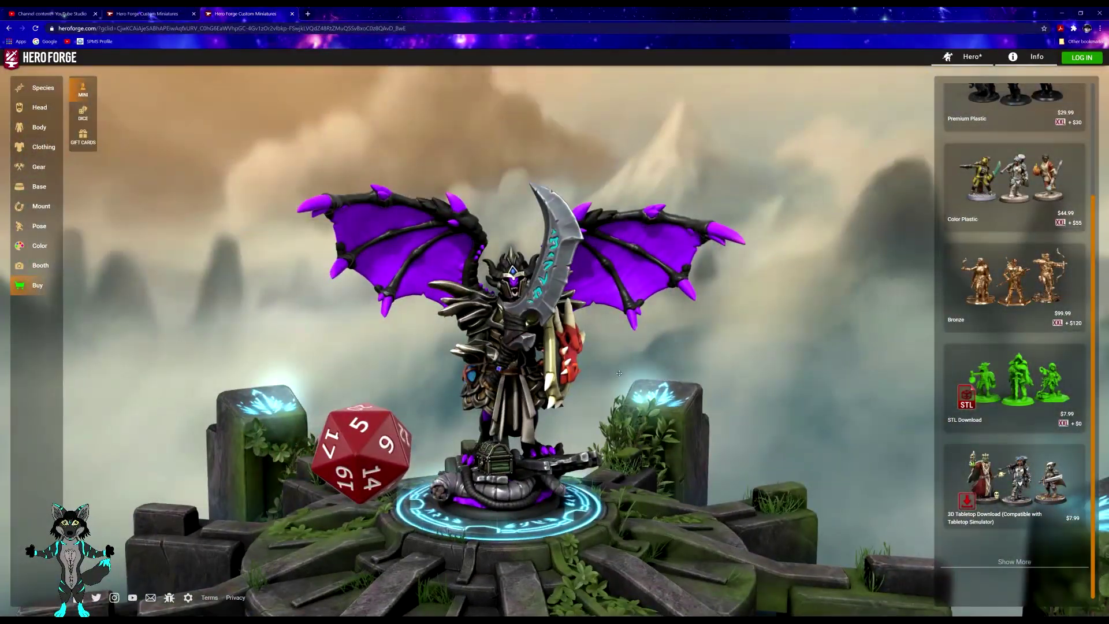
scroll(620, 373, "up", 5)
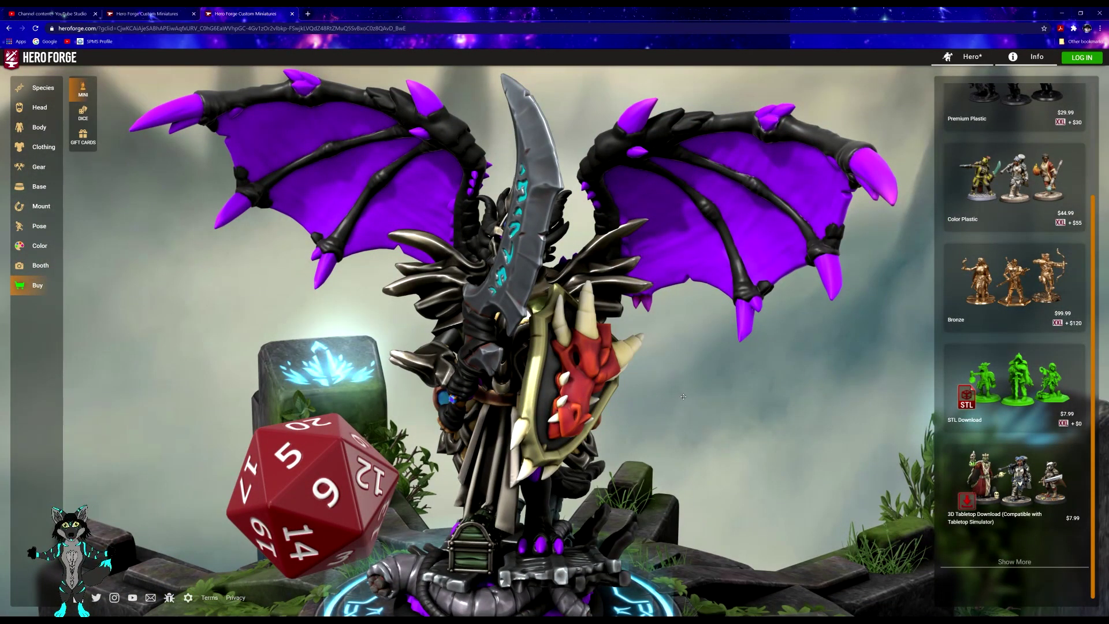
scroll(1008, 212, "up", 2)
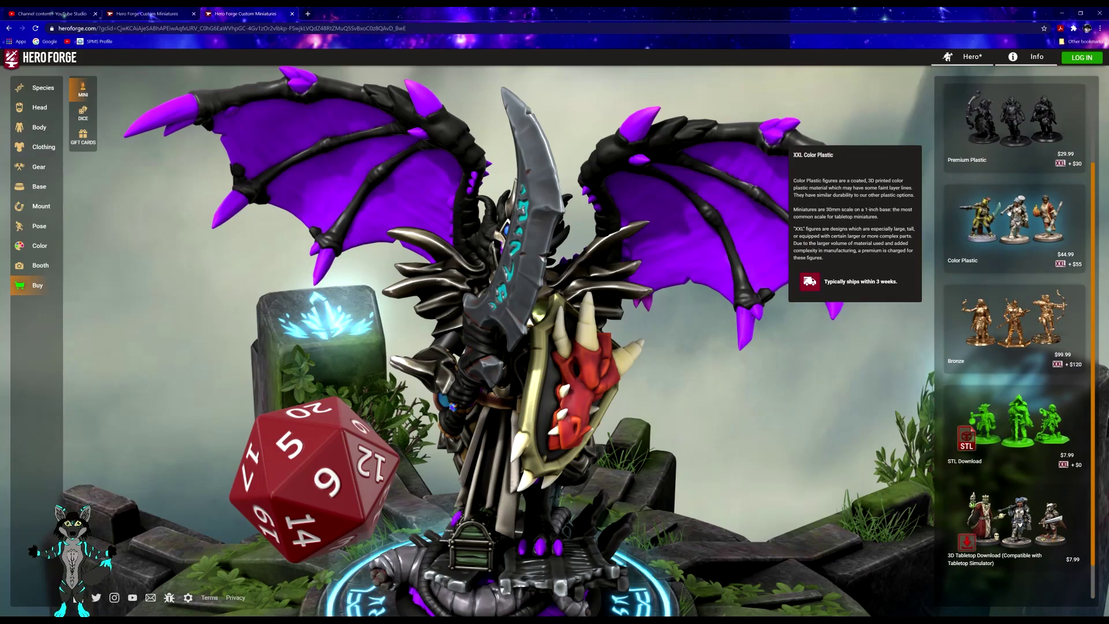
scroll(1009, 213, "up", 2)
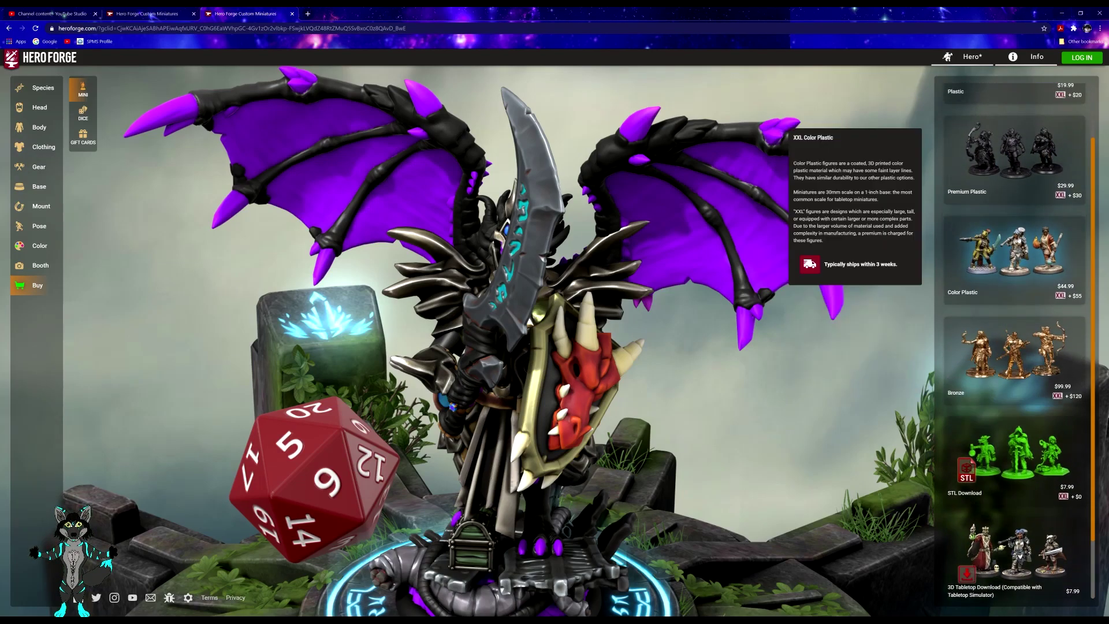
scroll(1020, 242, "up", 2)
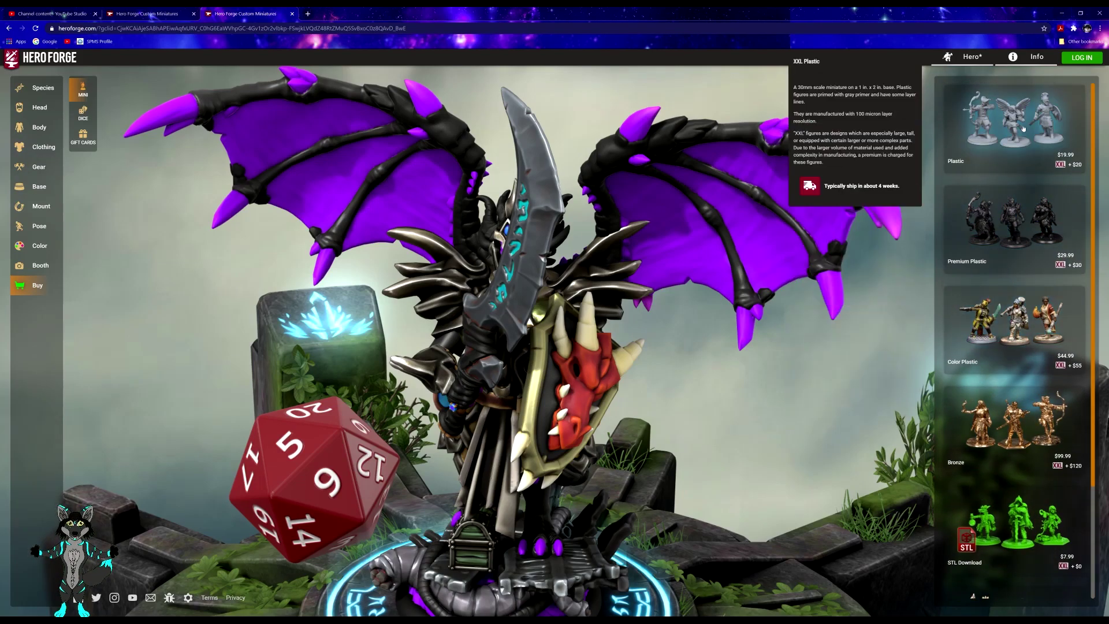
scroll(1021, 260, "down", 3)
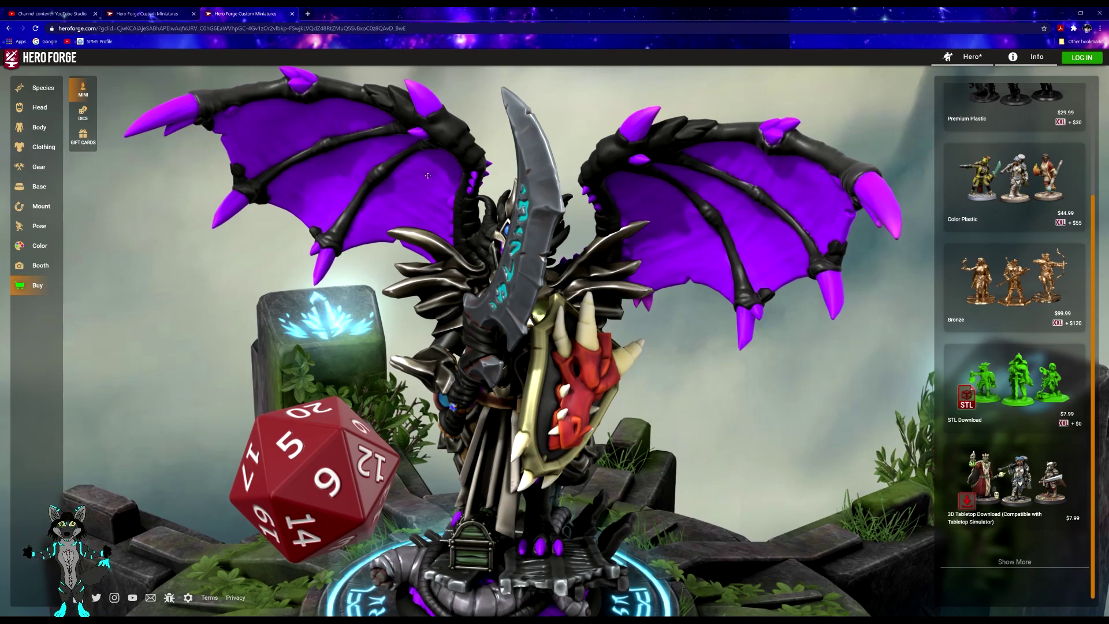
- Reload the other Hero Forge tab stuck on its maintenance notice so the builder loads
left_click(137, 15)
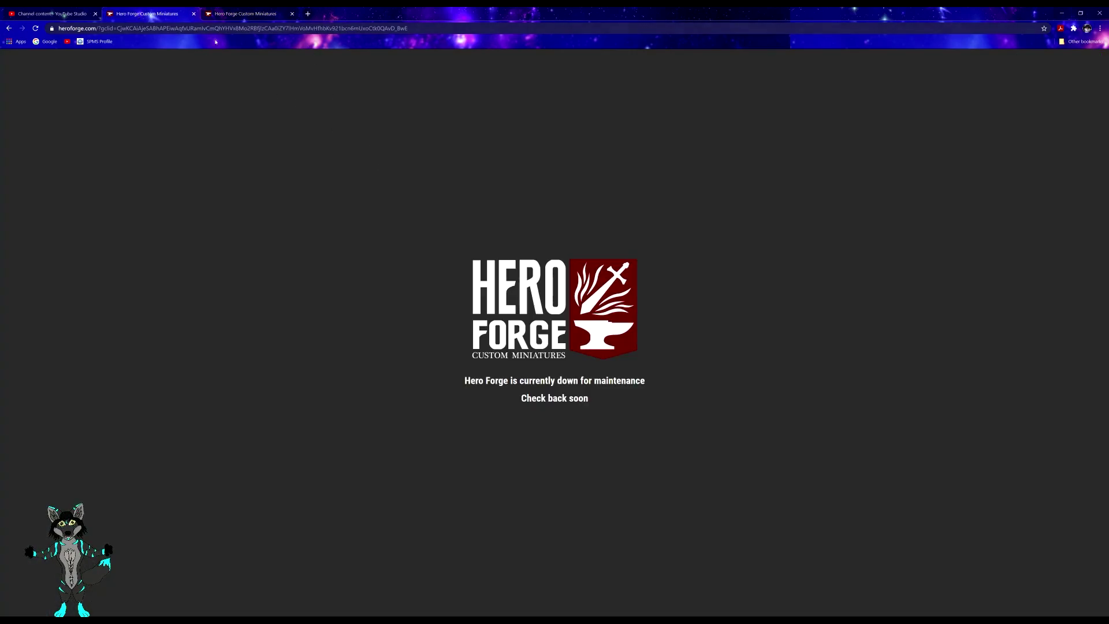
left_click(35, 28)
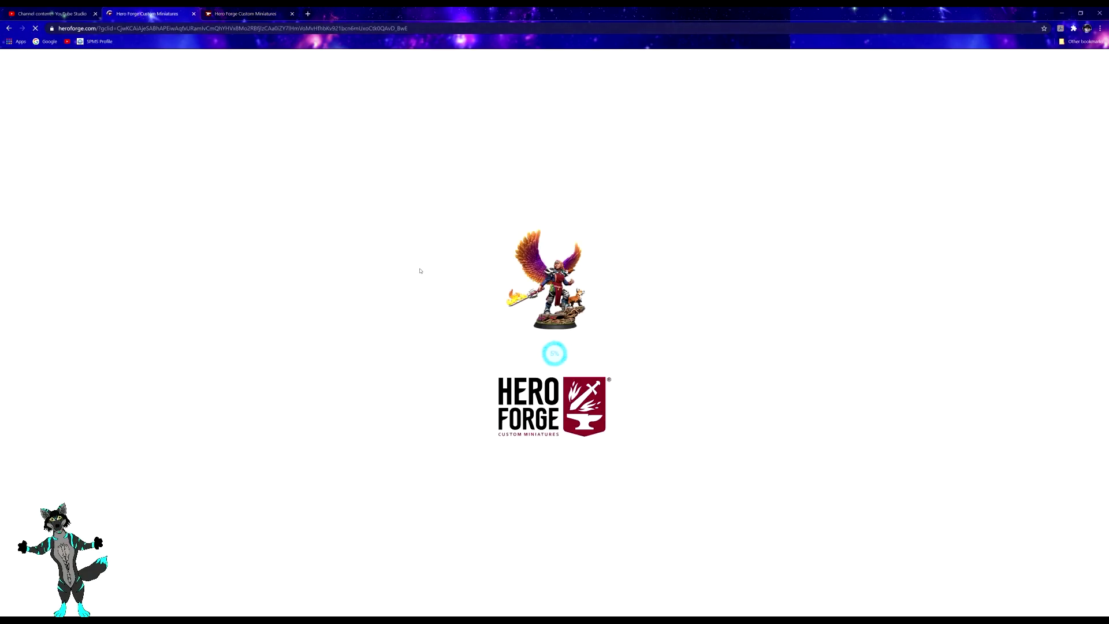
left_click(245, 15)
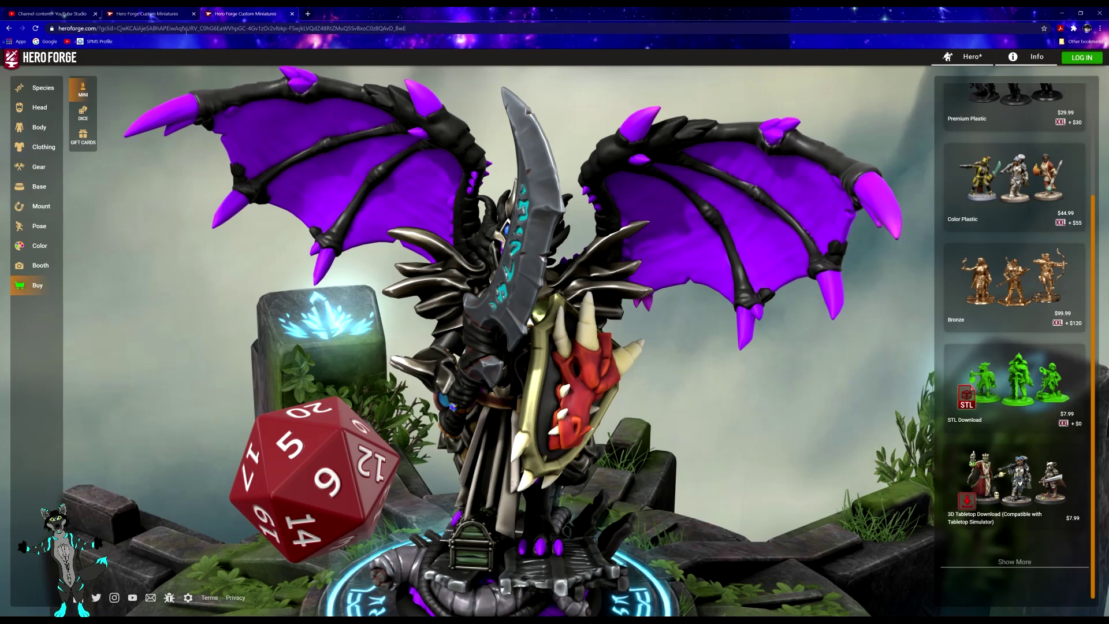
left_click(128, 18)
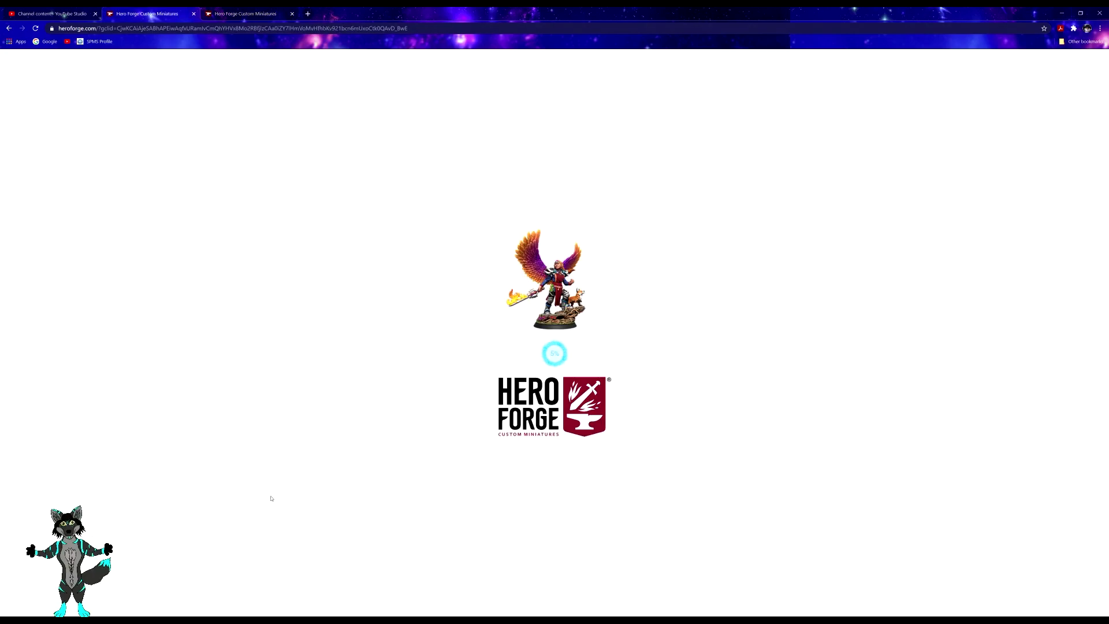